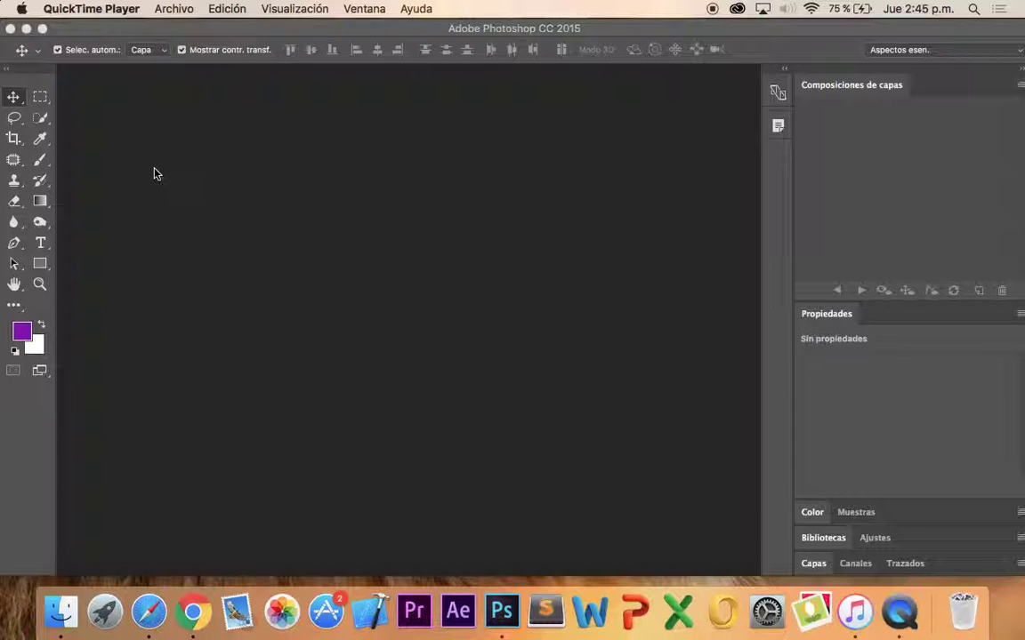
# Create a blank white 1000 × 1000 px document, 'Sin título-1', via Archivo > Nuevo
pyautogui.click(171, 10)
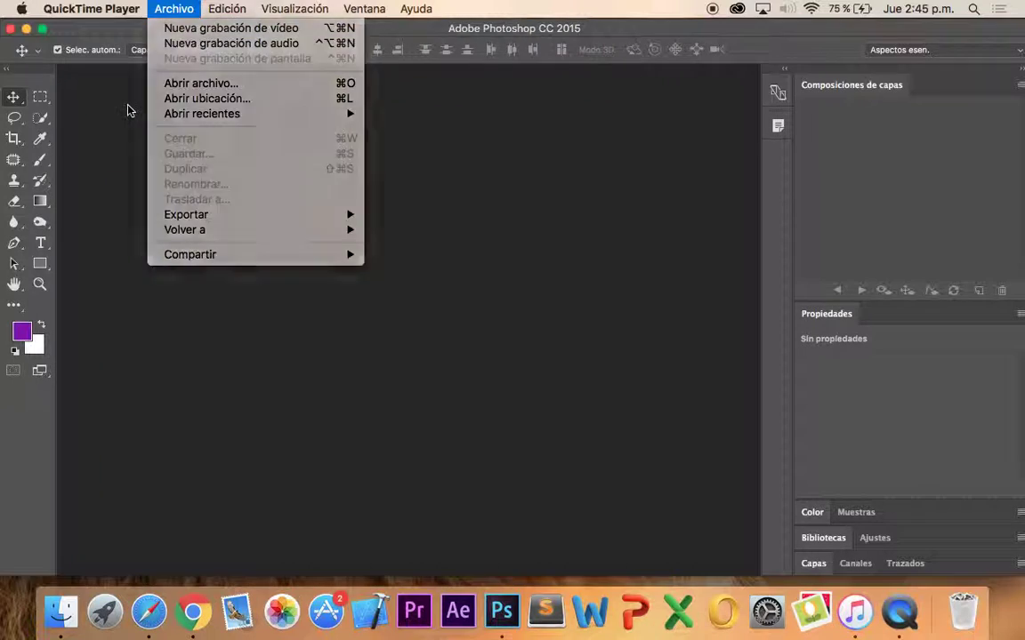
pyautogui.click(170, 10)
pyautogui.click(148, 153)
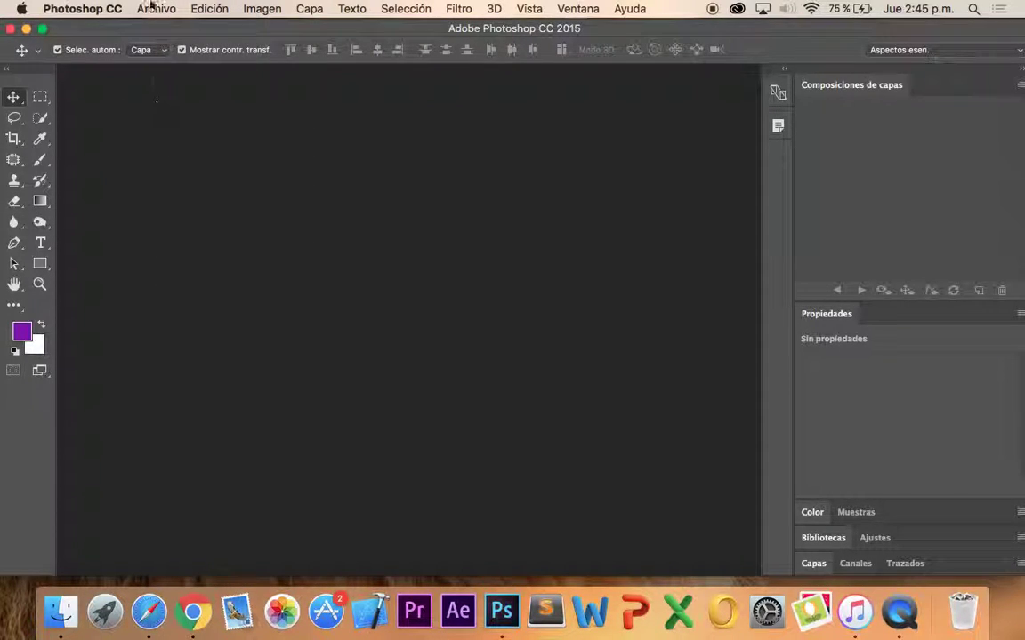
pyautogui.click(151, 9)
pyautogui.click(152, 32)
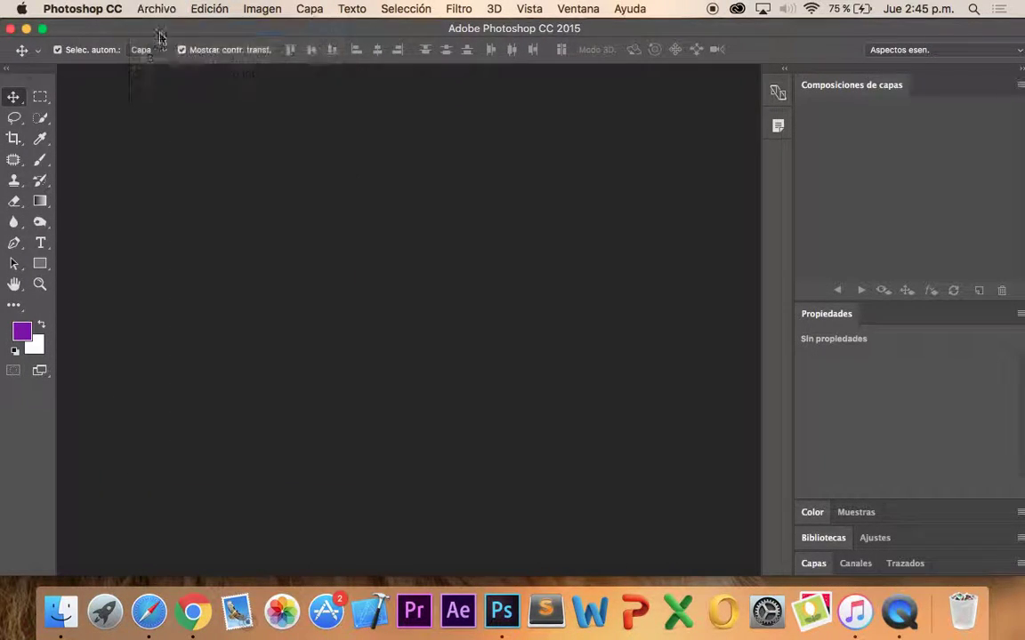
pyautogui.doubleClick(424, 249)
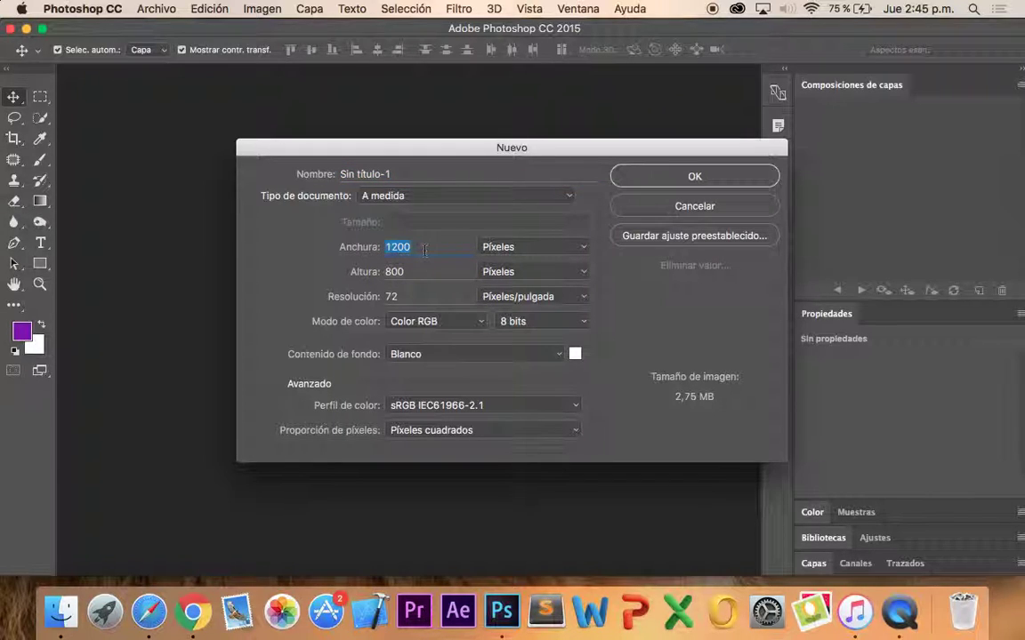
pyautogui.write('1000')
pyautogui.press('Tab')
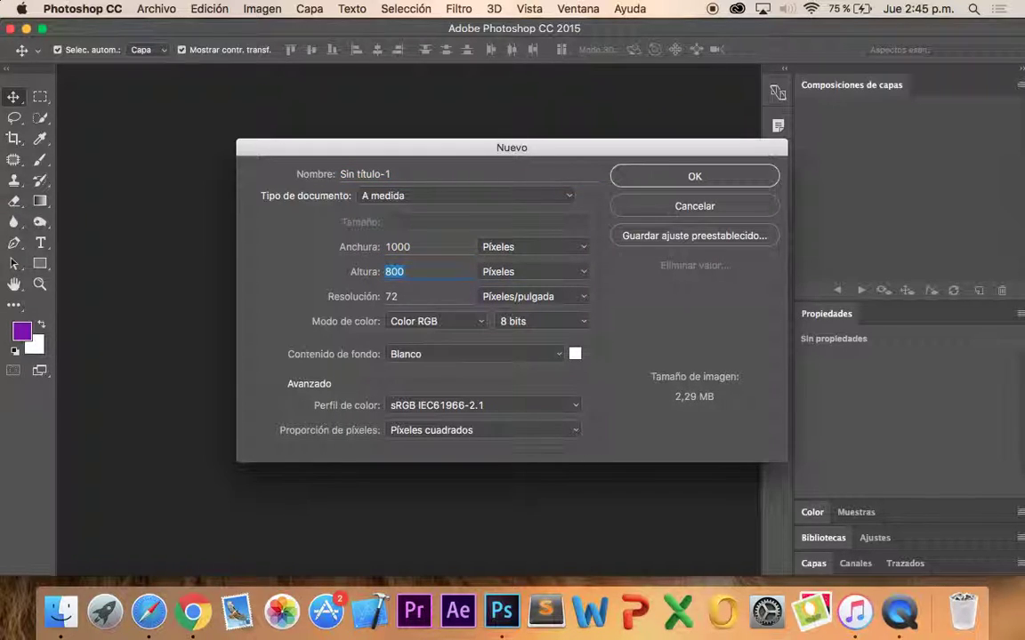
pyautogui.write('1000')
pyautogui.click(654, 178)
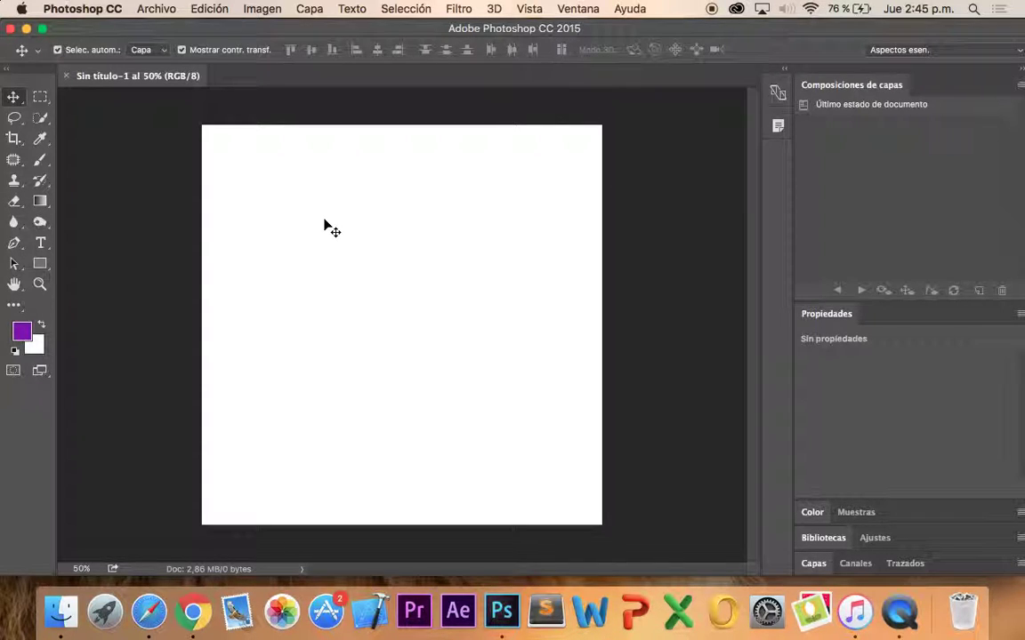
# Browse the shape and path selection tool variants, ending with the Pen tool in Path mode
pyautogui.click(39, 267)
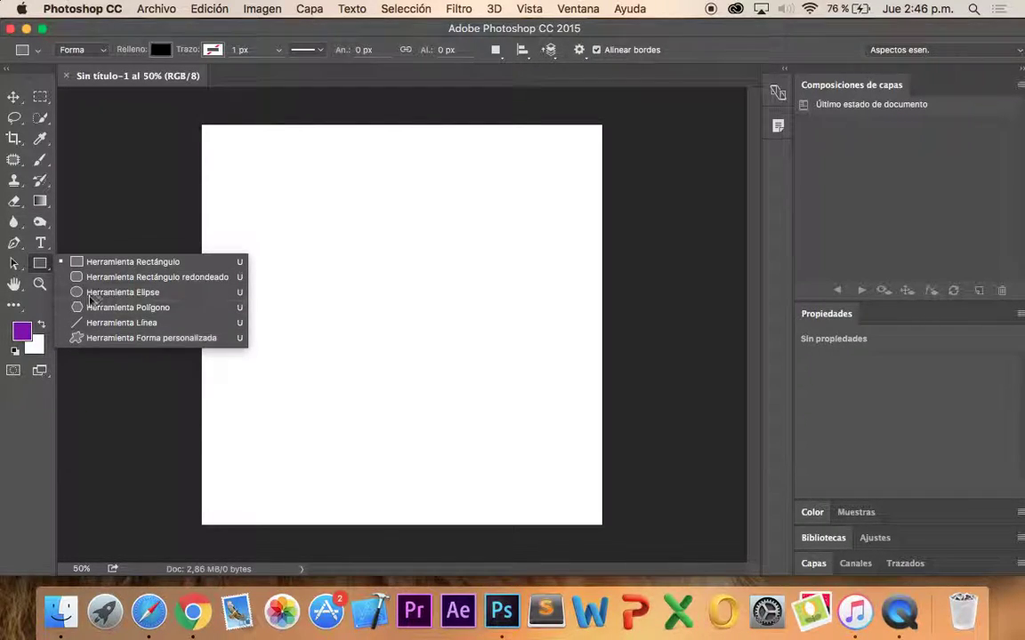
pyautogui.click(11, 265)
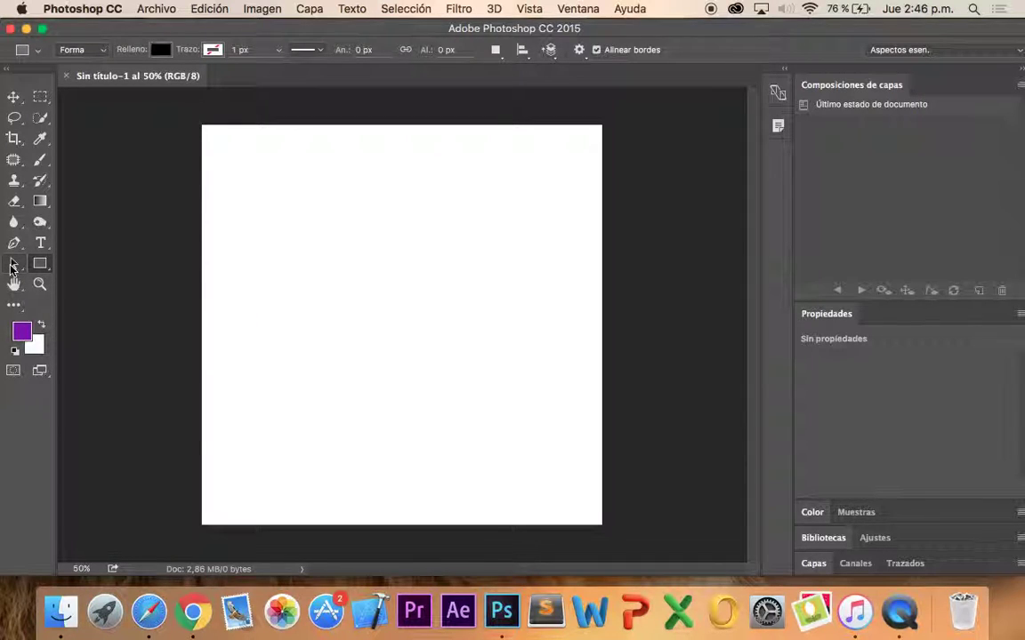
pyautogui.click(13, 264)
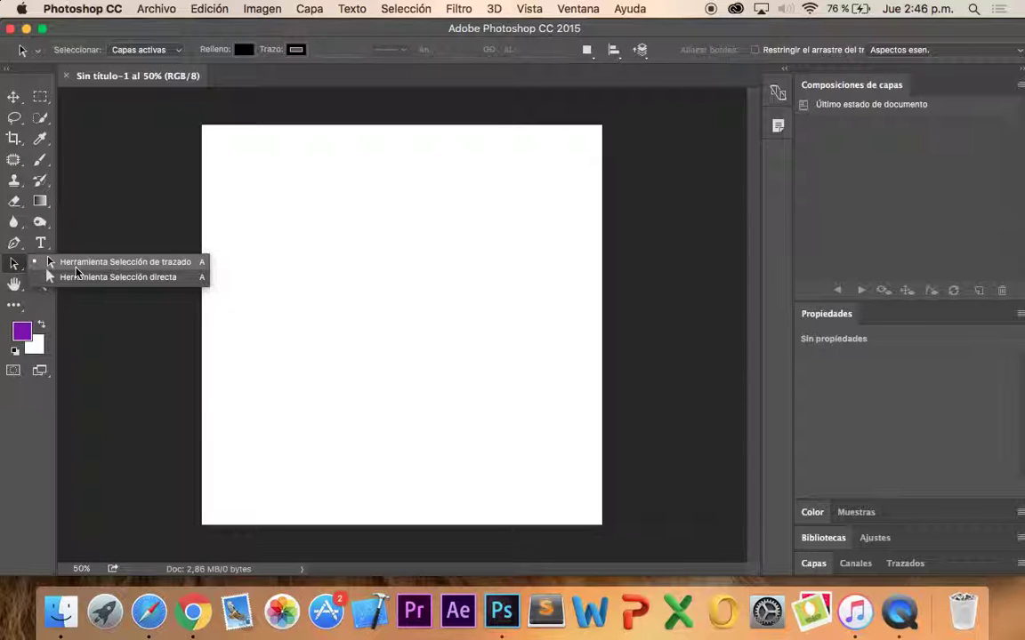
pyautogui.click(14, 263)
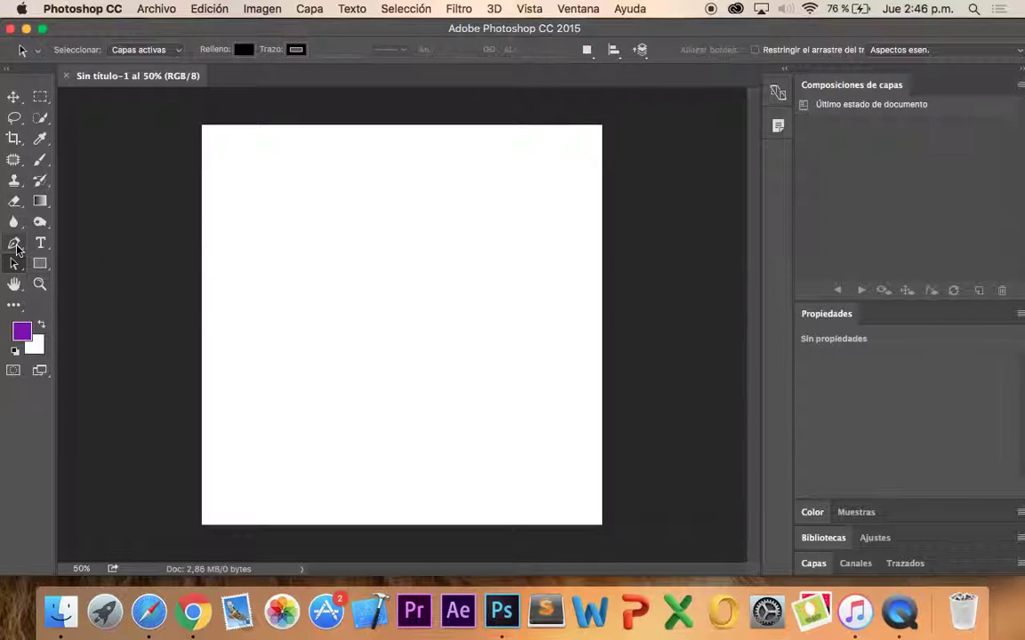
pyautogui.click(16, 246)
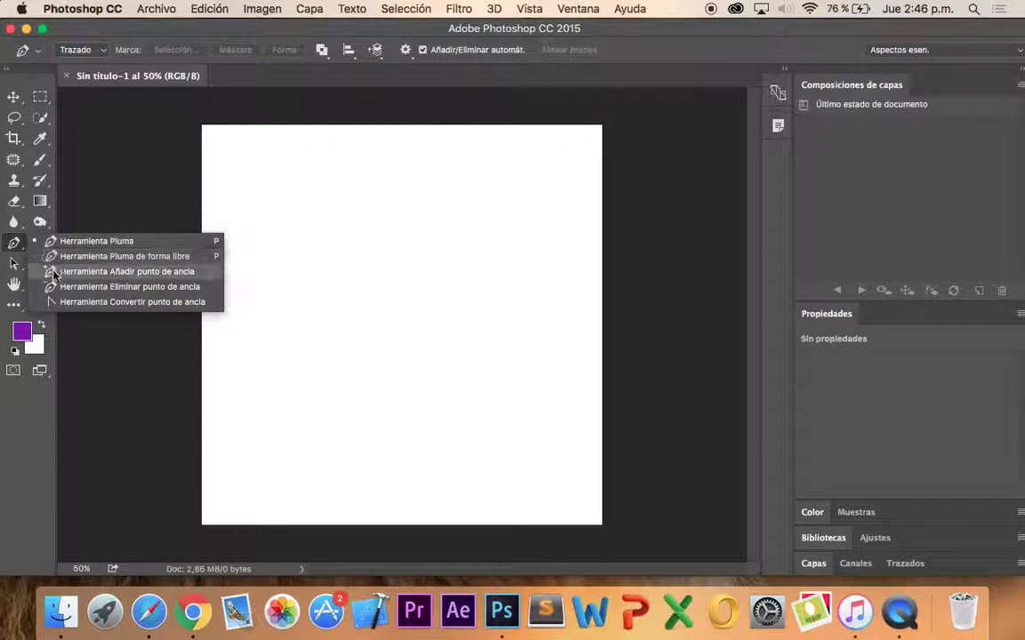
pyautogui.click(15, 244)
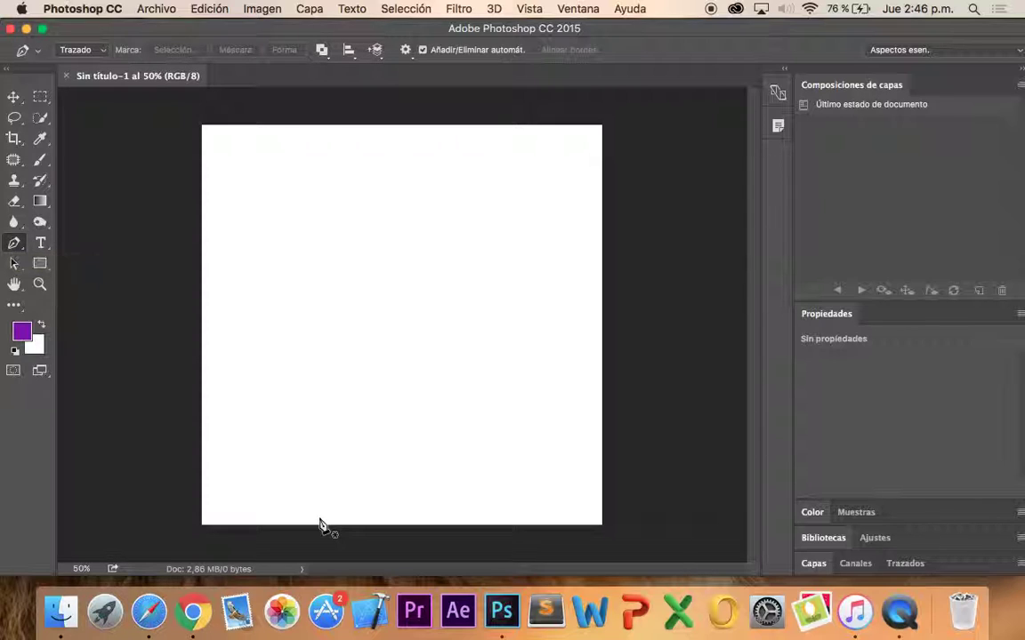
# Launch Sublime Text, enlarge its font, and type the title 'Vectores (Paths)'
pyautogui.click(544, 612)
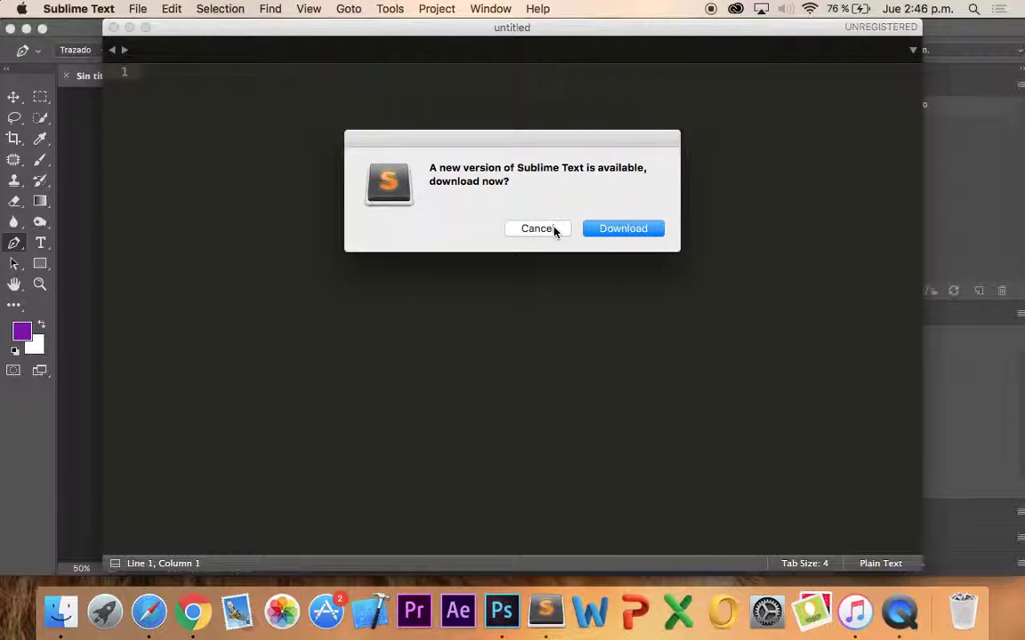
pyautogui.click(552, 228)
pyautogui.press('super+equal')
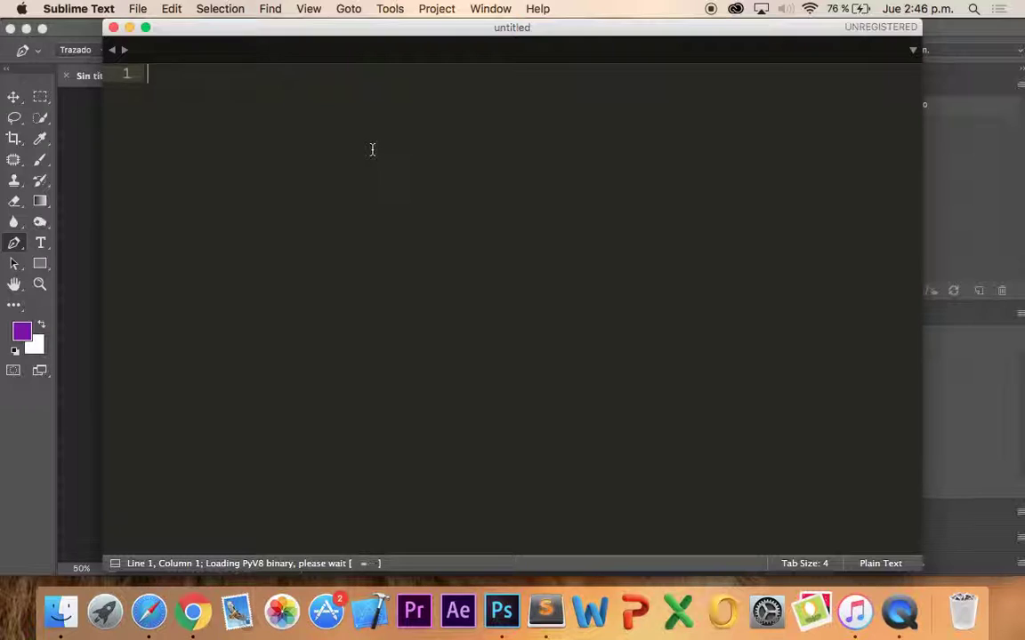
pyautogui.press('super+equal')
pyautogui.press('super+equal')
pyautogui.press('super+equal')
pyautogui.press('super+equal')
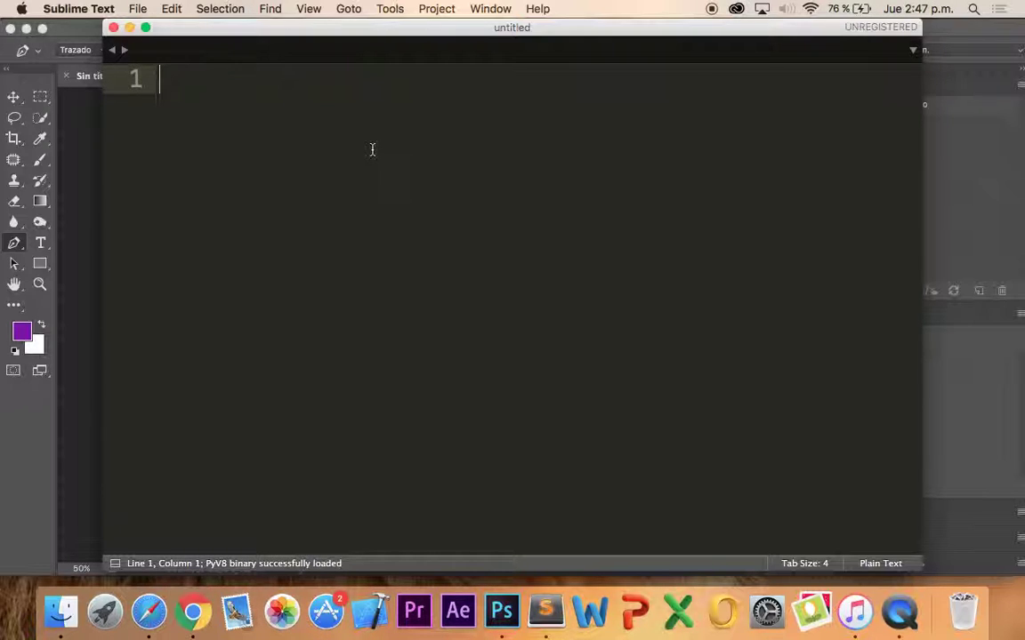
pyautogui.write('Vectores ')
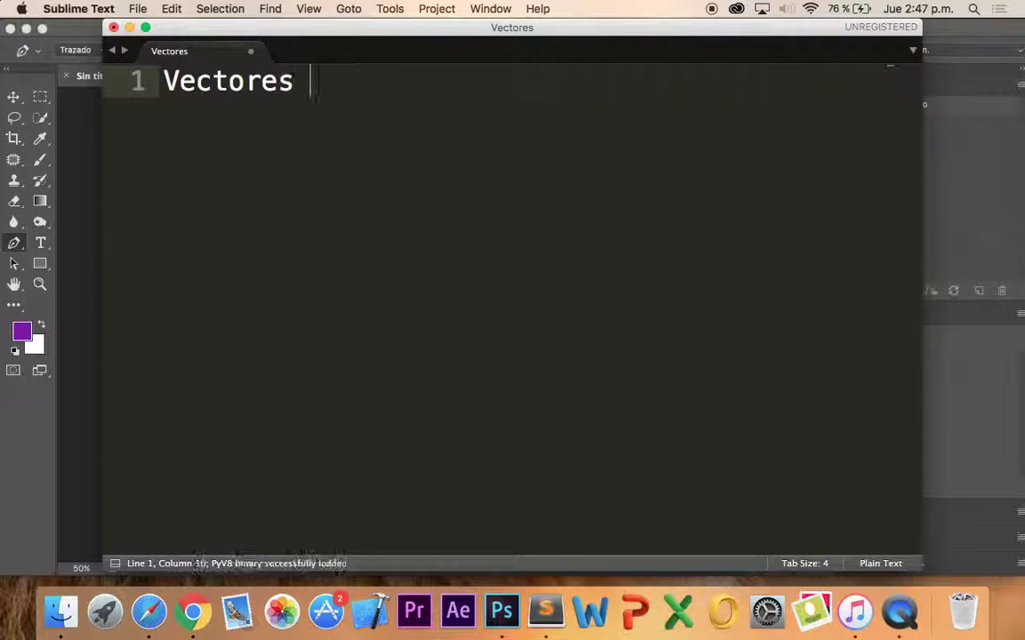
pyautogui.write('(Path')
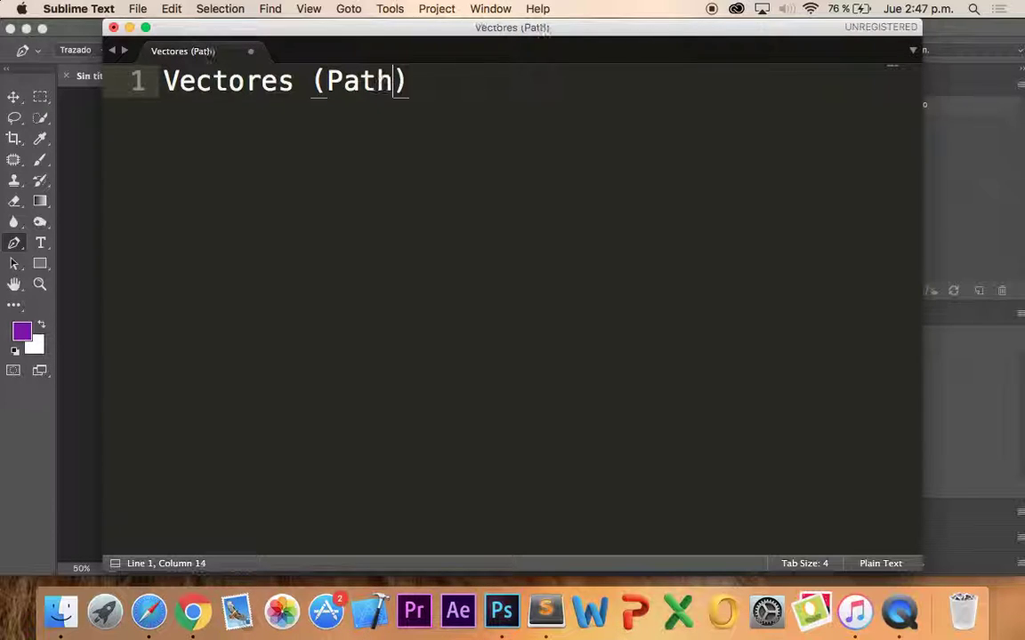
pyautogui.write('s)')
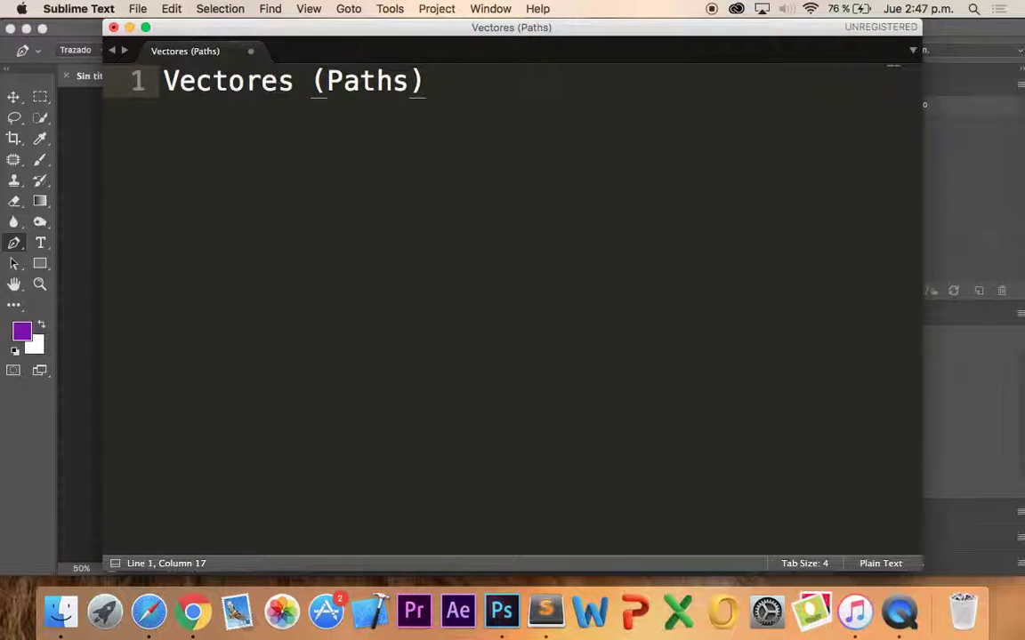
pyautogui.press('Return')
# Add the line '-Capas de Forma (Shape Layer)' beneath the title
pyautogui.write('-')
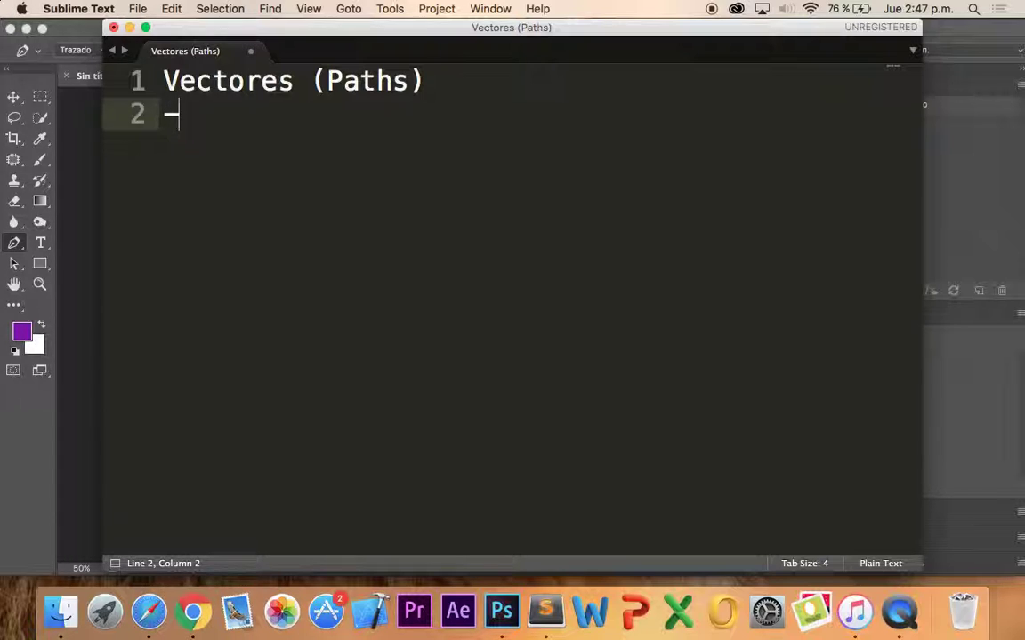
pyautogui.write('Cap')
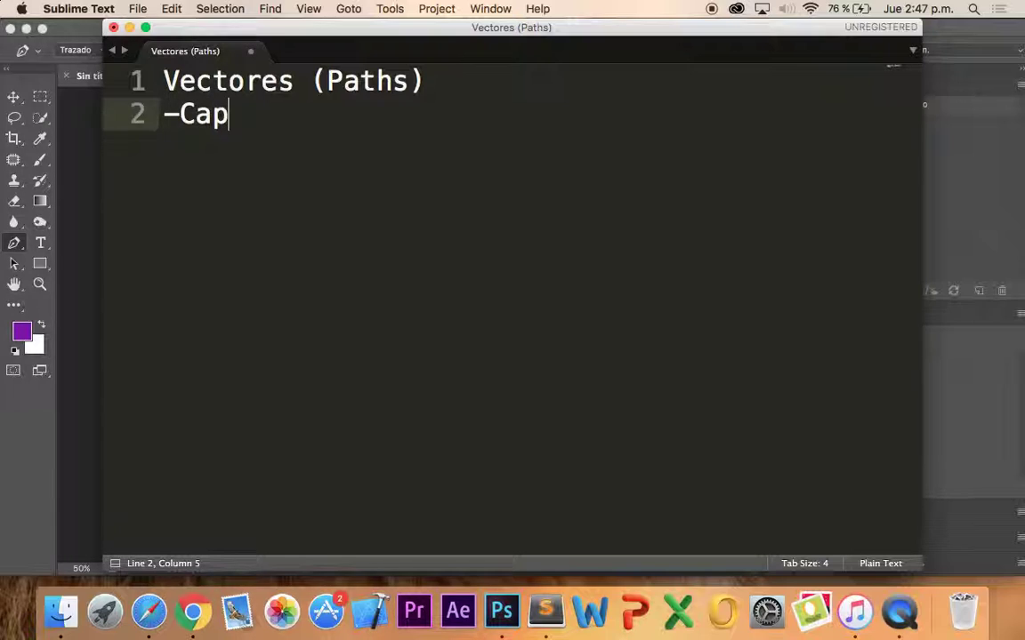
pyautogui.write('as de F')
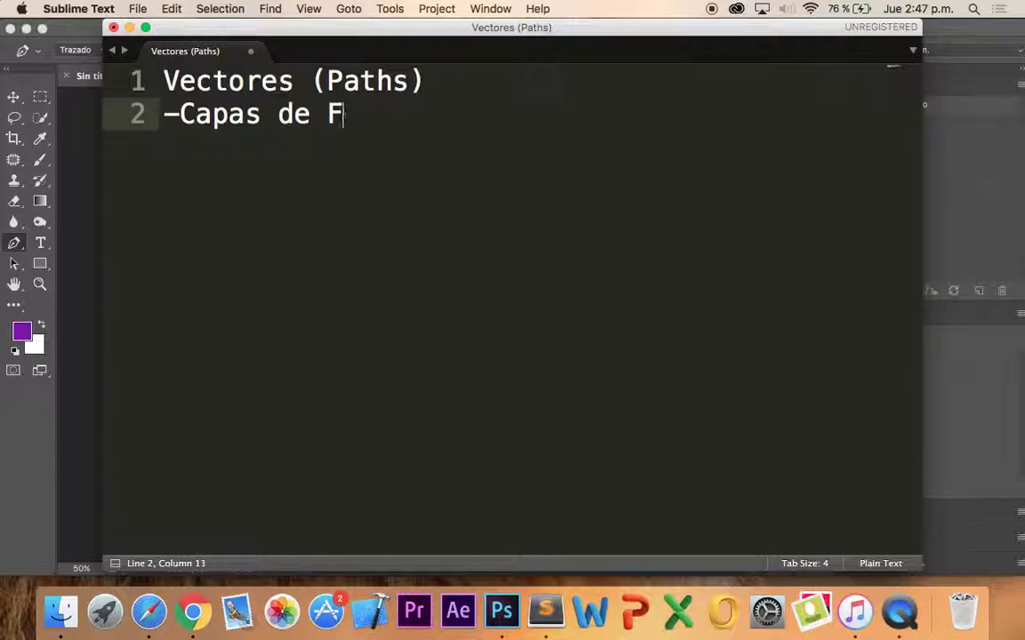
pyautogui.write('orma (s')
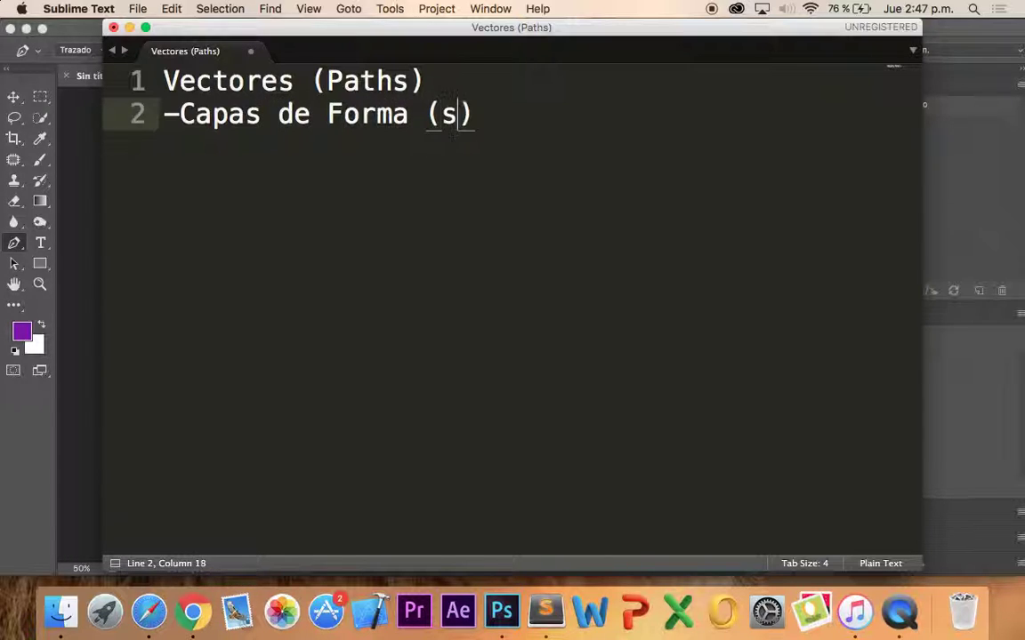
pyautogui.write('hape')
pyautogui.press('BackSpace')
pyautogui.press('BackSpace')
pyautogui.press('BackSpace')
pyautogui.press('BackSpace')
pyautogui.press('BackSpace')
pyautogui.write('S')
pyautogui.write('hape La')
pyautogui.write('yer')
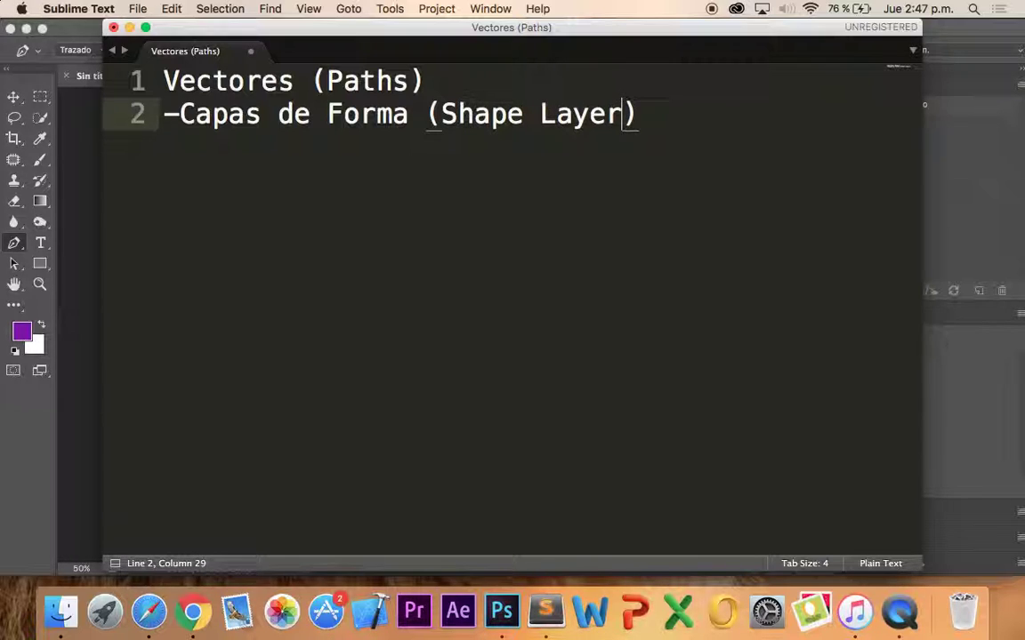
pyautogui.click(677, 126)
# Add the lines '-Trazados (Paths)' and '-Relleno (Fill)', then return to Photoshop
pyautogui.press('Return')
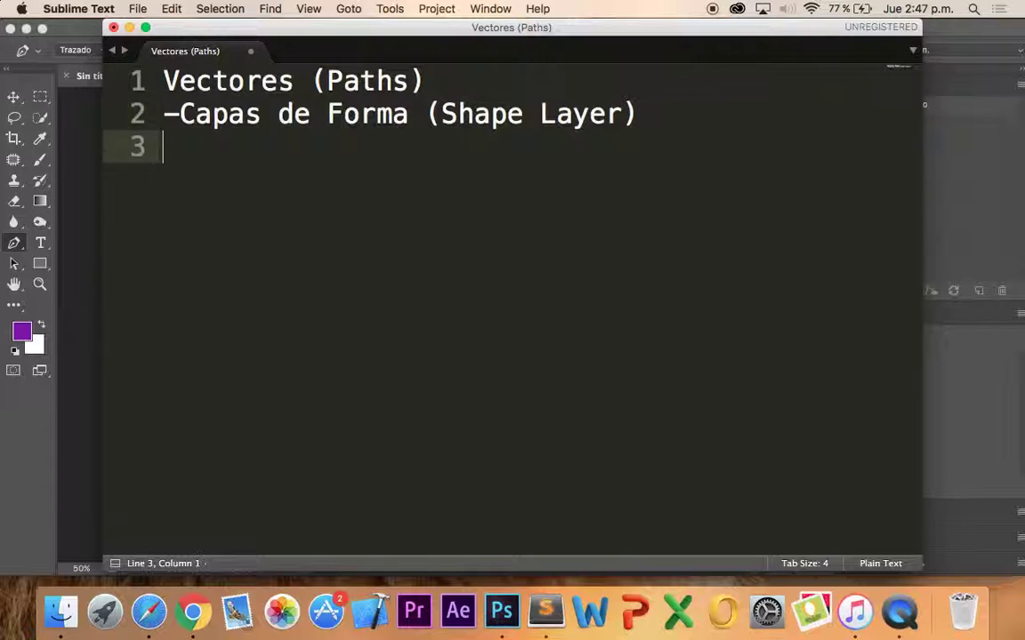
pyautogui.write('-')
pyautogui.write('Tra')
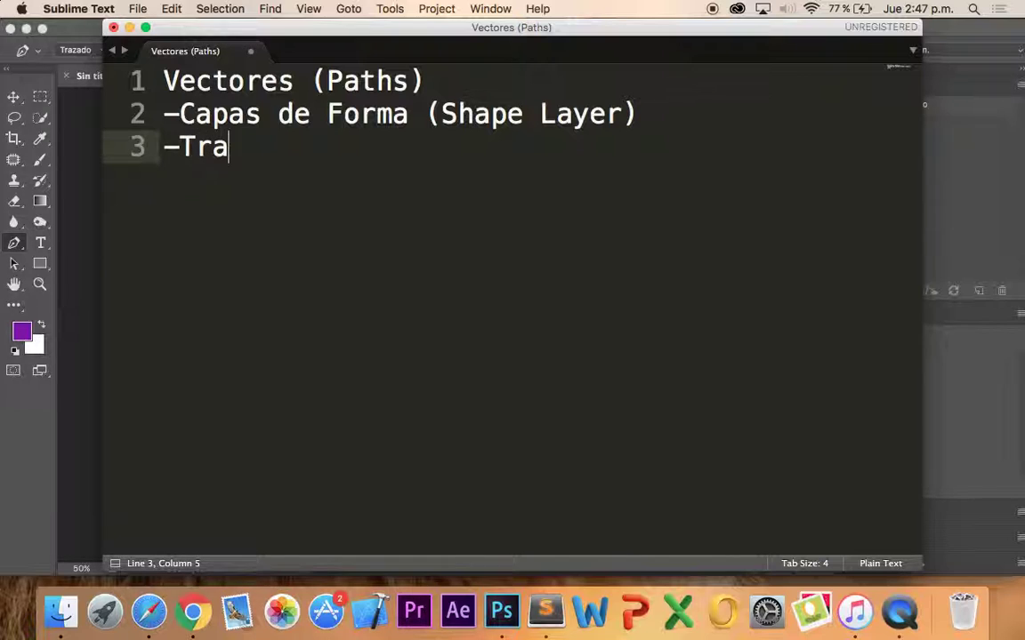
pyautogui.write('zados (P')
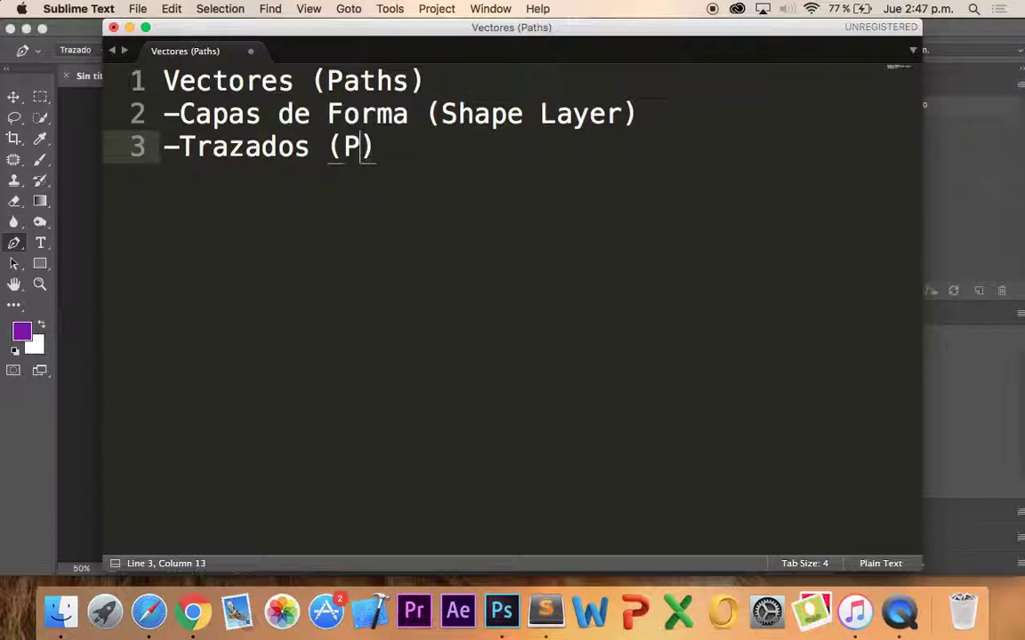
pyautogui.write('aths)')
pyautogui.press('Return')
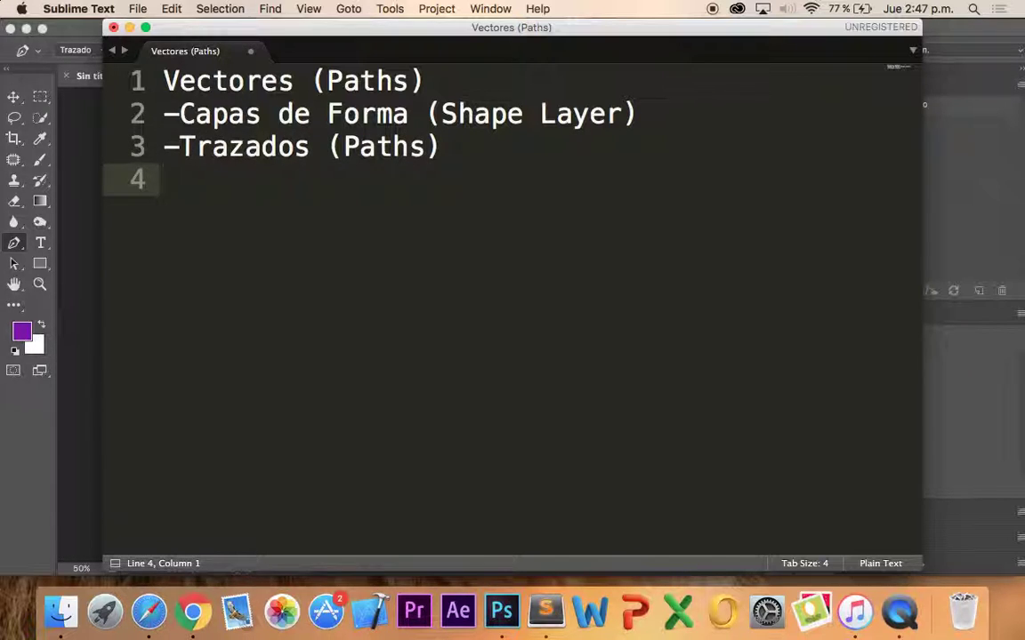
pyautogui.write('-Relleno ')
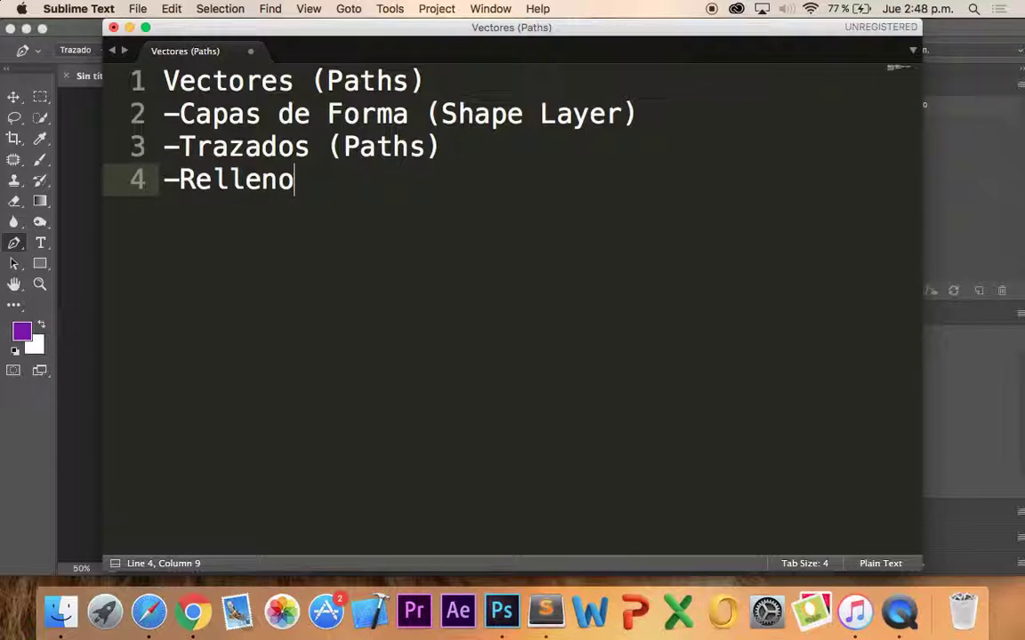
pyautogui.write('(Fill')
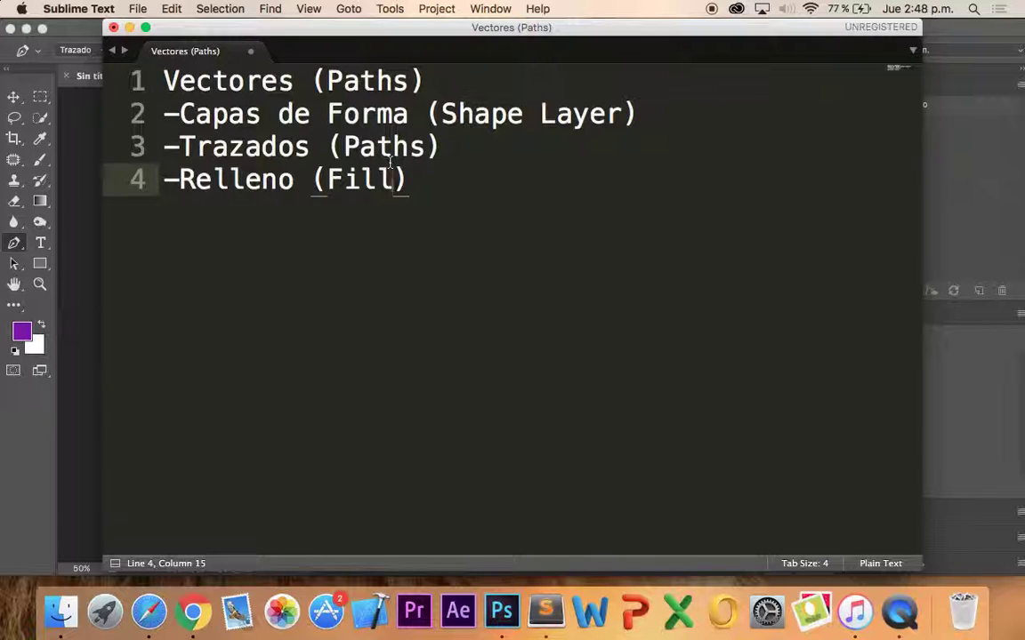
pyautogui.press('super+Tab')
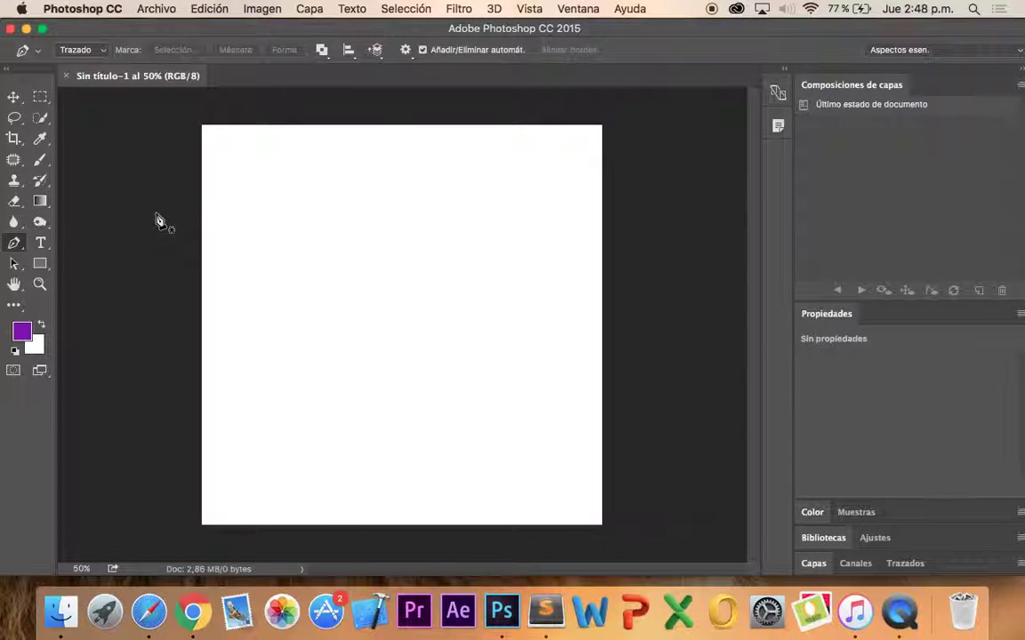
# Select the Rectangle tool in Shape mode with black fill and 1 px stroke
pyautogui.click(40, 264)
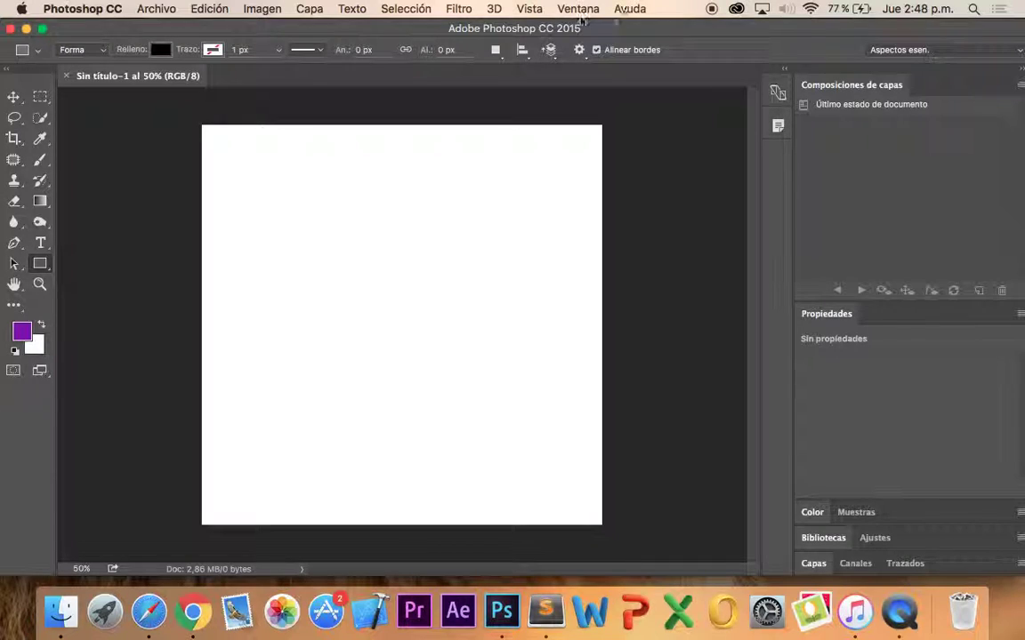
pyautogui.click(578, 9)
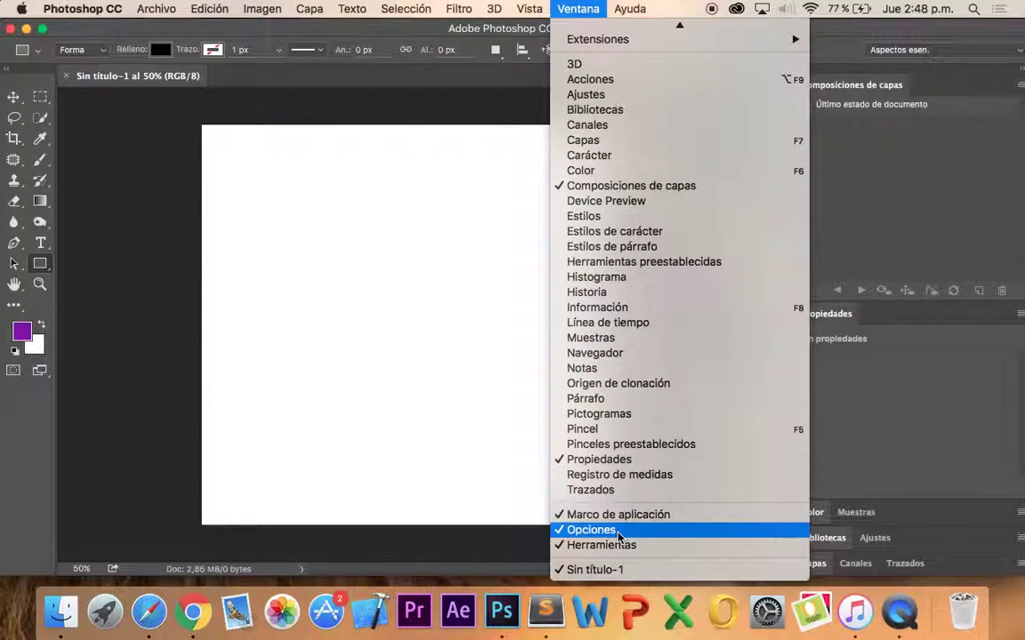
pyautogui.click(86, 253)
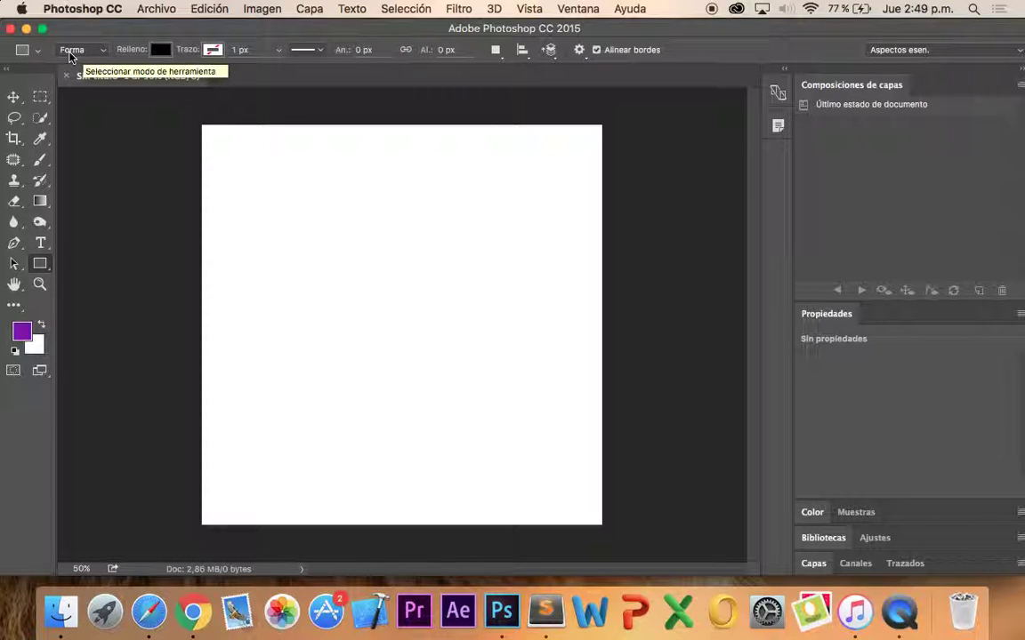
pyautogui.press('super+Tab')
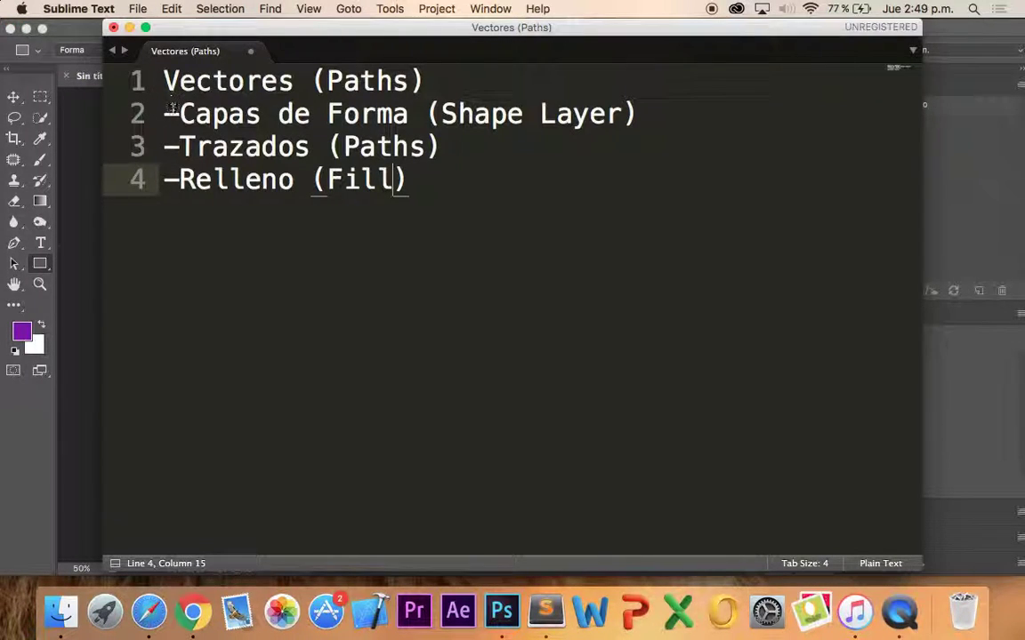
pyautogui.moveTo(164, 112); pyautogui.dragTo(658, 111)
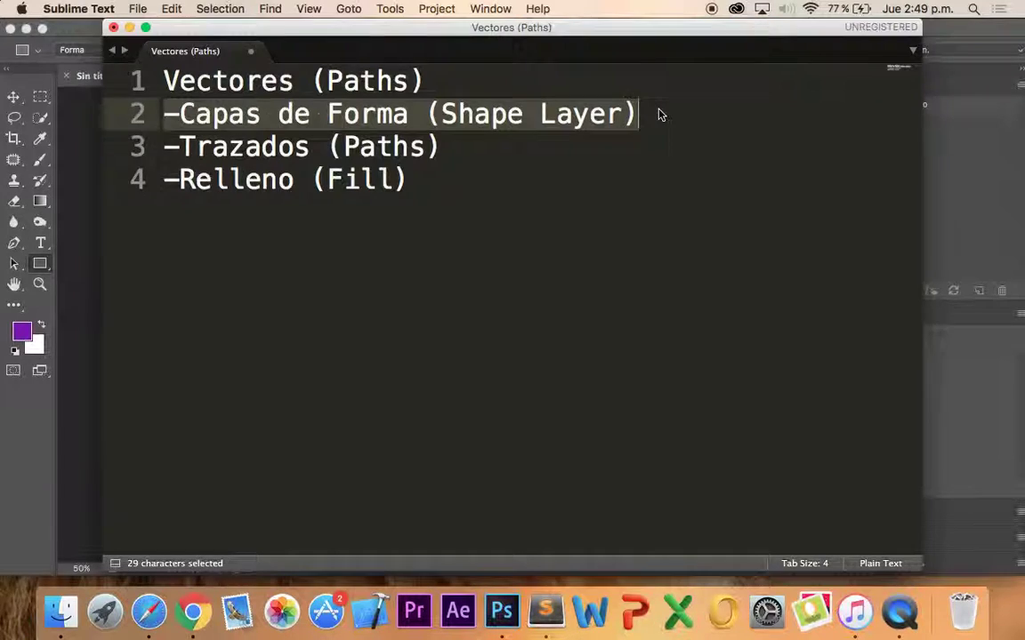
pyautogui.press('super+Tab')
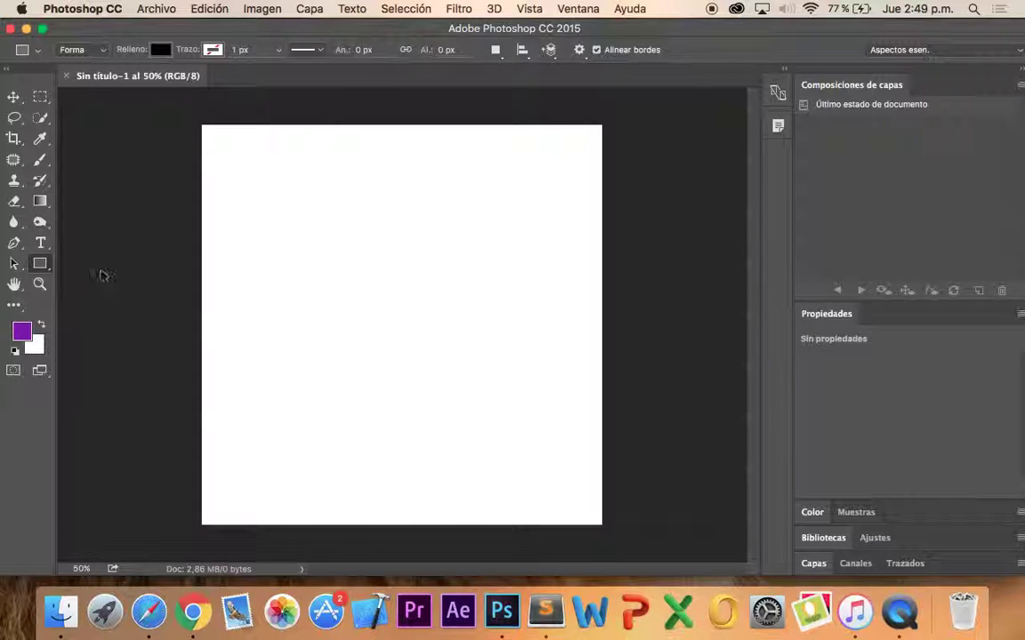
# Keep the Rectangle tool and draw a black 351 × 351 px square, Rectángulo 1
pyautogui.press('super+Tab')
pyautogui.press('super+Tab')
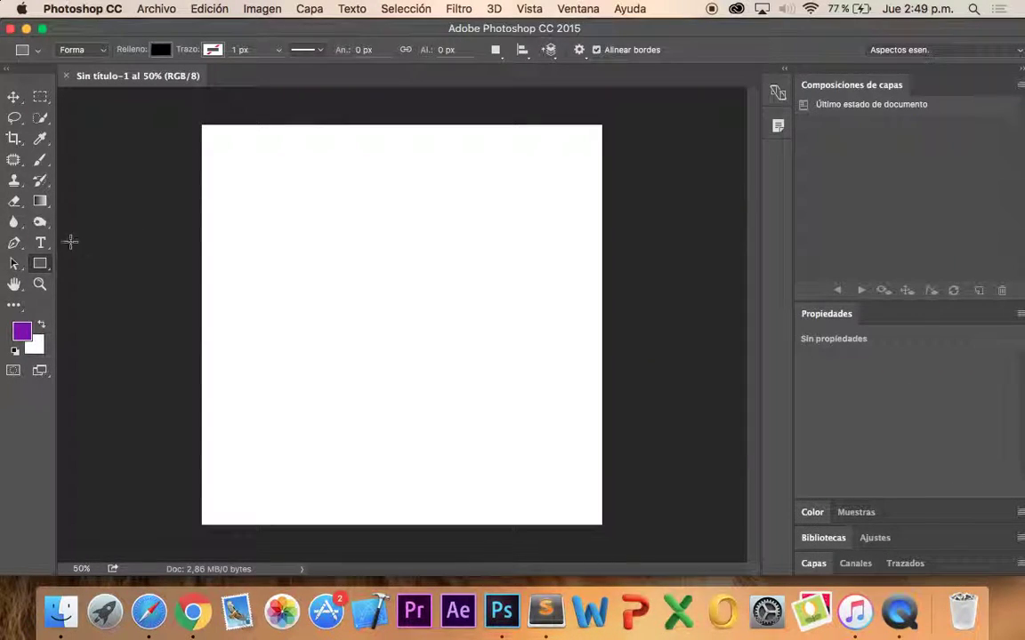
pyautogui.rightClick(43, 268)
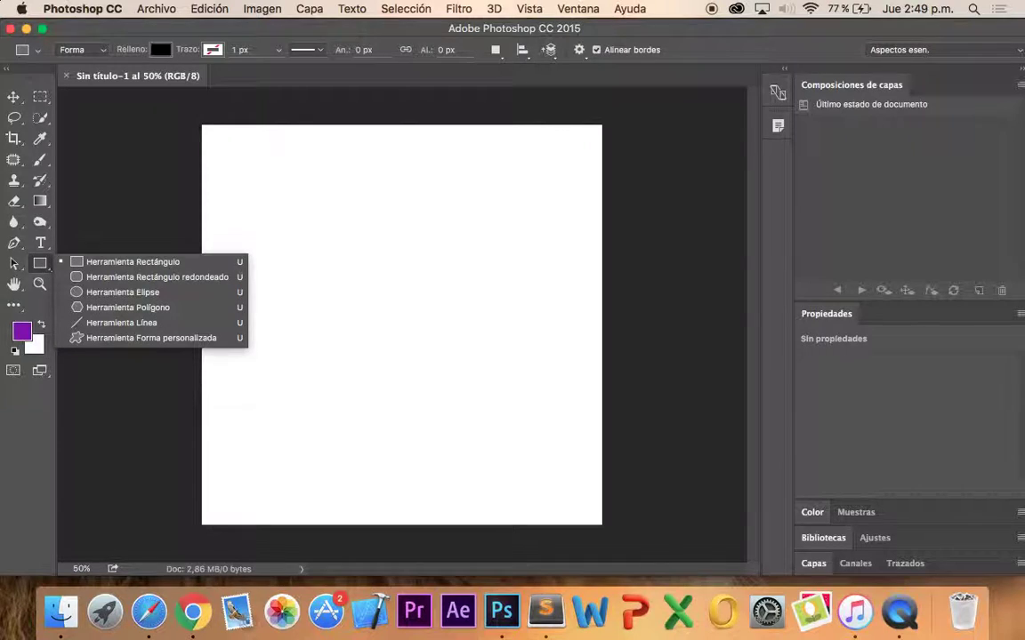
pyautogui.click(95, 264)
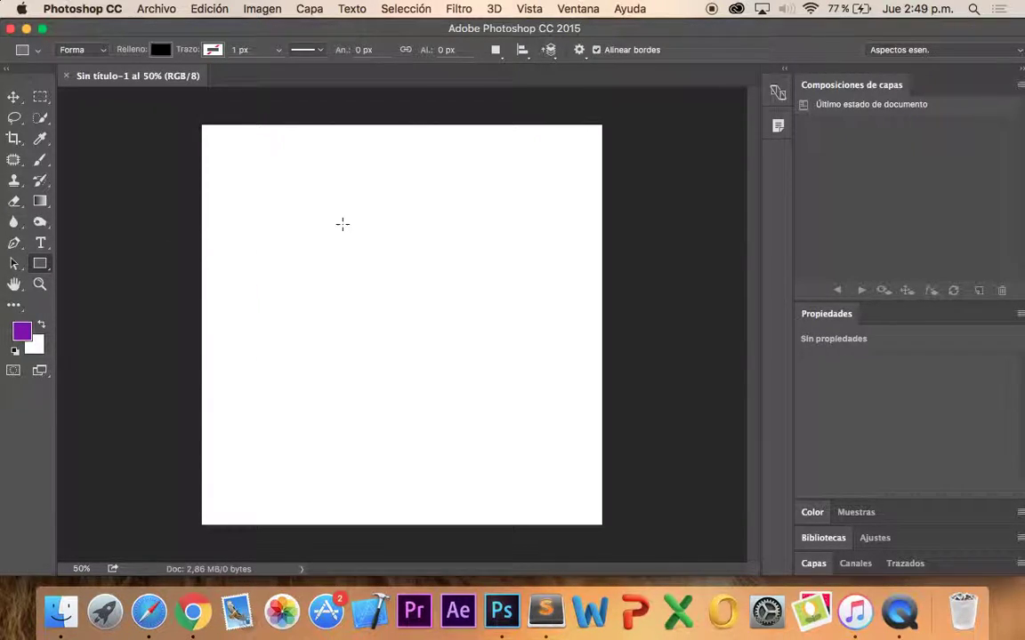
pyautogui.moveTo(314, 195); pyautogui.dragTo(463, 335)
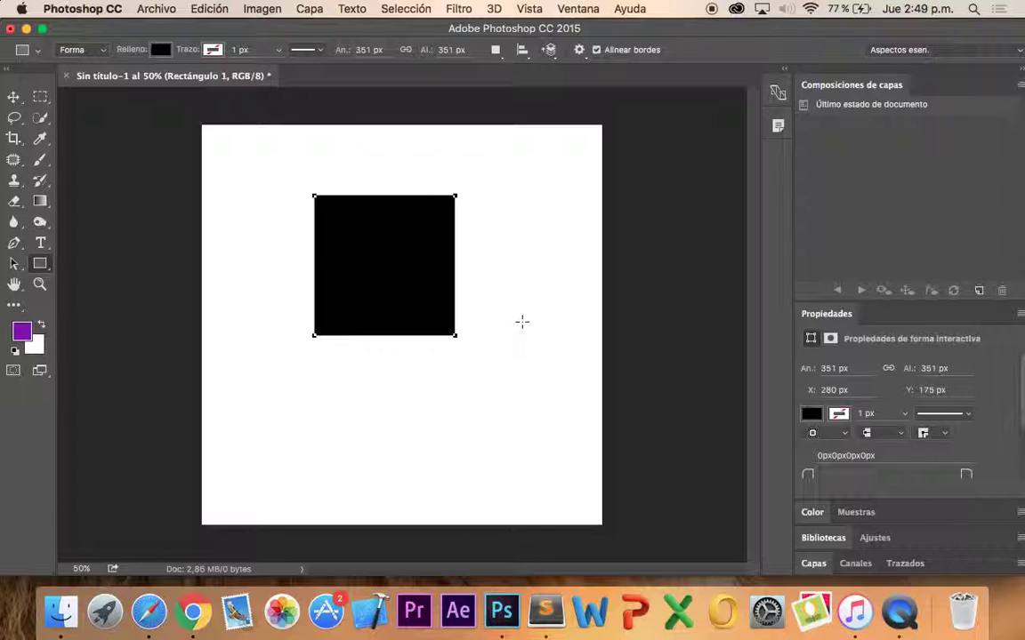
# Collapse Layer Comps and Properties, expand Layers, and float the Properties panel over the canvas
pyautogui.doubleClick(868, 86)
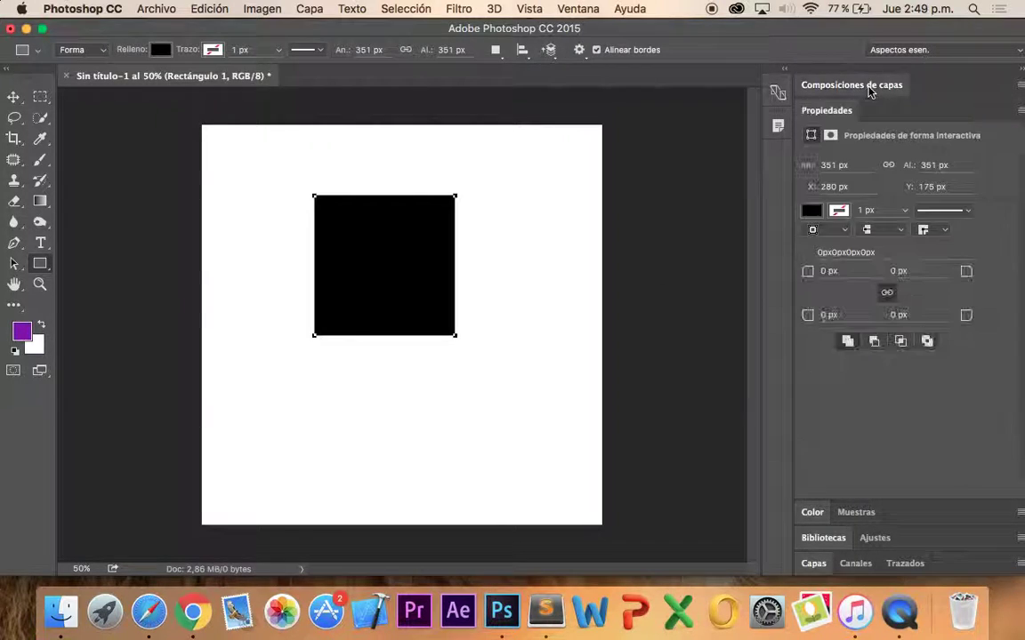
pyautogui.doubleClick(840, 118)
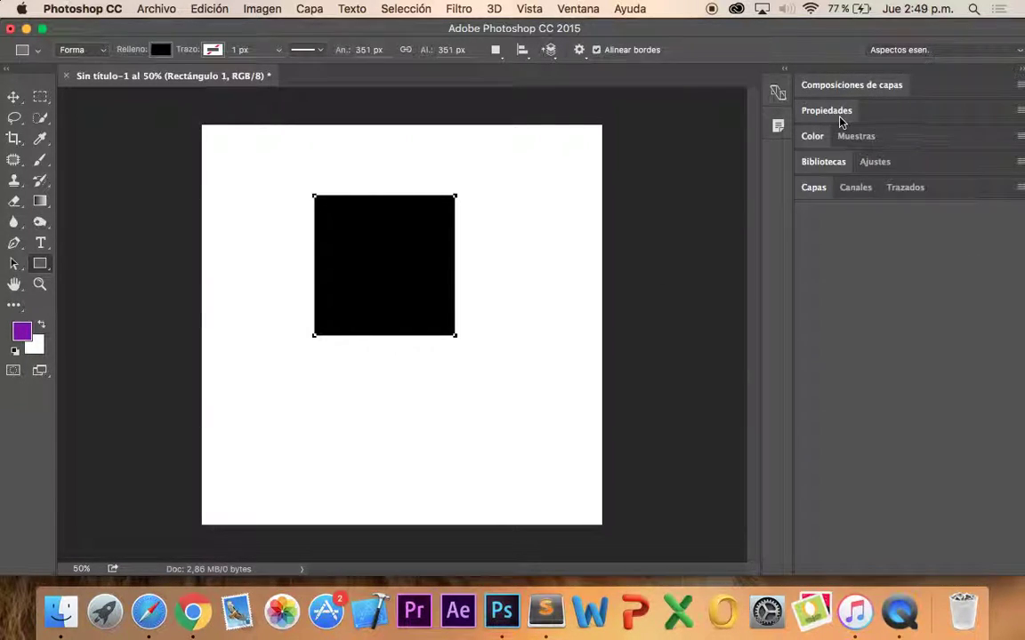
pyautogui.click(818, 188)
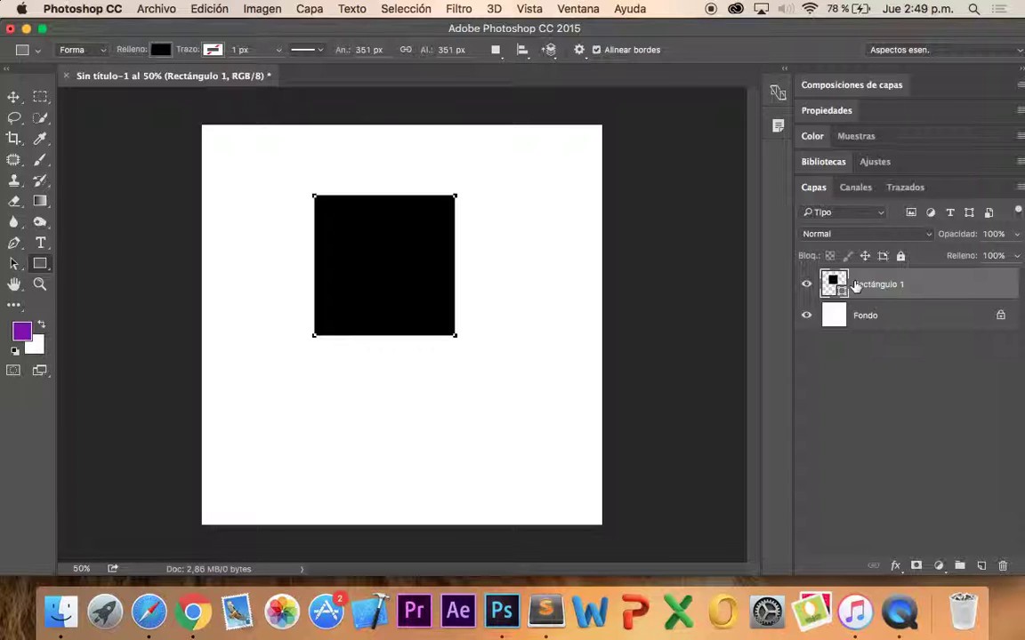
pyautogui.click(578, 9)
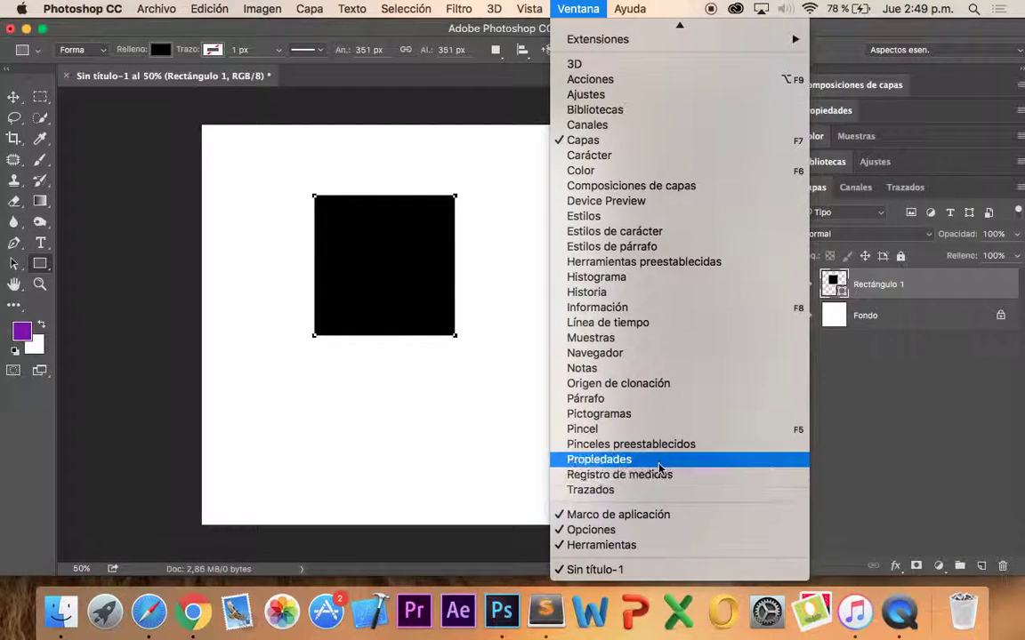
pyautogui.click(659, 462)
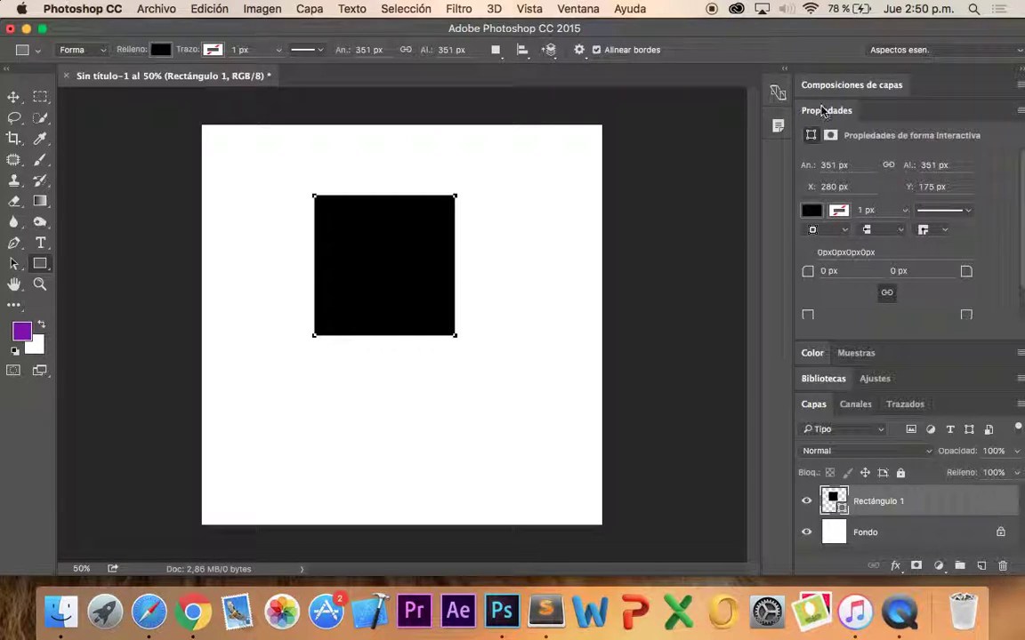
pyautogui.moveTo(824, 110); pyautogui.dragTo(538, 108)
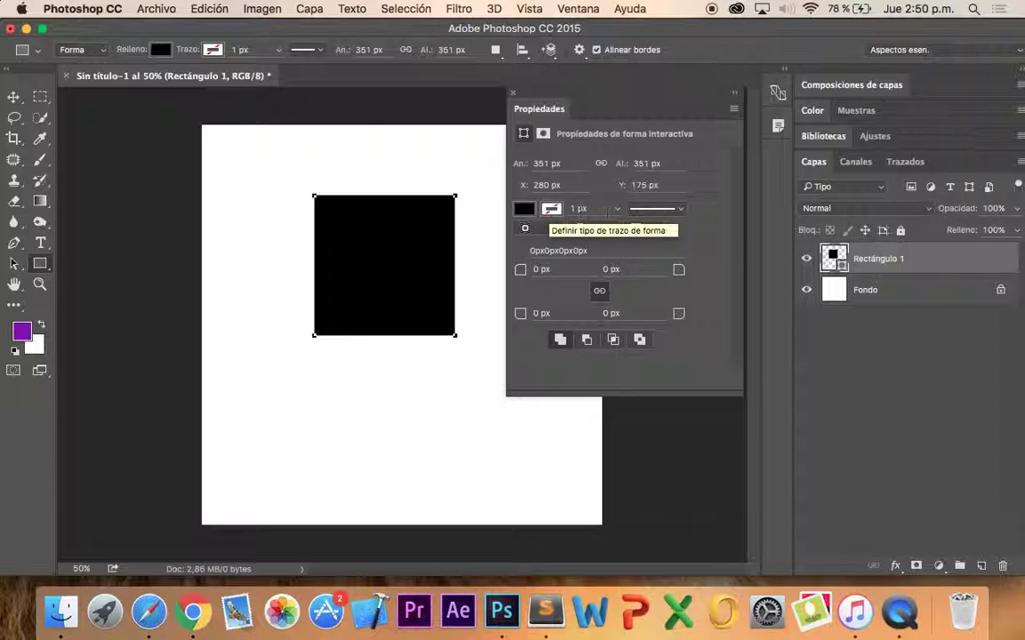
pyautogui.click(646, 211)
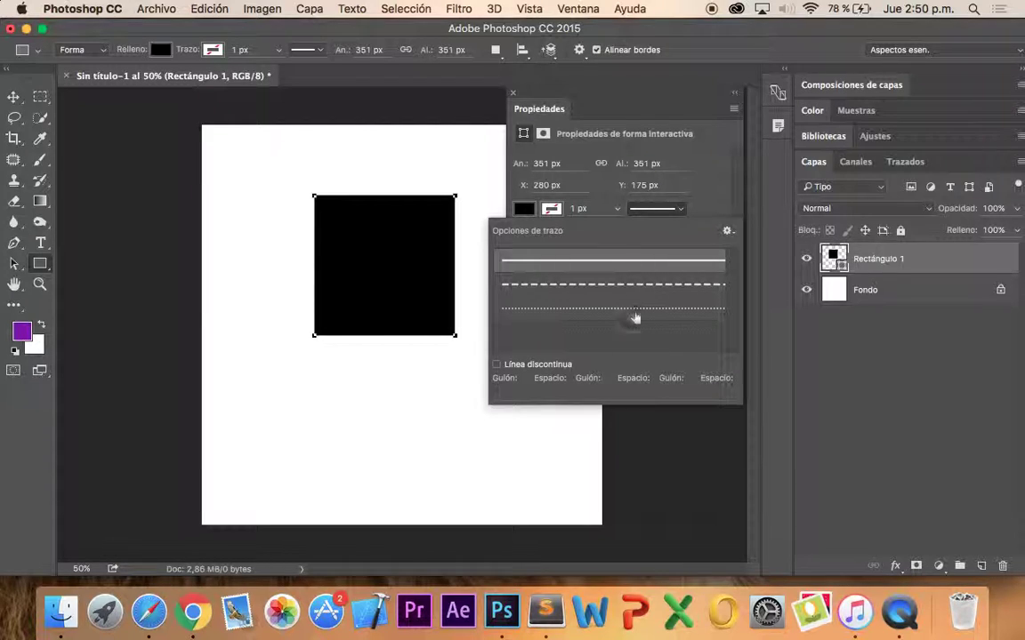
pyautogui.click(613, 196)
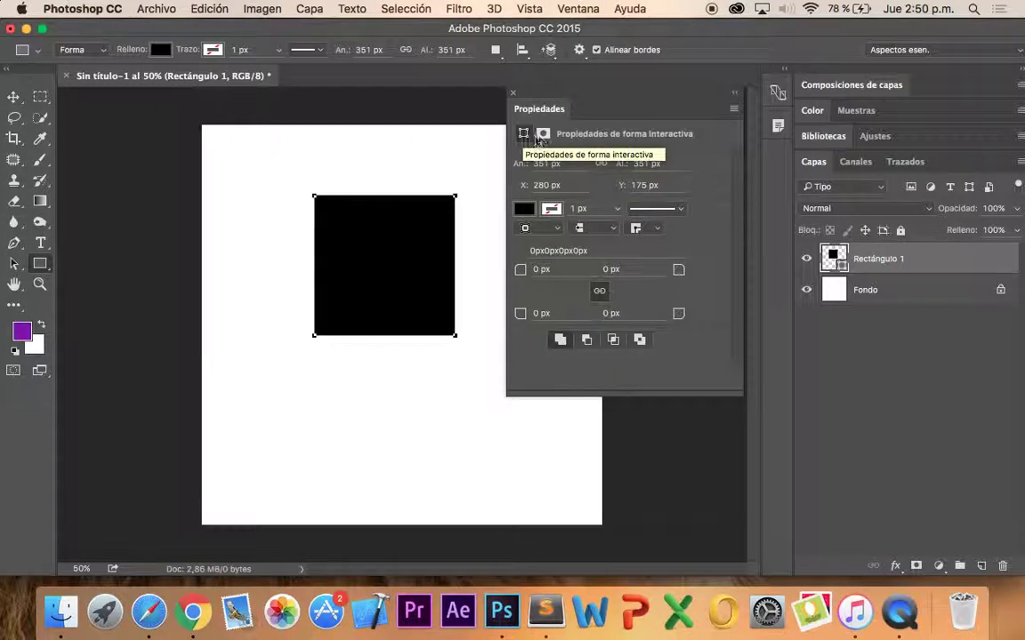
# Show the square's mask settings and preview feathering before returning Desvanecer to 0 px
pyautogui.click(542, 134)
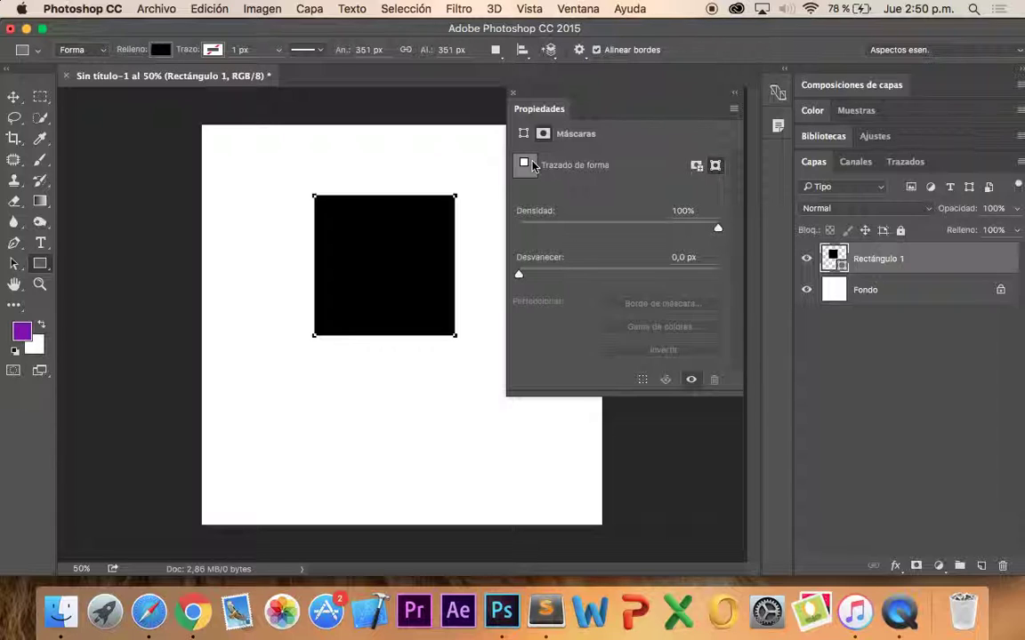
pyautogui.click(537, 275)
pyautogui.moveTo(536, 275); pyautogui.dragTo(619, 277)
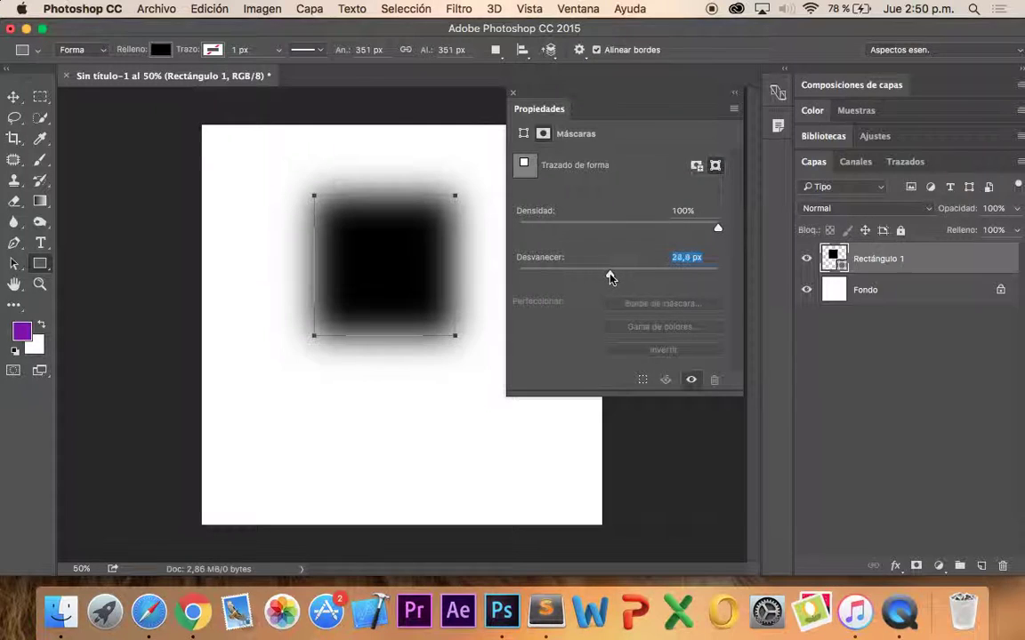
pyautogui.moveTo(620, 276); pyautogui.dragTo(542, 276)
pyautogui.moveTo(591, 277); pyautogui.dragTo(590, 274)
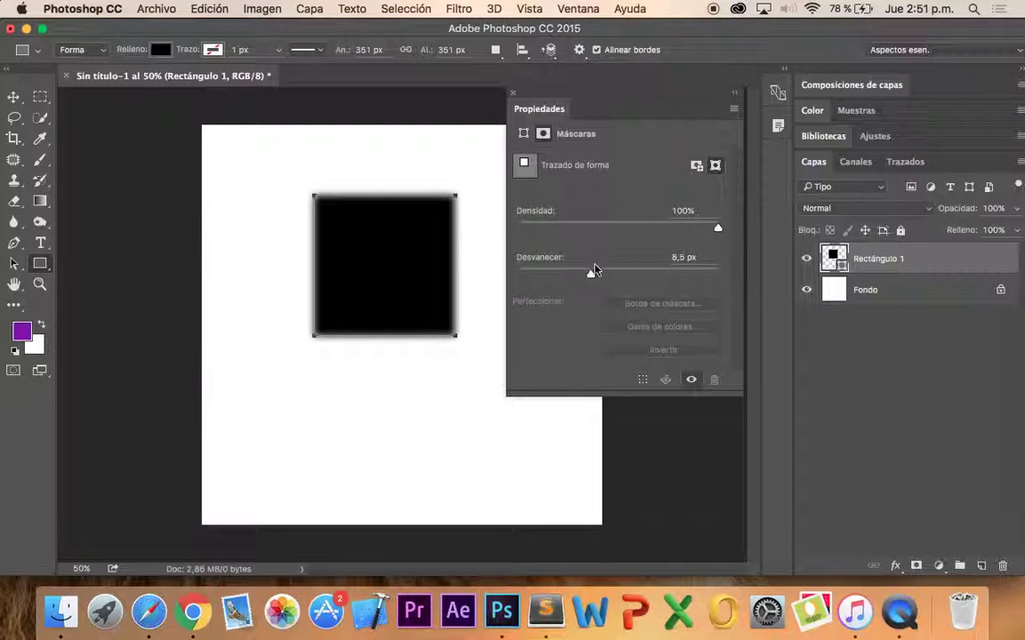
pyautogui.moveTo(589, 276); pyautogui.dragTo(514, 277)
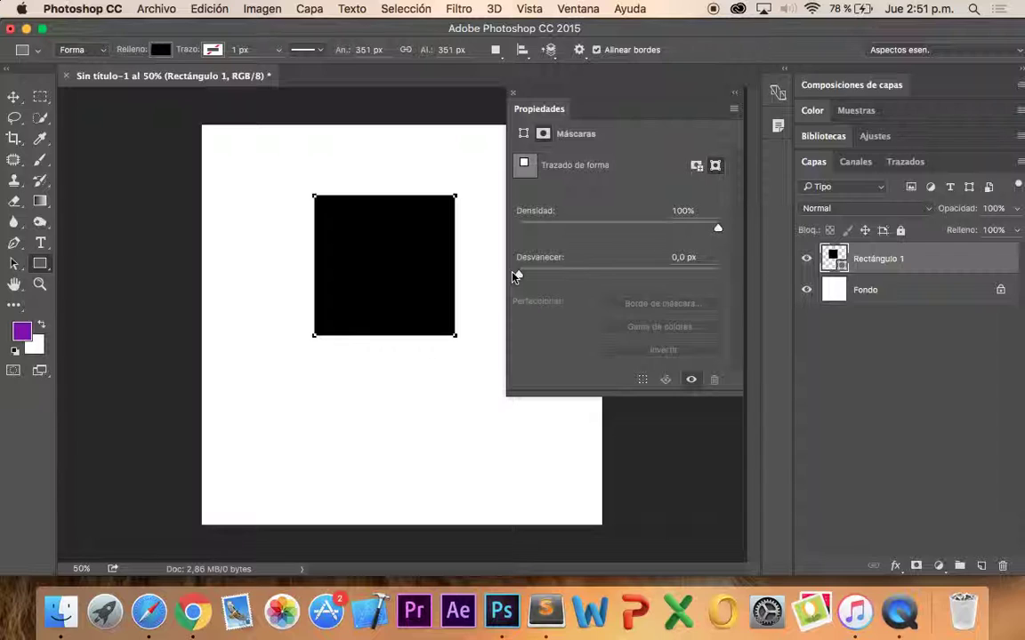
# Return Properties to the shape settings and activate the Path Selection tool
pyautogui.click(832, 258)
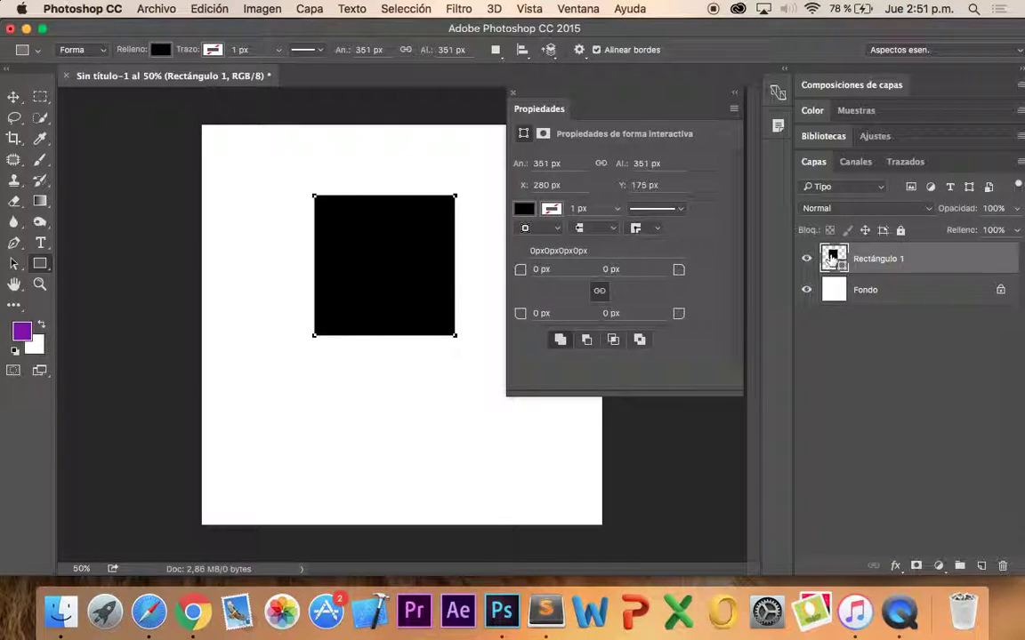
pyautogui.click(13, 98)
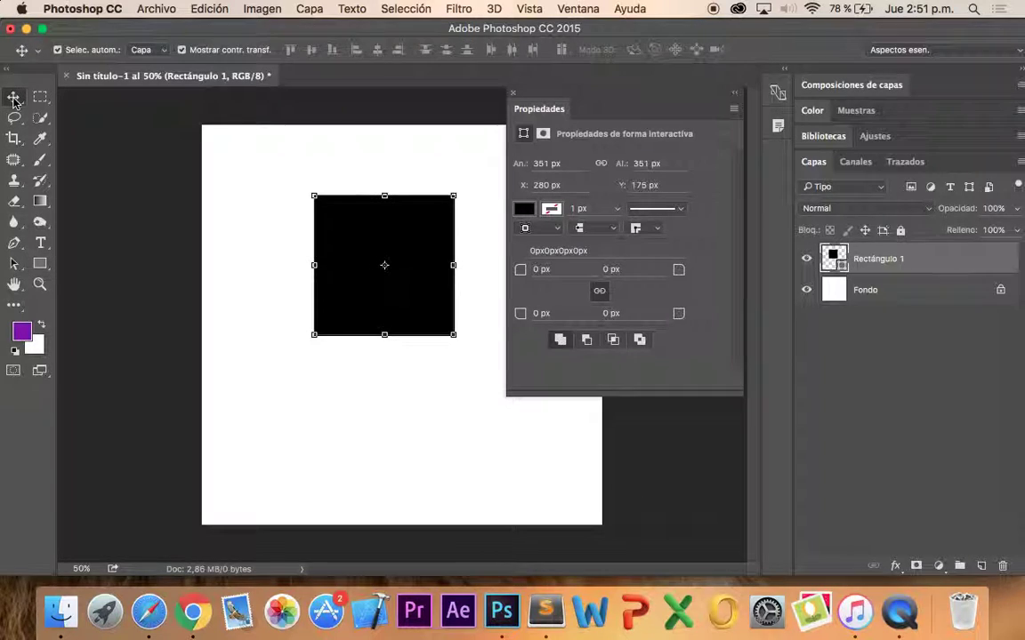
pyautogui.click(16, 264)
pyautogui.rightClick(15, 264)
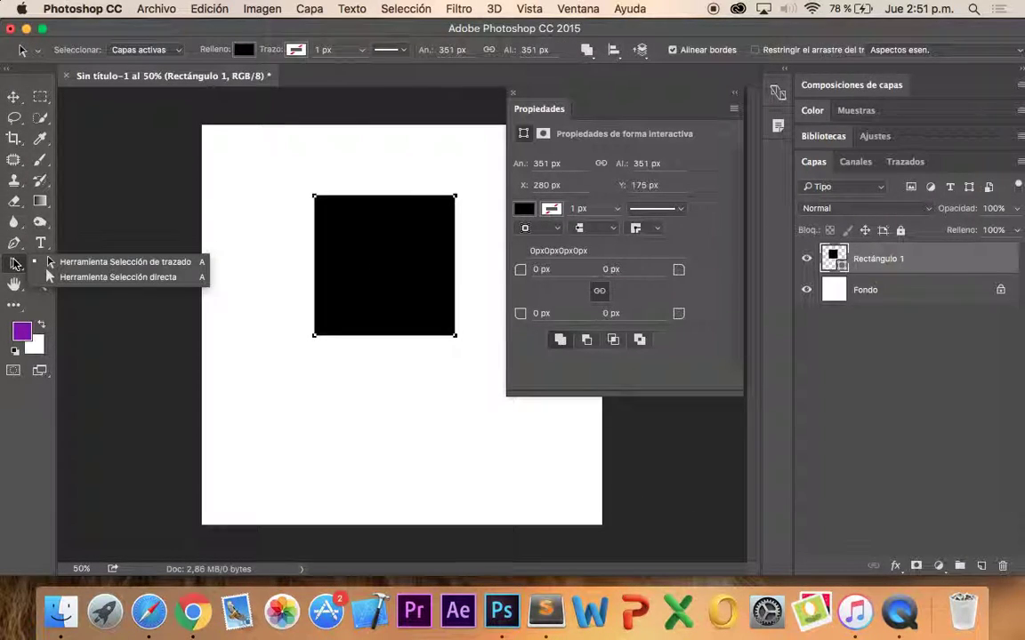
pyautogui.click(92, 265)
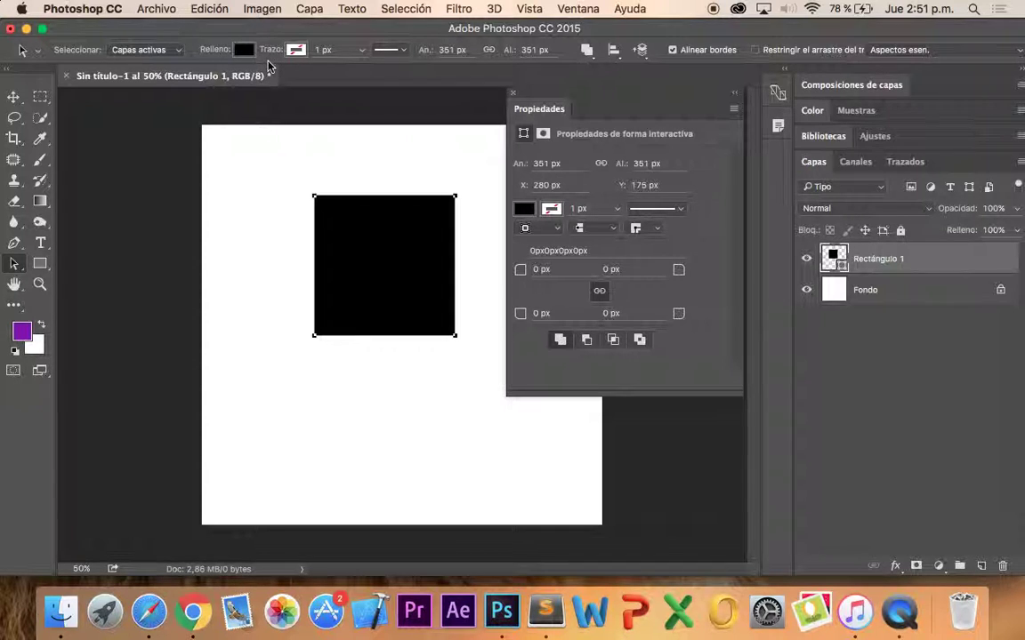
# Change the square's fill from black to grey, after briefly trying magenta and cyan
pyautogui.click(242, 50)
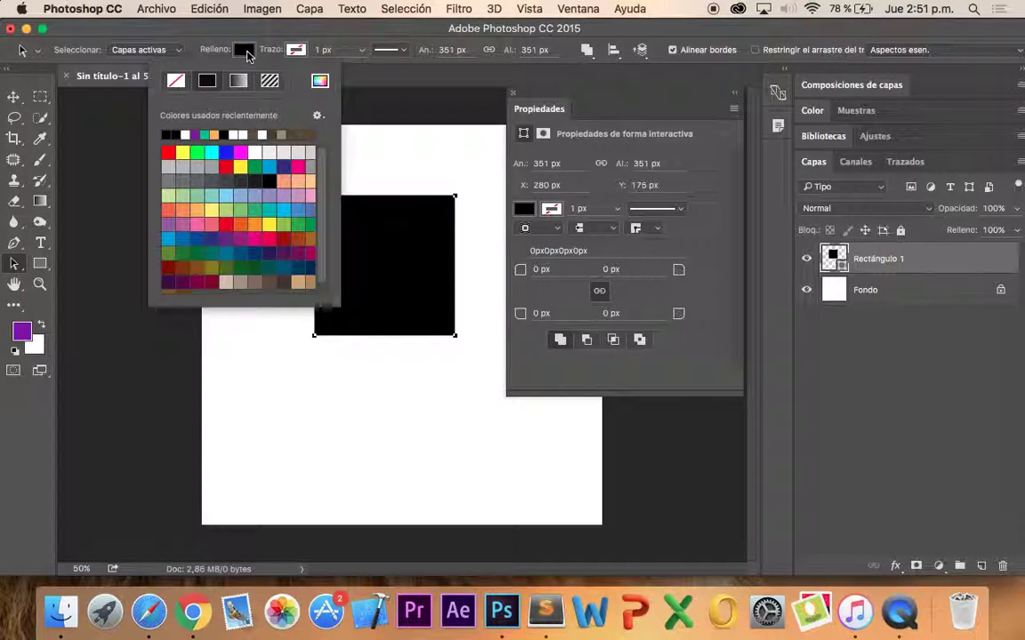
pyautogui.click(240, 152)
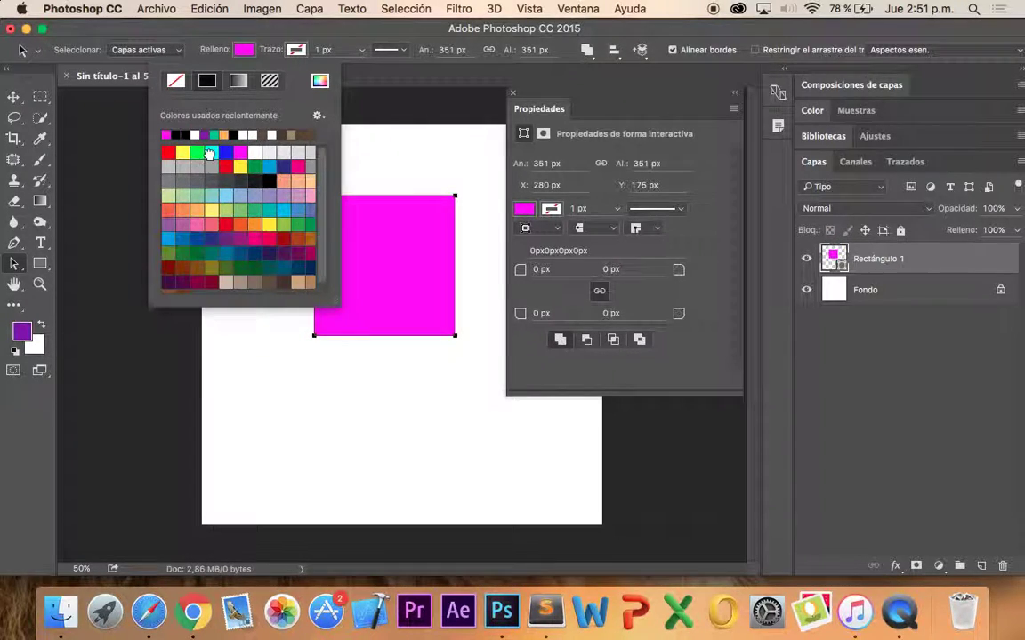
pyautogui.click(210, 153)
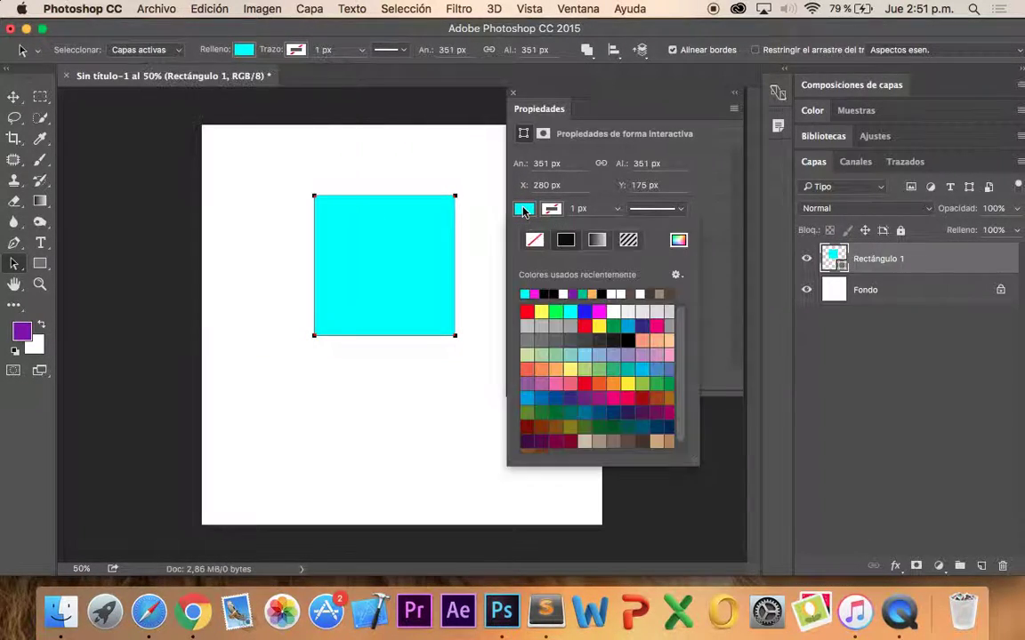
pyautogui.click(524, 209)
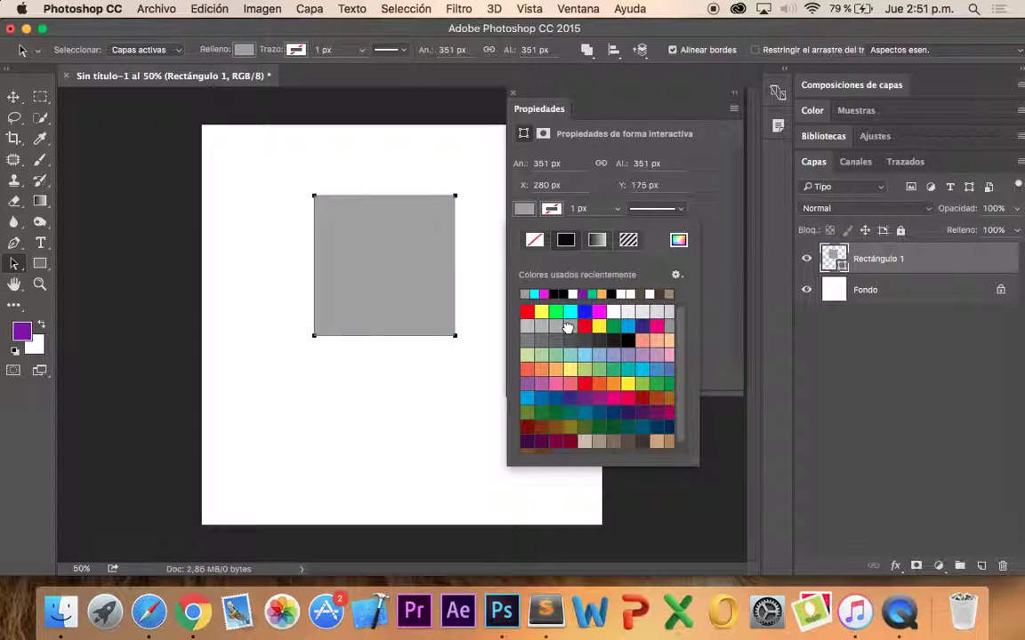
pyautogui.click(541, 326)
# Give the square a solid black stroke 8,92 px wide
pyautogui.click(297, 51)
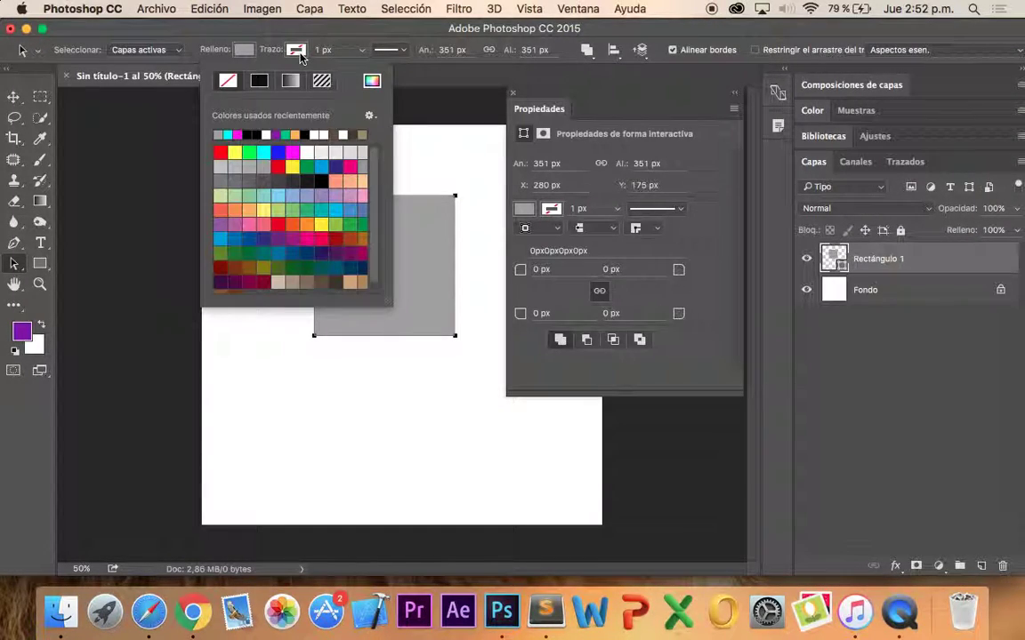
pyautogui.click(259, 81)
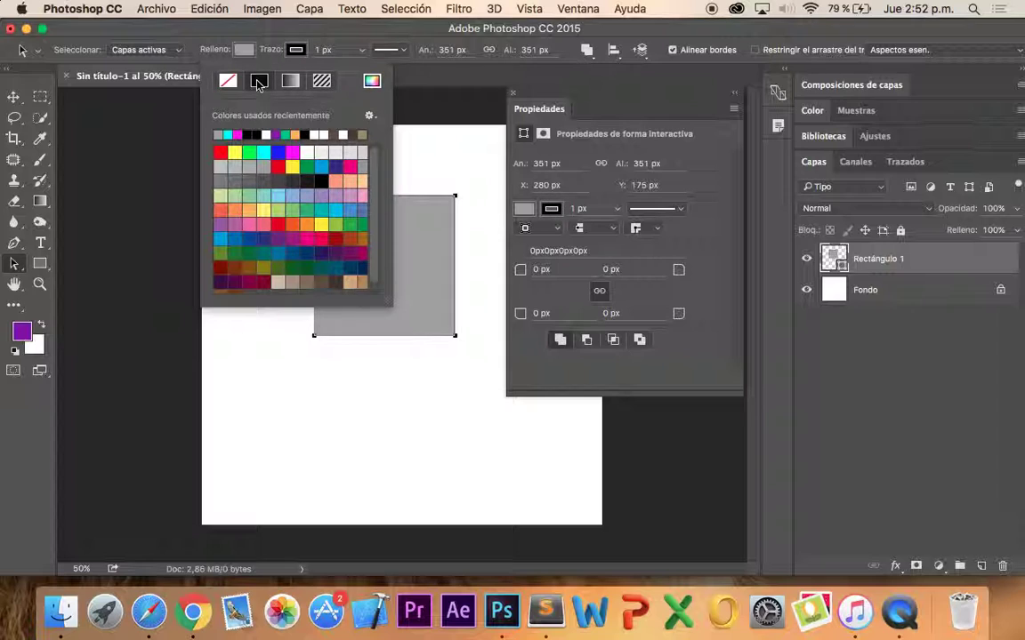
pyautogui.click(298, 49)
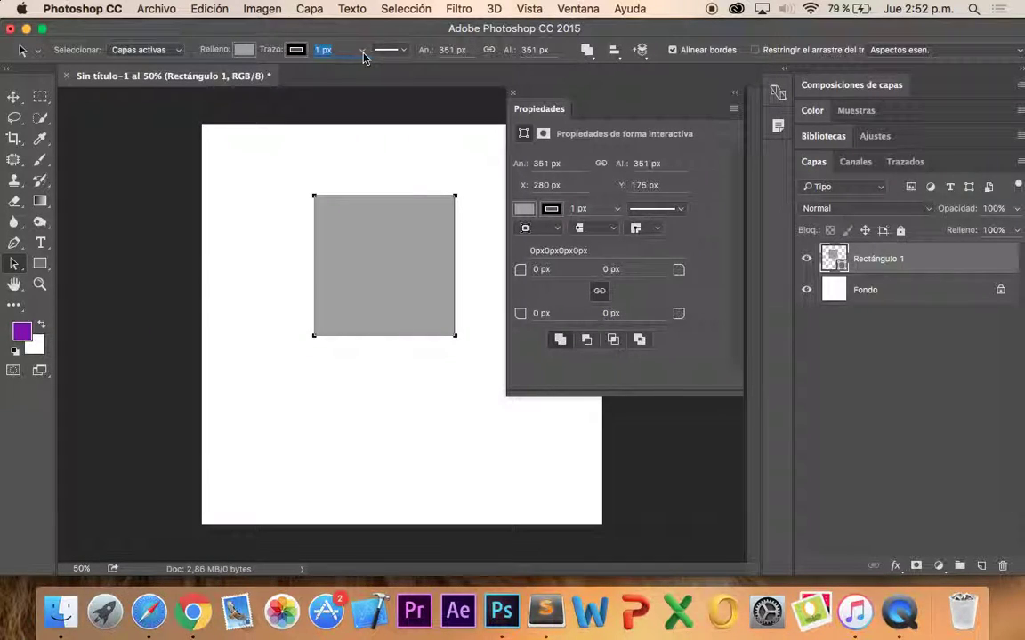
pyautogui.click(361, 50)
pyautogui.moveTo(360, 69); pyautogui.dragTo(371, 71)
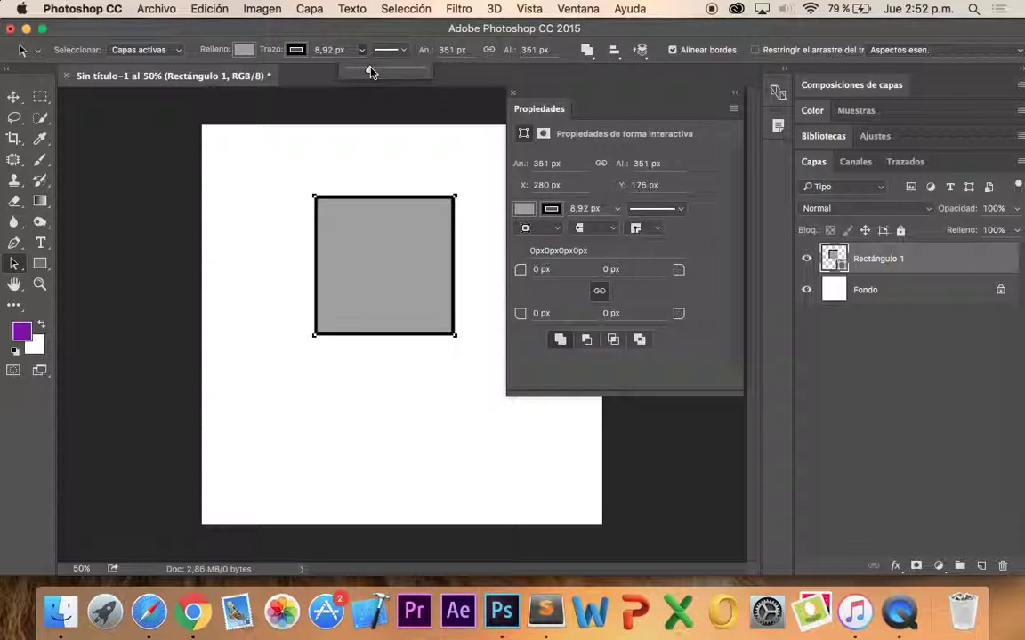
# Try red, magenta, green, periwinkle and cyan strokes, then apply a black-to-white gradient stroke
pyautogui.click(297, 50)
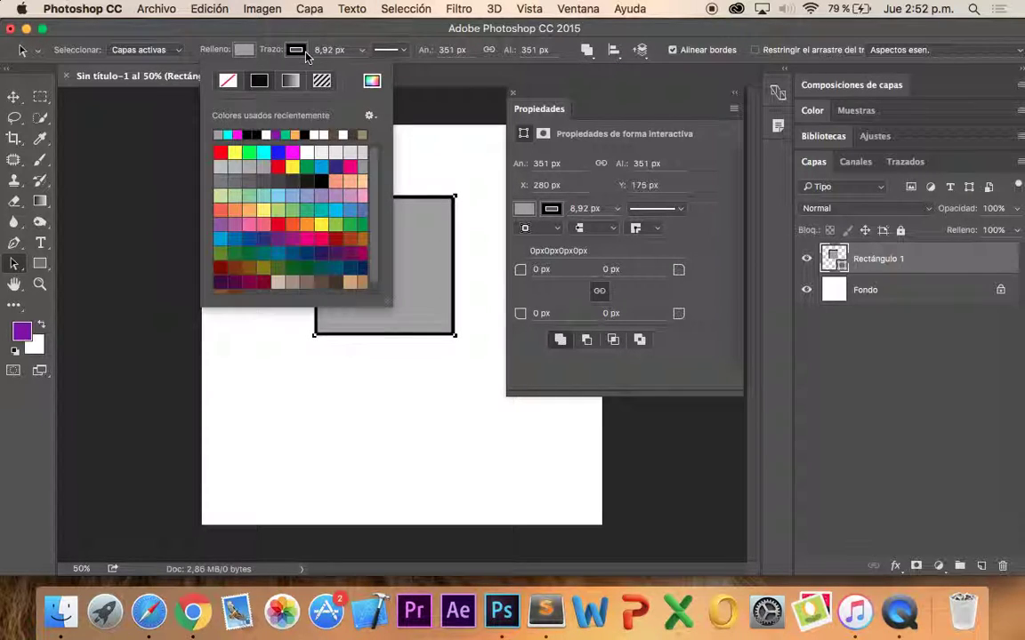
pyautogui.click(275, 167)
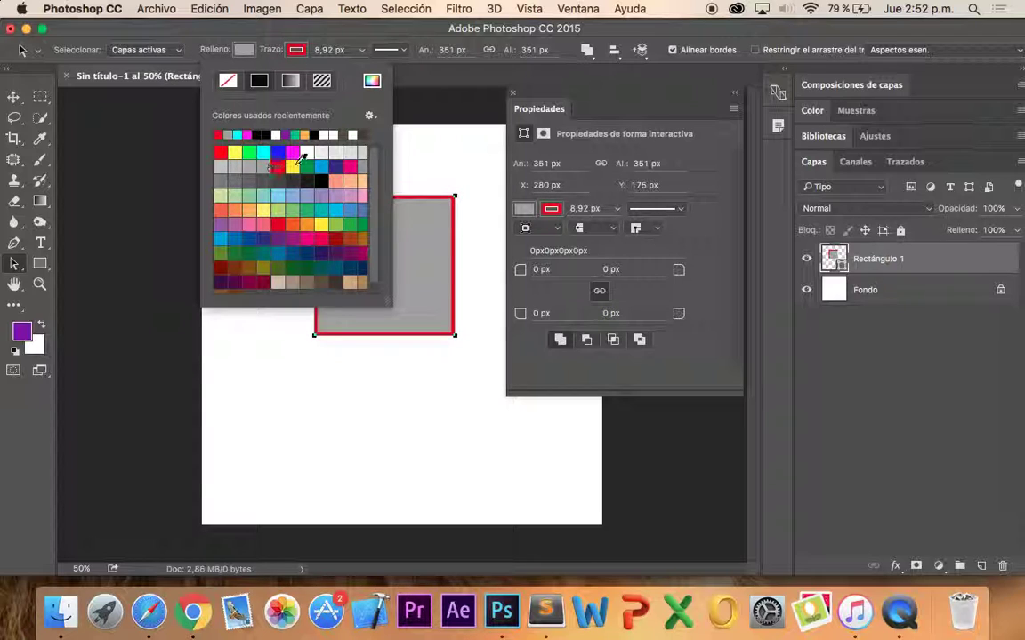
pyautogui.click(291, 153)
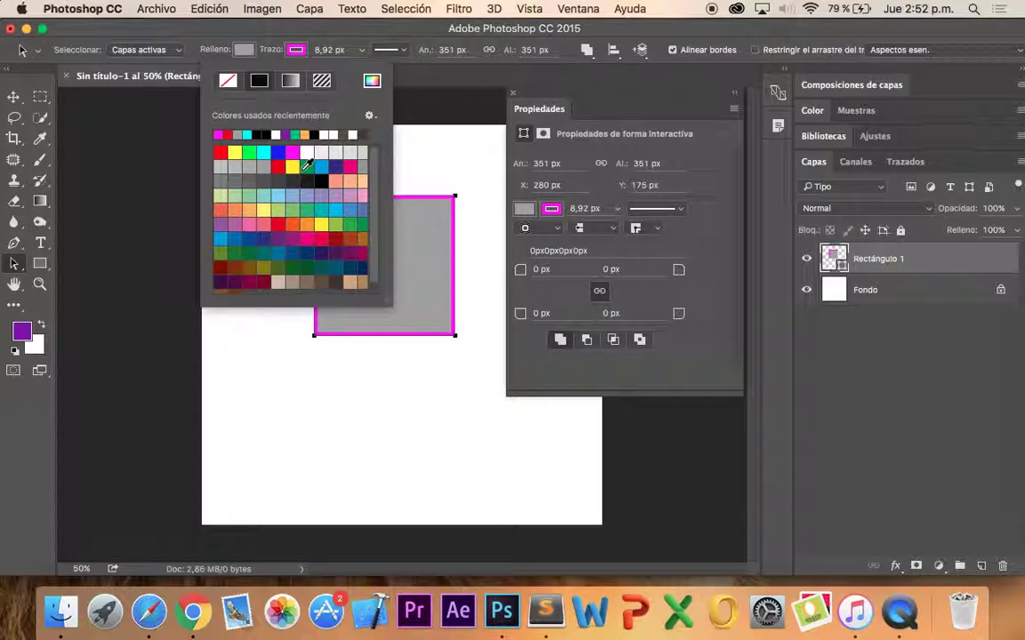
pyautogui.click(307, 166)
pyautogui.click(308, 195)
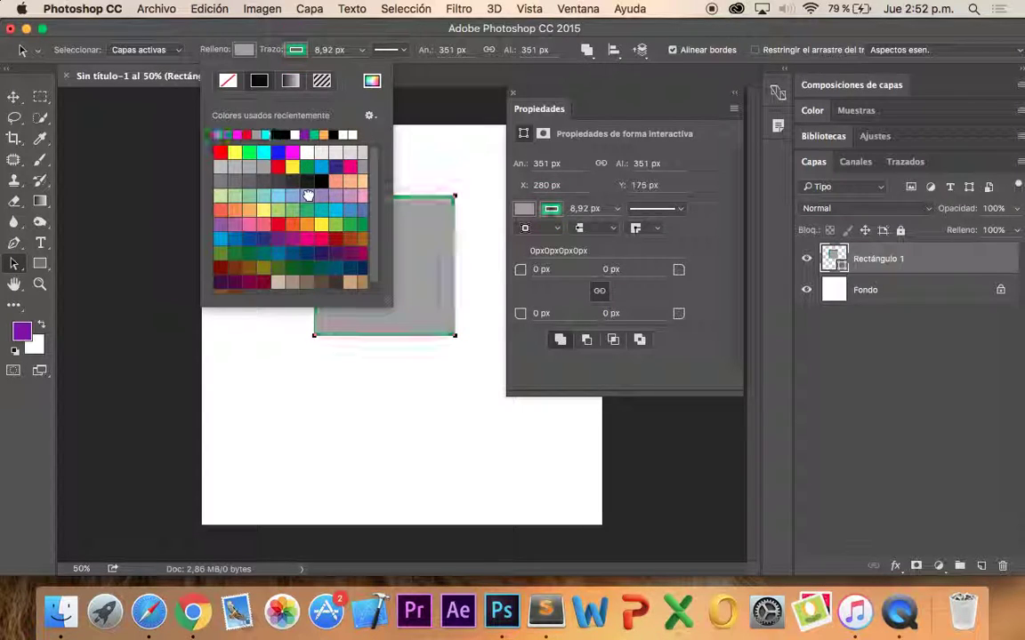
pyautogui.click(322, 167)
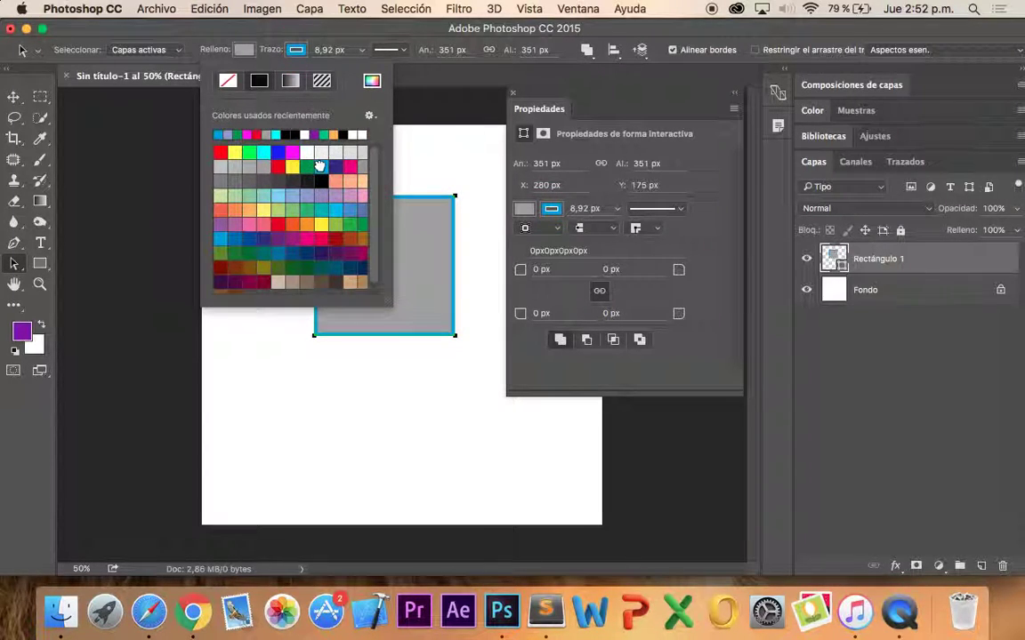
pyautogui.click(294, 84)
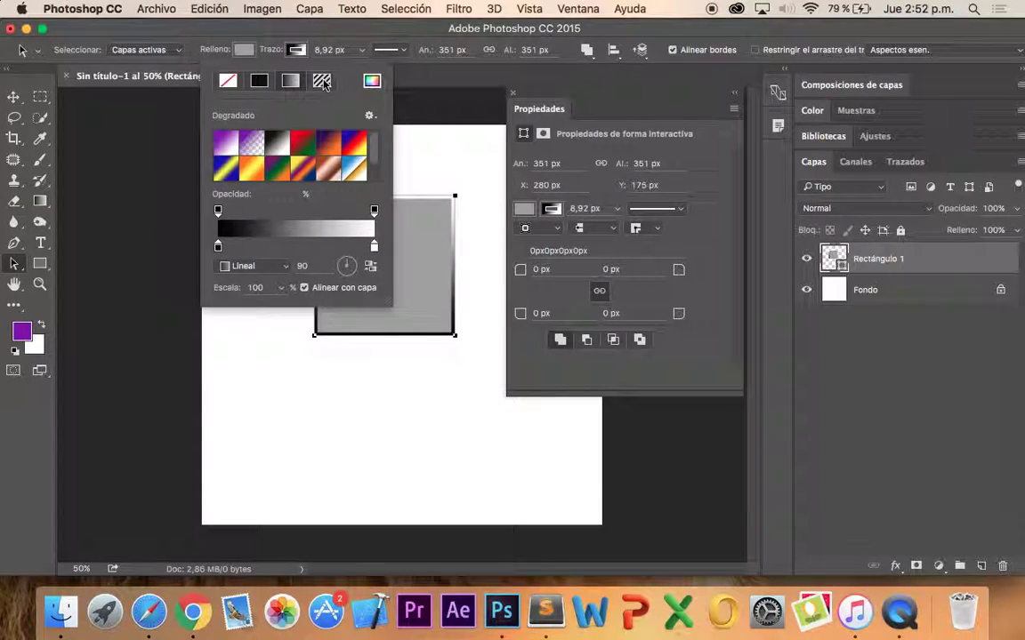
# Try a red textured pattern stroke on the rectangle, then set the stroke to No Color
pyautogui.click(322, 81)
pyautogui.click(327, 145)
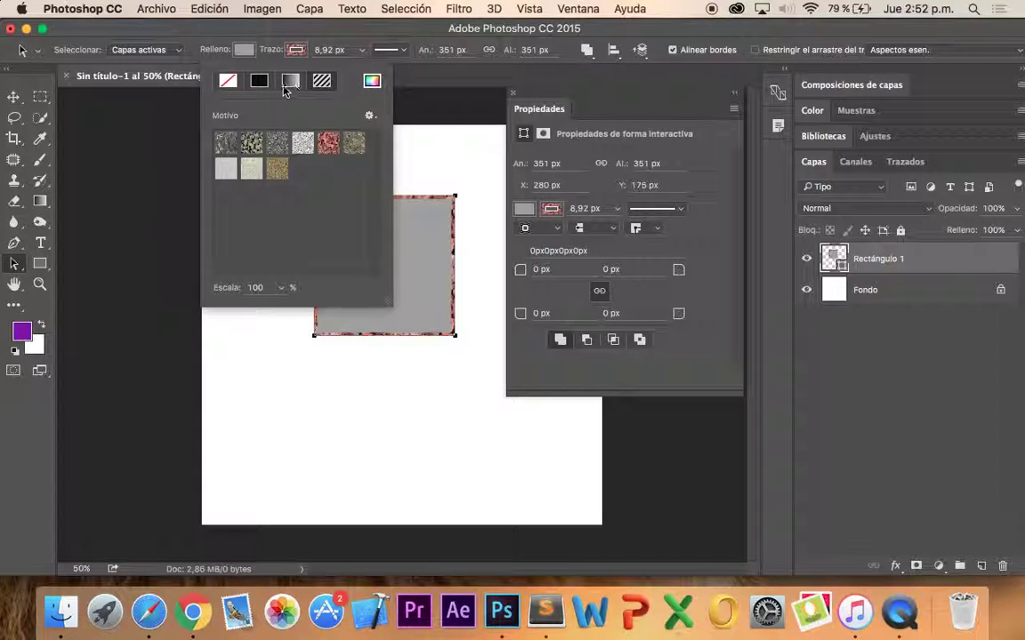
pyautogui.click(372, 82)
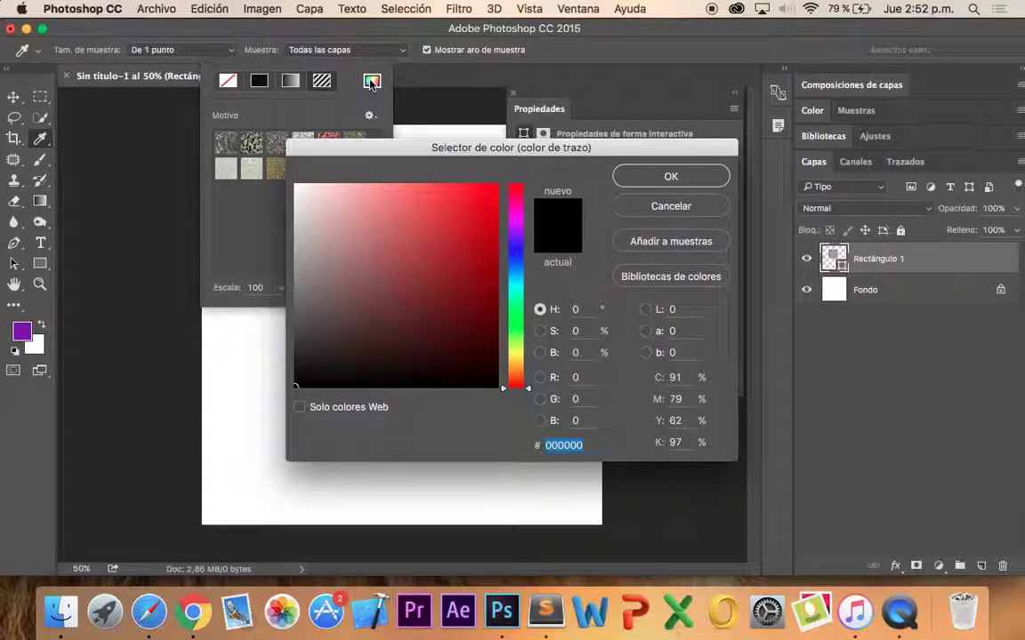
pyautogui.click(690, 209)
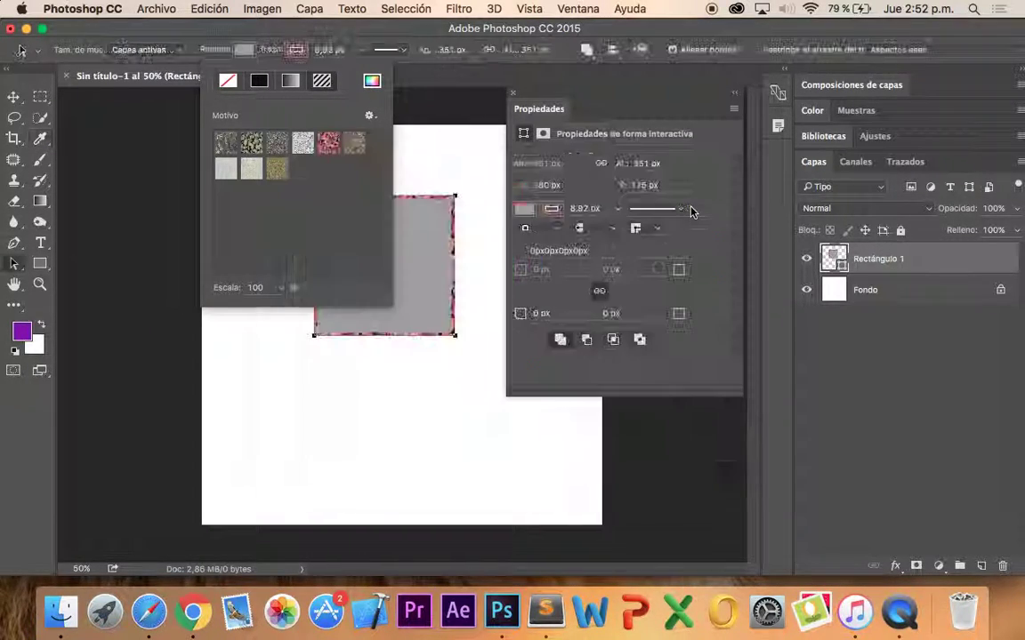
pyautogui.click(228, 82)
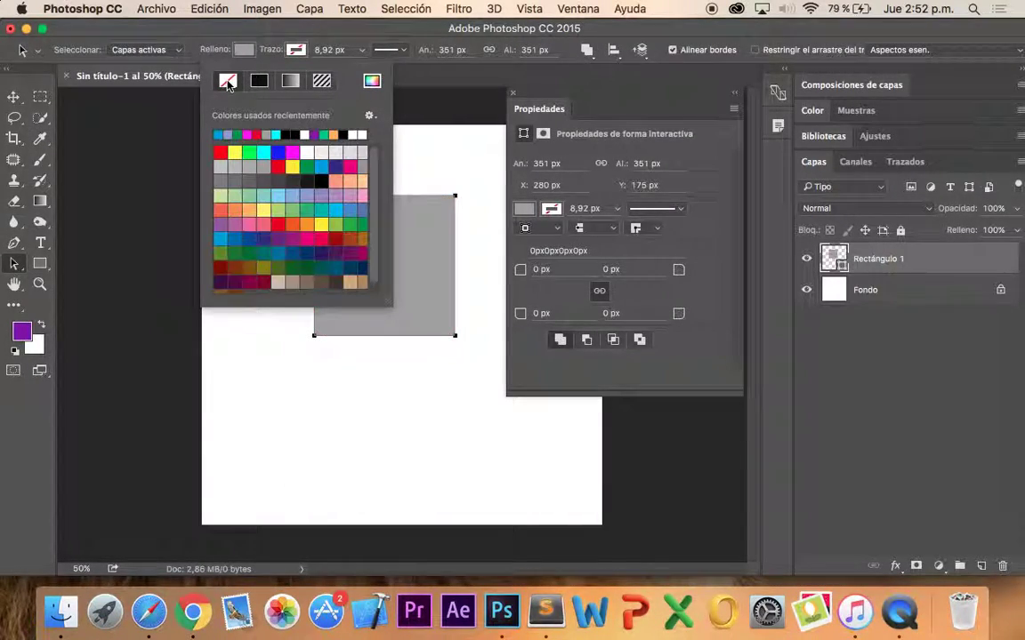
pyautogui.click(161, 228)
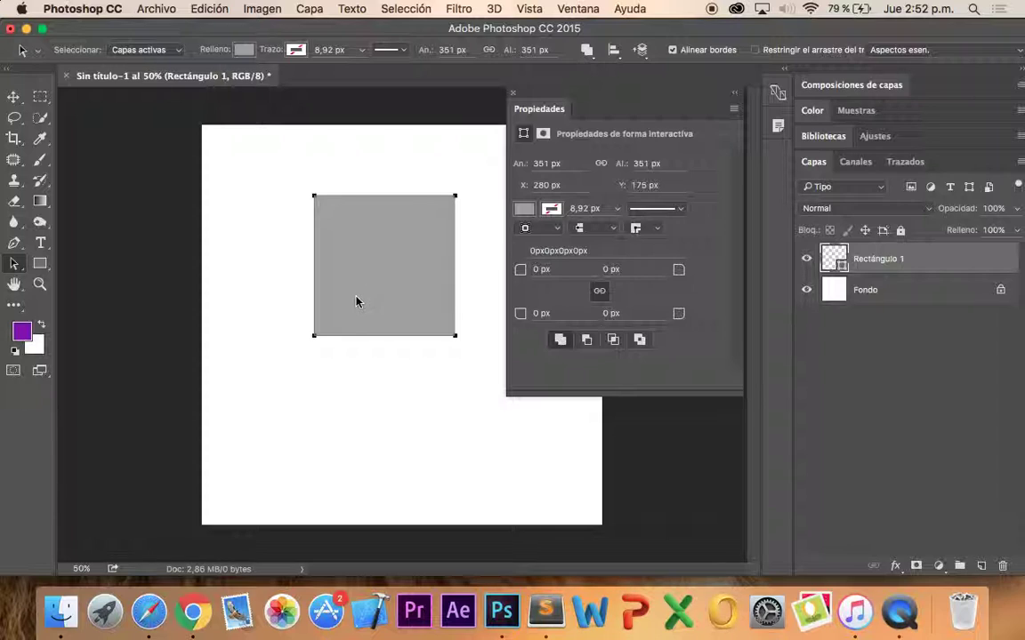
# Drag the gray rectangle around the canvas, then delete it along with its layer
pyautogui.moveTo(356, 297); pyautogui.dragTo(370, 233)
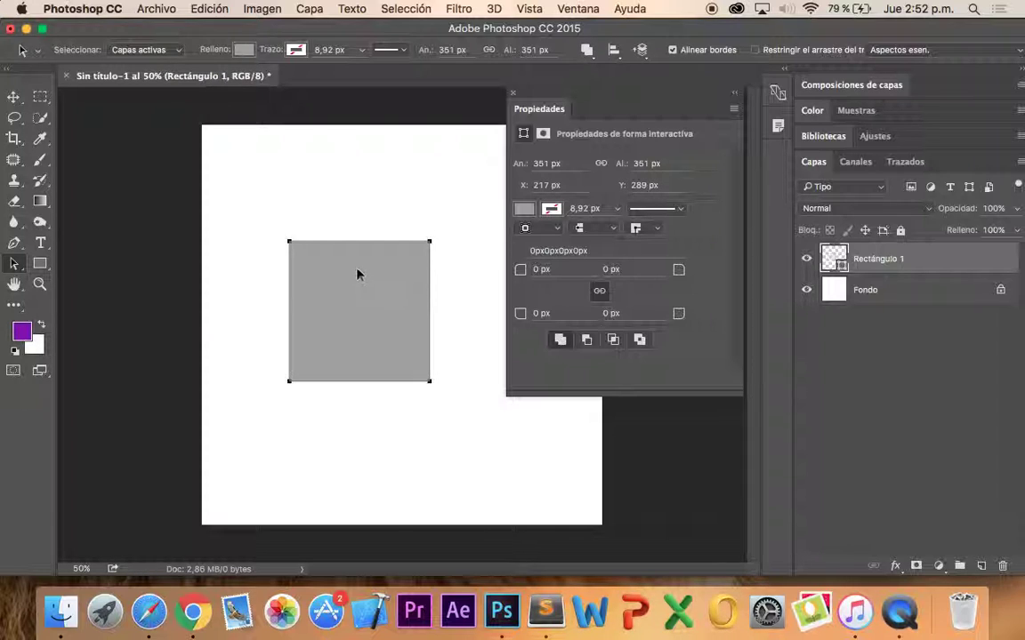
pyautogui.moveTo(357, 272); pyautogui.dragTo(346, 229)
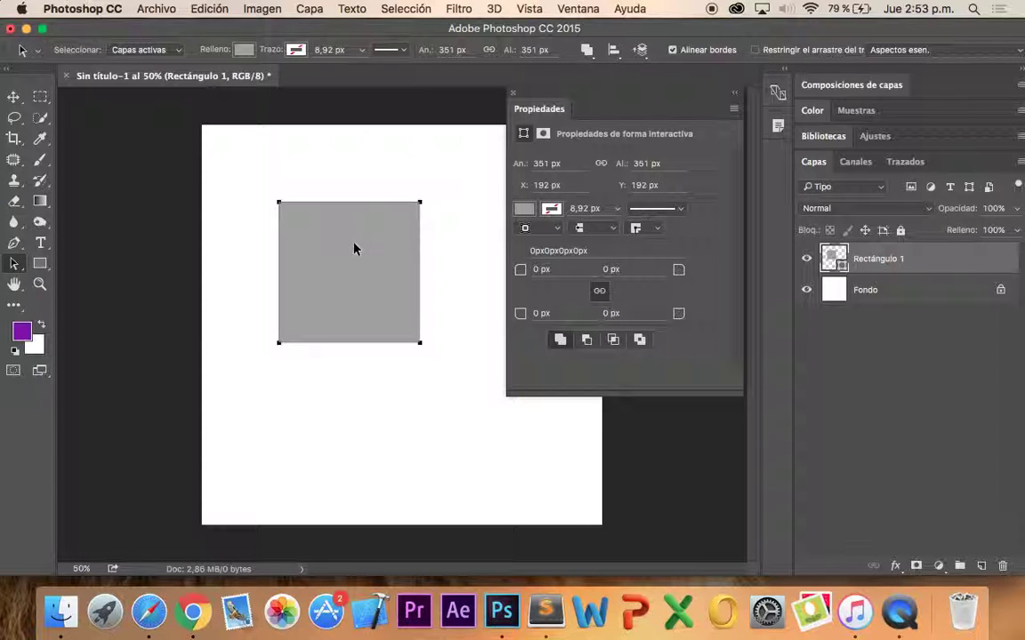
pyautogui.press('BackSpace')
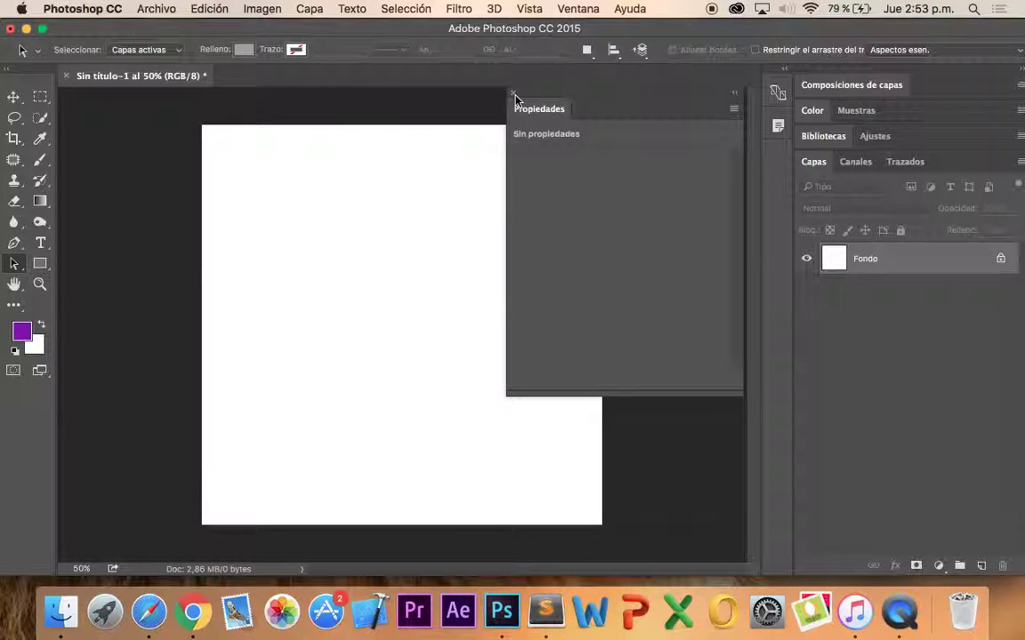
# Draw a black 387 × 381 px rounded rectangle with 10 px corners at the upper left
pyautogui.click(512, 93)
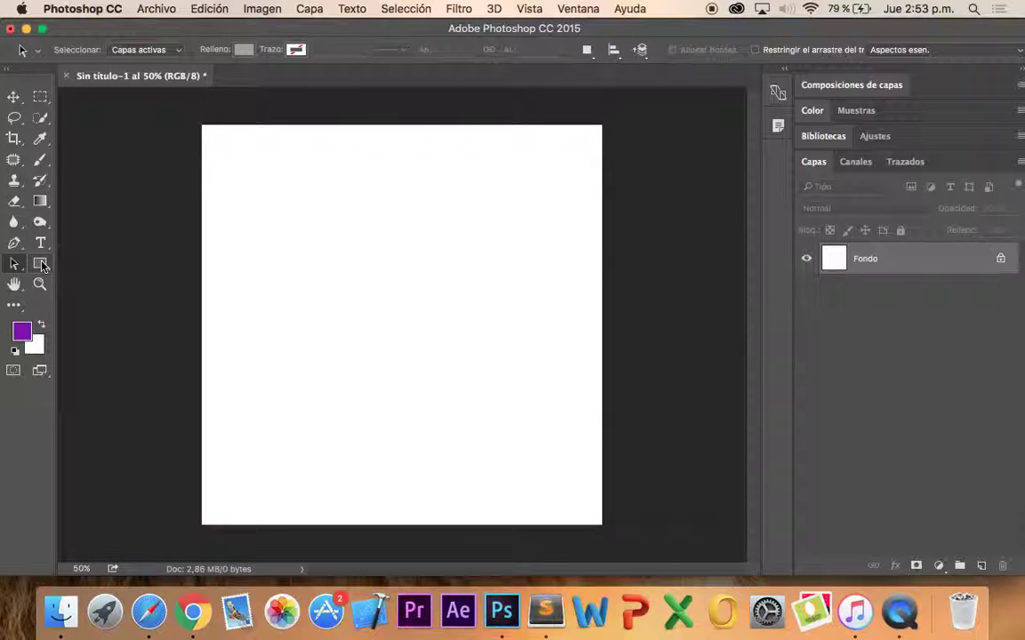
pyautogui.moveTo(42, 265); pyautogui.dragTo(94, 267)
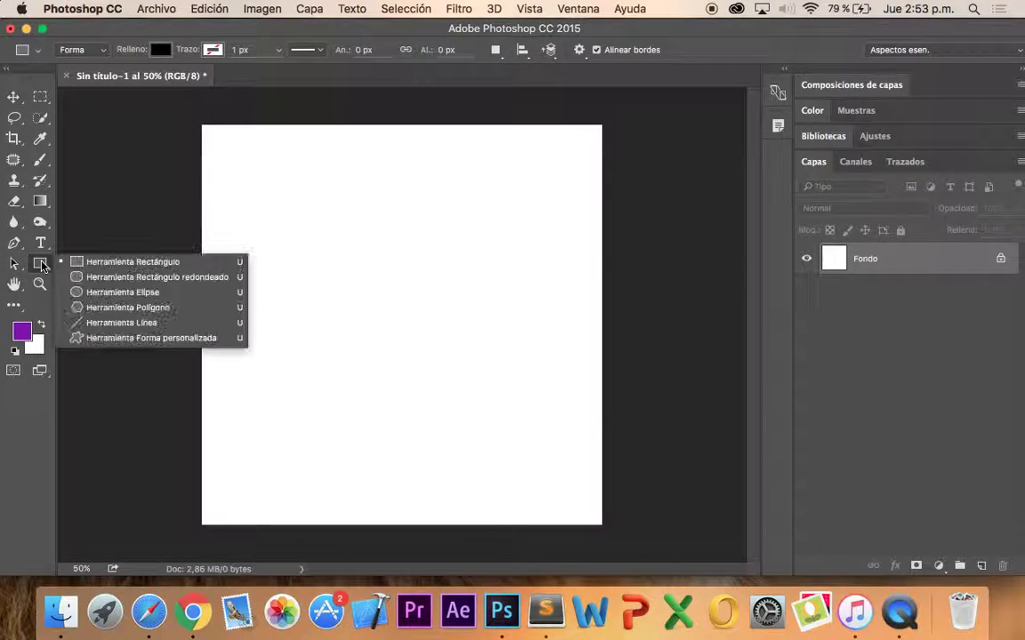
pyautogui.click(93, 279)
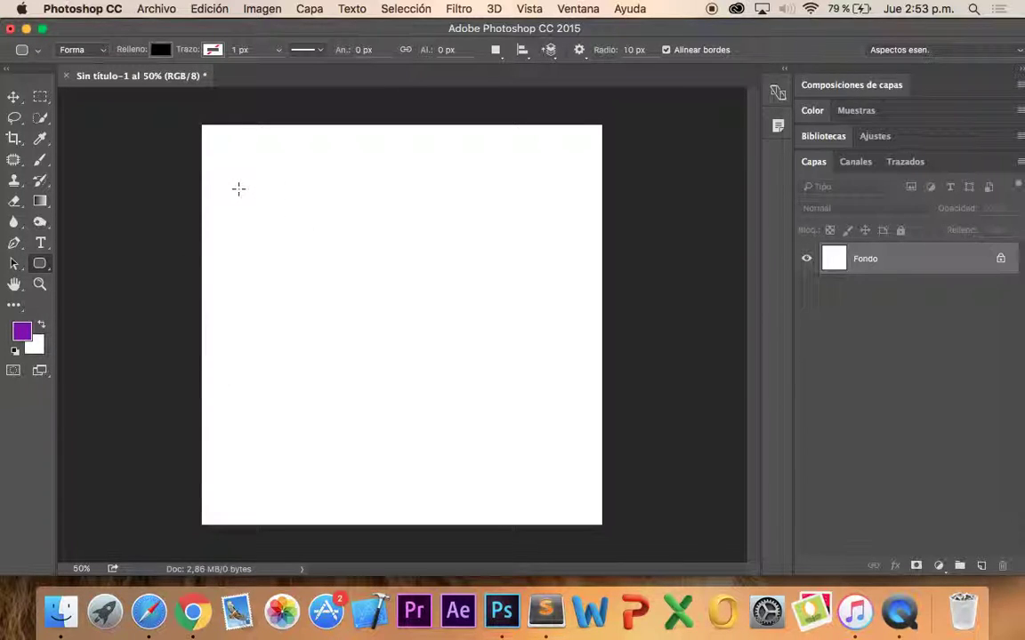
pyautogui.moveTo(239, 188); pyautogui.dragTo(394, 340)
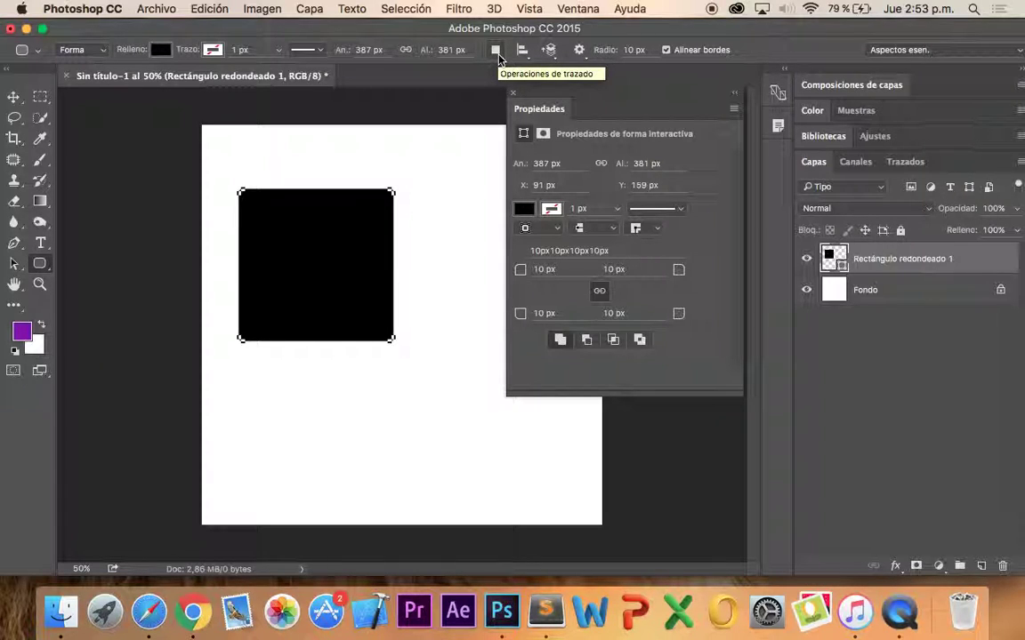
pyautogui.click(496, 52)
pyautogui.click(496, 52)
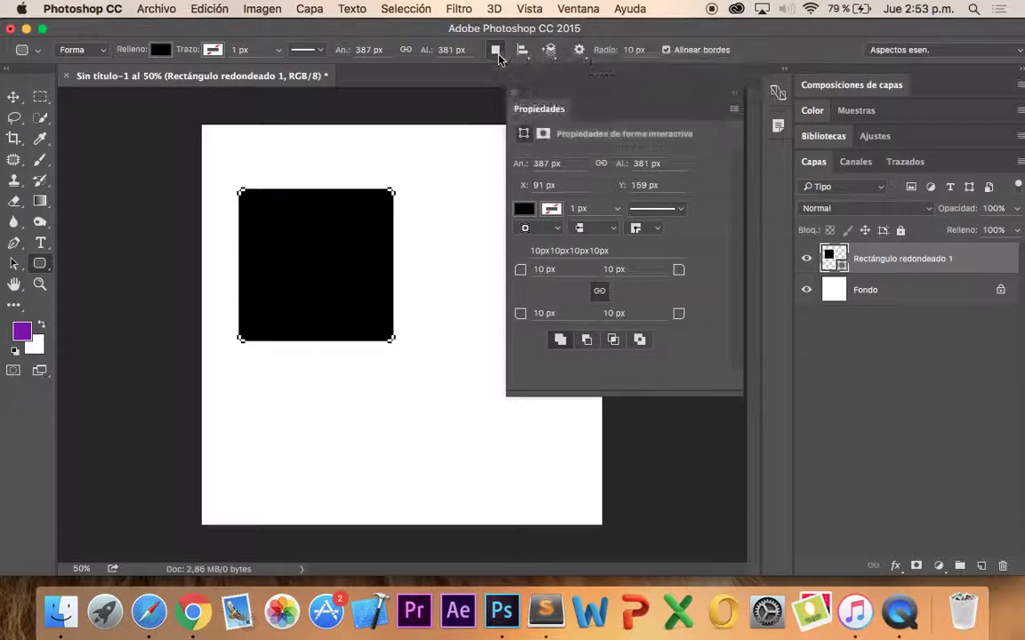
pyautogui.click(497, 52)
pyautogui.click(521, 50)
pyautogui.click(522, 52)
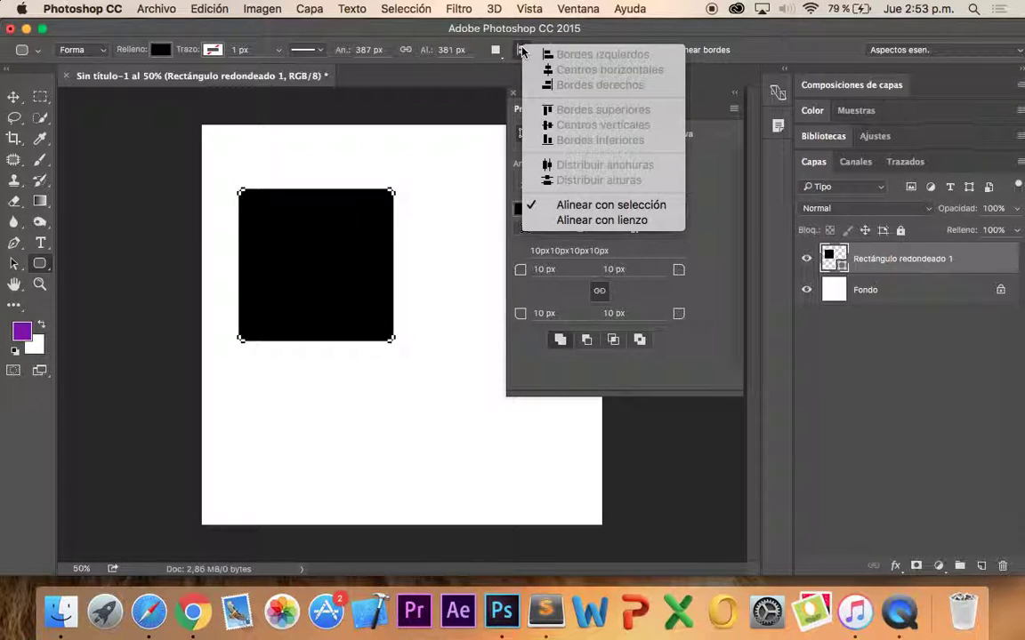
pyautogui.click(521, 51)
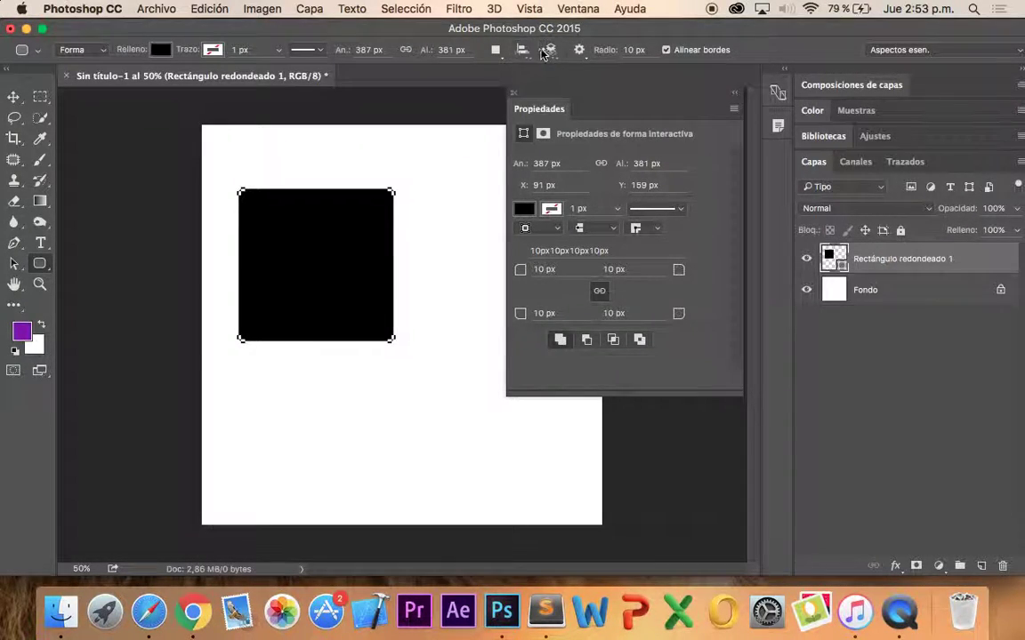
pyautogui.click(549, 52)
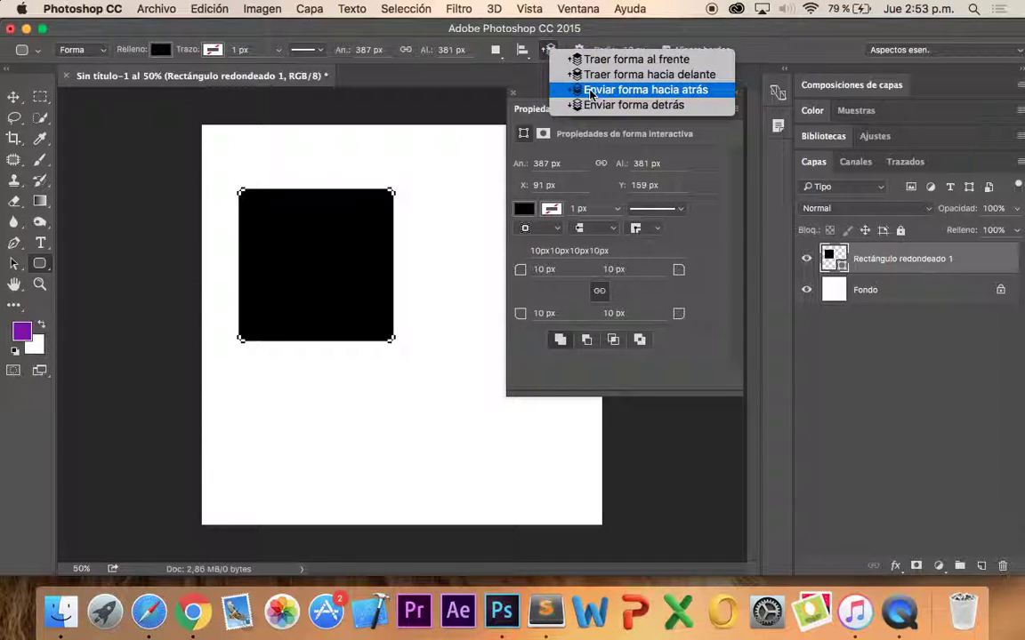
pyautogui.click(597, 34)
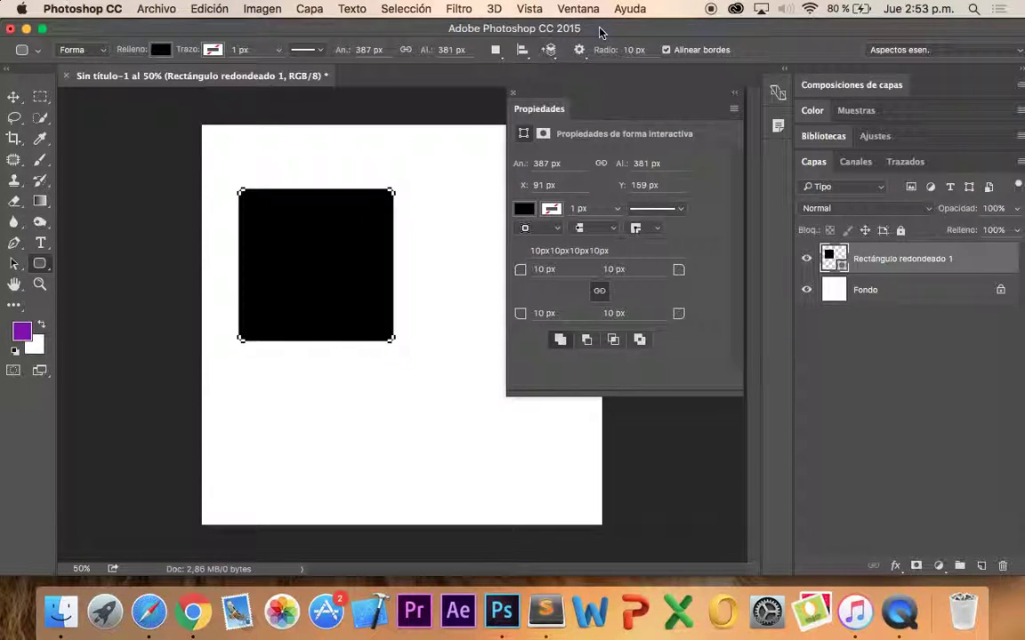
pyautogui.click(579, 50)
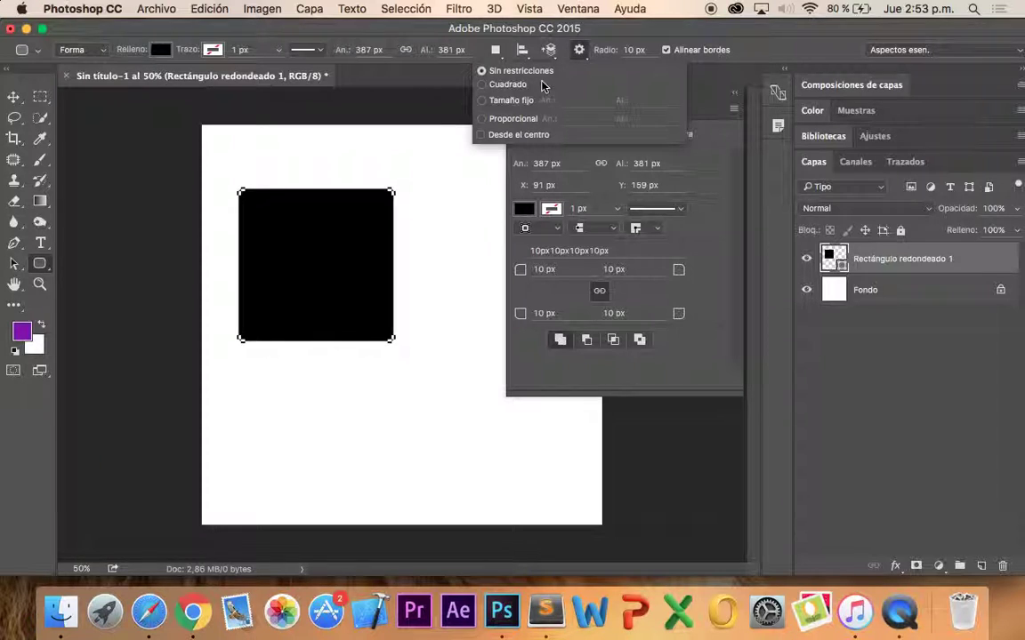
pyautogui.click(508, 85)
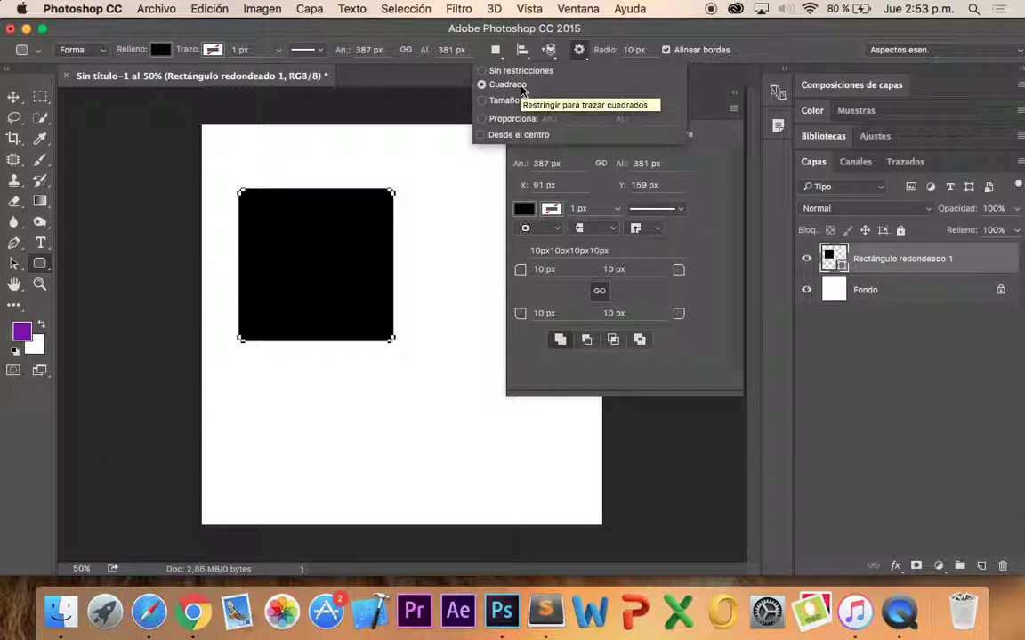
pyautogui.click(513, 101)
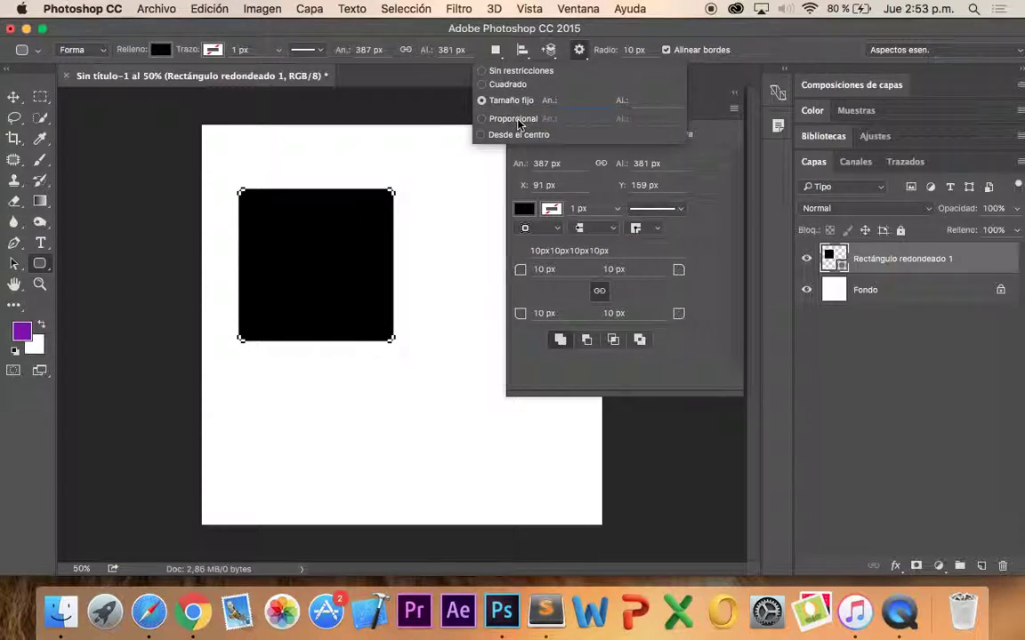
pyautogui.click(512, 118)
pyautogui.click(521, 134)
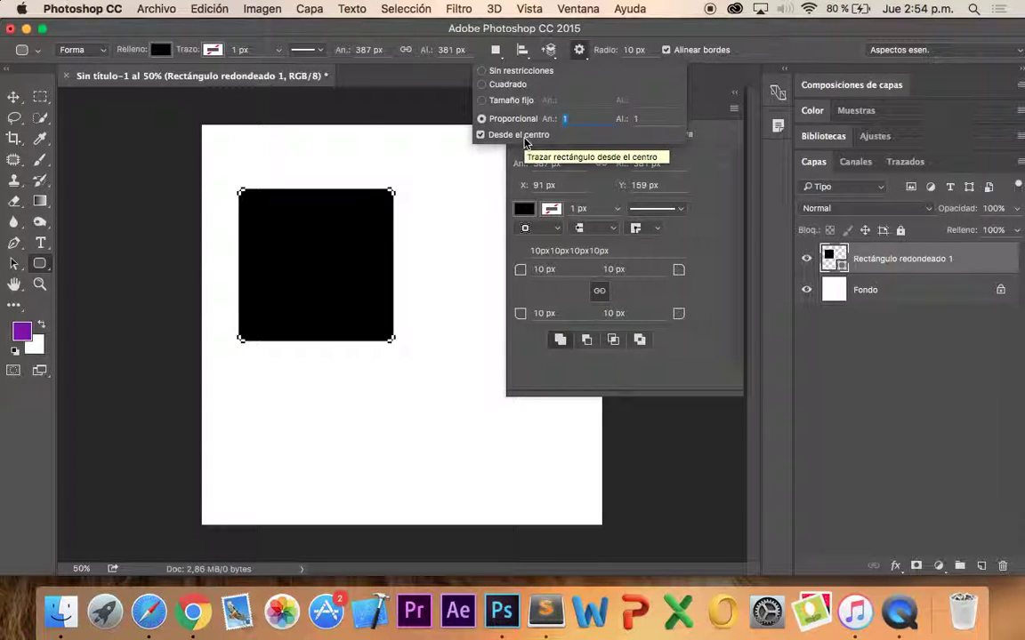
pyautogui.click(510, 101)
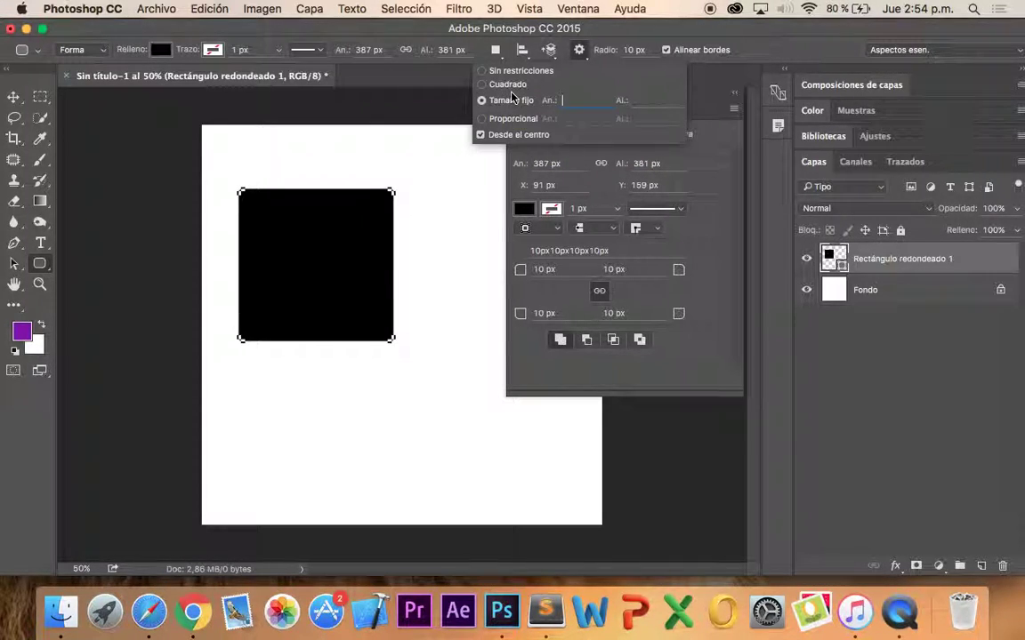
pyautogui.click(511, 71)
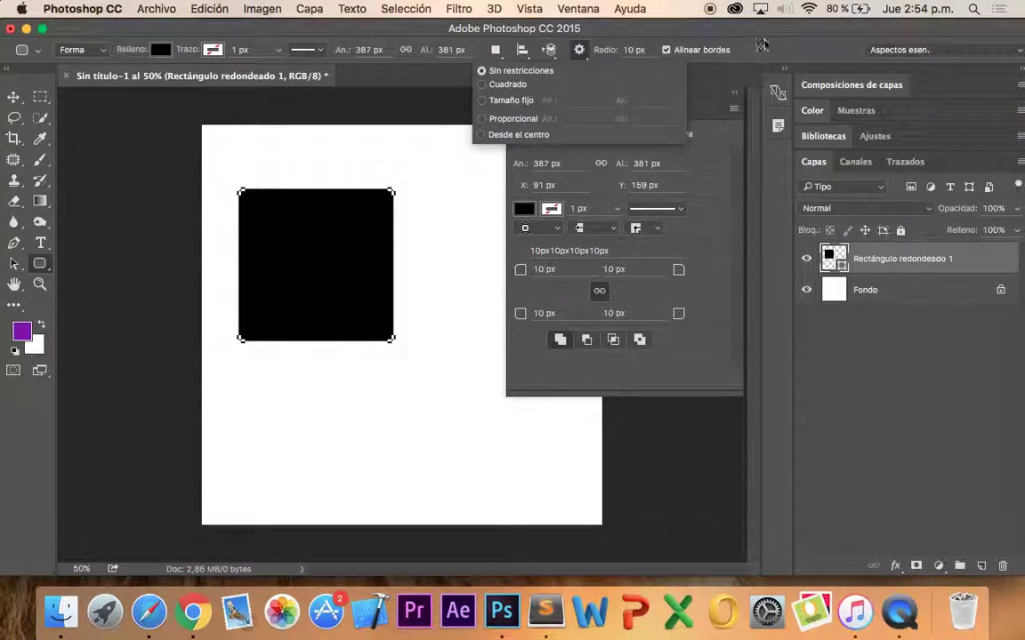
pyautogui.click(594, 33)
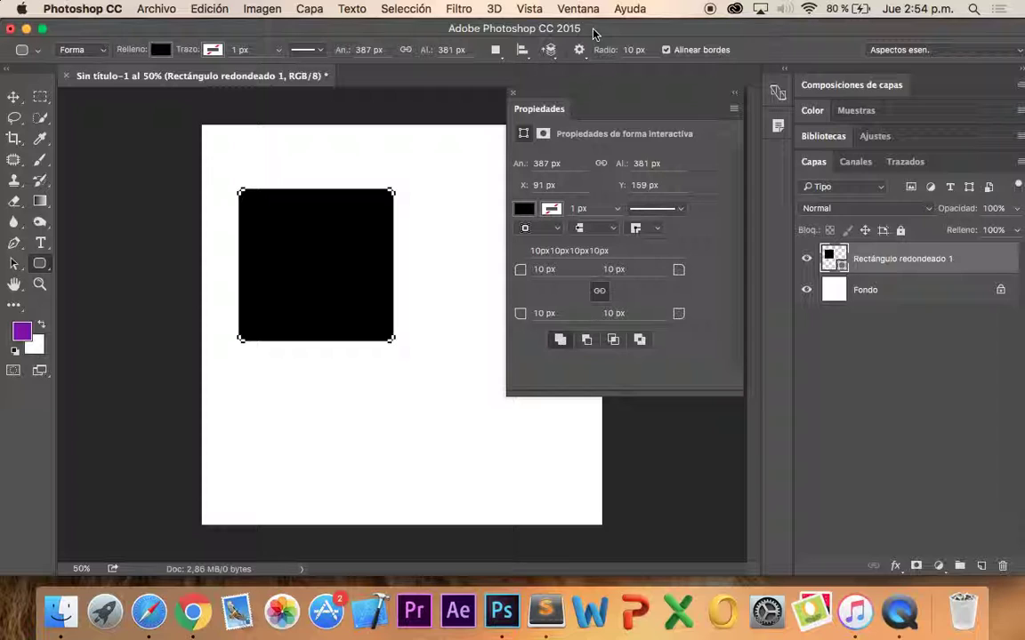
pyautogui.hotkey('ctrl', 'z')
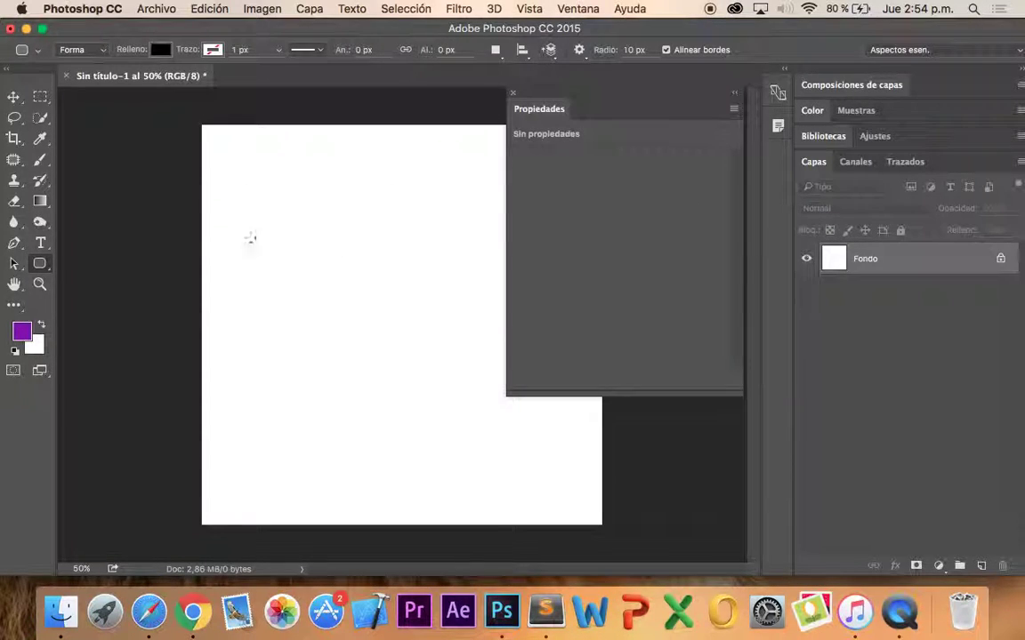
pyautogui.rightClick(40, 269)
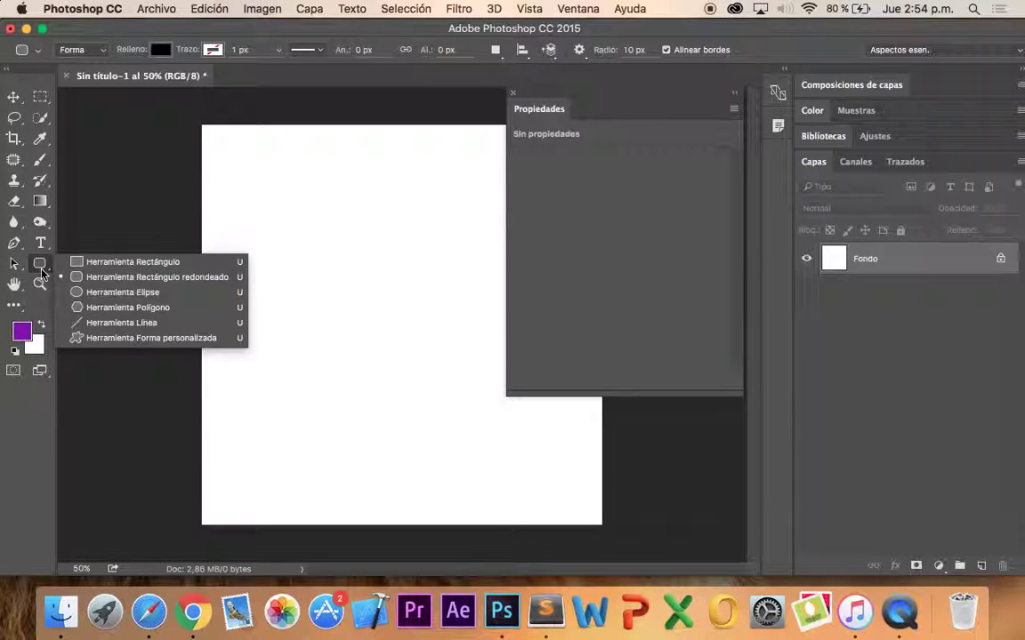
pyautogui.click(78, 296)
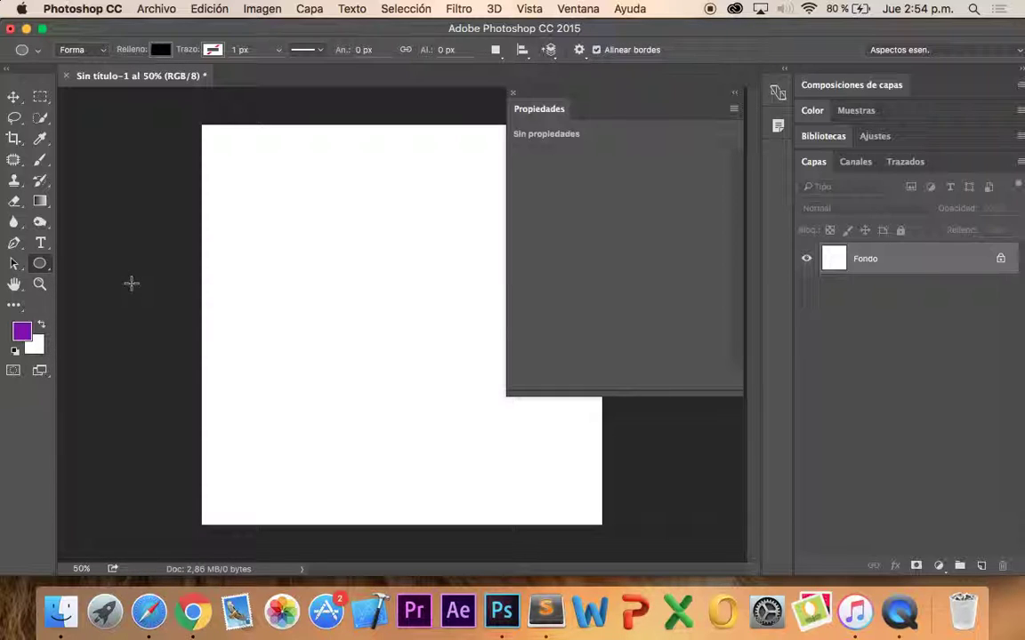
pyautogui.moveTo(241, 183); pyautogui.dragTo(459, 389)
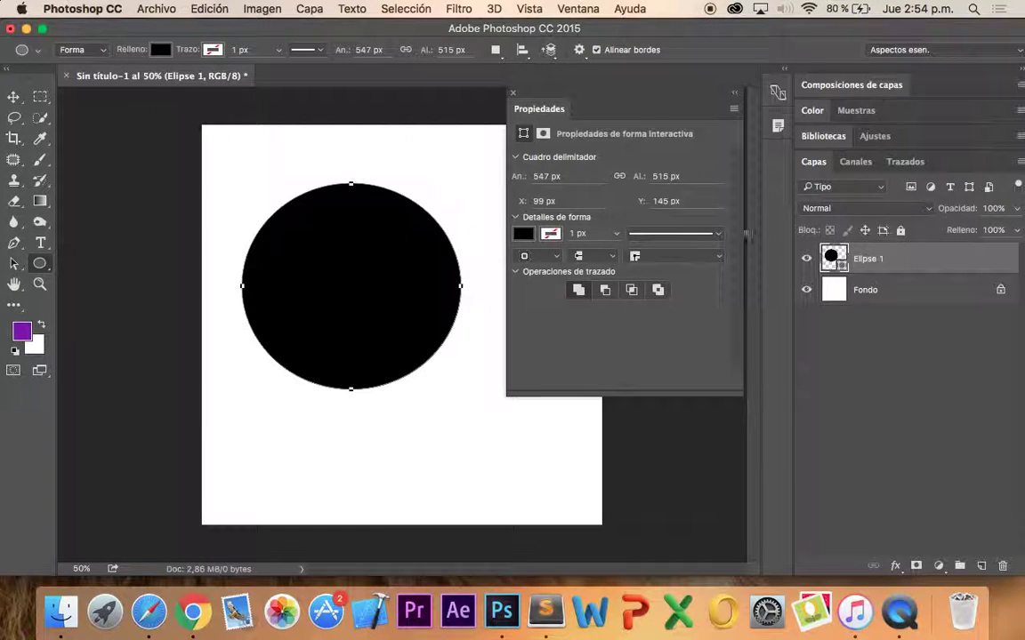
pyautogui.click(579, 49)
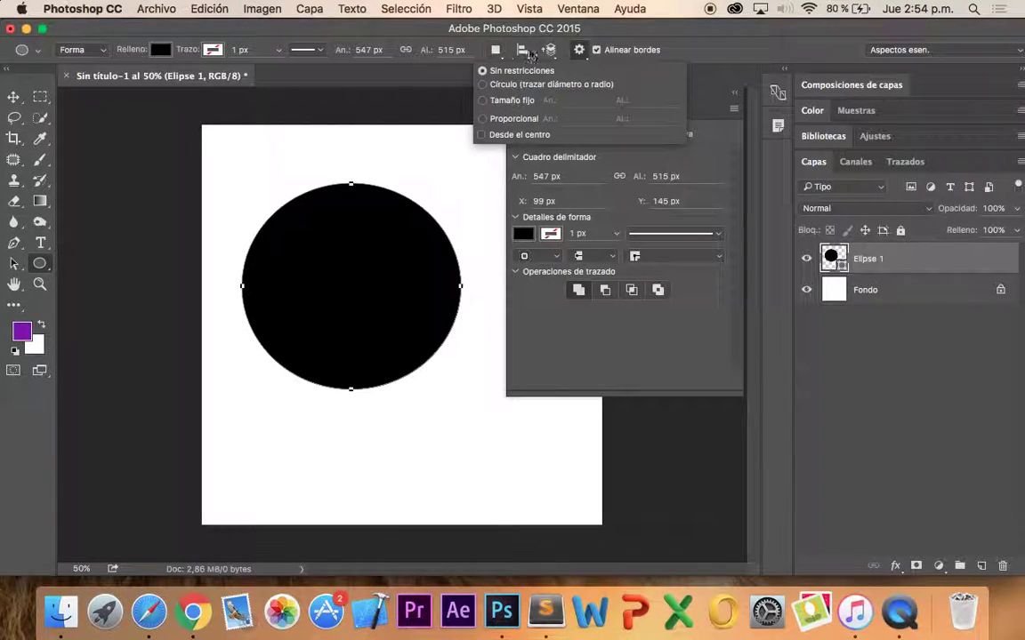
pyautogui.click(579, 50)
pyautogui.hotkey('ctrl', 'z')
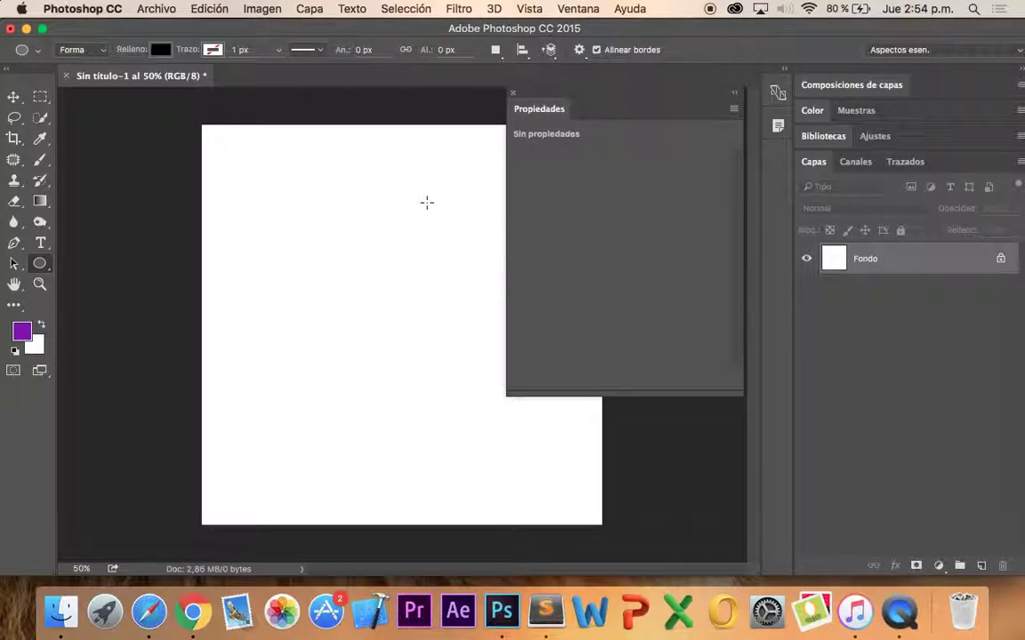
pyautogui.rightClick(39, 266)
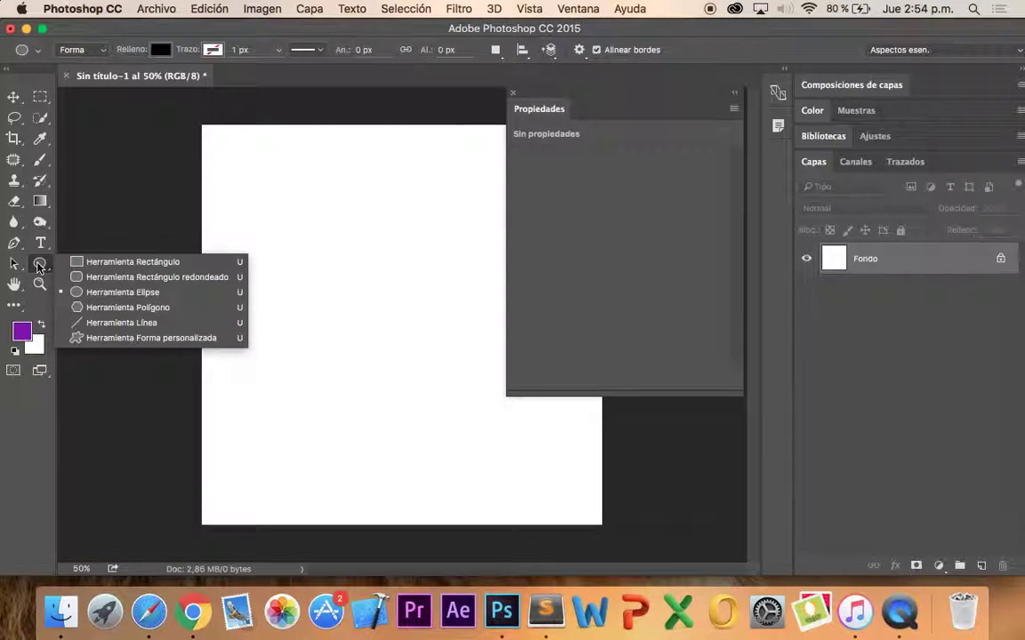
pyautogui.click(75, 308)
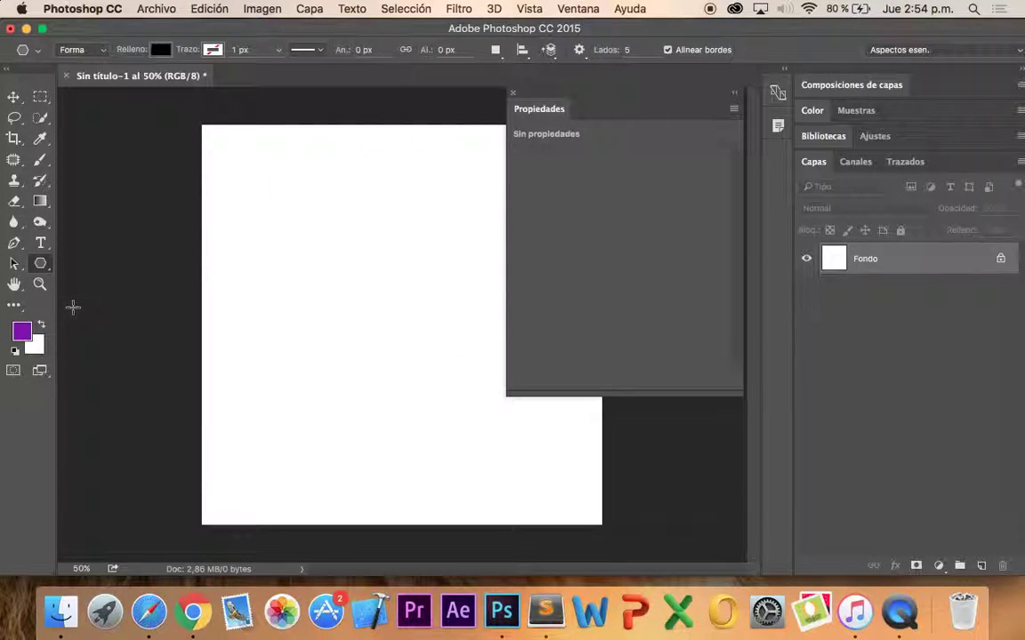
pyautogui.moveTo(265, 197); pyautogui.dragTo(323, 259)
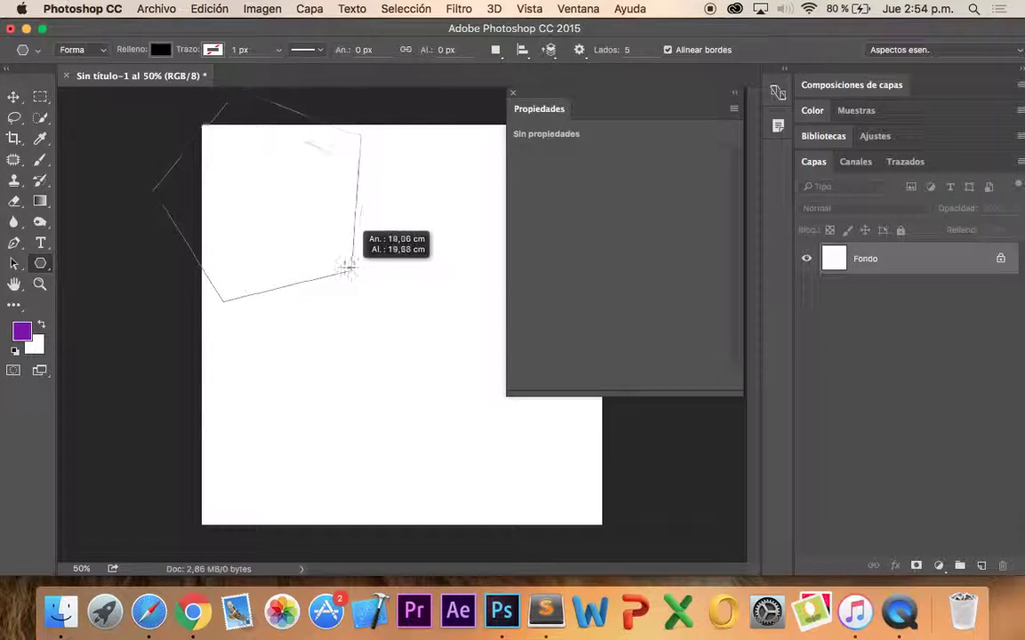
pyautogui.click(13, 263)
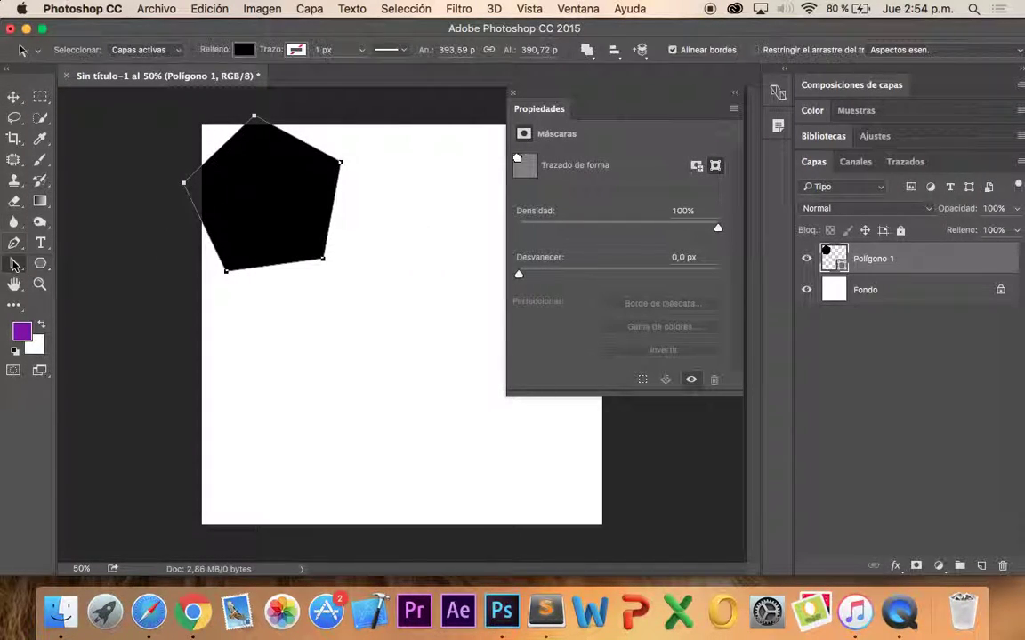
pyautogui.moveTo(251, 188); pyautogui.dragTo(361, 258)
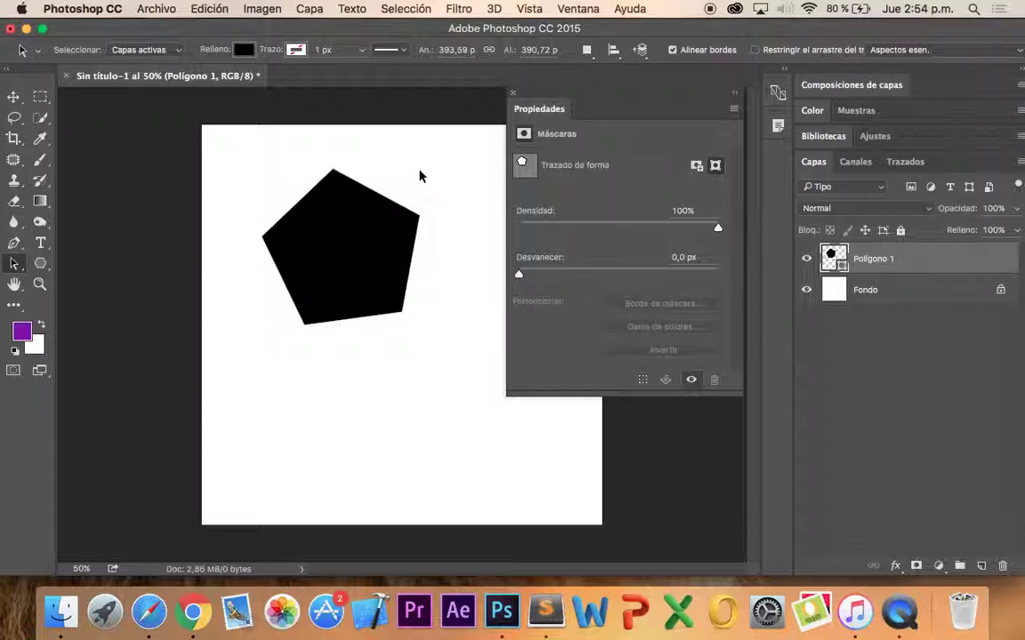
pyautogui.click(37, 265)
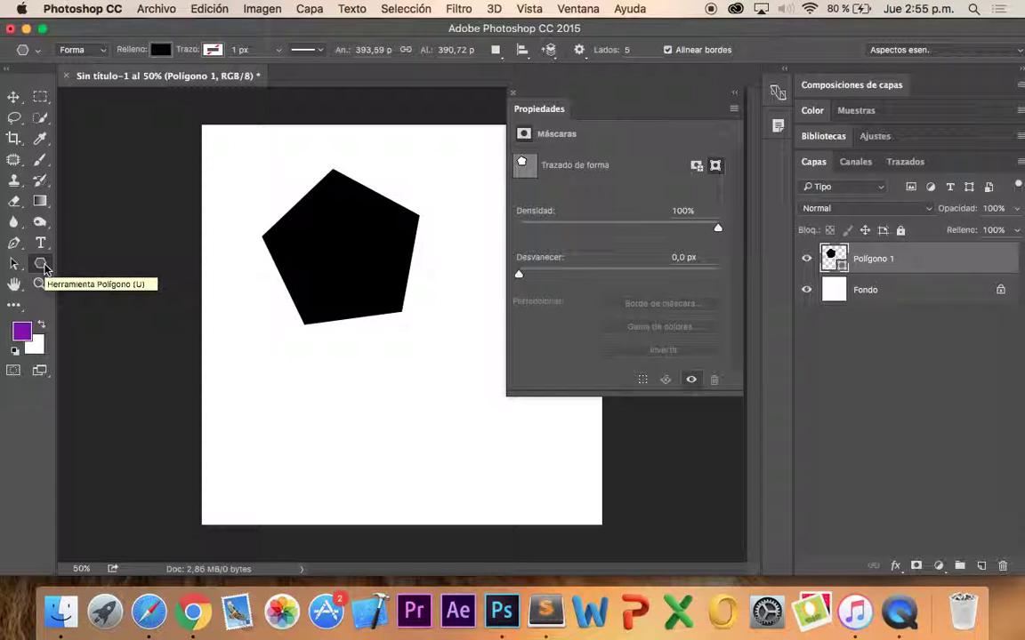
pyautogui.click(14, 263)
pyautogui.click(367, 267)
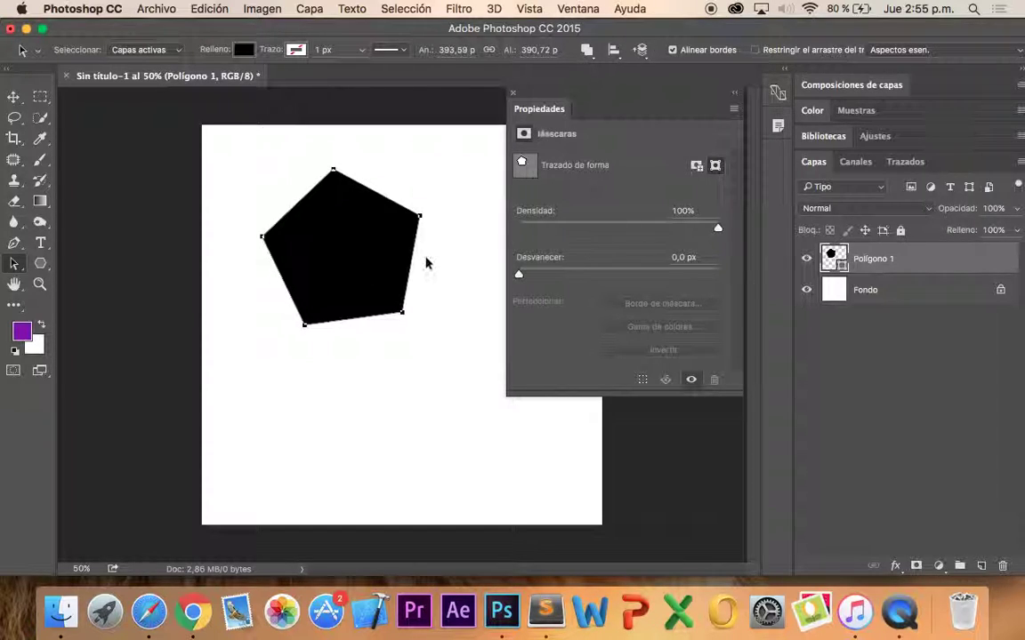
pyautogui.press('Delete')
pyautogui.press('u')
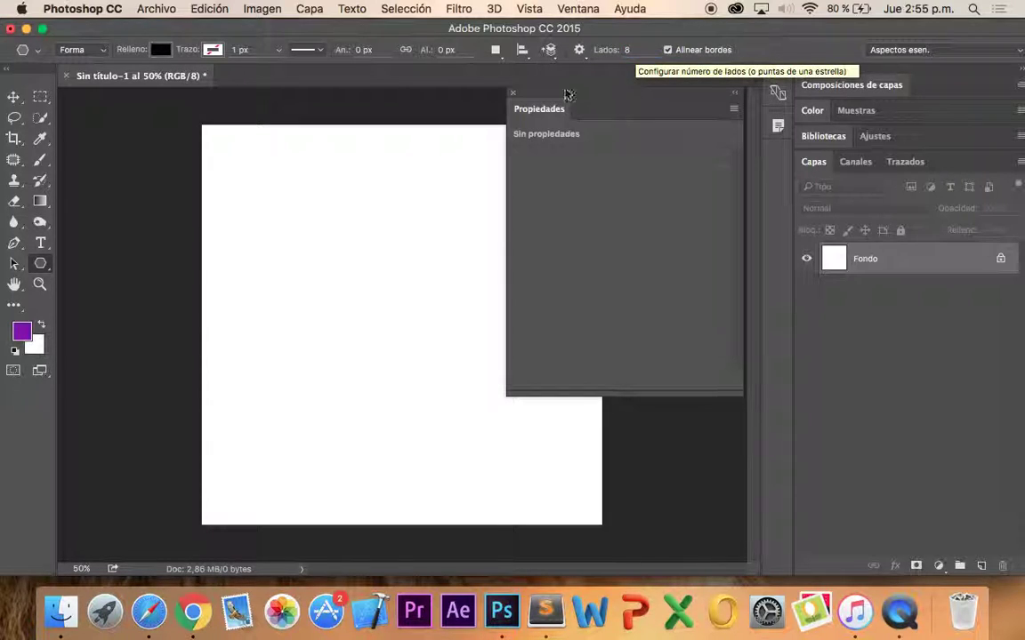
pyautogui.moveTo(316, 197); pyautogui.dragTo(383, 188)
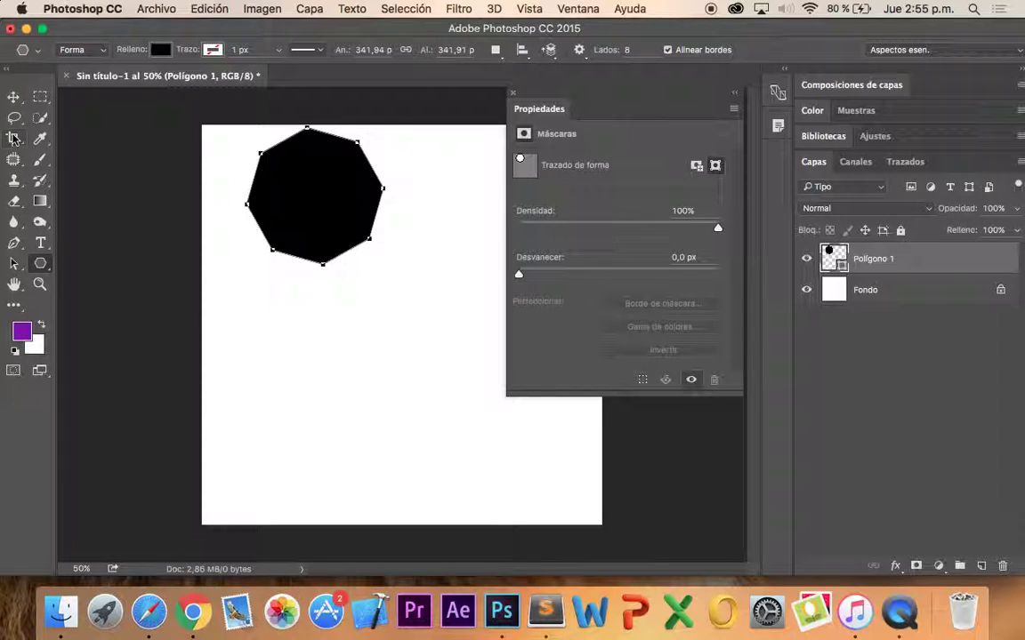
pyautogui.click(14, 98)
pyautogui.press('Delete')
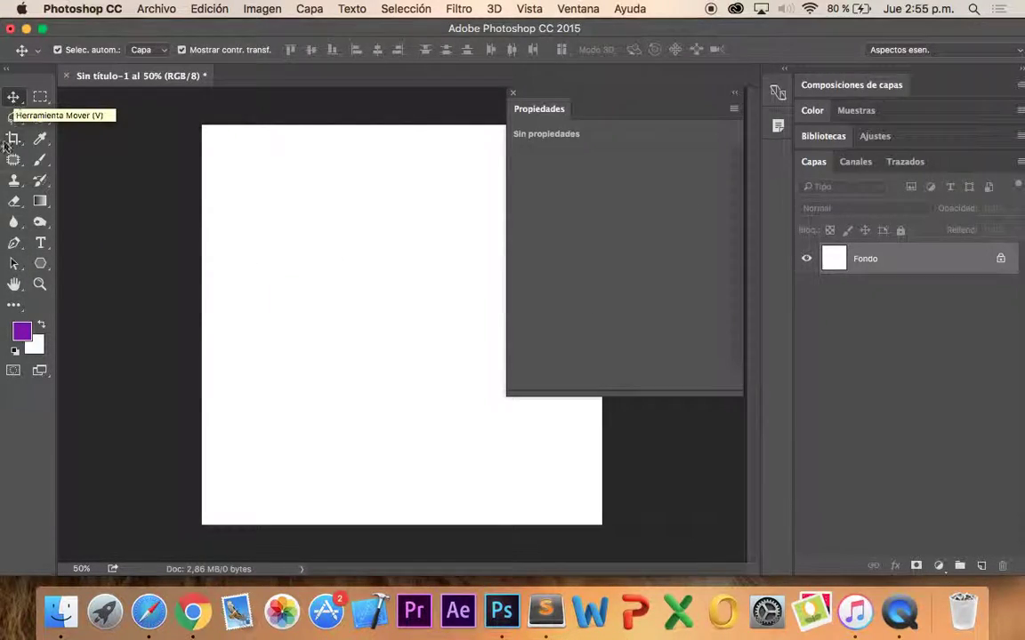
# Draw a thin diagonal line on the canvas with the Line tool
pyautogui.click(41, 265)
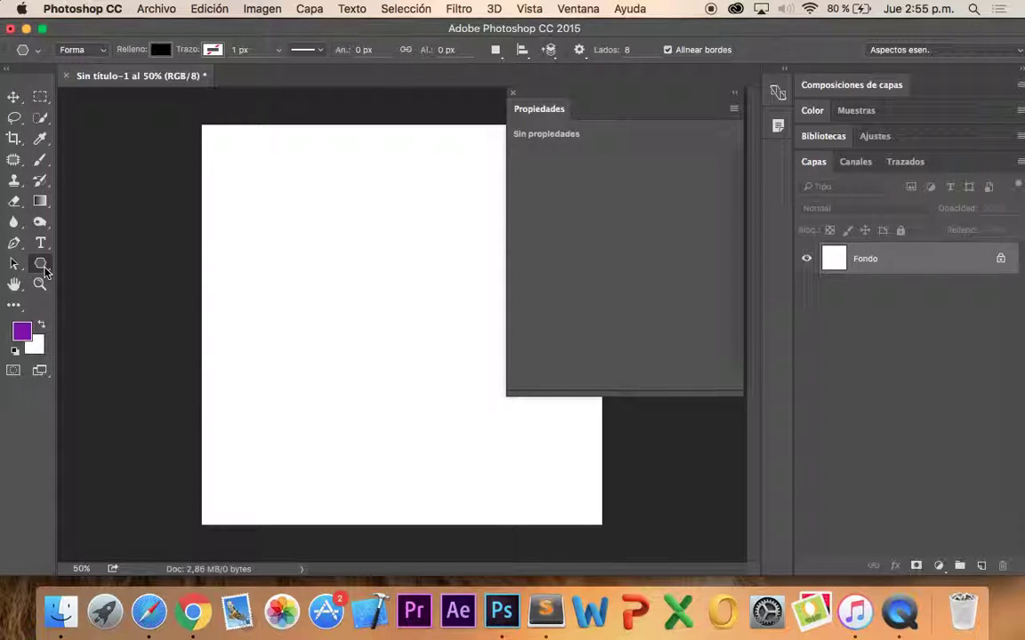
pyautogui.rightClick(42, 266)
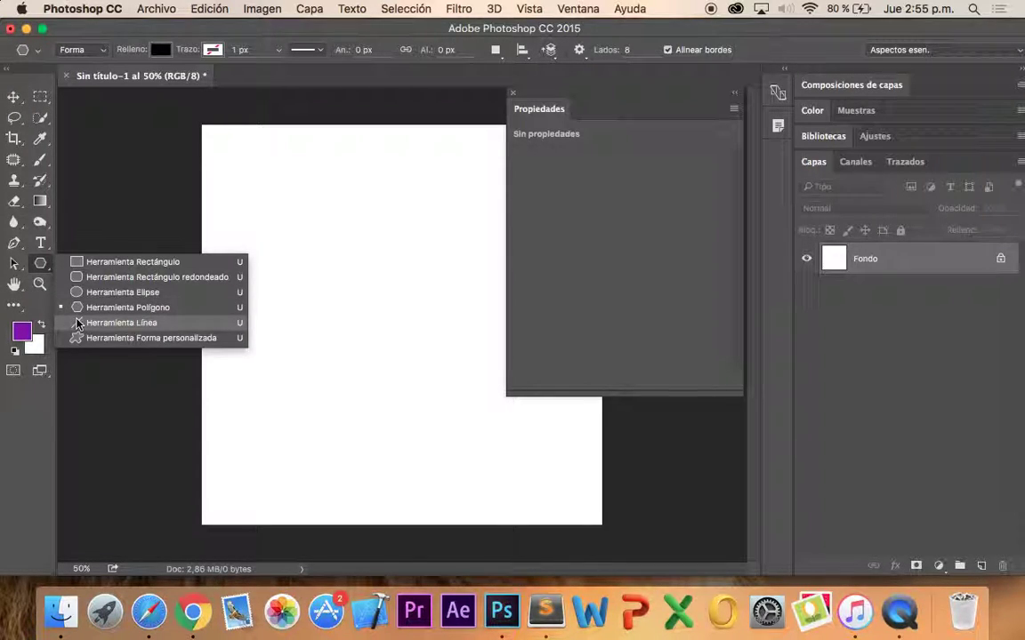
pyautogui.click(121, 322)
pyautogui.moveTo(267, 290); pyautogui.dragTo(367, 238)
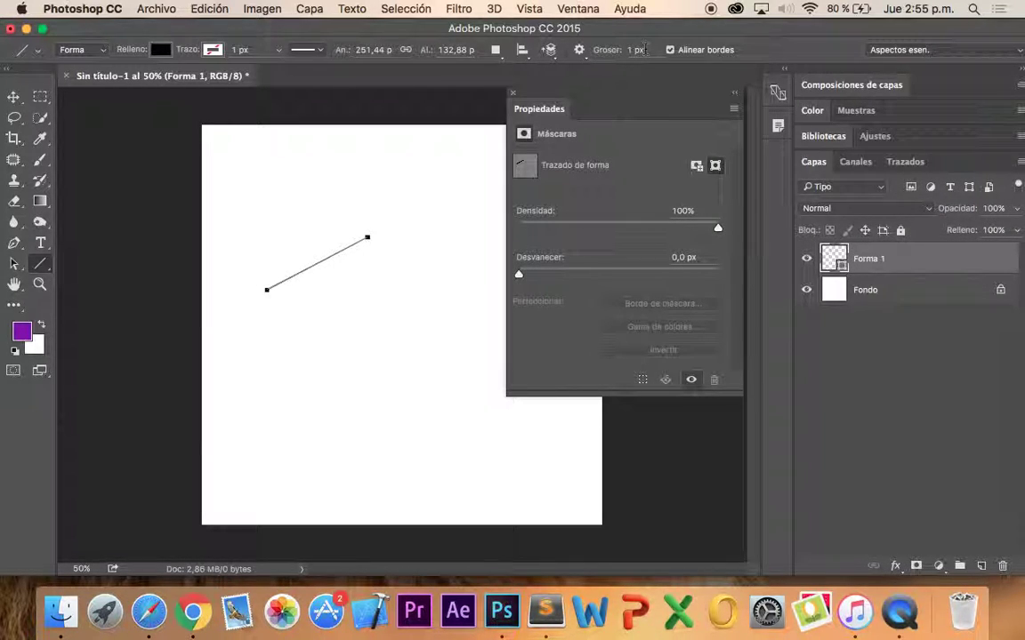
# Enable start and end arrowheads, set Grosor to 10 px, and draw a double-headed arrow
pyautogui.click(579, 51)
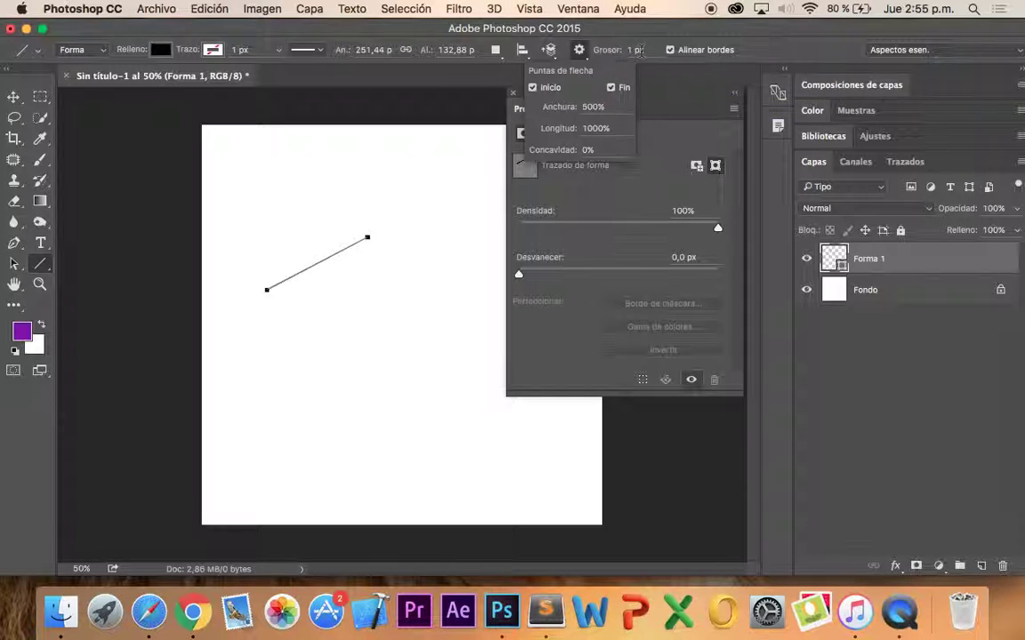
pyautogui.click(635, 49)
pyautogui.write('4')
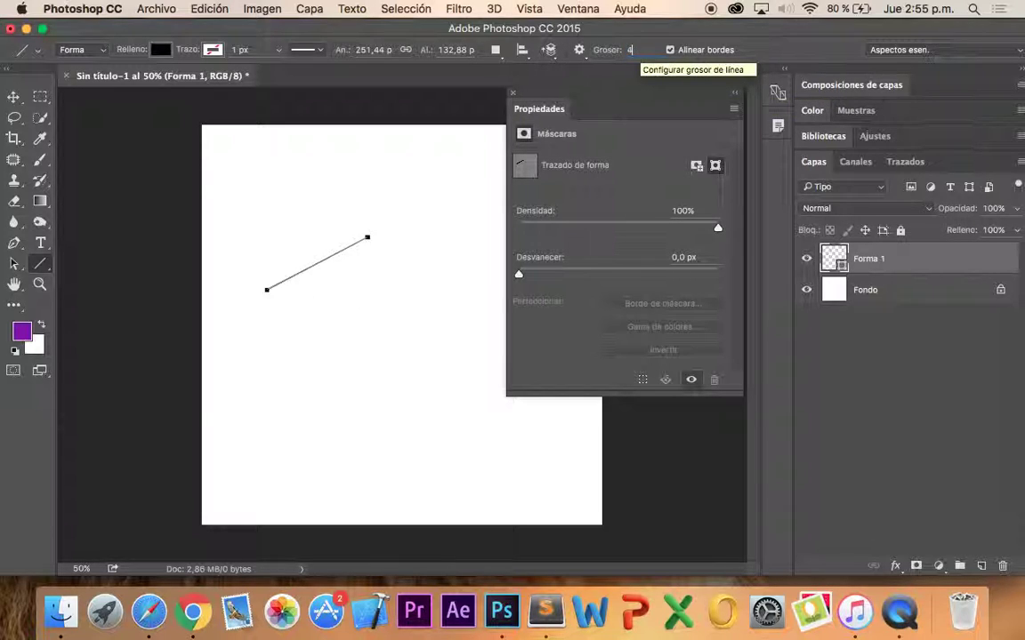
pyautogui.press('Return')
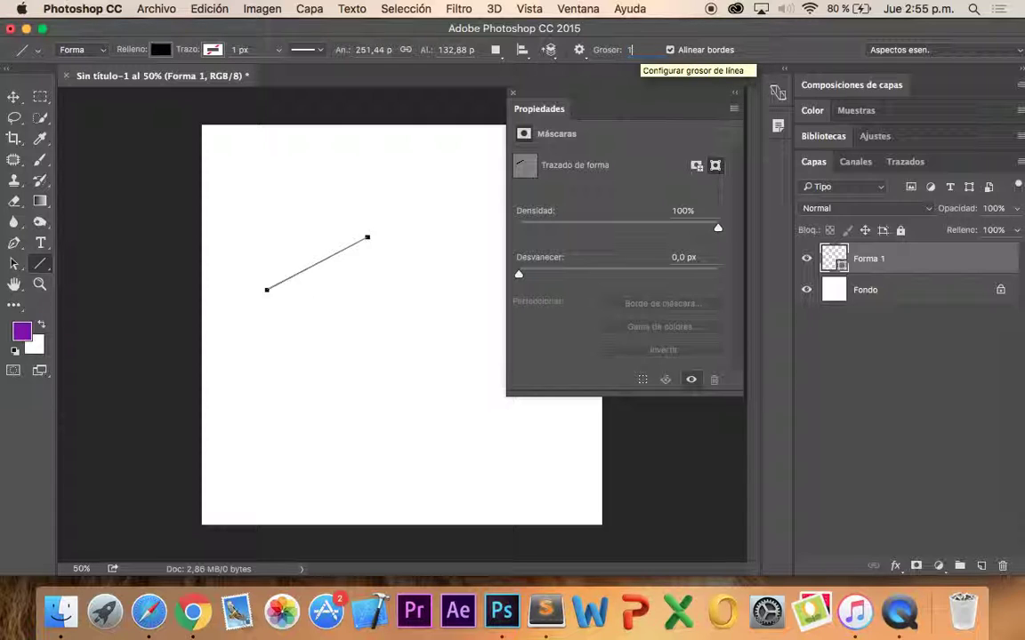
pyautogui.write('0')
pyautogui.press('Return')
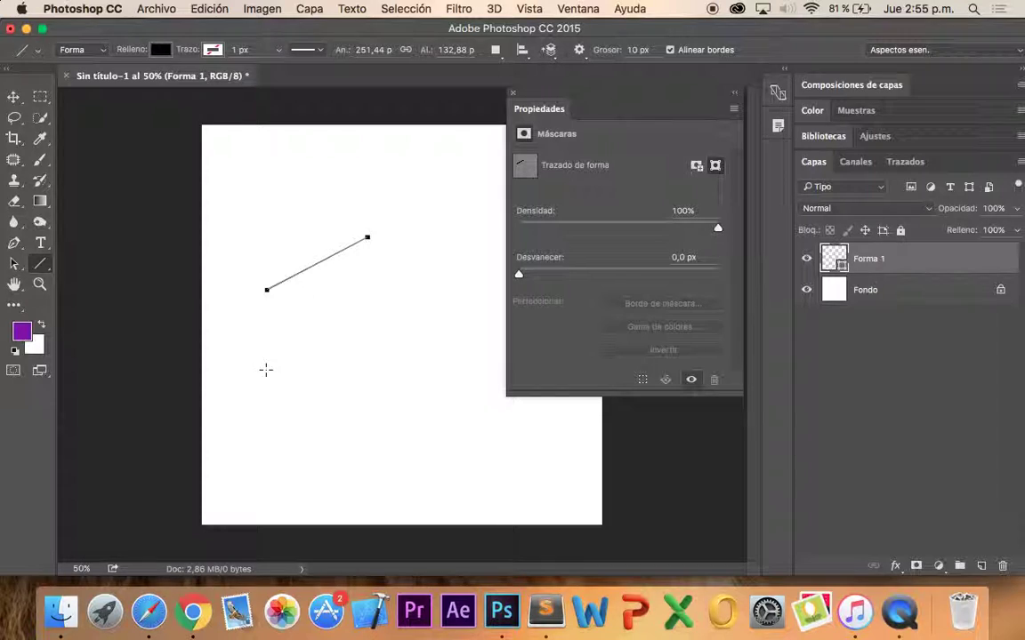
pyautogui.moveTo(266, 369); pyautogui.dragTo(466, 261)
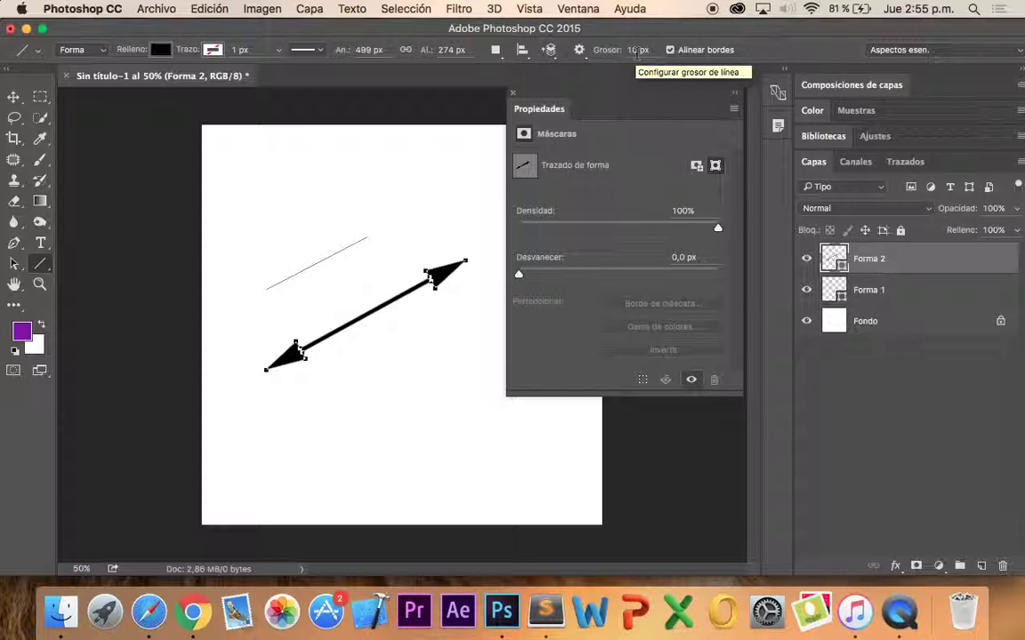
pyautogui.press('super+Tab')
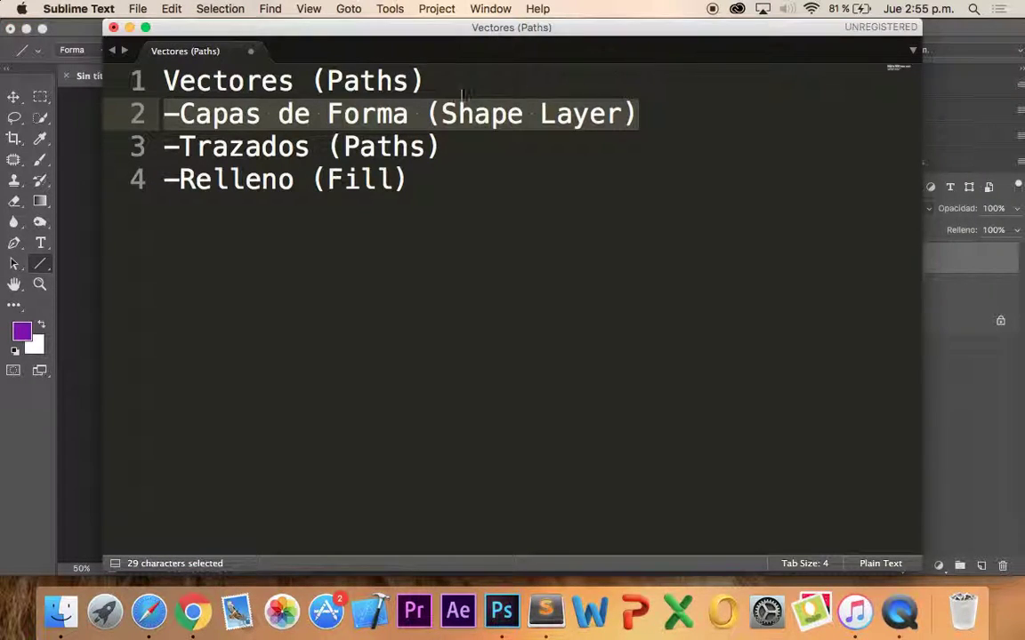
pyautogui.click(424, 118)
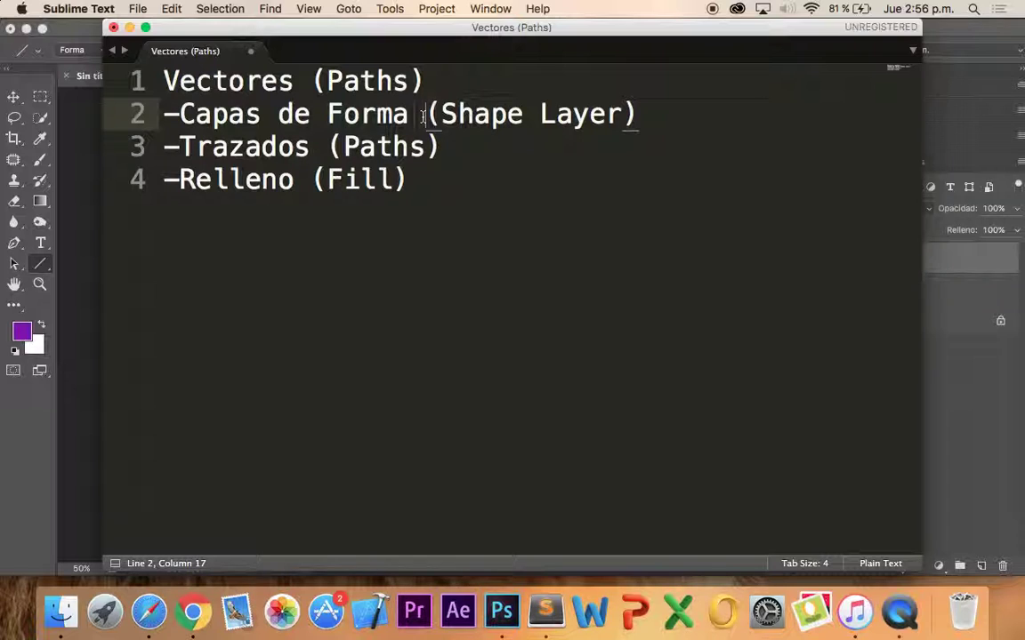
pyautogui.press('super+Tab')
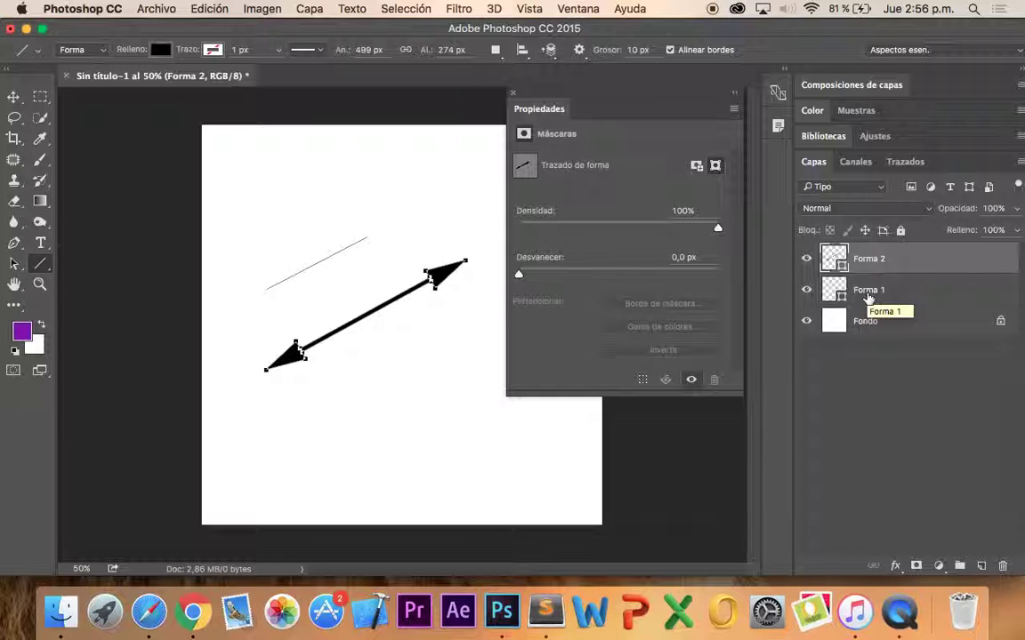
# Delete the arrow and thin line layers, leaving the canvas empty
pyautogui.press('Delete')
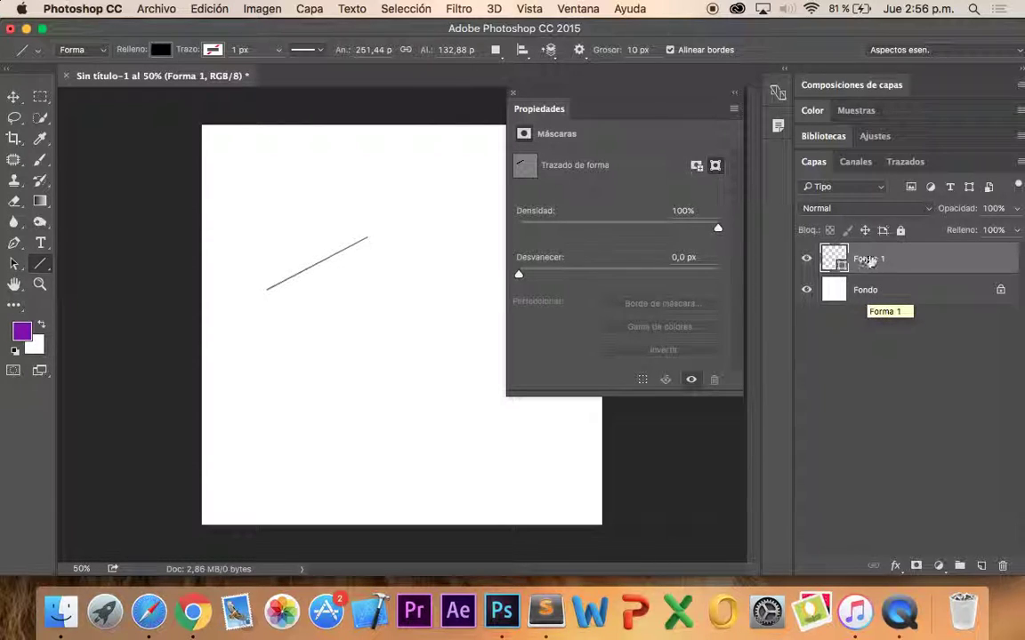
pyautogui.press('Delete')
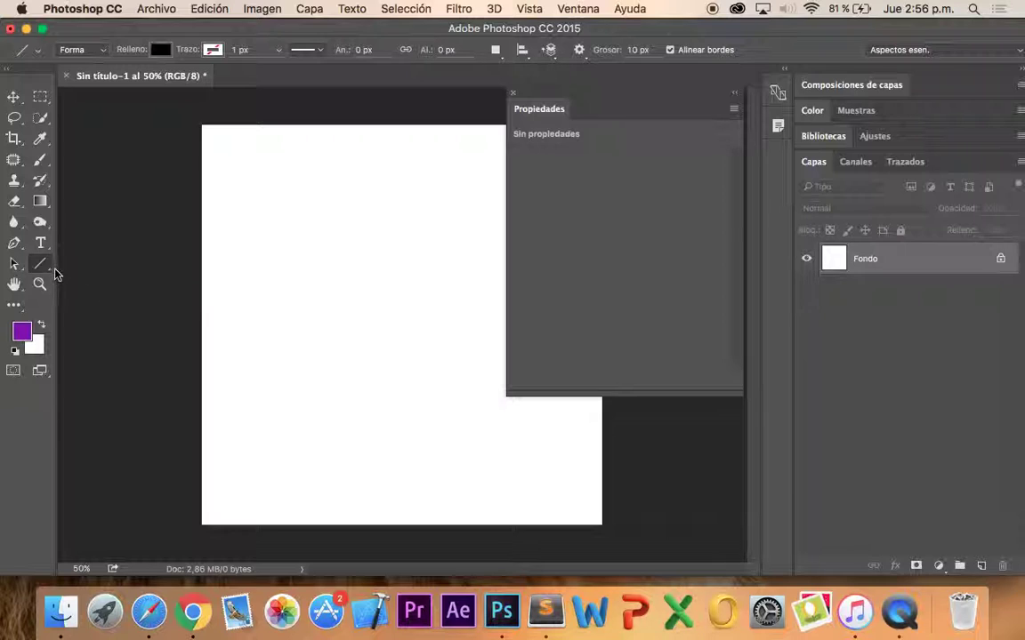
pyautogui.rightClick(40, 267)
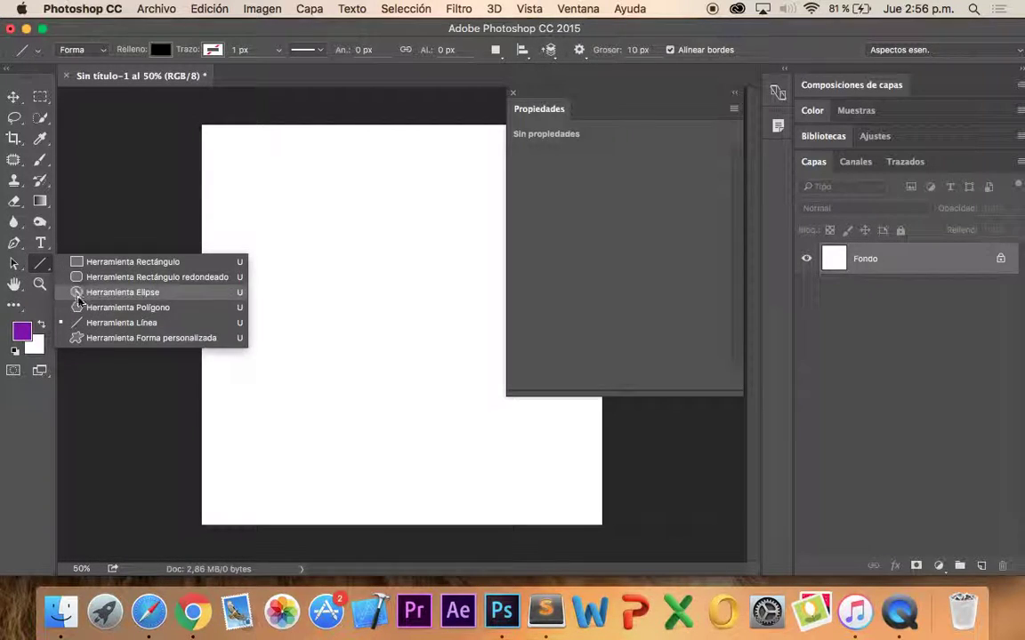
pyautogui.click(86, 339)
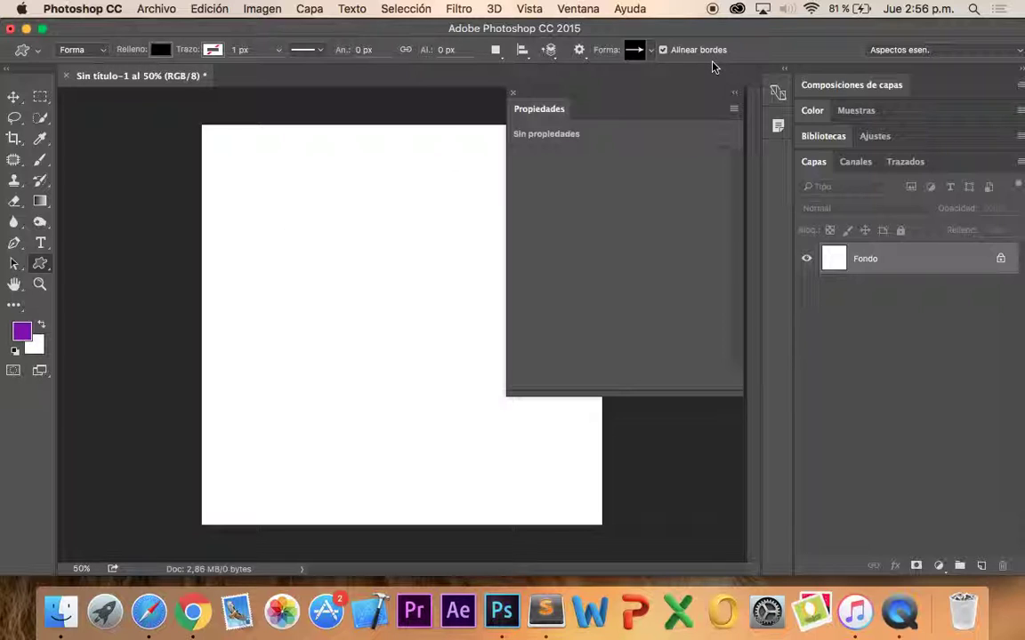
# Choose the heart custom shape and draw a black 448,06 × 390 px heart
pyautogui.click(651, 53)
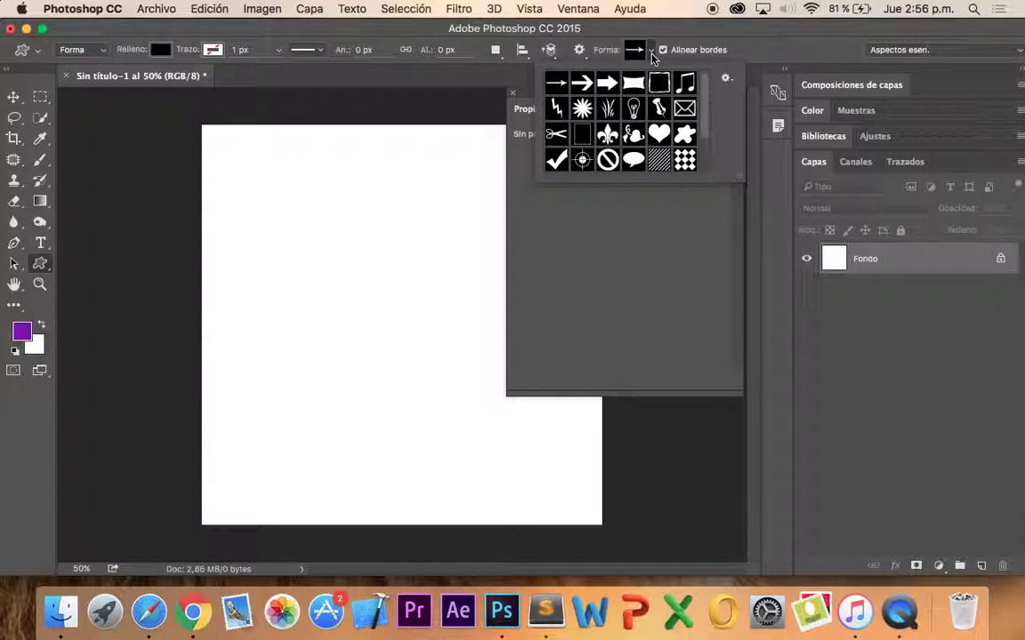
pyautogui.scroll(-2, 659, 111)
pyautogui.scroll(2, 659, 112)
pyautogui.scroll(-2, 659, 111)
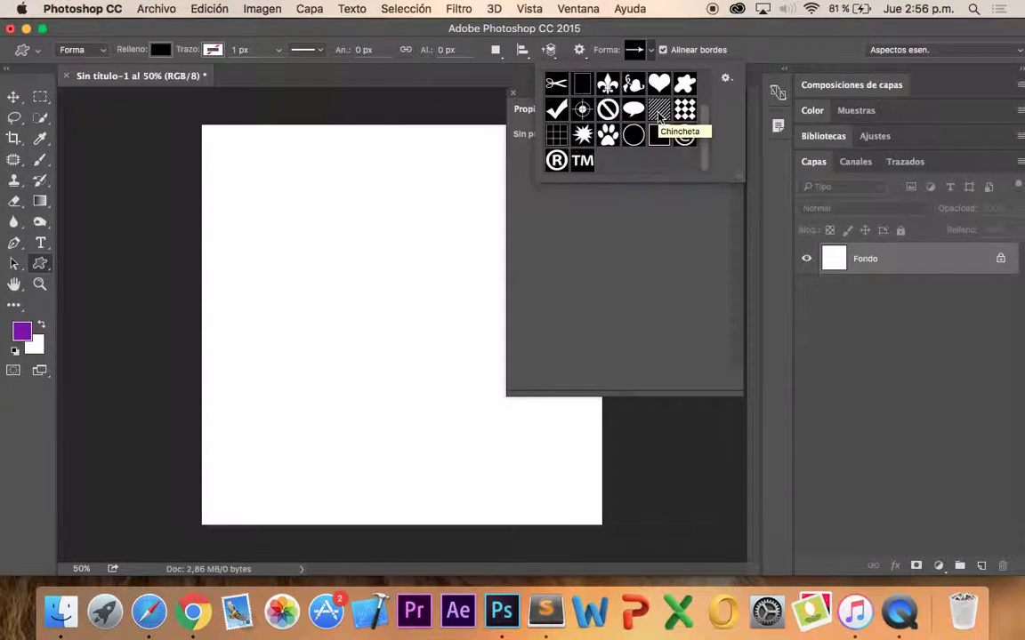
pyautogui.click(659, 84)
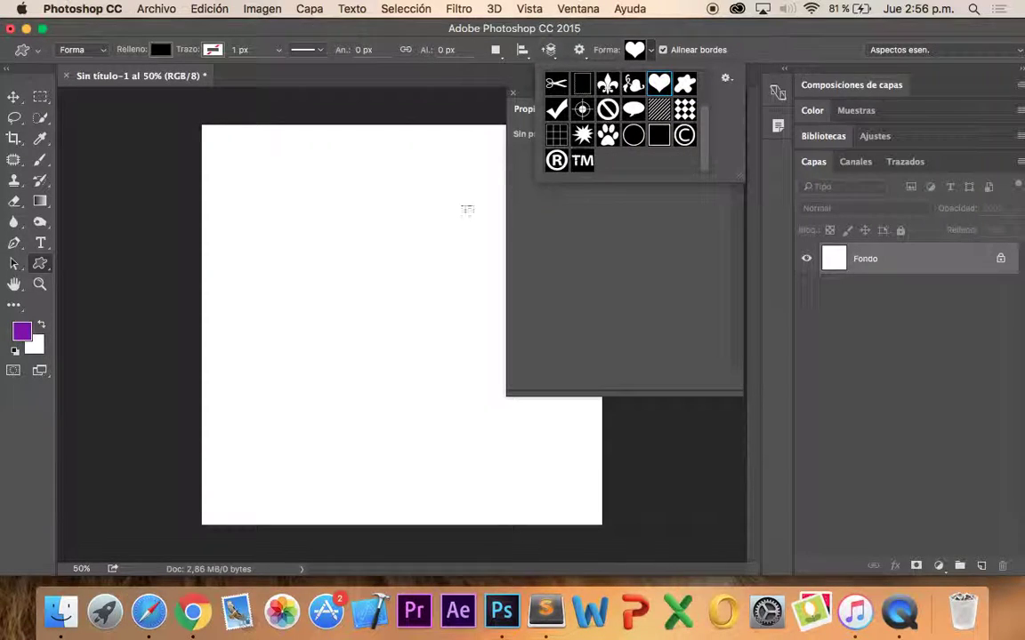
pyautogui.moveTo(277, 211)
pyautogui.mouseDown()
pyautogui.moveTo(467, 362)
pyautogui.moveTo(521, 322)
pyautogui.mouseUp()
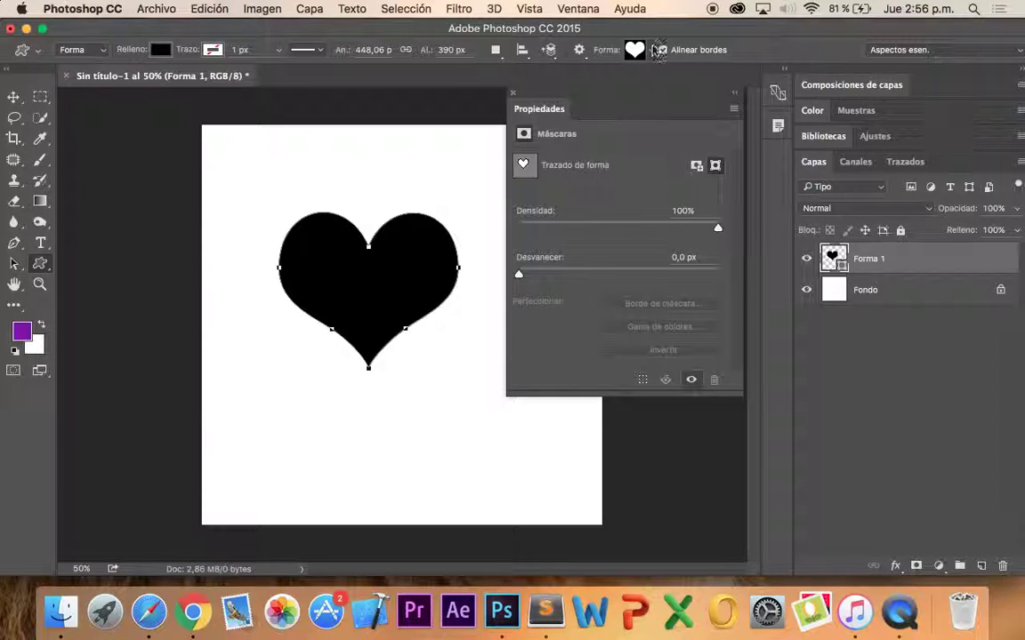
pyautogui.click(650, 49)
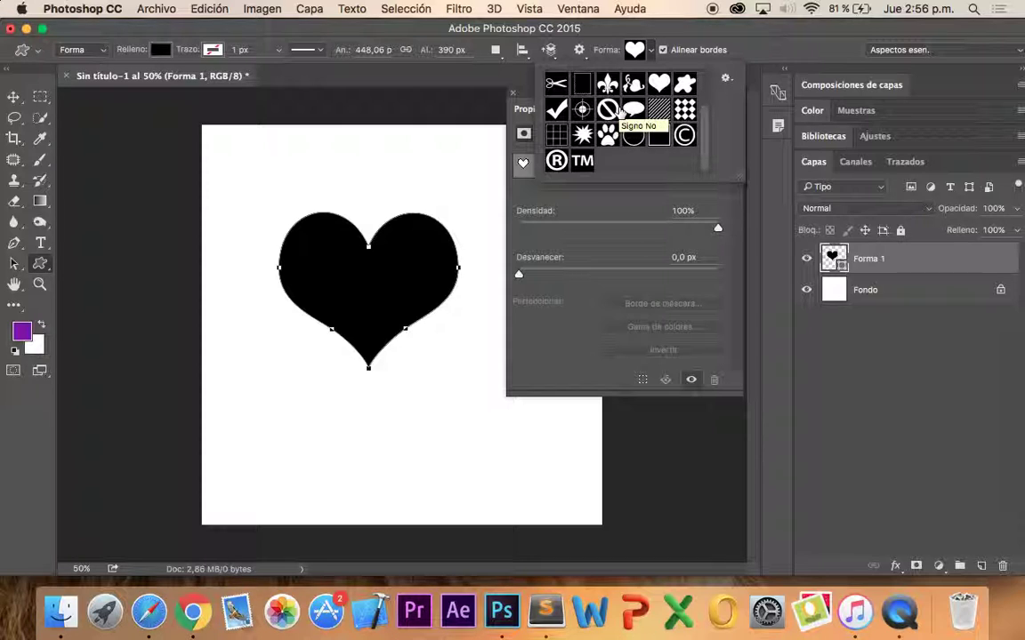
# Load all custom shape sets (Todas), pick the butterfly, and draw a test butterfly over the heart
pyautogui.click(726, 79)
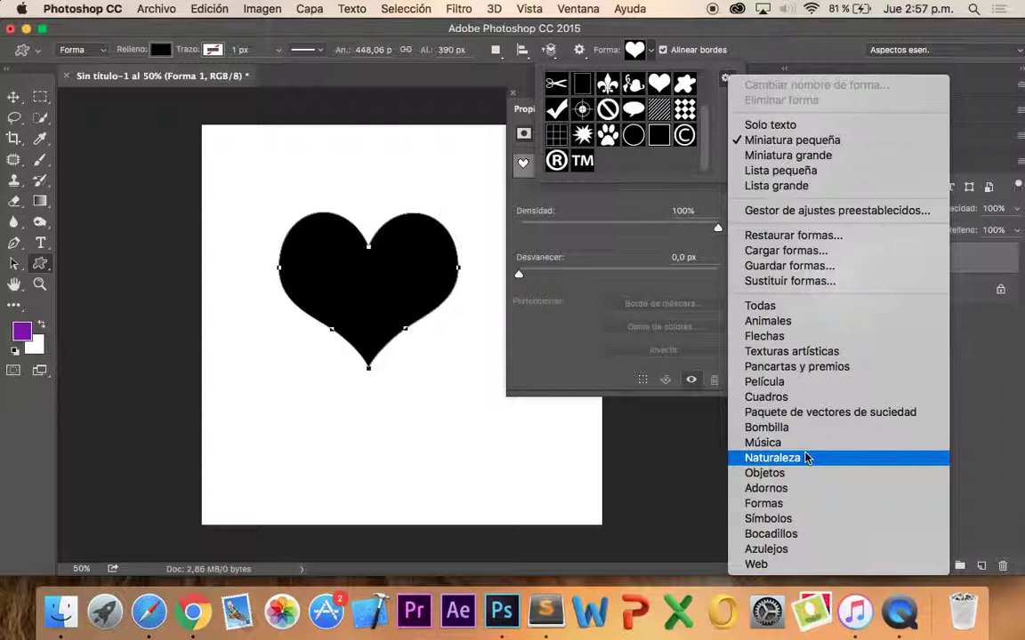
pyautogui.click(805, 306)
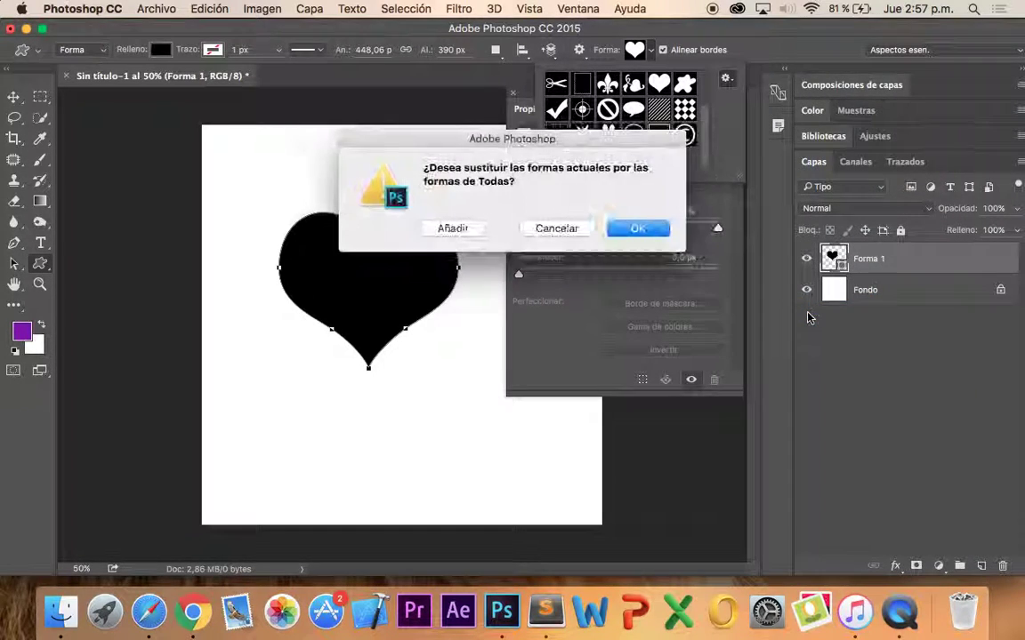
pyautogui.click(633, 228)
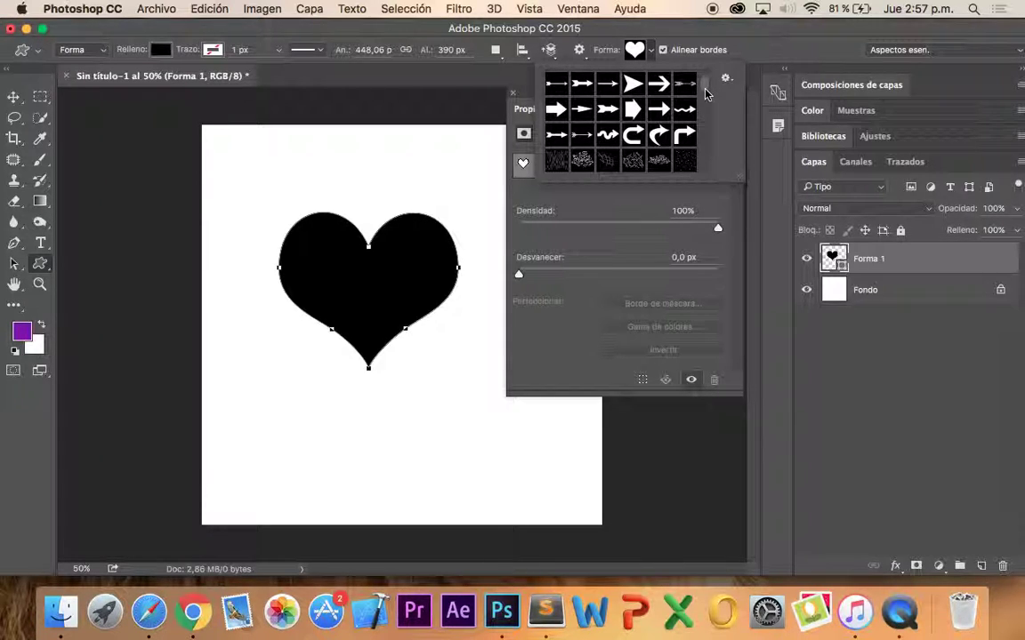
pyautogui.moveTo(705, 92)
pyautogui.mouseDown()
pyautogui.moveTo(700, 169)
pyautogui.moveTo(685, 110)
pyautogui.mouseUp()
pyautogui.click(552, 138)
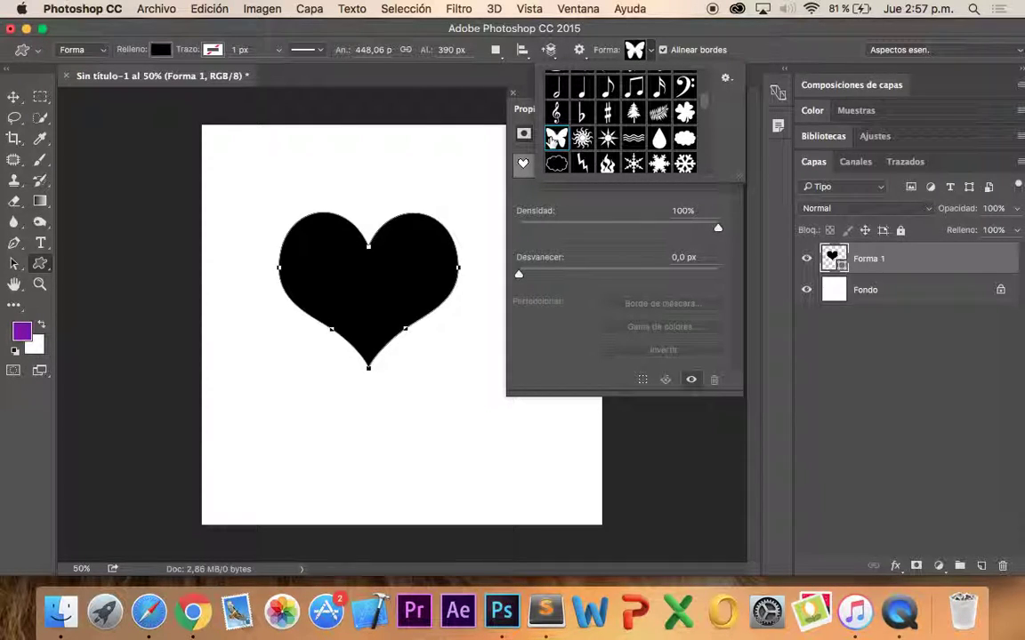
pyautogui.moveTo(263, 160)
pyautogui.mouseDown()
pyautogui.moveTo(432, 335)
pyautogui.moveTo(414, 311)
pyautogui.mouseUp()
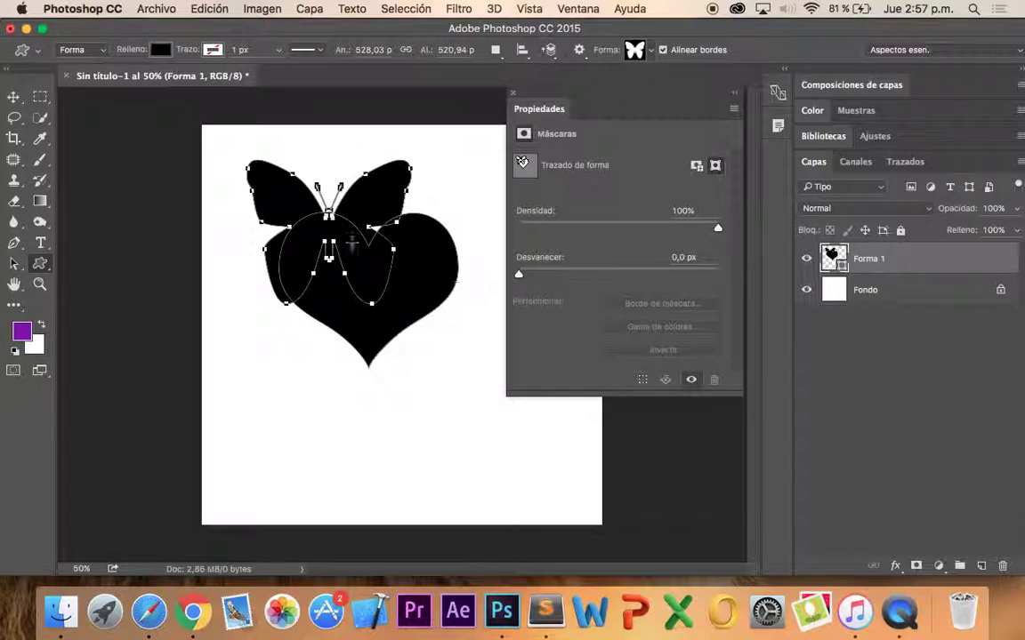
# Undo the test butterfly and redraw it as its own Forma 2 layer
pyautogui.hotkey('ctrl', 'z')
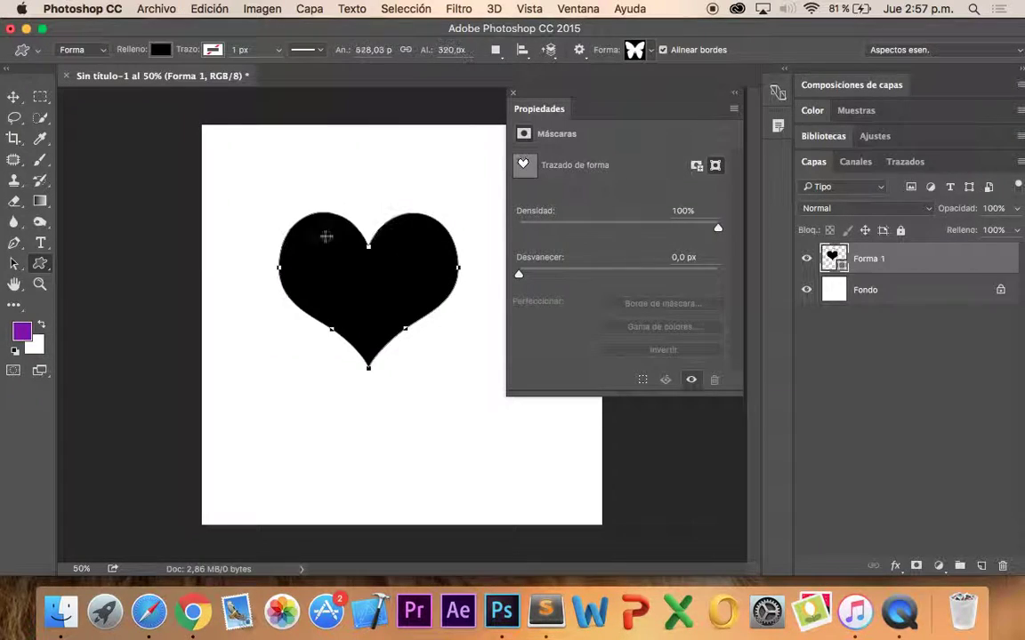
pyautogui.press('v')
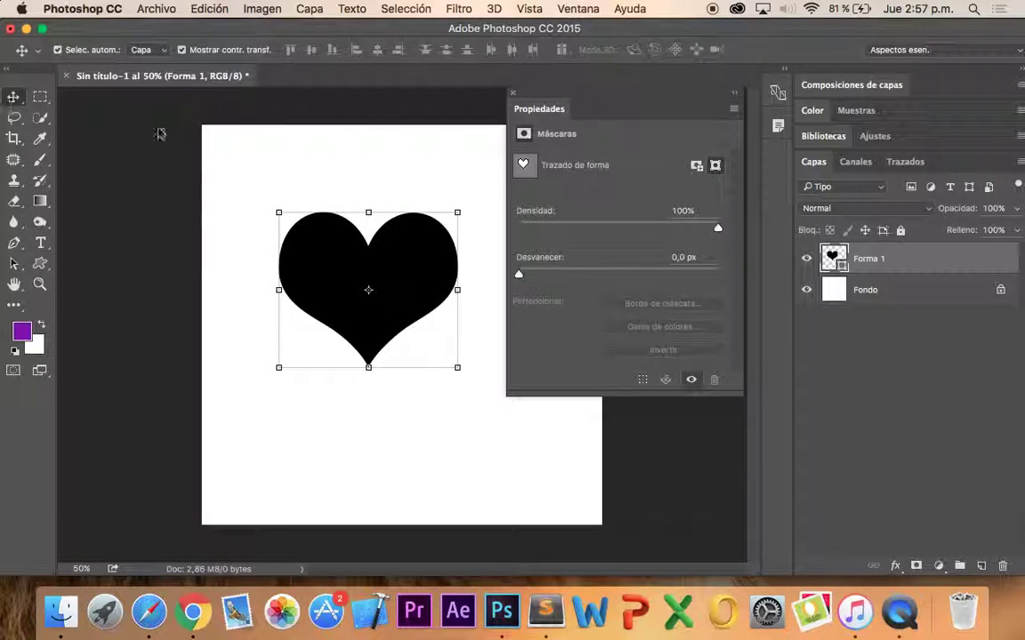
pyautogui.click(295, 144)
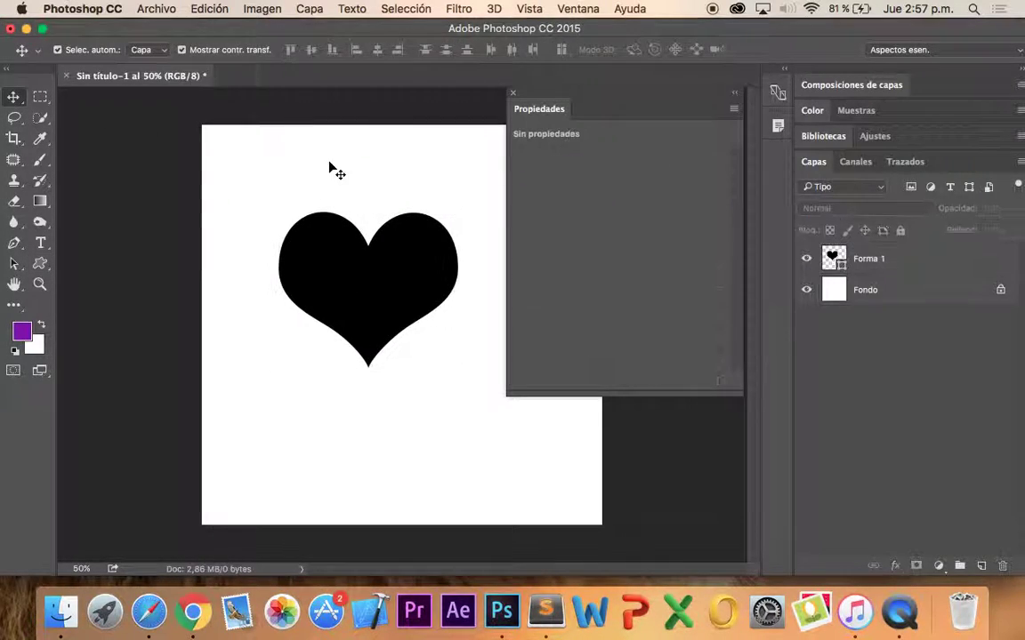
pyautogui.click(40, 264)
pyautogui.moveTo(300, 171); pyautogui.dragTo(473, 322)
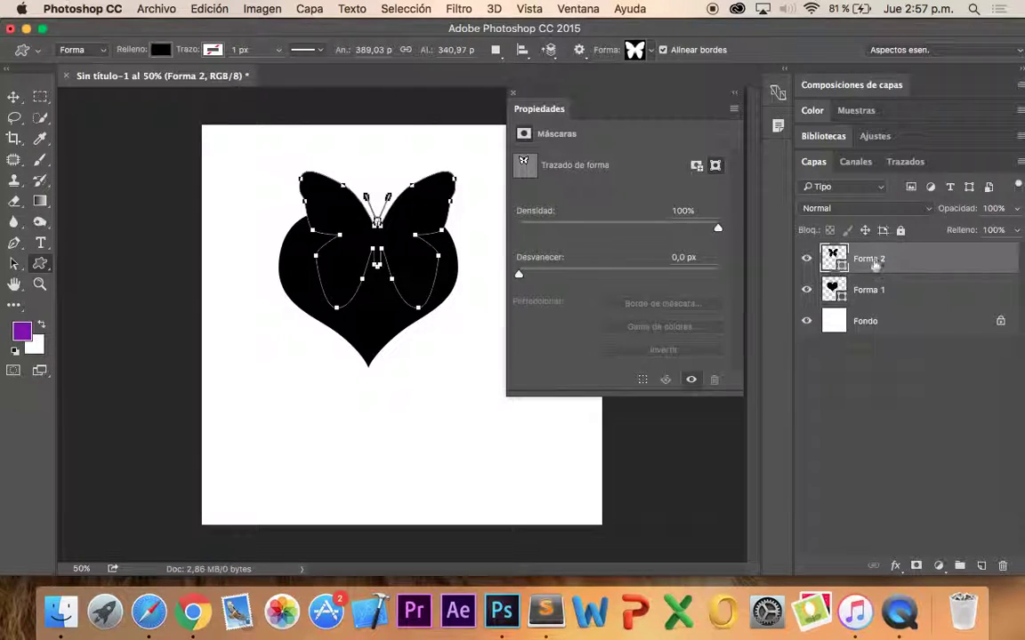
# Move the butterfly to the lower left and the heart to the upper right
pyautogui.press('v')
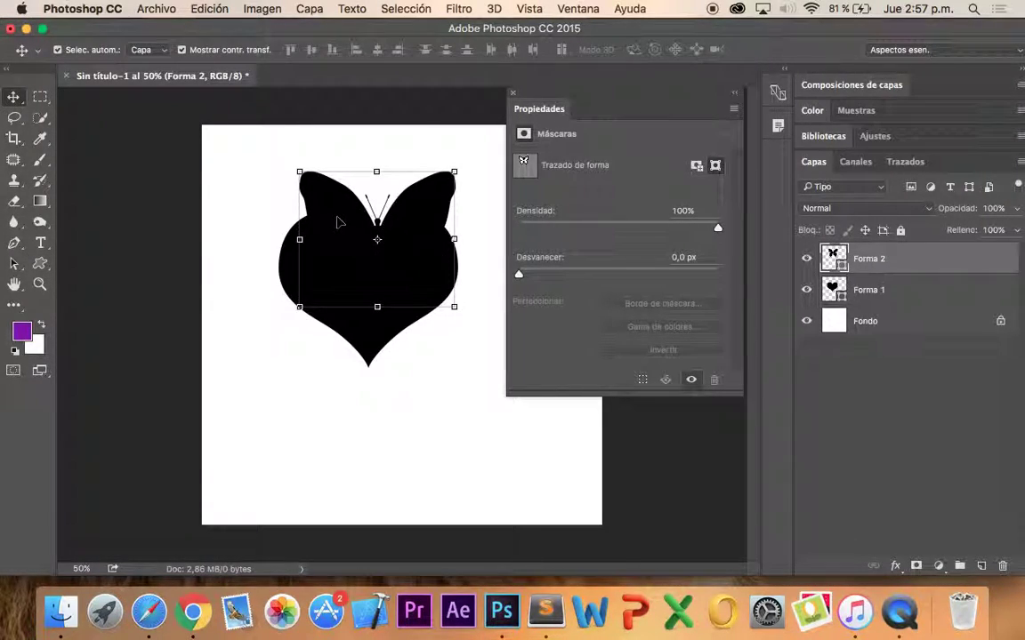
pyautogui.moveTo(338, 223); pyautogui.dragTo(284, 389)
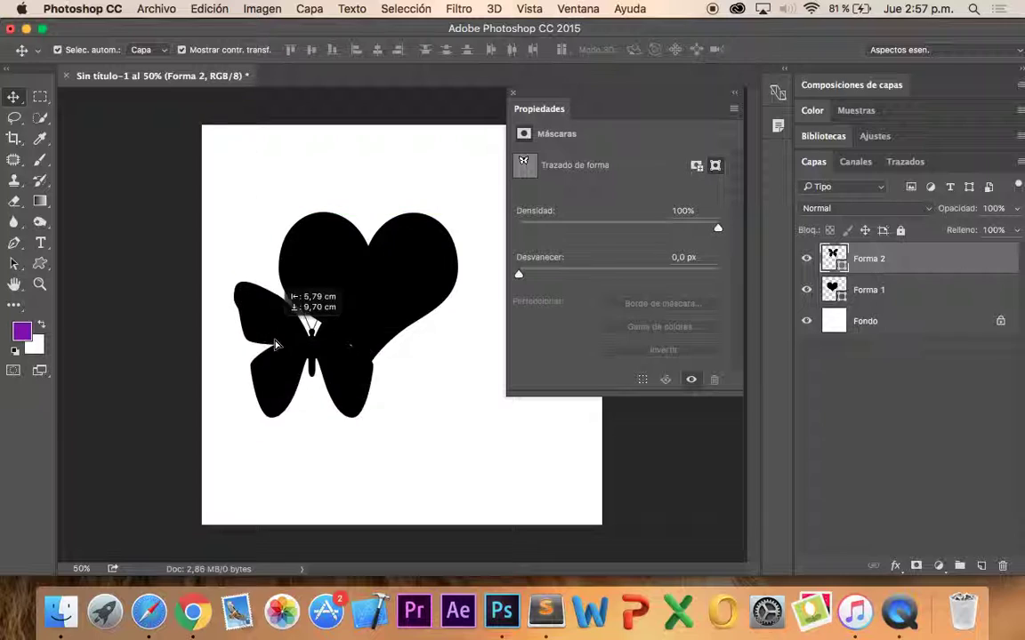
pyautogui.click(330, 274)
pyautogui.moveTo(330, 274); pyautogui.dragTo(364, 219)
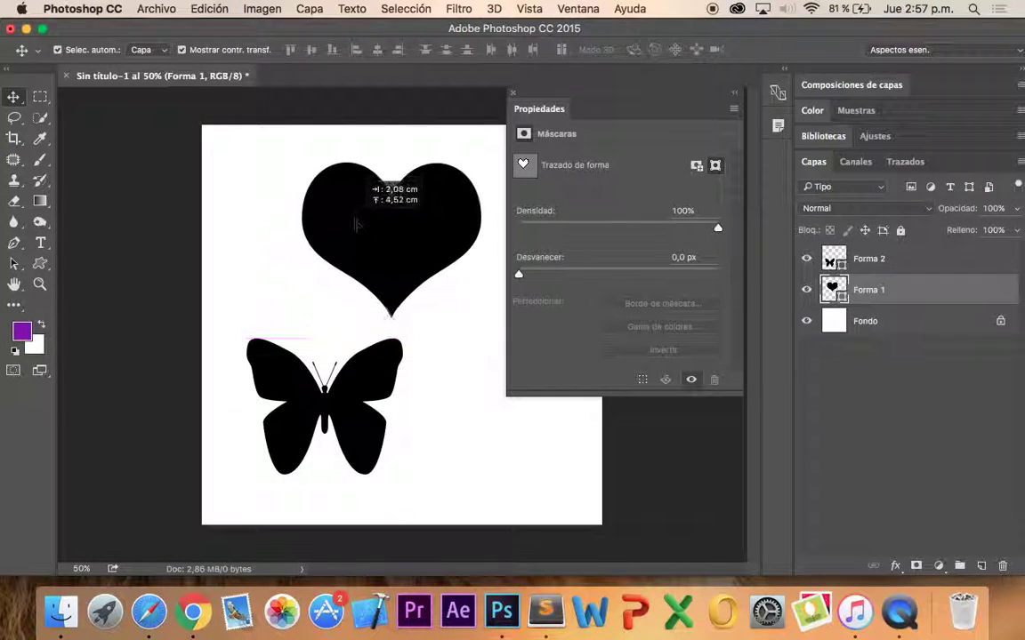
pyautogui.click(14, 265)
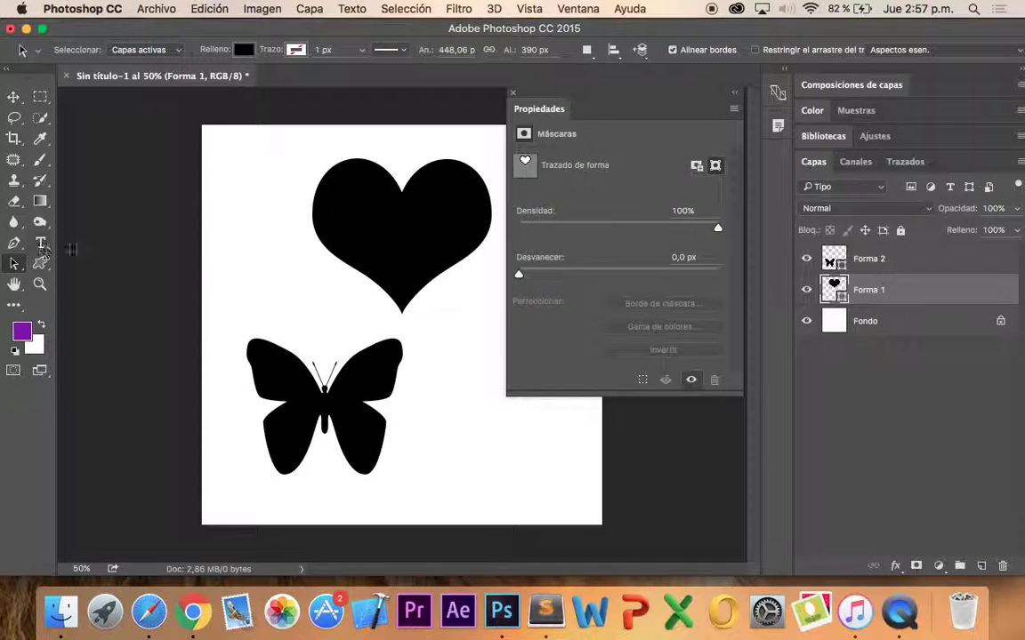
# Set path selection to Todas las capas and select the heart and butterfly paths
pyautogui.click(860, 262)
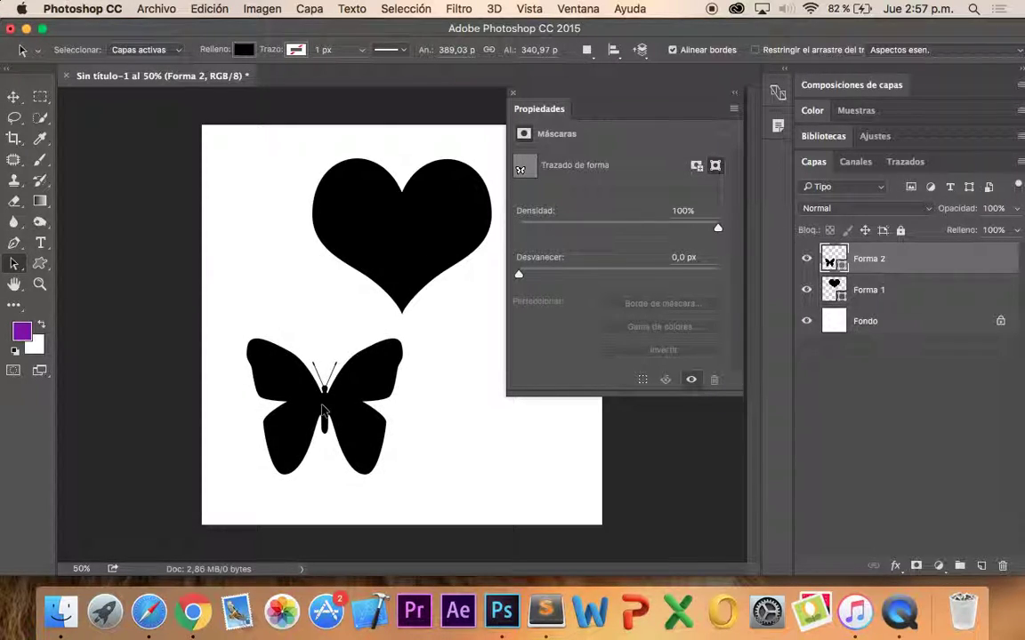
pyautogui.click(293, 370)
pyautogui.click(160, 50)
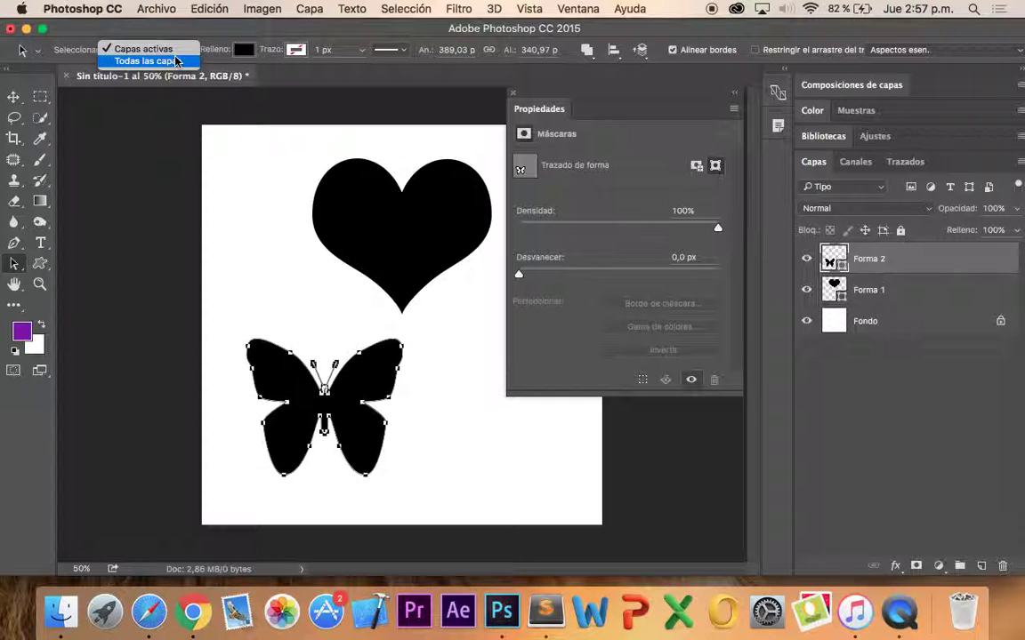
pyautogui.click(176, 62)
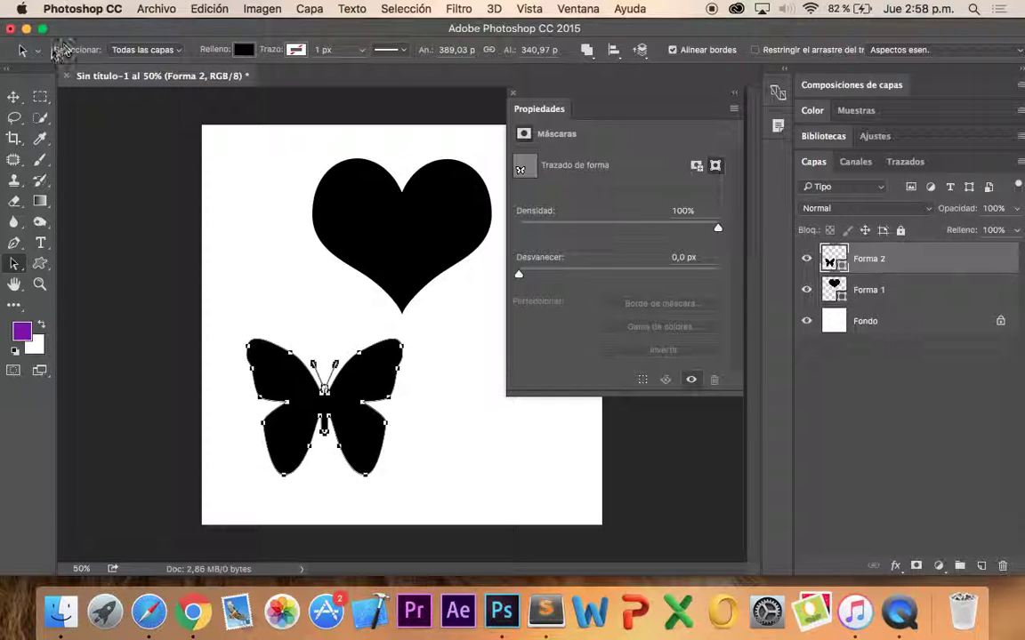
pyautogui.click(389, 195)
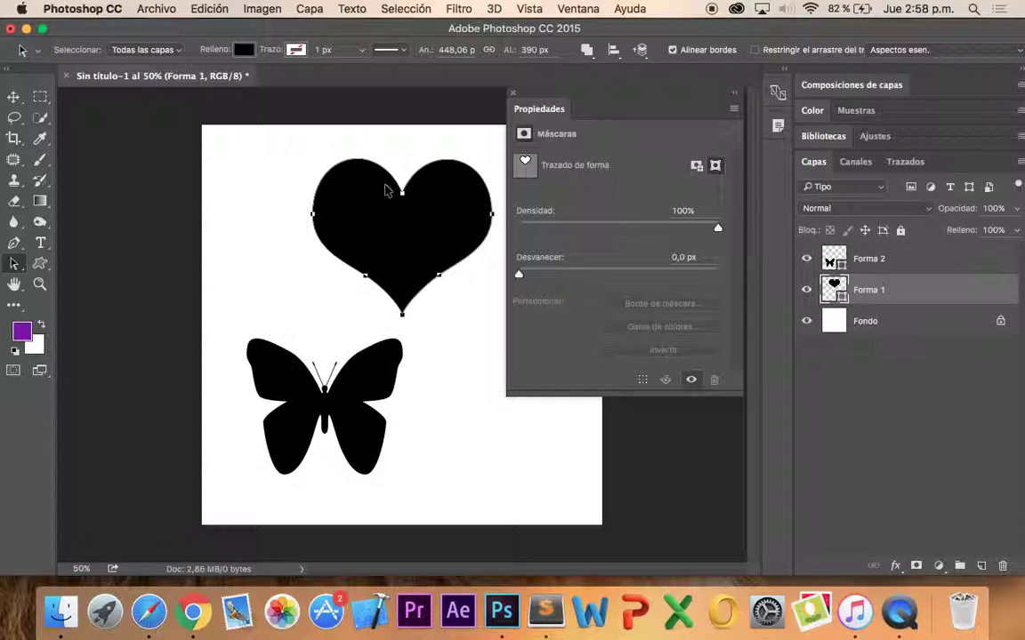
pyautogui.click(302, 394)
pyautogui.click(416, 240)
pyautogui.click(299, 409)
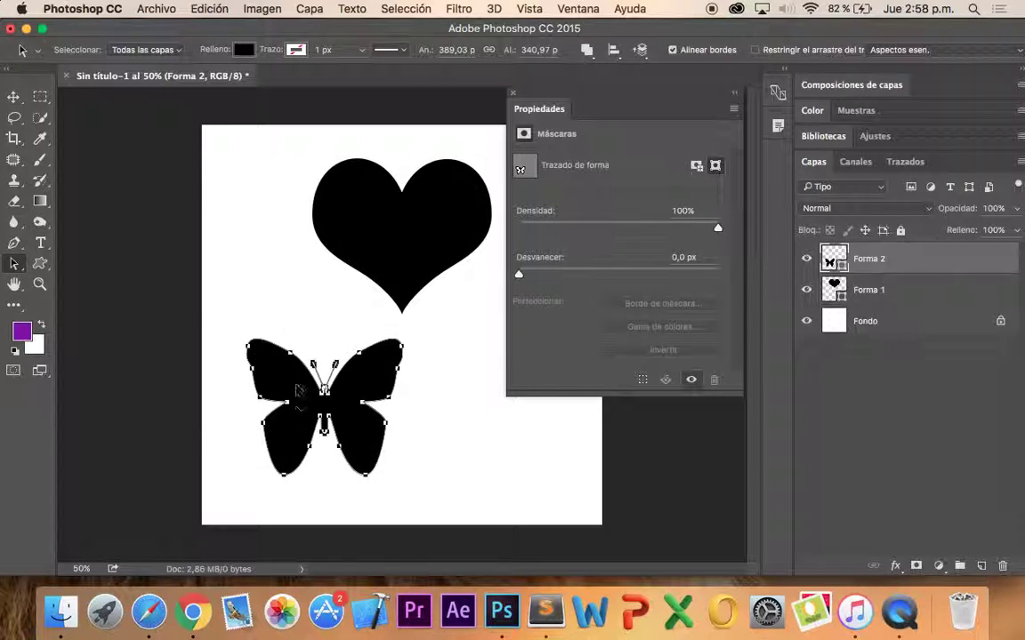
pyautogui.click(296, 50)
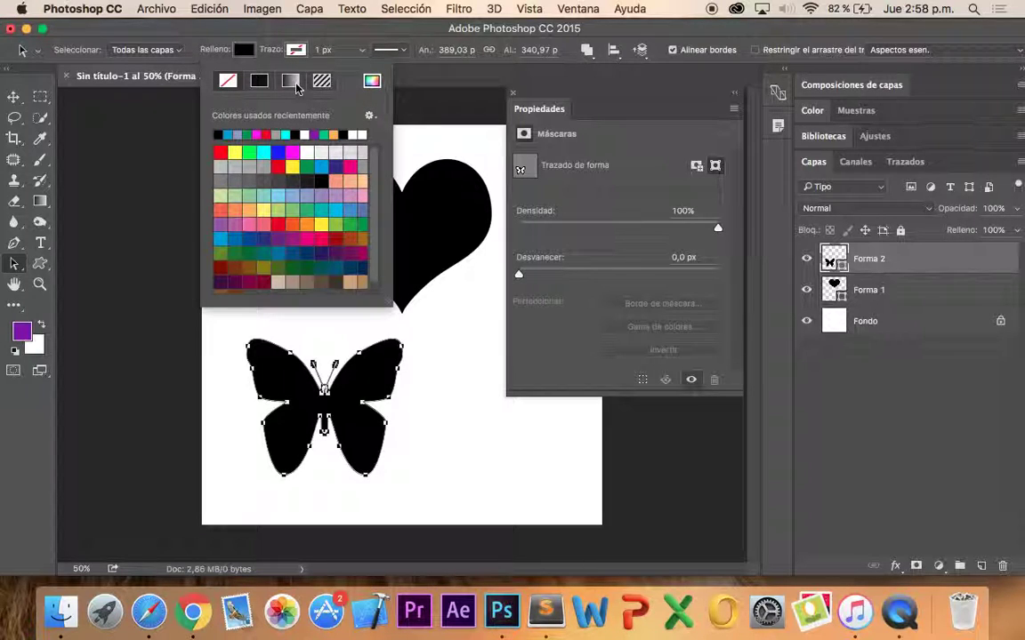
# Try a thicker Lineal gradient stroke on the butterfly, reversing its direction and back
pyautogui.click(291, 81)
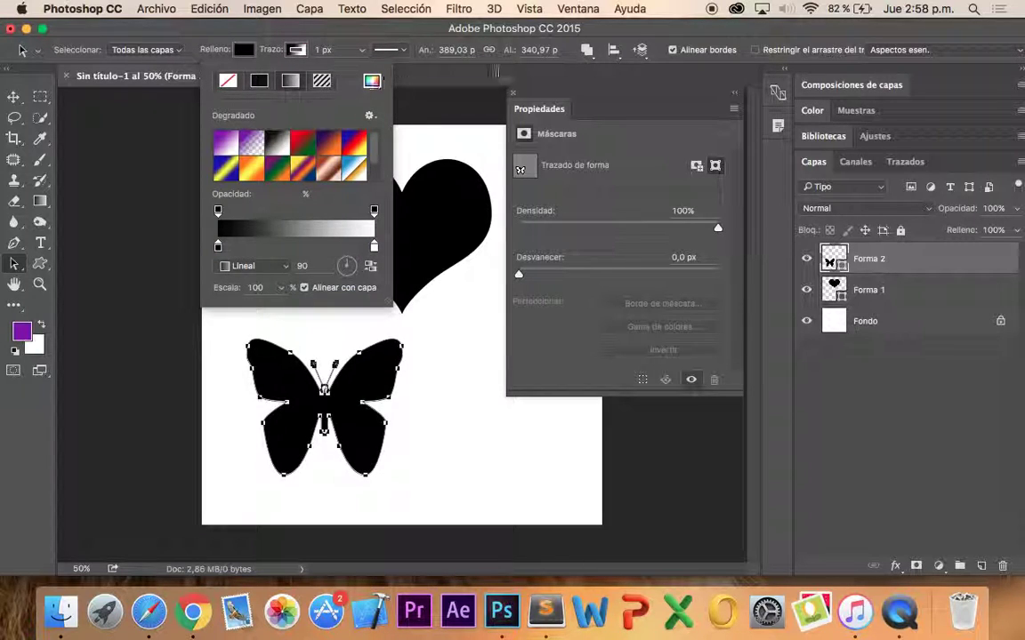
pyautogui.click(365, 51)
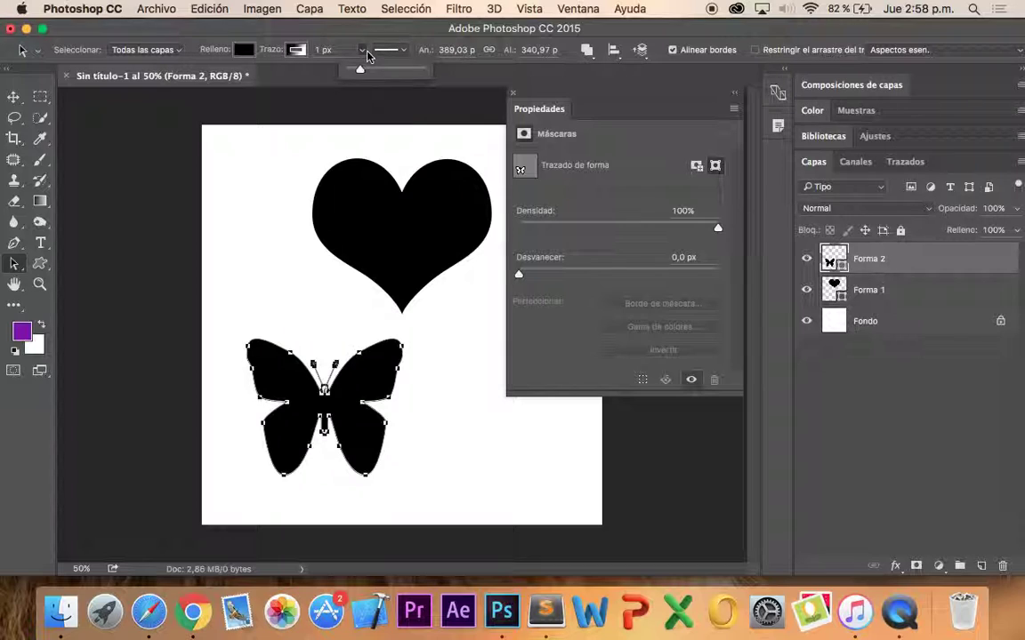
pyautogui.moveTo(359, 70); pyautogui.dragTo(372, 72)
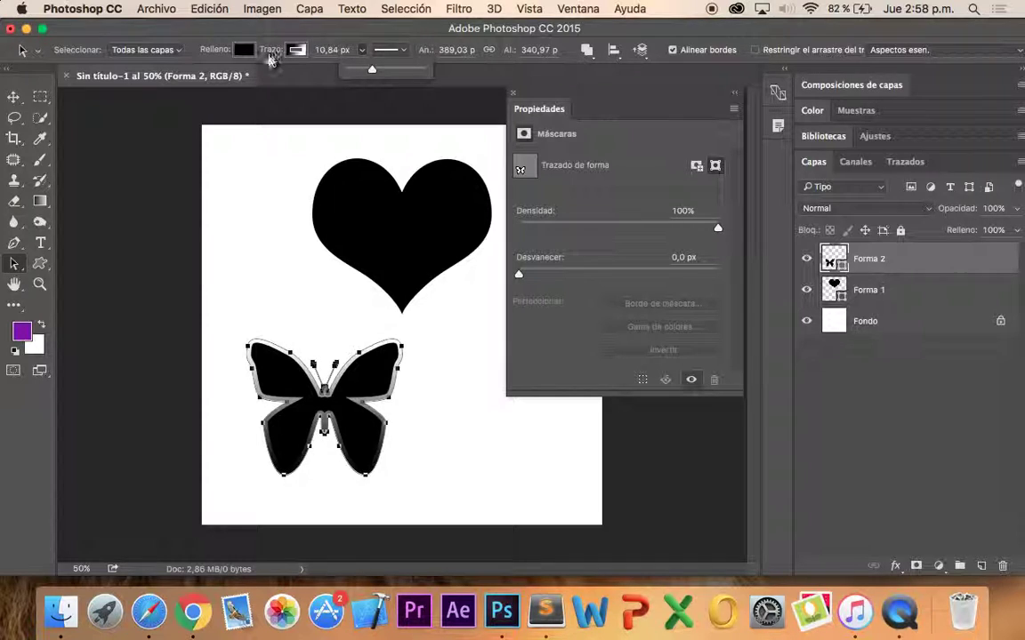
pyautogui.click(295, 51)
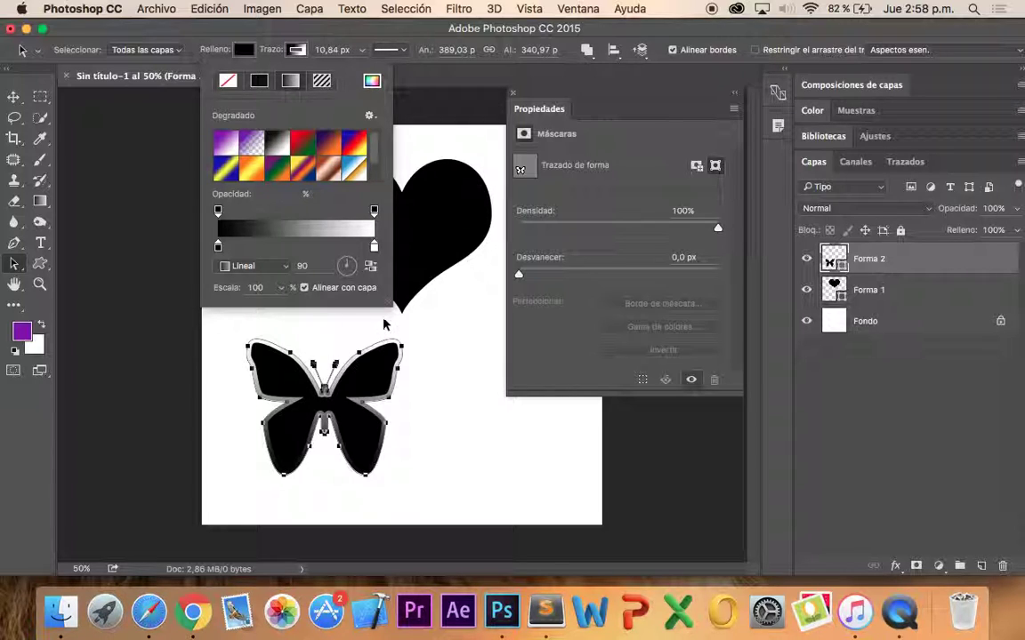
pyautogui.click(371, 268)
pyautogui.click(371, 269)
pyautogui.click(281, 269)
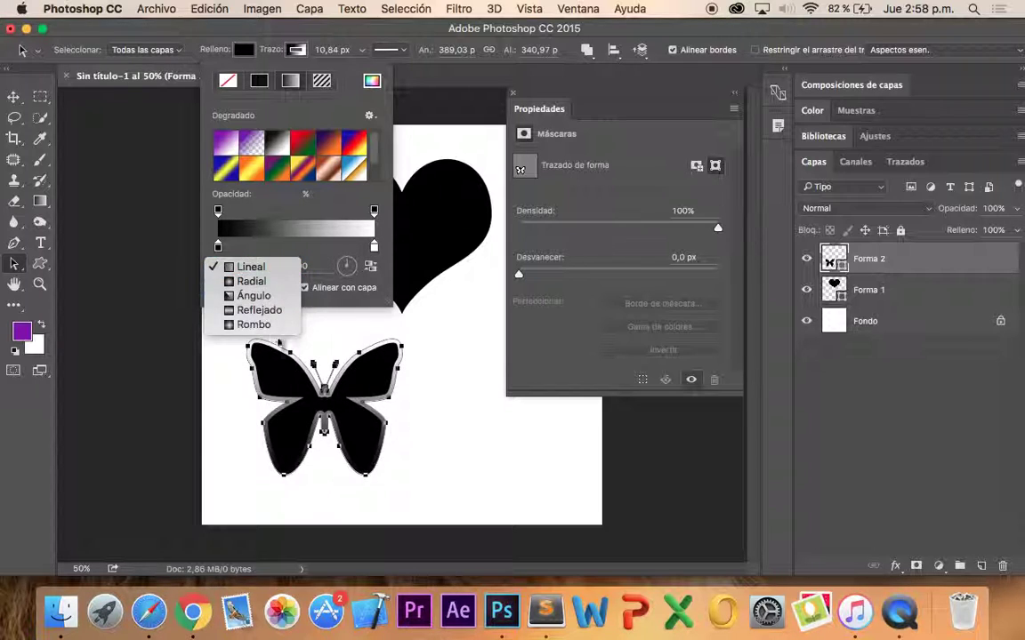
pyautogui.click(301, 259)
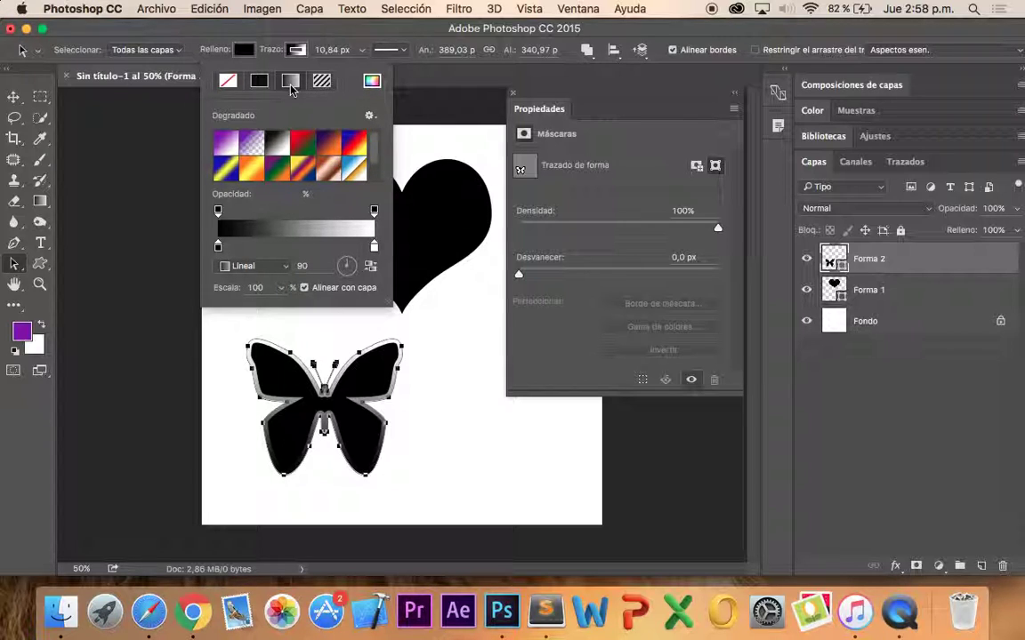
# Remove the butterfly's stroke colour and adjust its stroke width
pyautogui.click(259, 80)
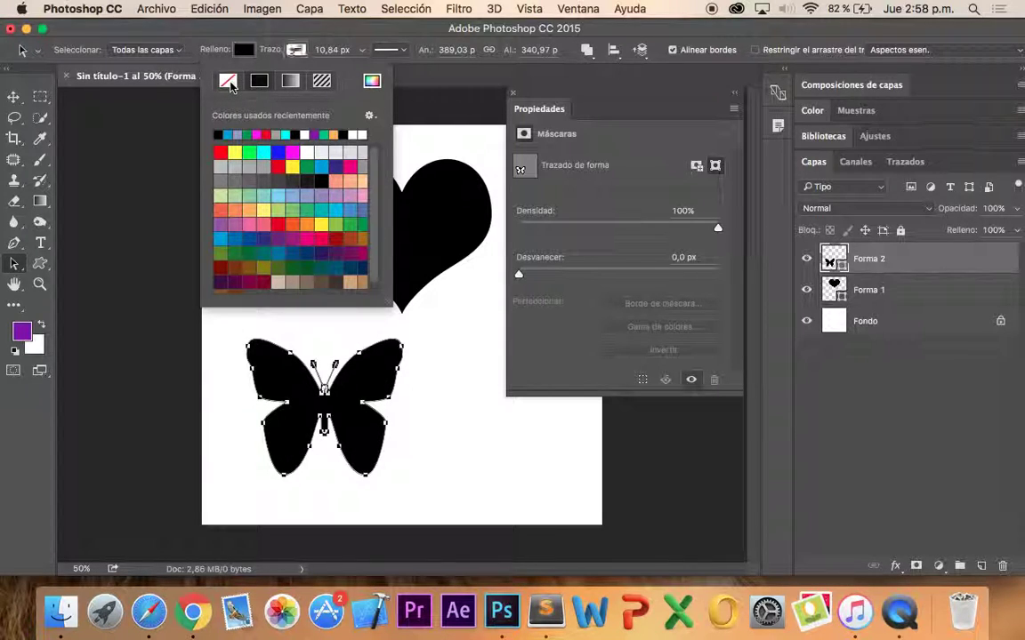
pyautogui.click(228, 81)
pyautogui.click(362, 50)
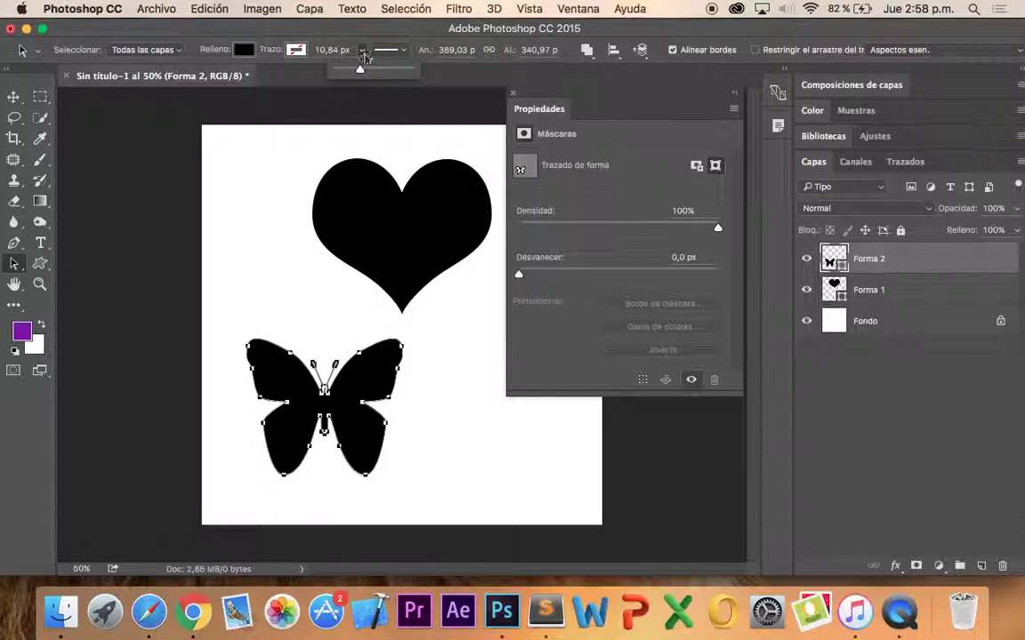
pyautogui.moveTo(359, 69); pyautogui.dragTo(369, 71)
pyautogui.click(268, 126)
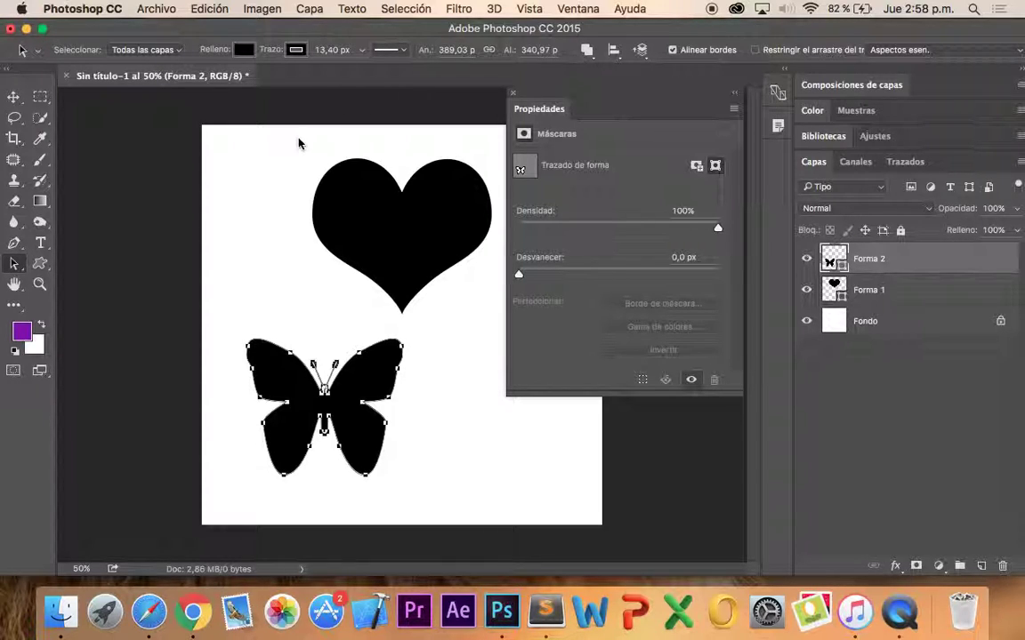
# Select and delete the butterfly shape, then select the heart
pyautogui.click(266, 307)
pyautogui.click(270, 361)
pyautogui.press('Delete')
pyautogui.click(414, 196)
pyautogui.press('Delete')
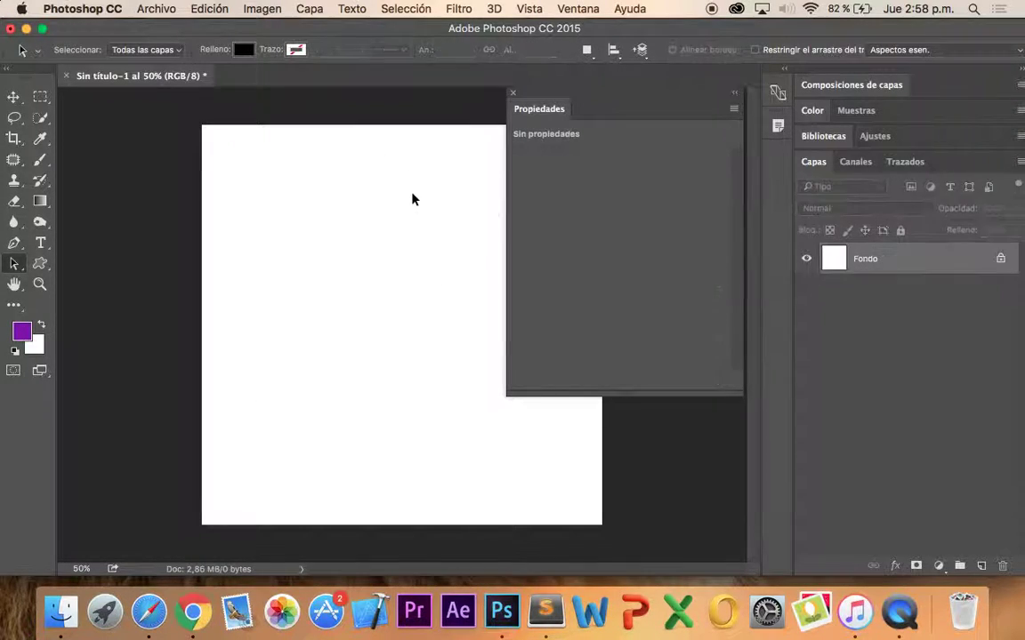
pyautogui.press('super+Tab')
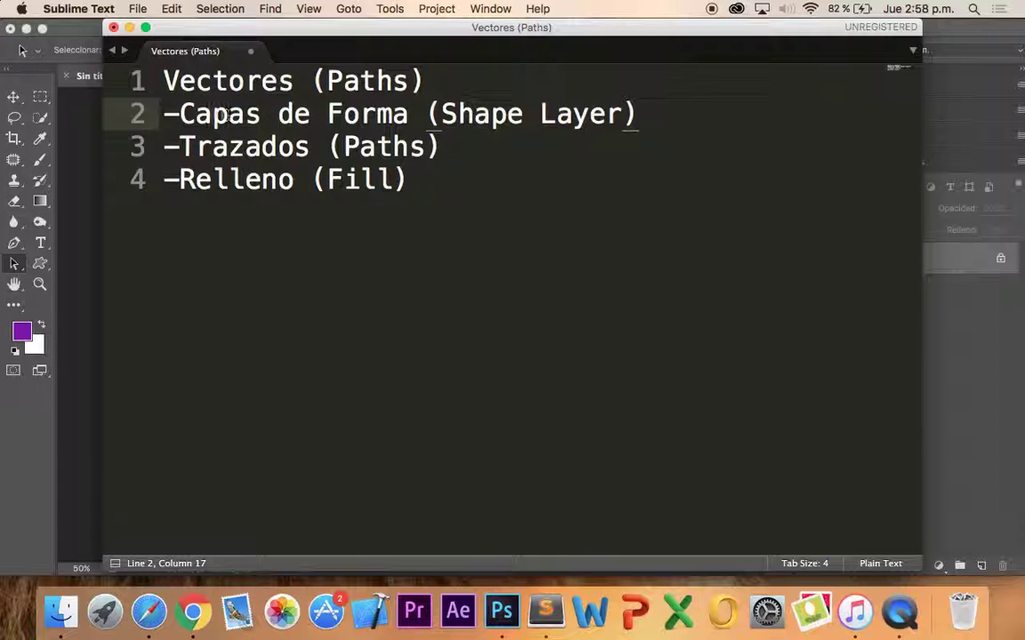
pyautogui.moveTo(164, 114); pyautogui.dragTo(649, 111)
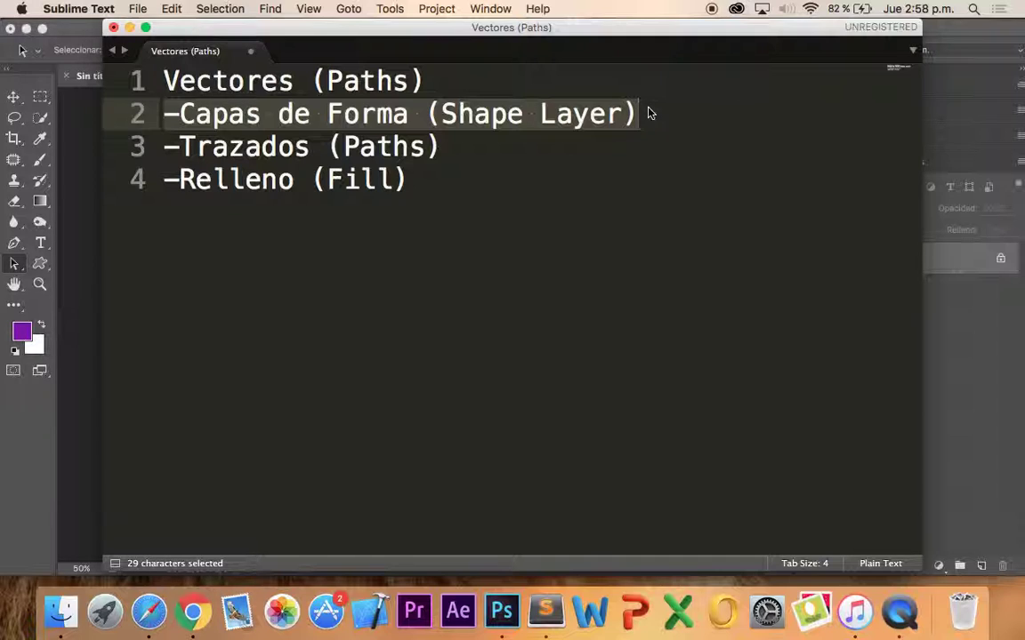
pyautogui.press('super+Tab')
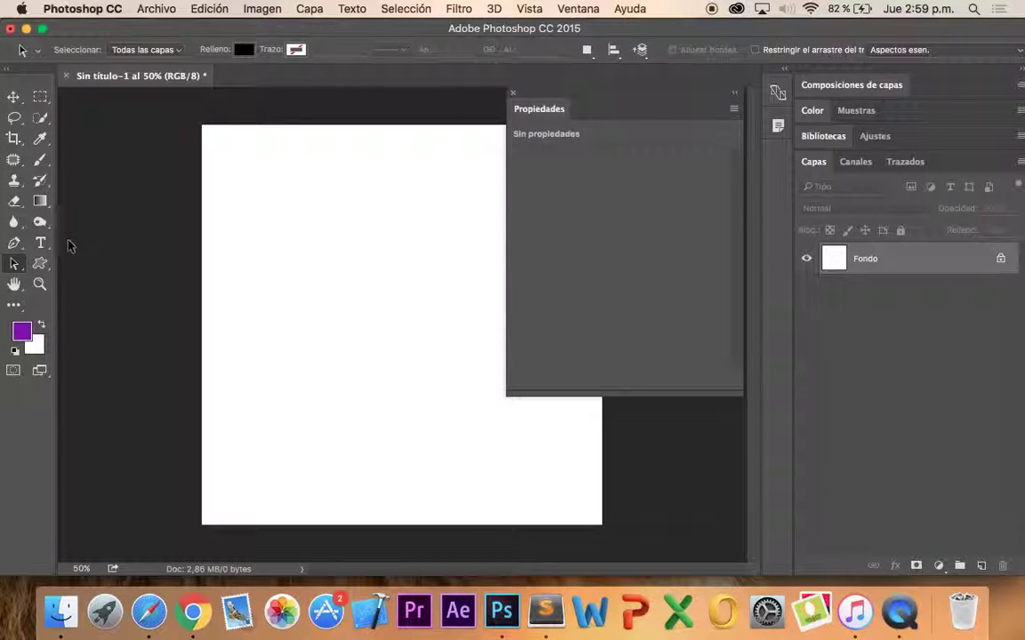
# Test the Pen tool with three anchor points, undo them, and switch its mode to Forma
pyautogui.click(13, 243)
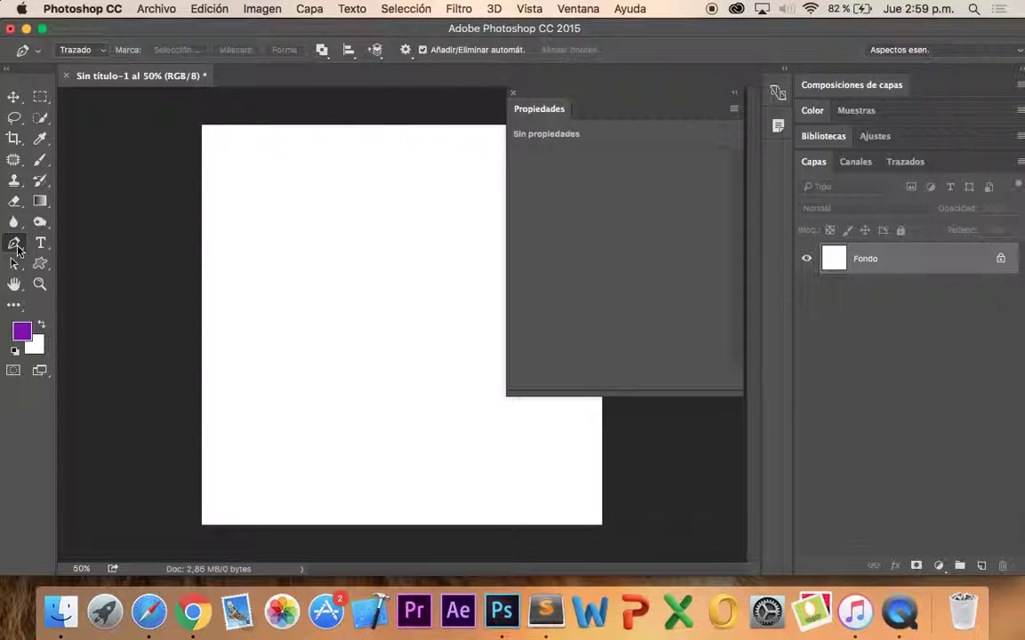
pyautogui.click(290, 223)
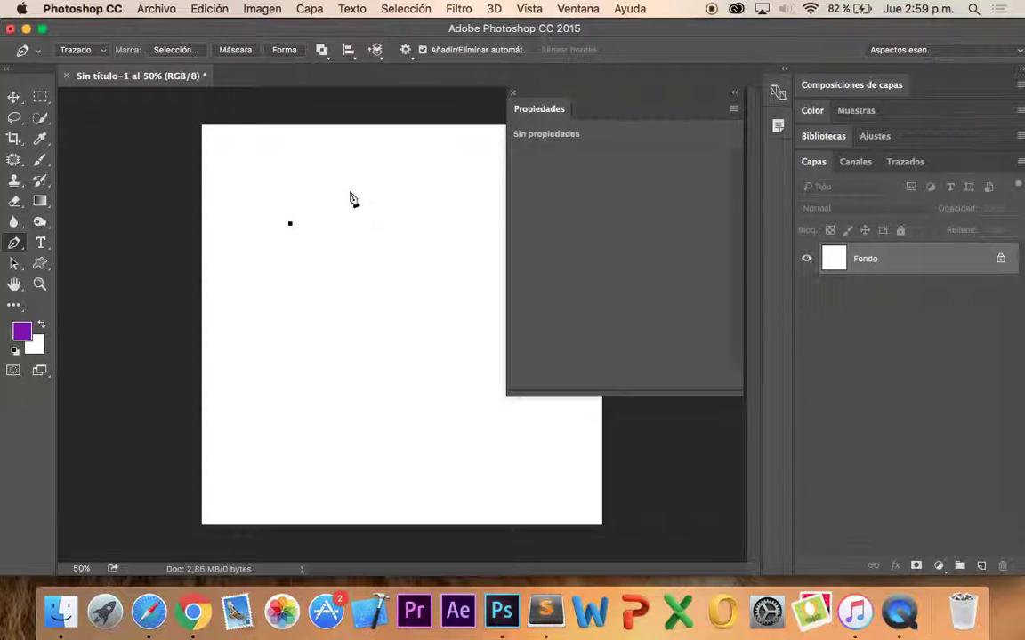
pyautogui.click(349, 192)
pyautogui.click(428, 220)
pyautogui.press('super+alt+z')
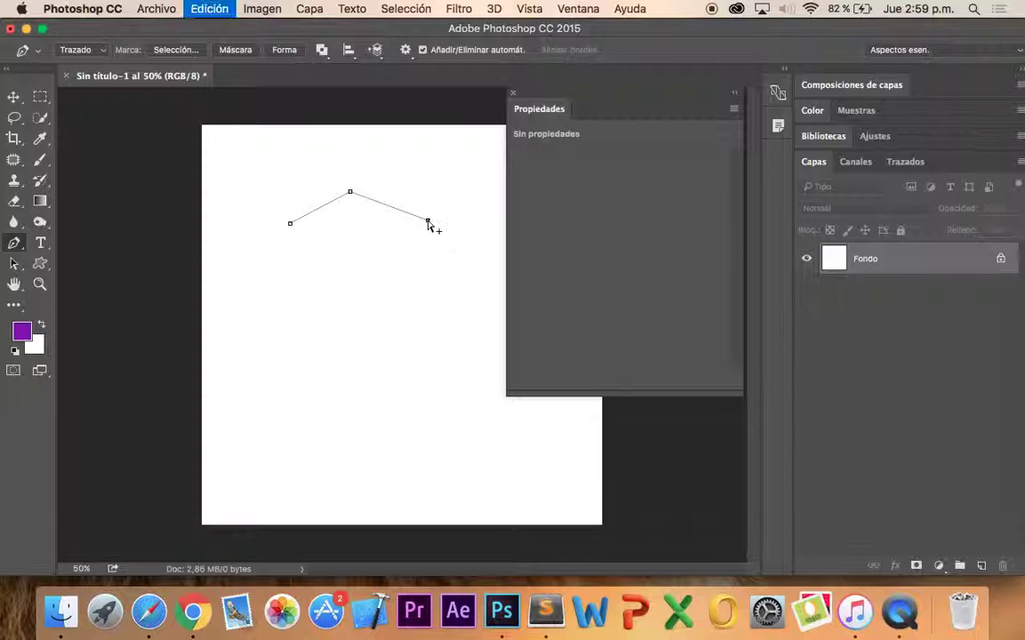
pyautogui.press('super+alt+z')
pyautogui.press('super+alt+z')
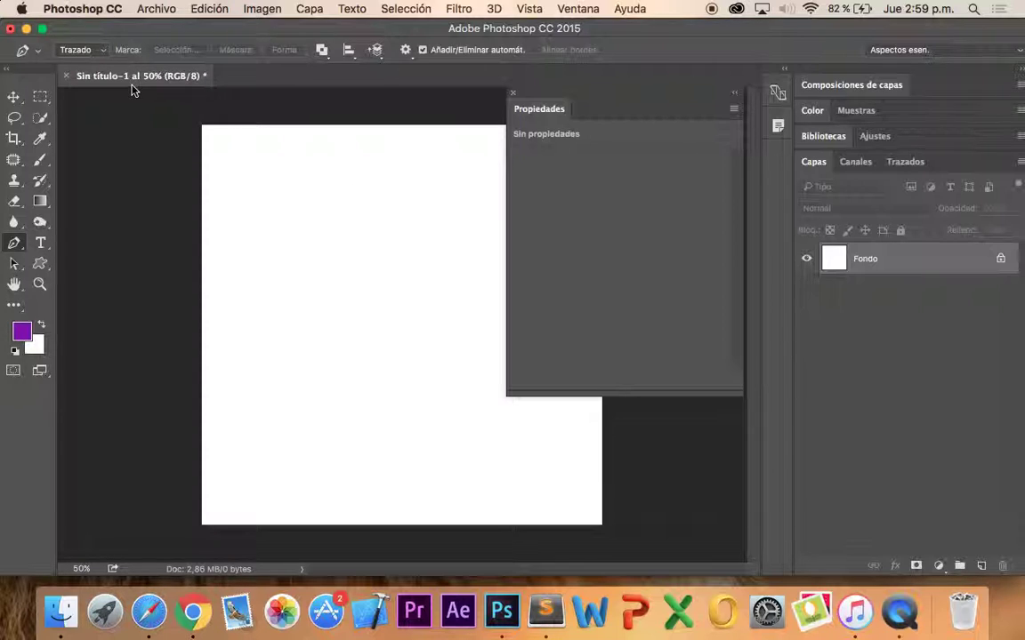
pyautogui.click(71, 51)
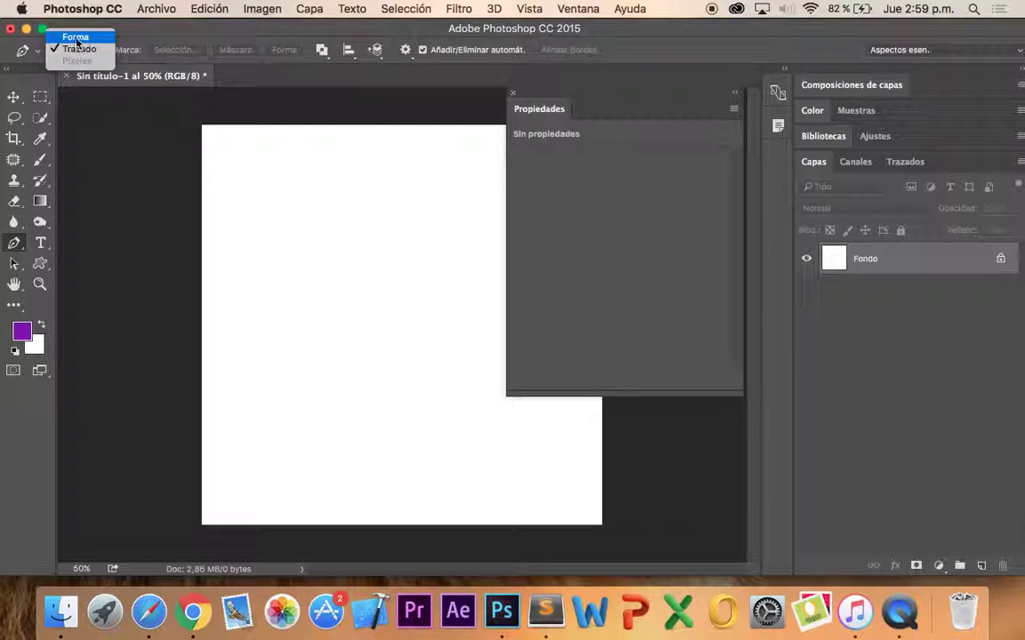
pyautogui.click(77, 38)
# Deselect the text in the Sublime Text notes and bring the blank Photoshop canvas back
pyautogui.press('super+Tab')
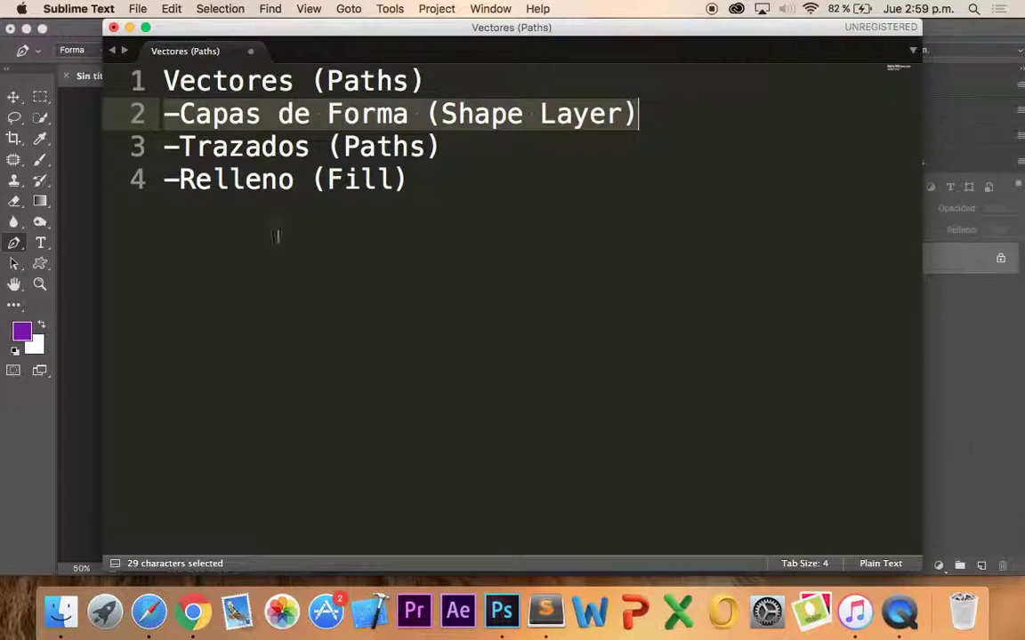
pyautogui.click(285, 132)
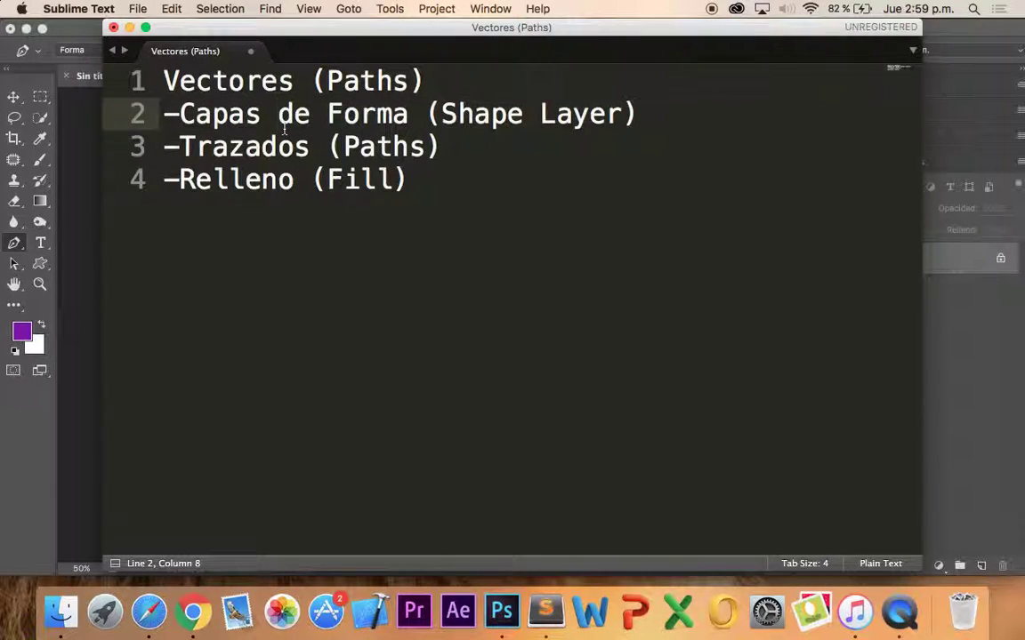
pyautogui.press('super+Tab')
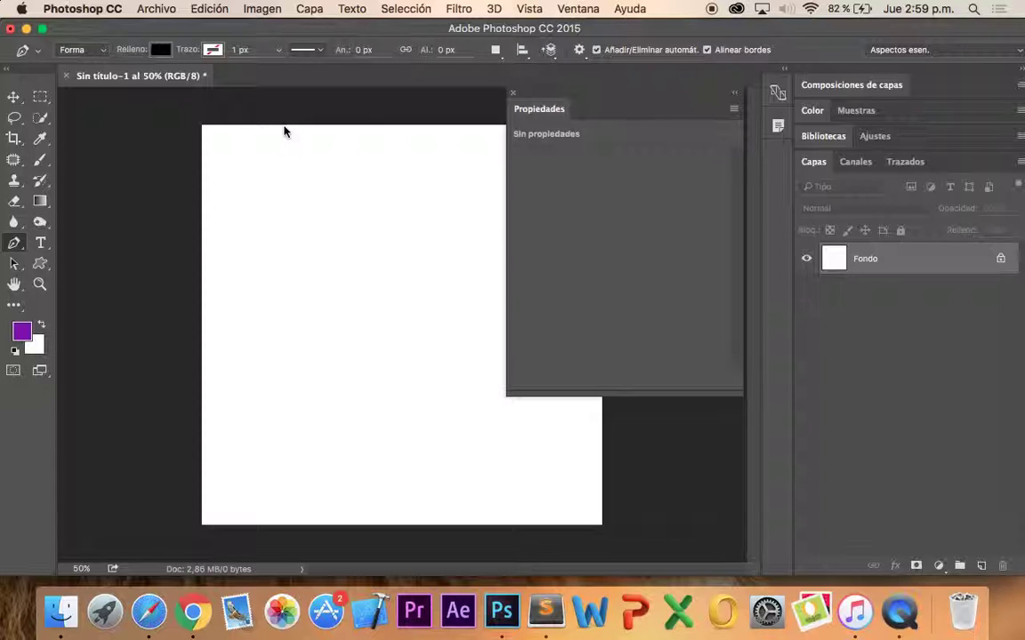
# Draw a closed, curved black swoosh with the Pen tool in the upper left, creating Forma 1
pyautogui.click(247, 300)
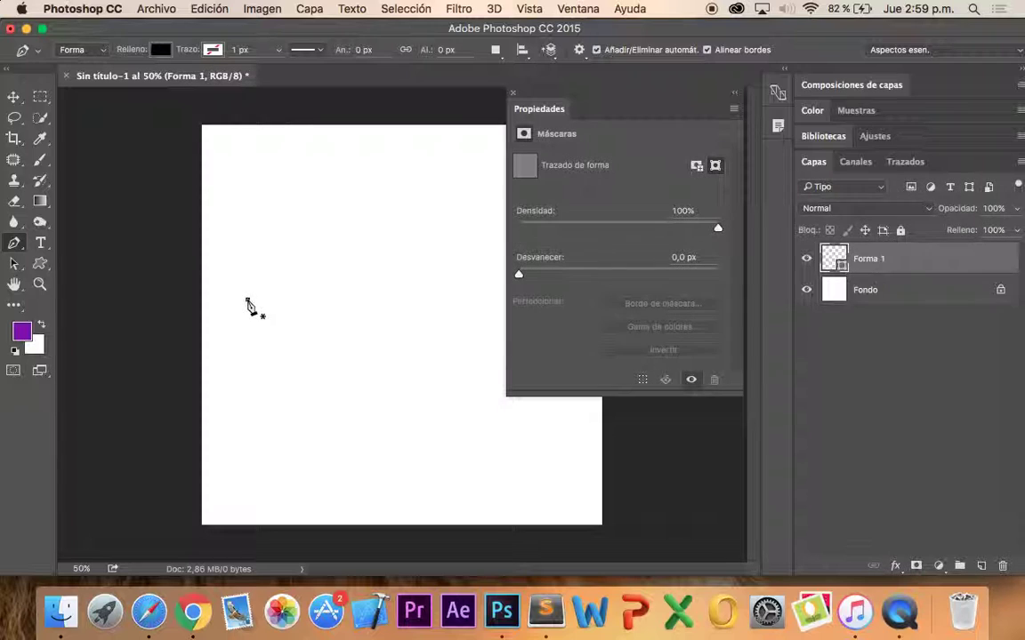
pyautogui.moveTo(333, 222); pyautogui.dragTo(395, 219)
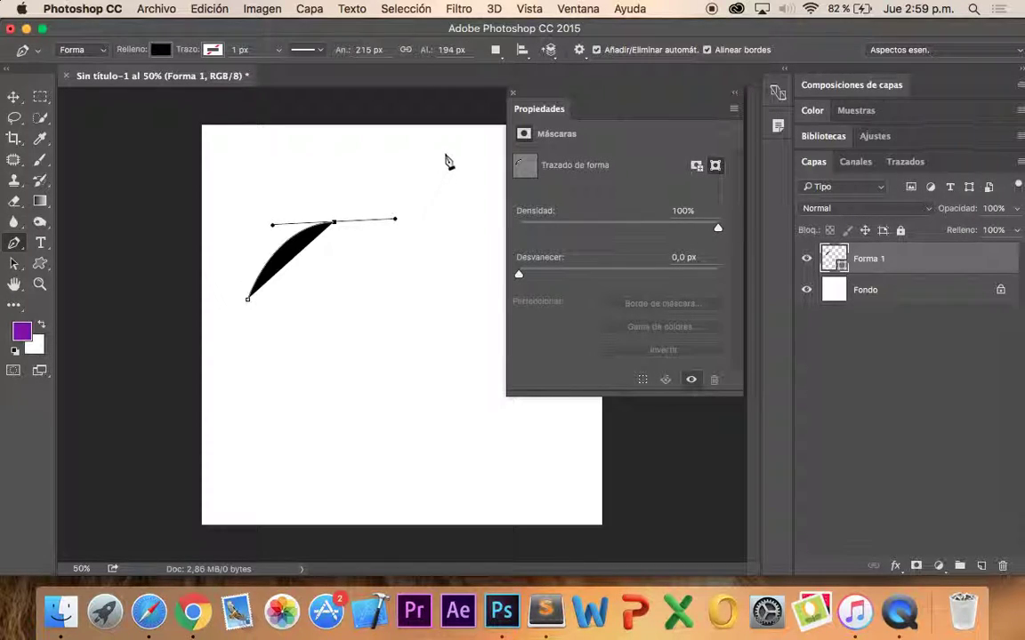
pyautogui.click(439, 143)
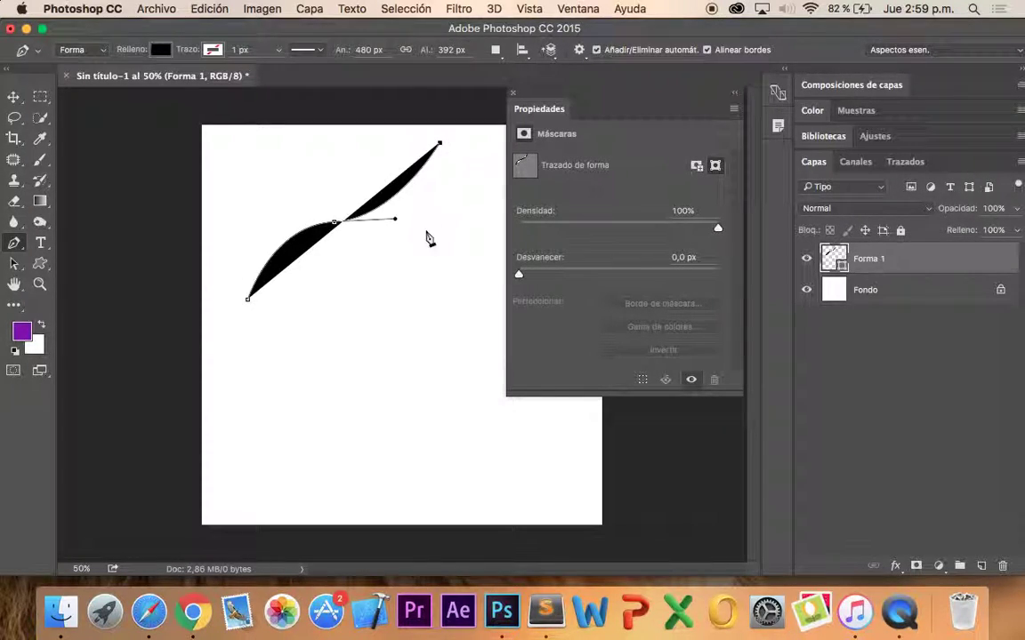
pyautogui.moveTo(418, 237); pyautogui.dragTo(379, 261)
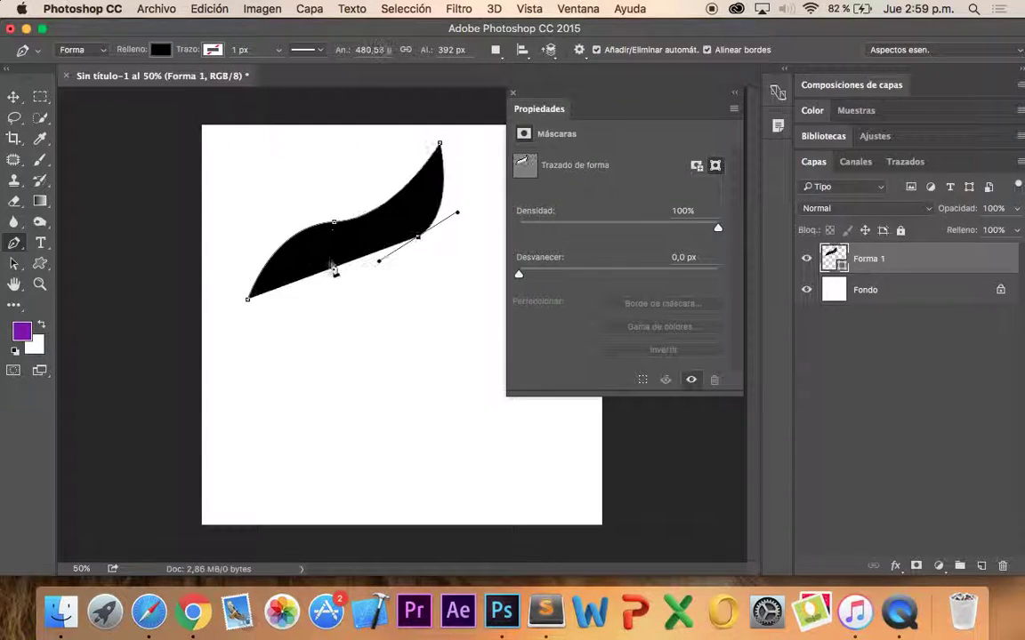
pyautogui.click(248, 301)
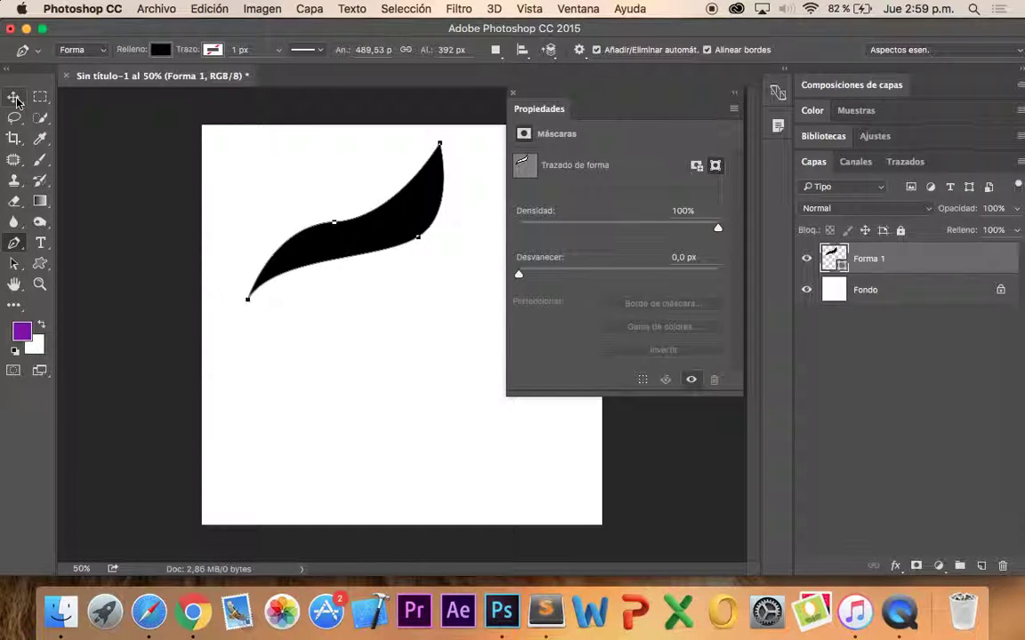
pyautogui.click(13, 243)
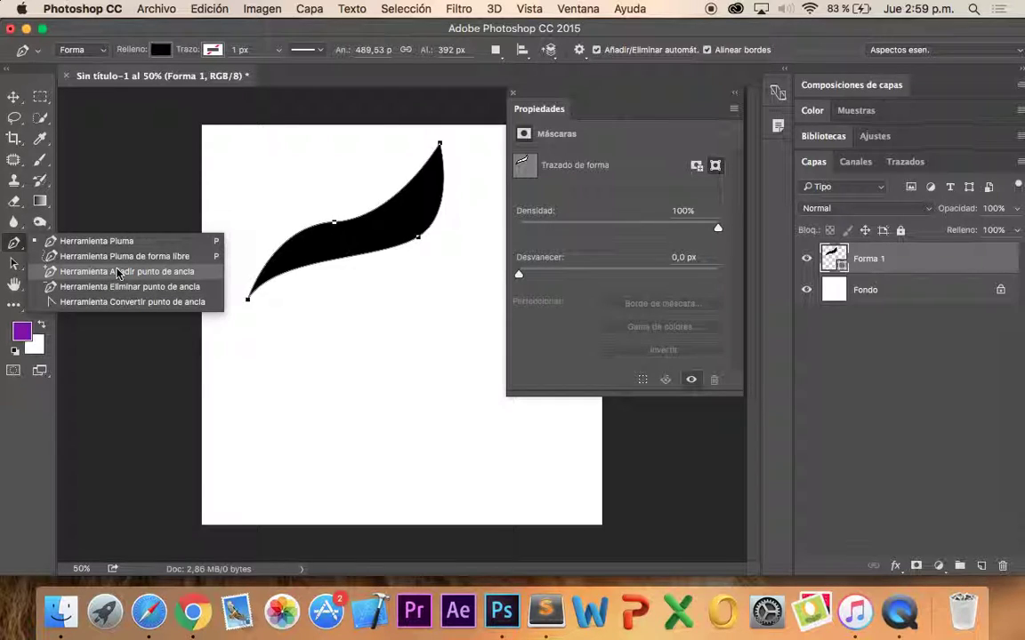
# Add two anchor points along the swoosh's upper edge
pyautogui.click(115, 272)
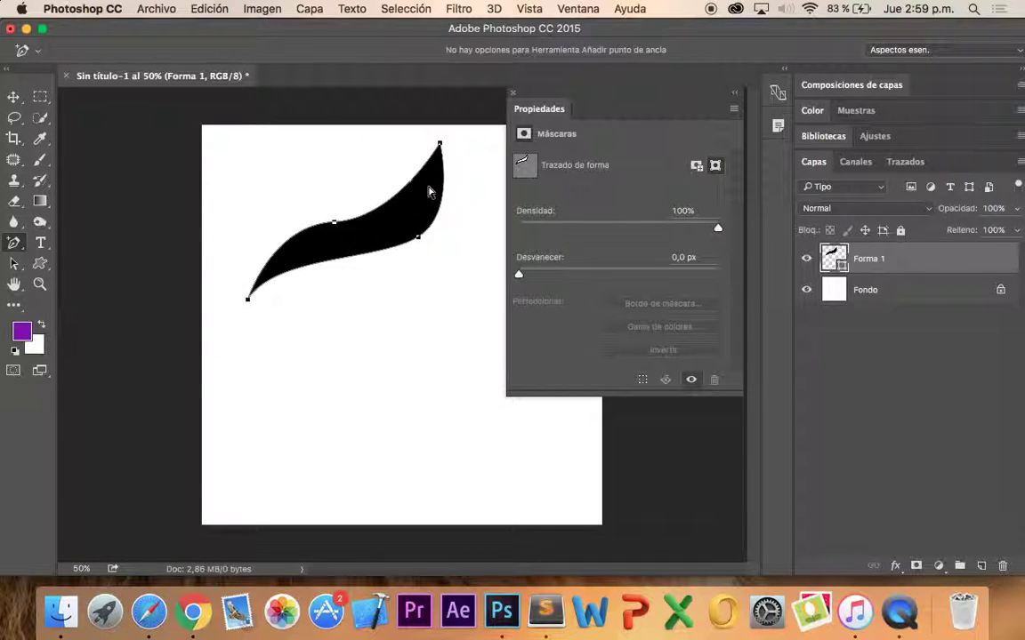
pyautogui.click(392, 199)
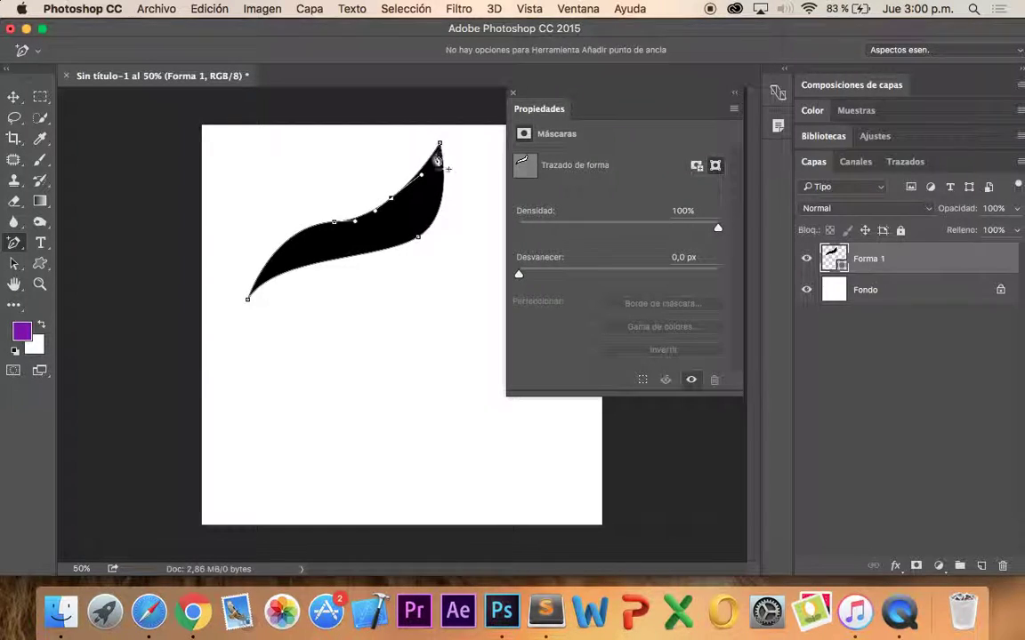
pyautogui.click(283, 243)
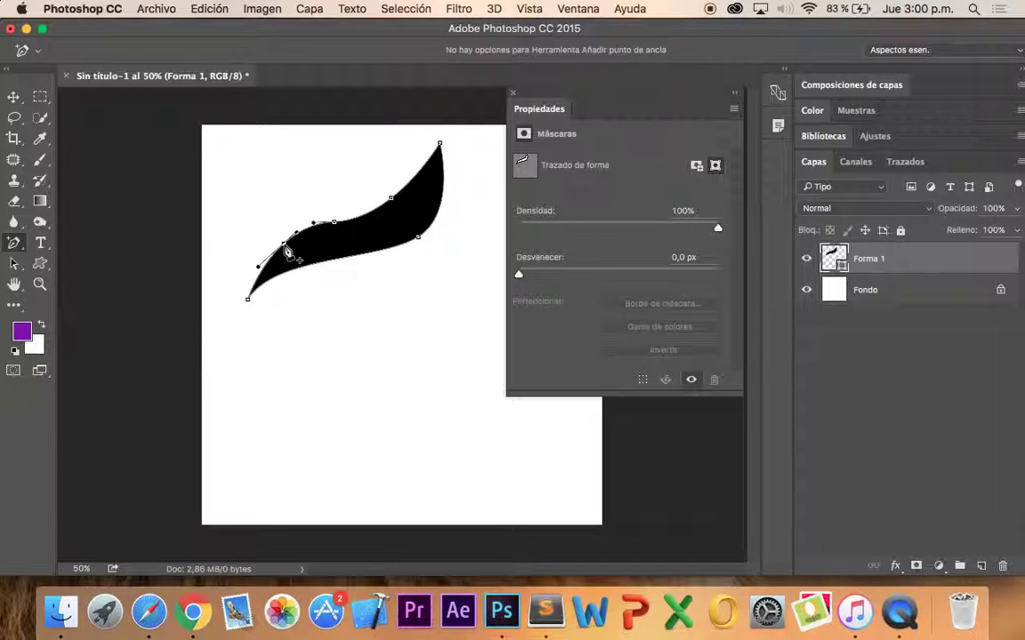
# Drag anchors upward so the top edge dips, then rises into a raised hump
pyautogui.click(13, 264)
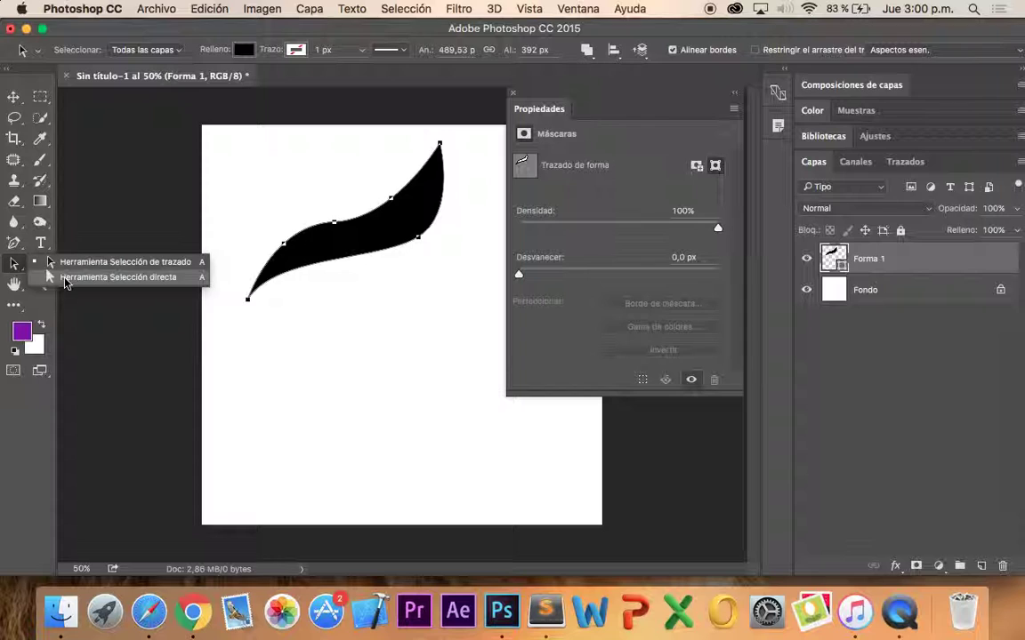
pyautogui.click(64, 278)
pyautogui.moveTo(286, 245); pyautogui.dragTo(270, 234)
pyautogui.click(256, 222)
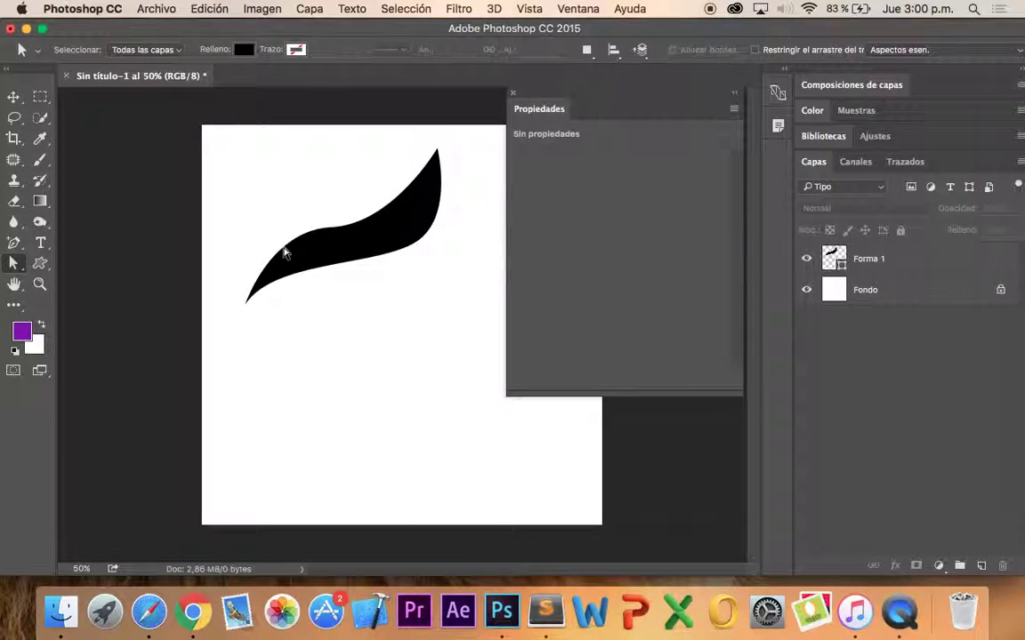
pyautogui.click(285, 253)
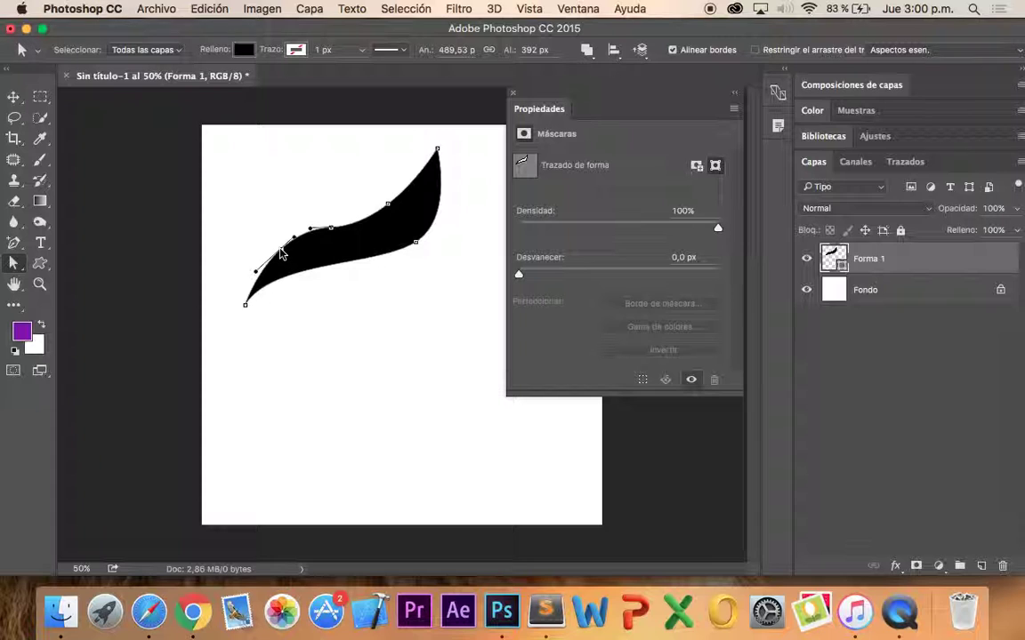
pyautogui.moveTo(282, 251)
pyautogui.mouseDown()
pyautogui.moveTo(265, 237)
pyautogui.moveTo(271, 193)
pyautogui.moveTo(342, 235)
pyautogui.mouseUp()
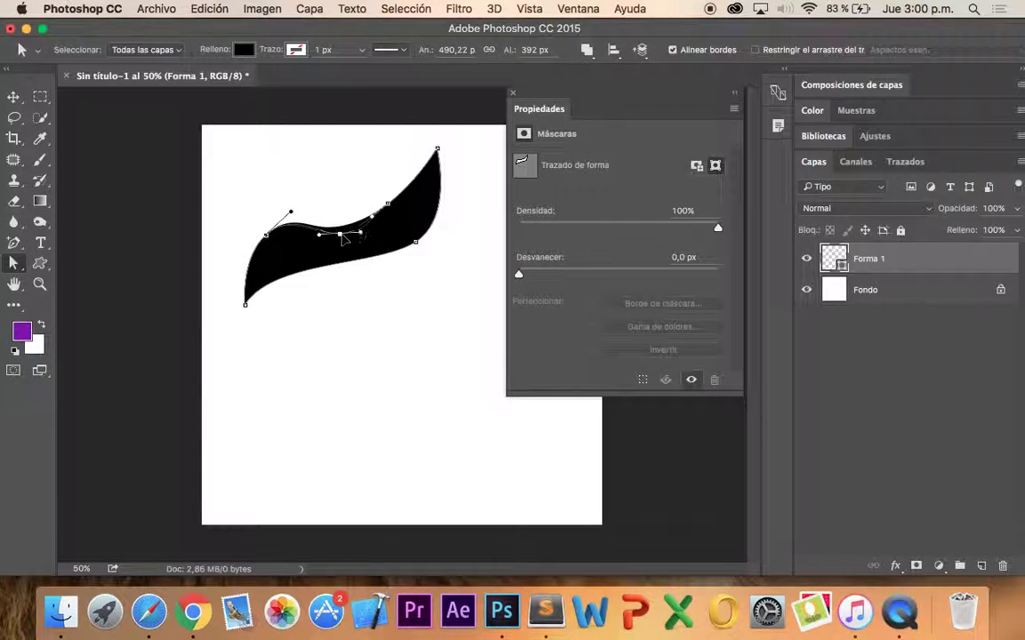
pyautogui.moveTo(387, 206)
pyautogui.mouseDown()
pyautogui.moveTo(374, 178)
pyautogui.moveTo(424, 135)
pyautogui.mouseUp()
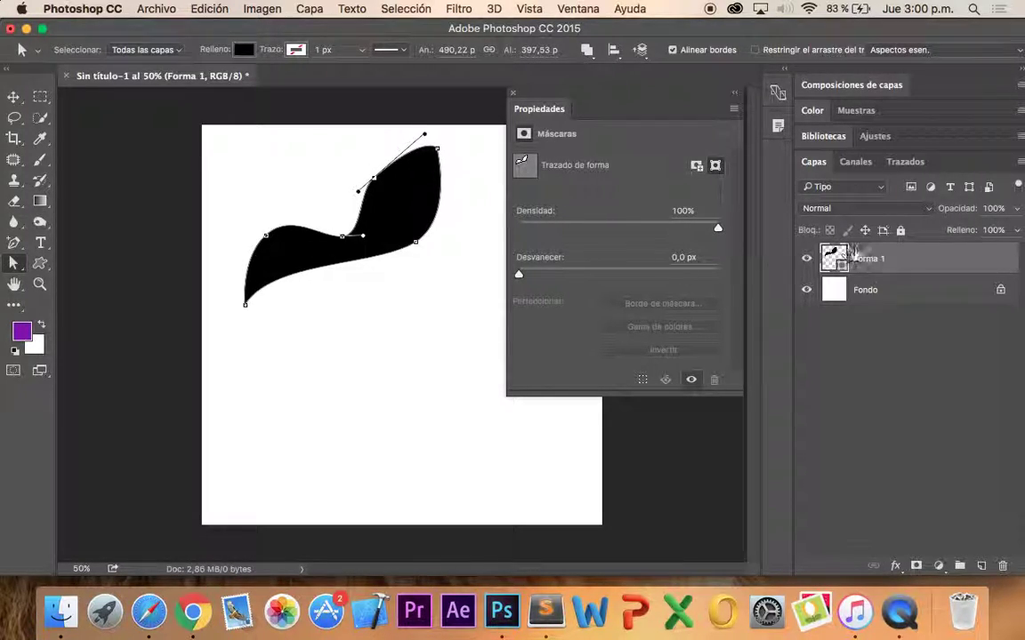
pyautogui.click(14, 96)
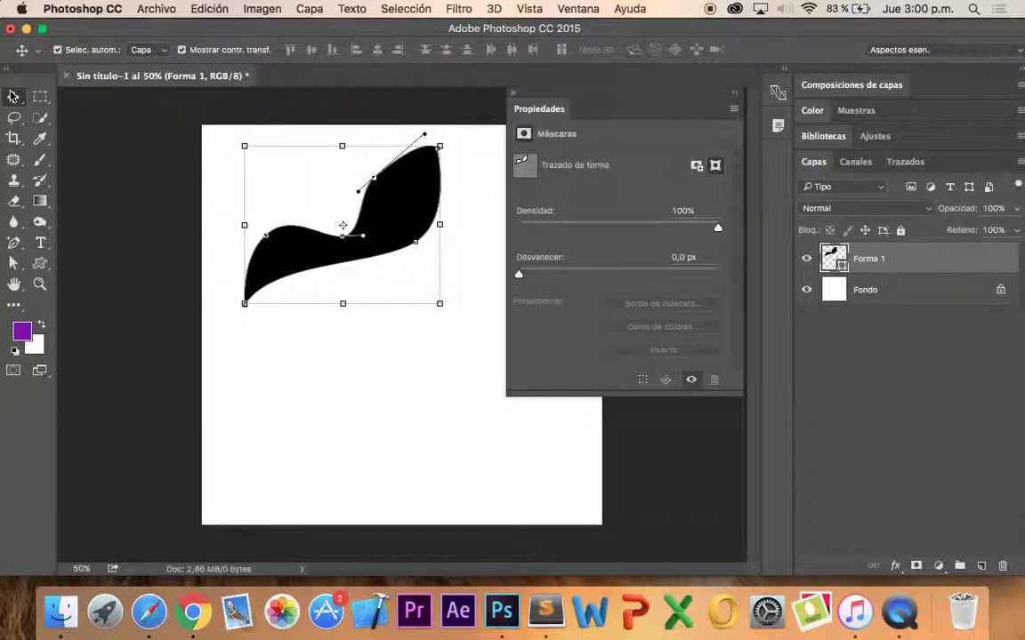
# Delete Forma 1 and draw a black rounded rectangle in the upper canvas
pyautogui.press('Delete')
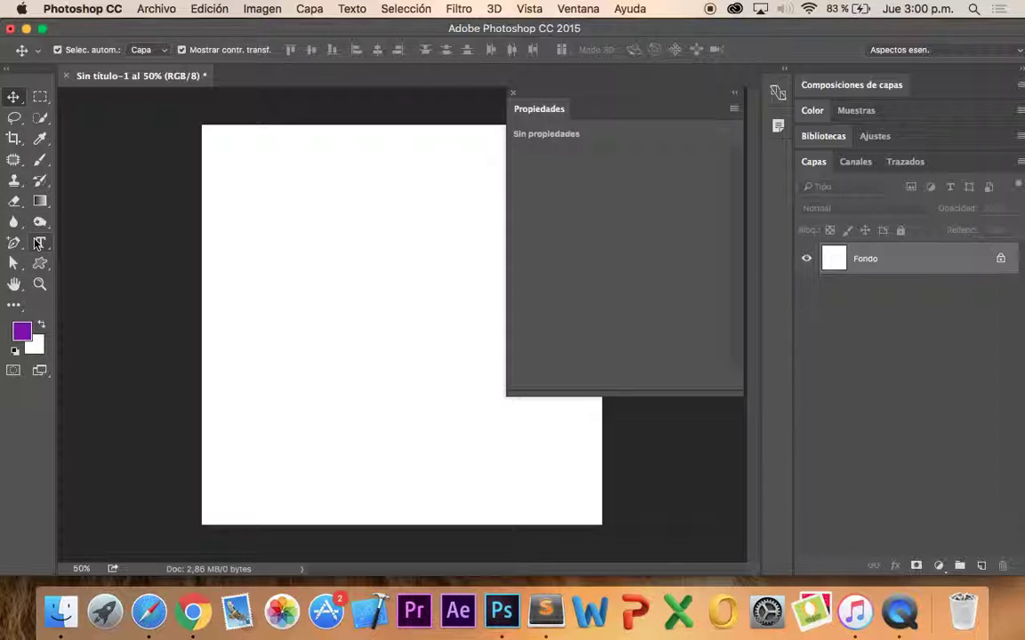
pyautogui.click(42, 266)
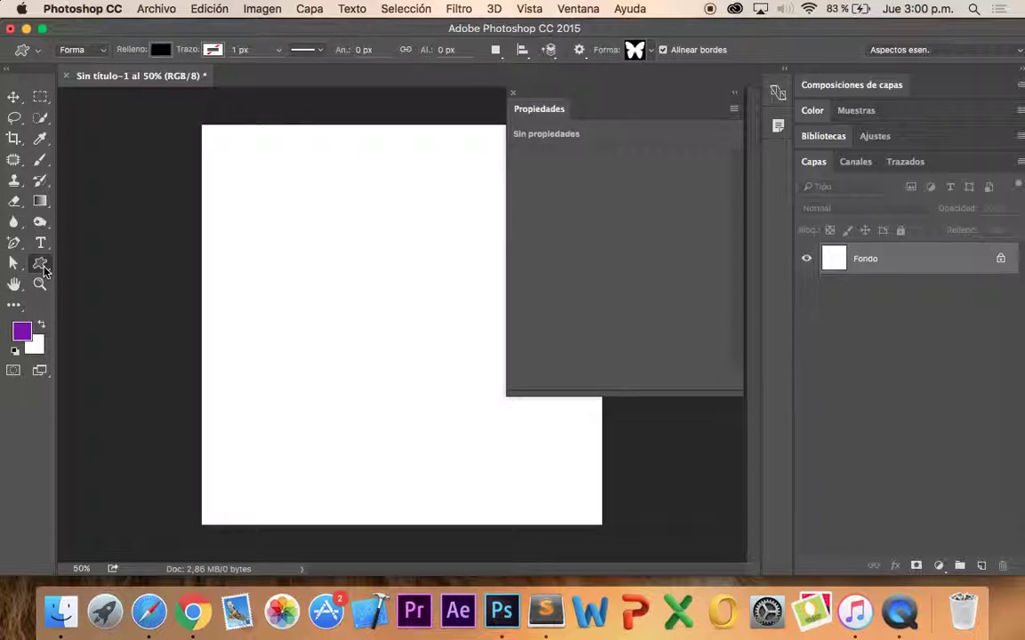
pyautogui.rightClick(43, 267)
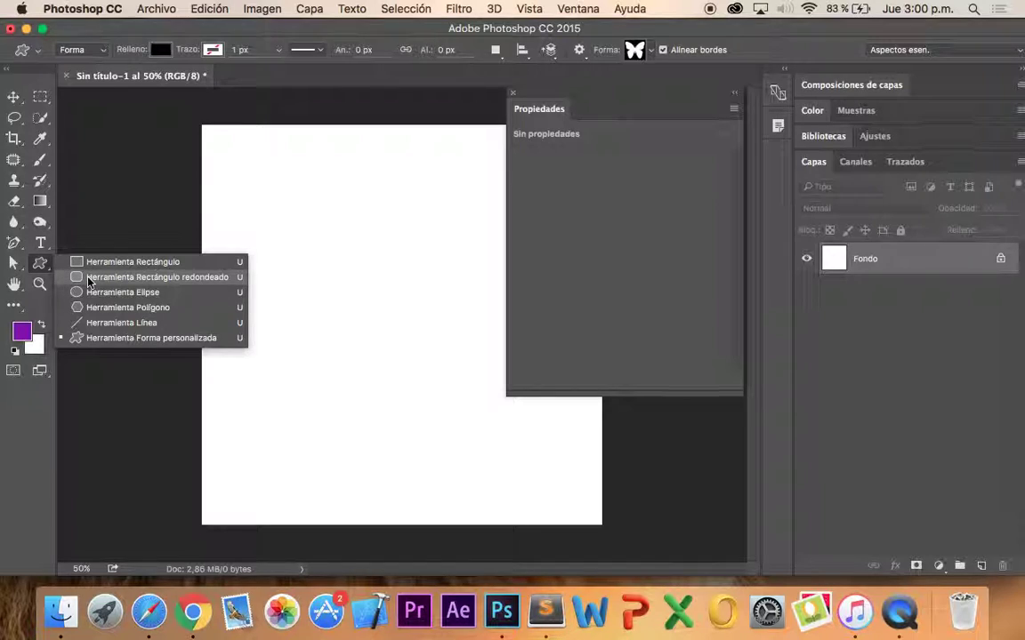
pyautogui.click(89, 277)
pyautogui.moveTo(279, 210)
pyautogui.mouseDown()
pyautogui.moveTo(302, 250)
pyautogui.moveTo(475, 372)
pyautogui.mouseUp()
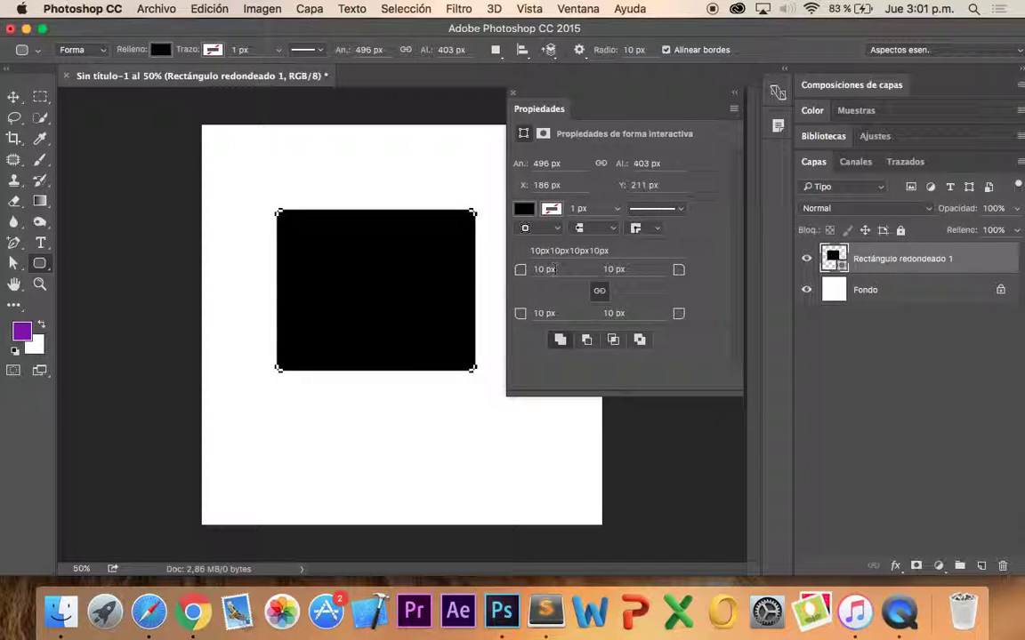
# Set all corner radii to 30 px, after first trying 20 px
pyautogui.click(554, 268)
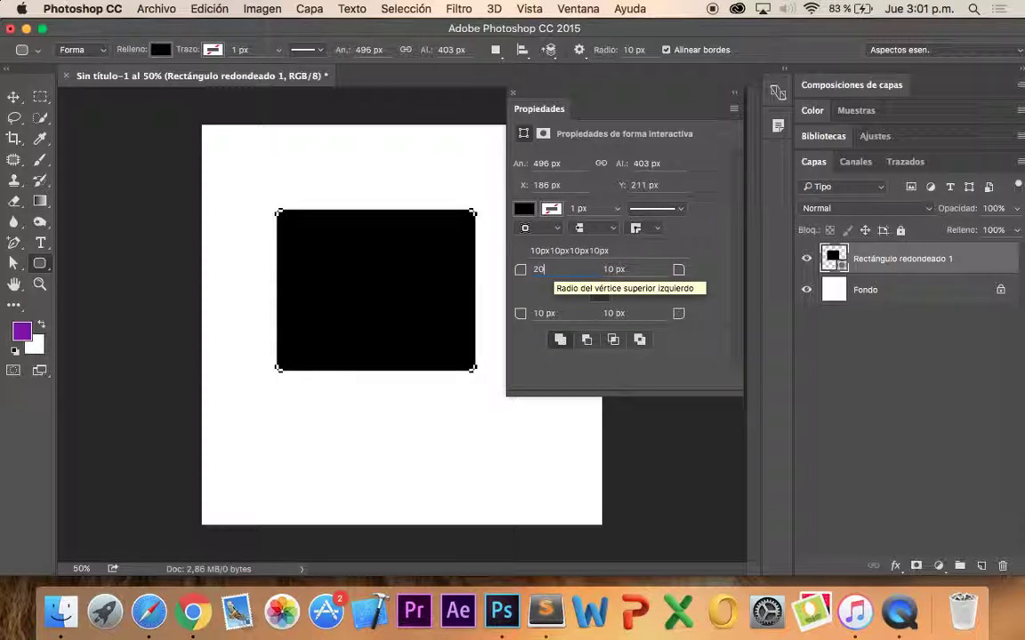
pyautogui.write('20')
pyautogui.press('Return')
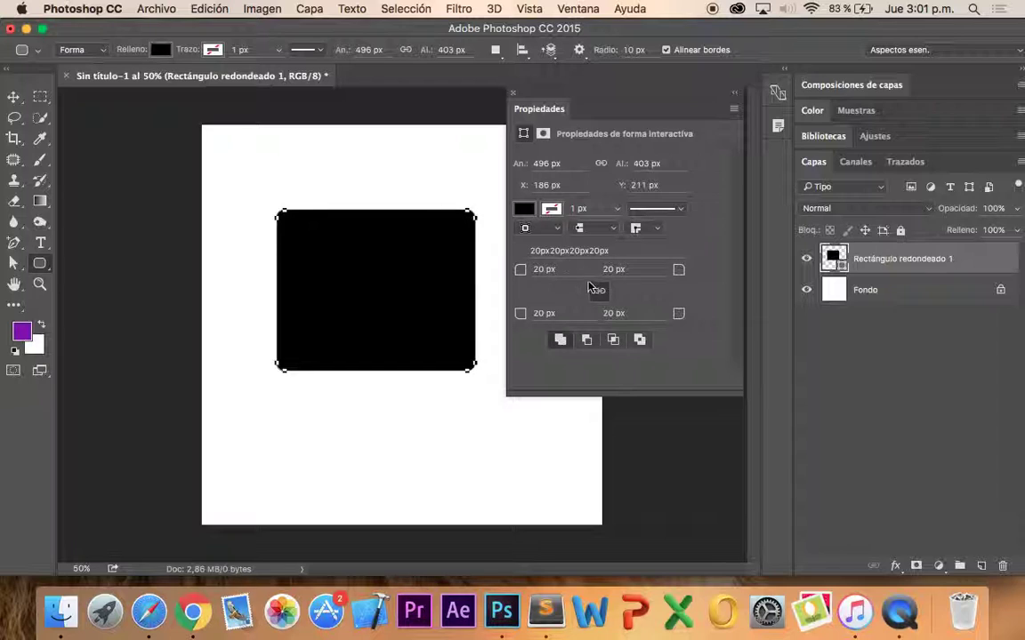
pyautogui.click(564, 270)
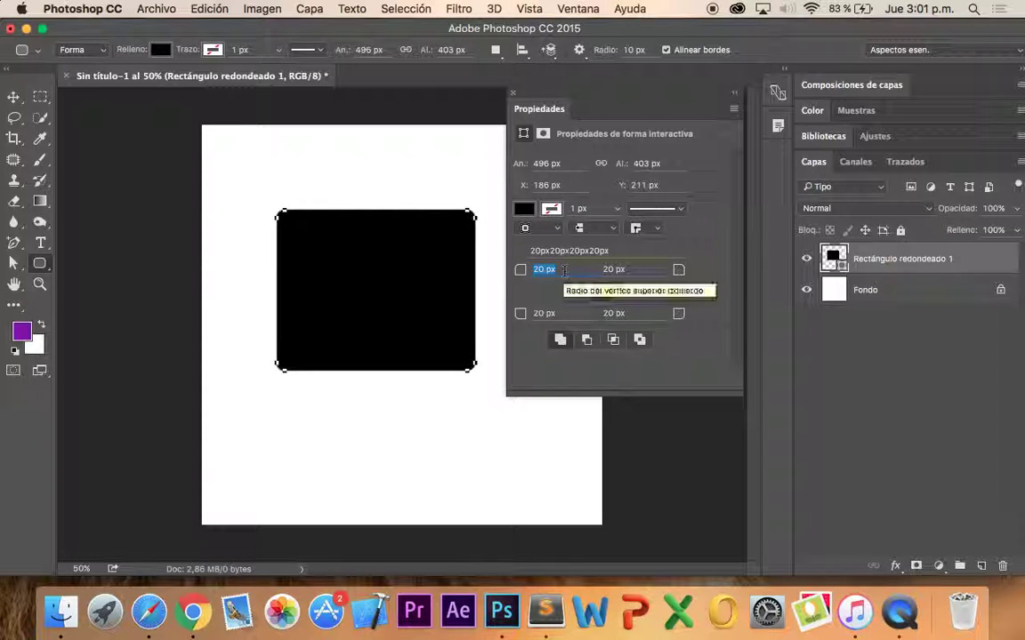
pyautogui.write('30')
pyautogui.press('Return')
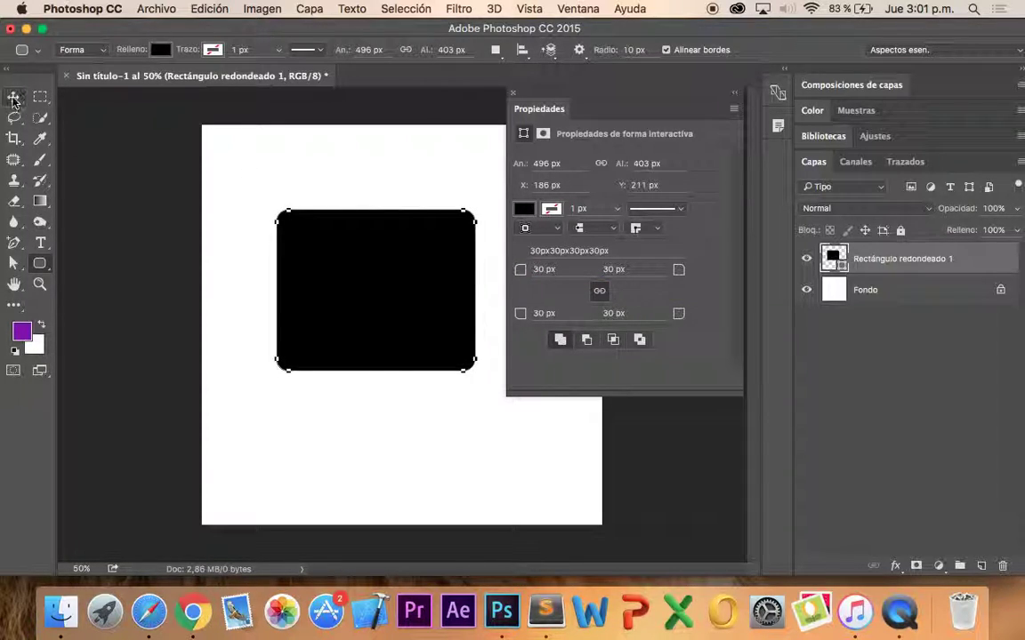
# Scale the rounded rectangle to 887 × 878 px at X 56, Y 61, docking Properties aside
pyautogui.click(13, 96)
pyautogui.moveTo(475, 371); pyautogui.dragTo(560, 439)
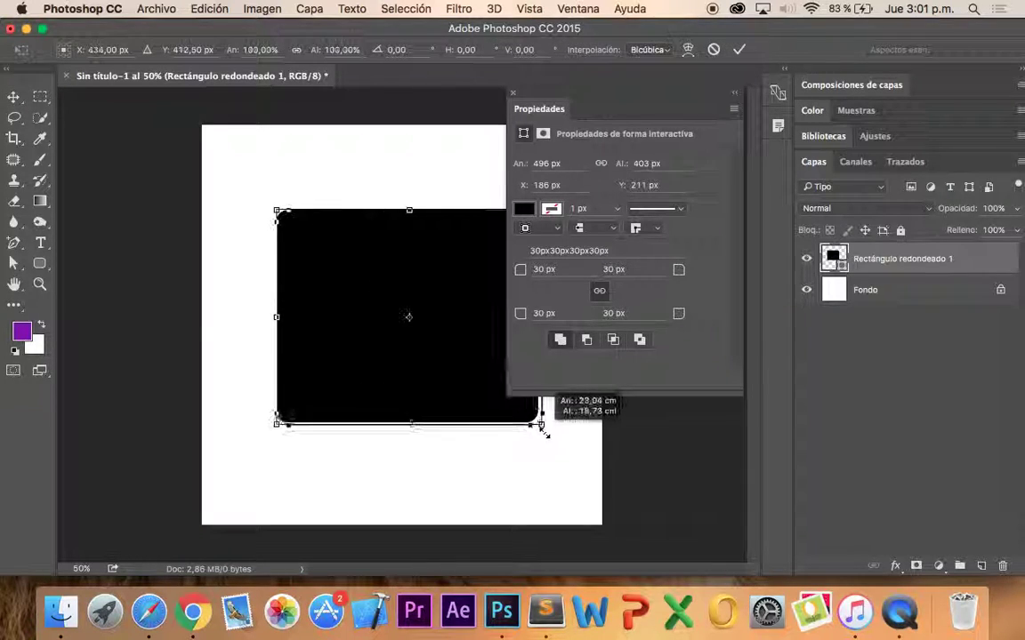
pyautogui.moveTo(496, 403); pyautogui.dragTo(442, 336)
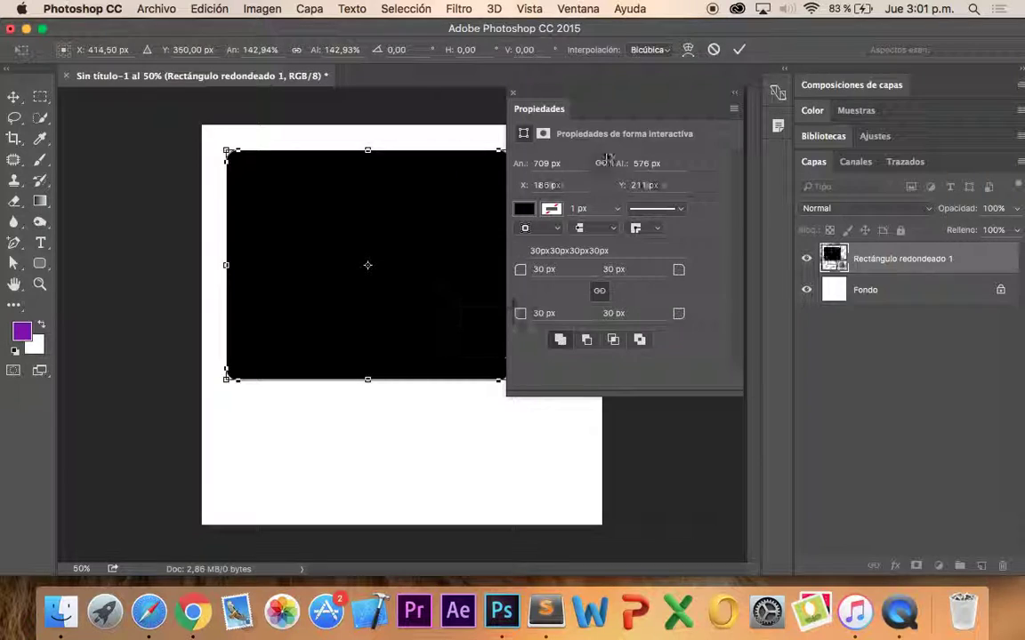
pyautogui.moveTo(557, 120); pyautogui.dragTo(827, 93)
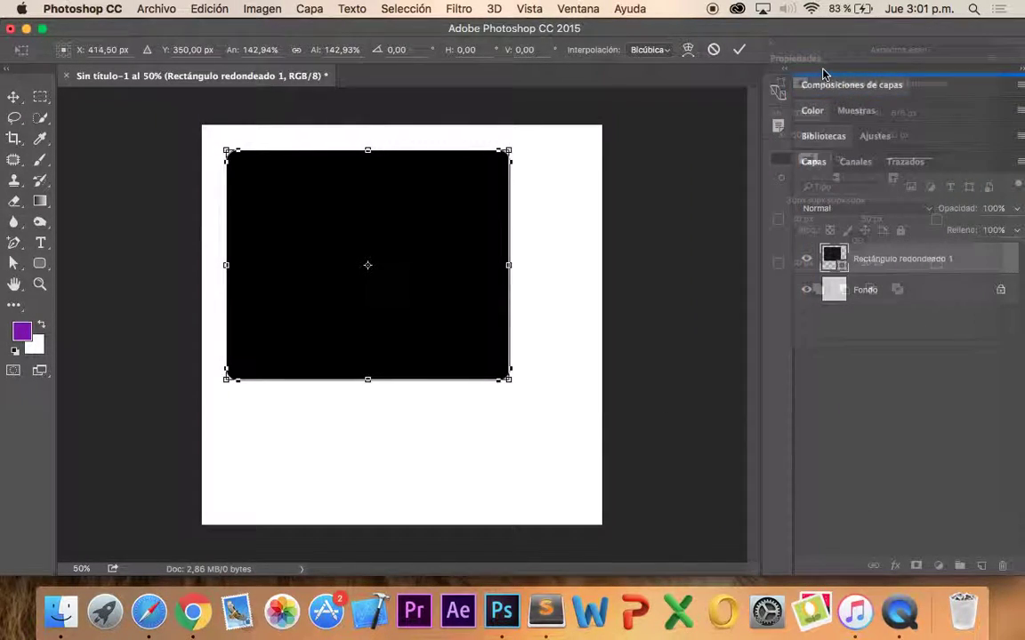
pyautogui.moveTo(827, 93); pyautogui.dragTo(831, 68)
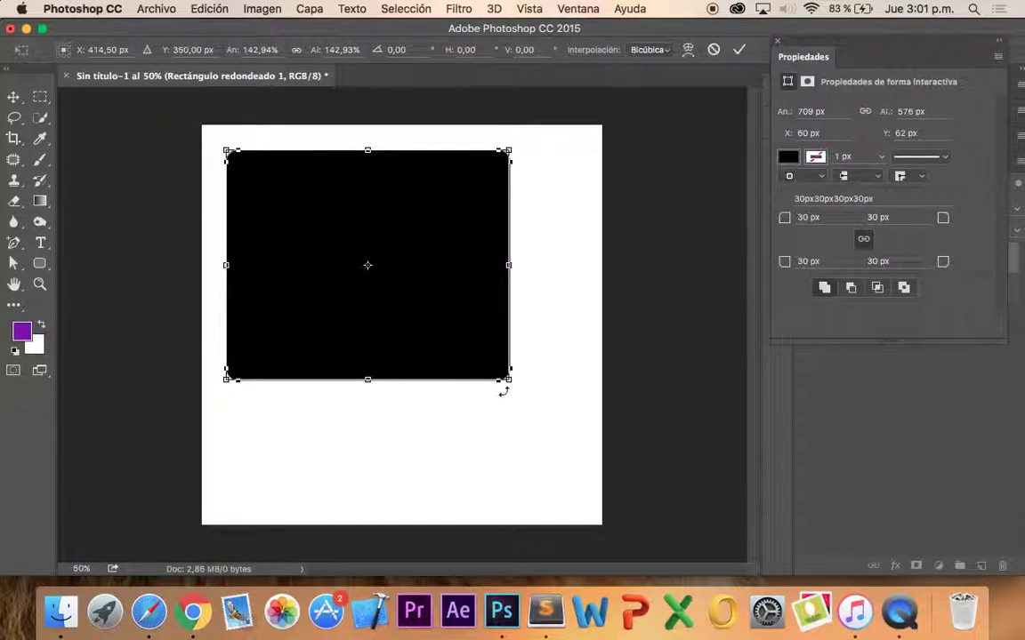
pyautogui.moveTo(512, 380); pyautogui.dragTo(583, 503)
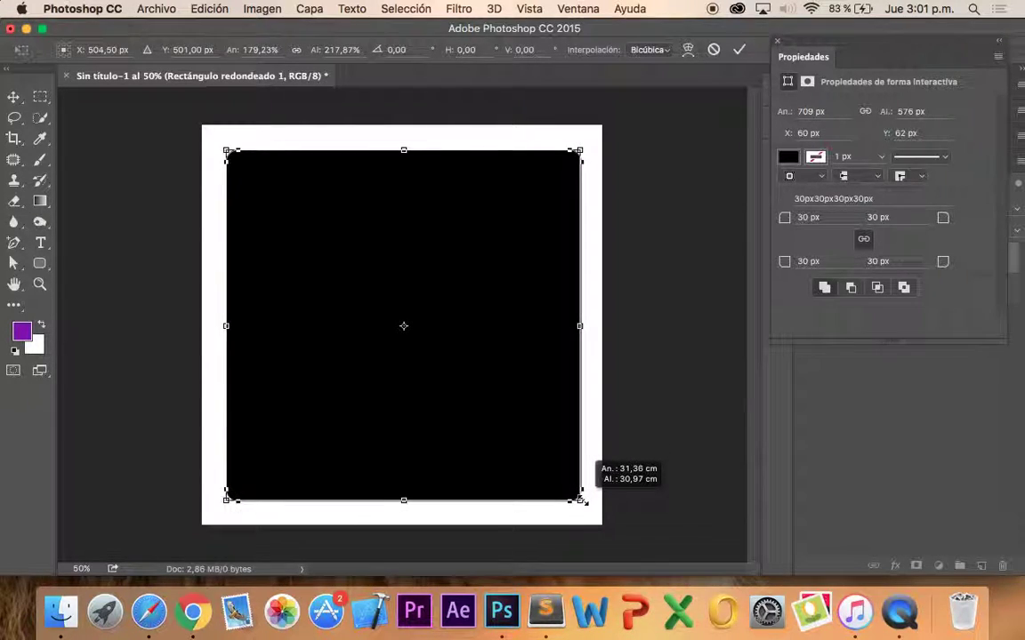
pyautogui.press('Return')
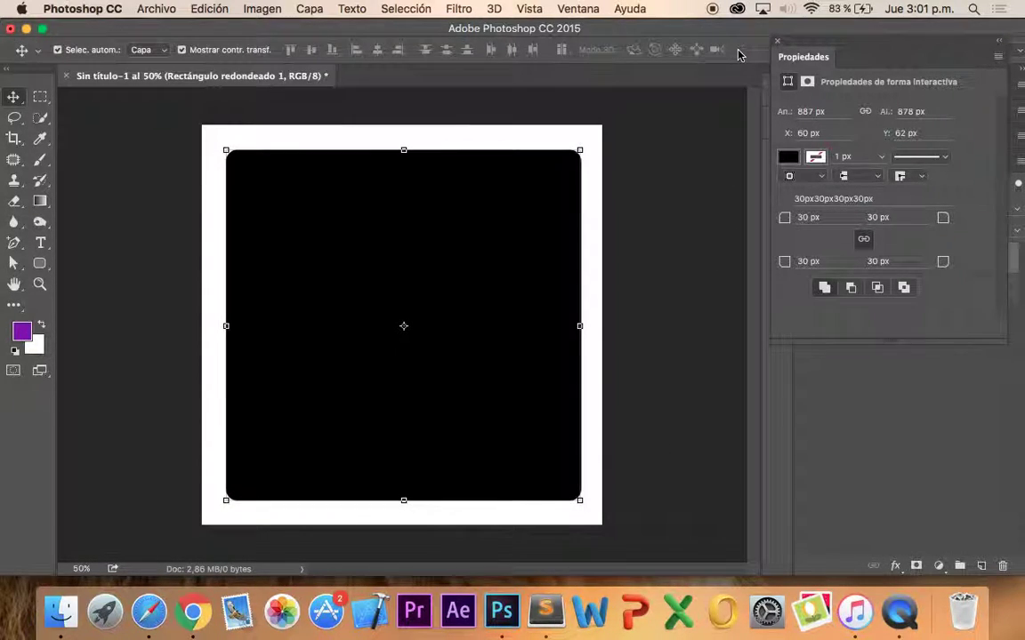
pyautogui.moveTo(481, 274); pyautogui.dragTo(477, 272)
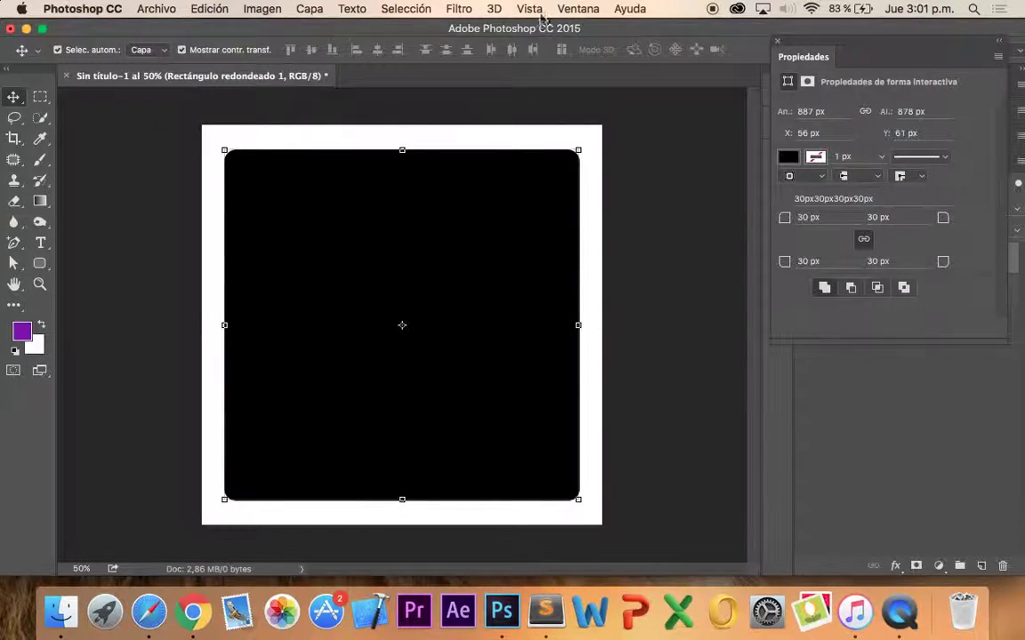
# Show the Styles panel and apply a cyan gradient style to the rectangle
pyautogui.click(580, 9)
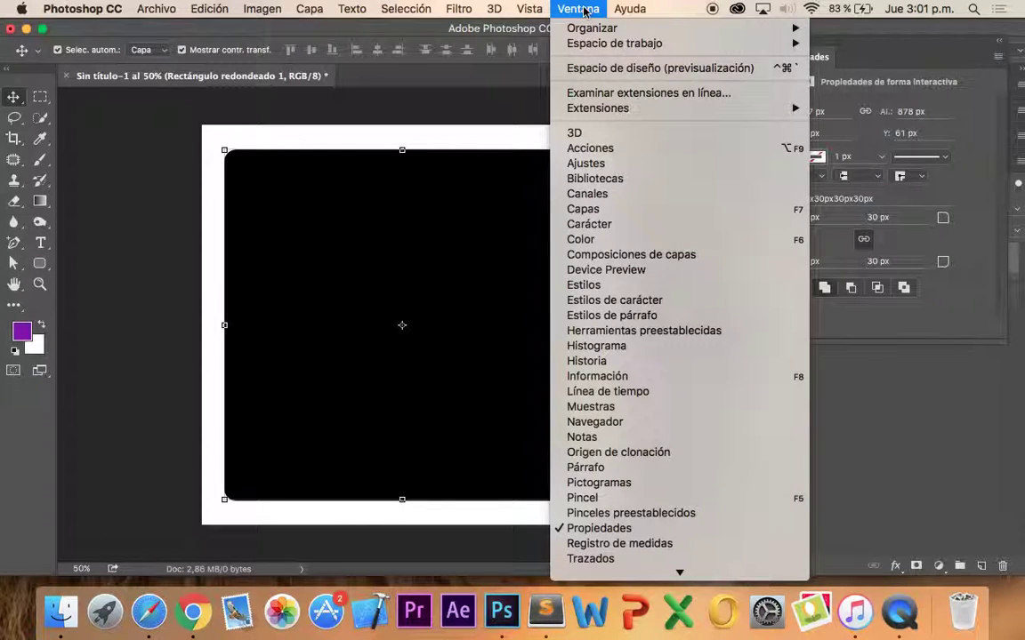
pyautogui.click(629, 284)
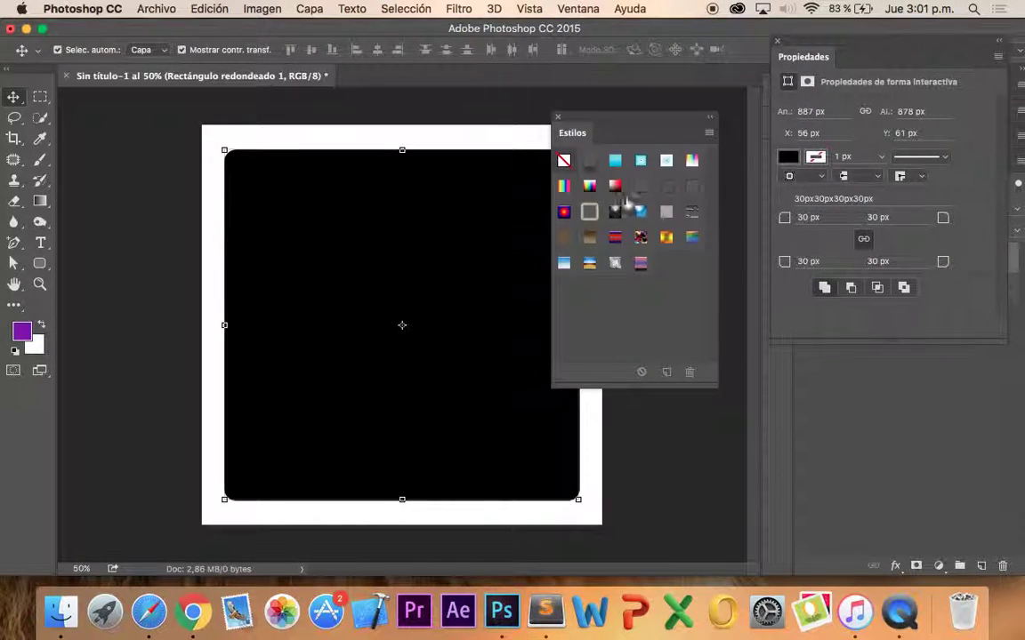
pyautogui.moveTo(578, 138); pyautogui.dragTo(650, 93)
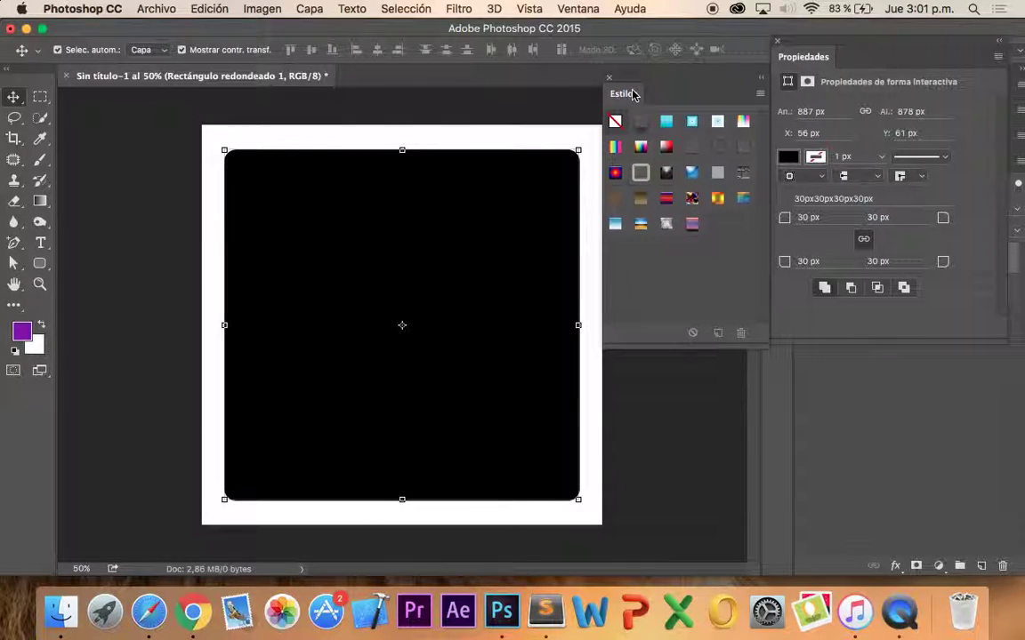
pyautogui.click(685, 116)
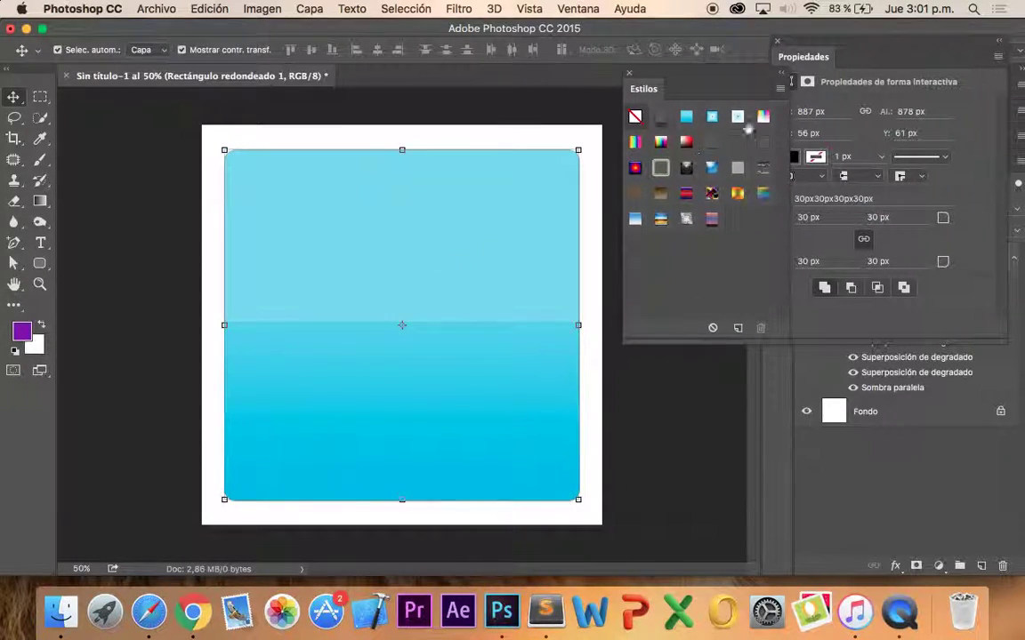
# Replace the current styles with the Botones style set
pyautogui.click(779, 93)
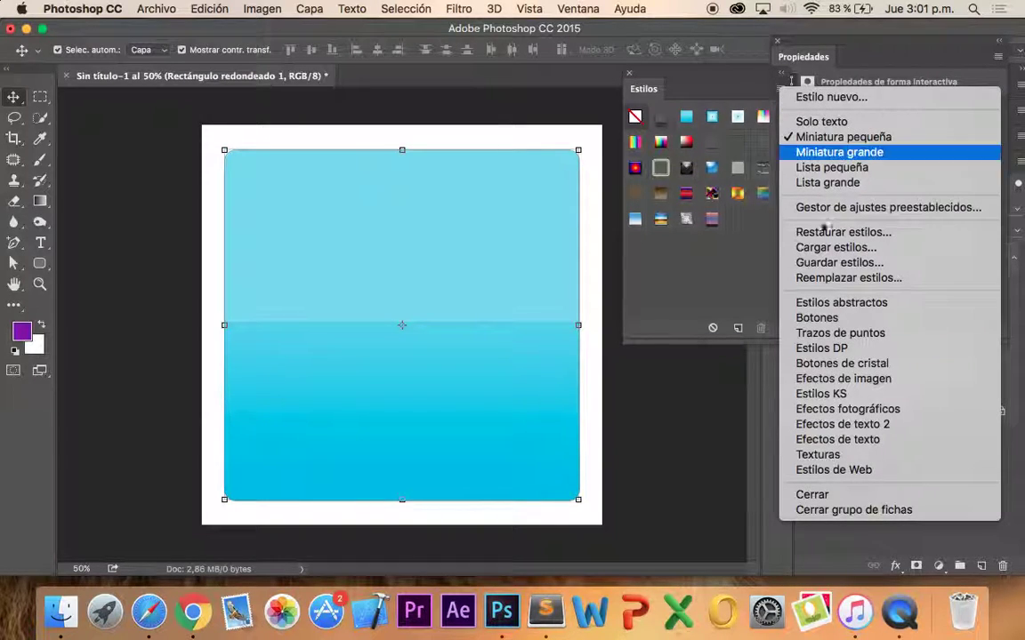
pyautogui.click(834, 319)
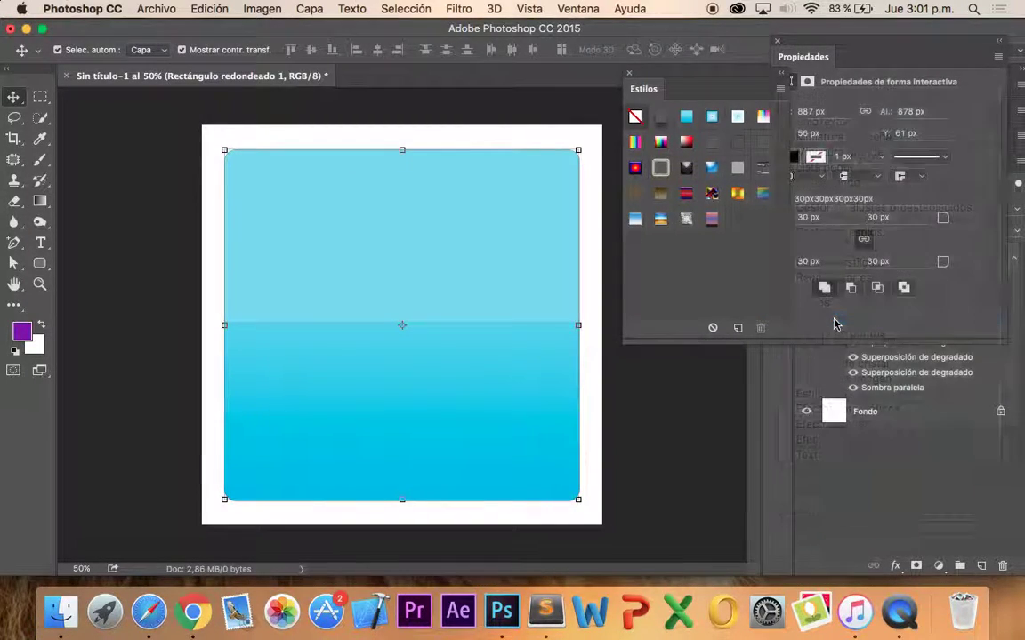
pyautogui.click(650, 233)
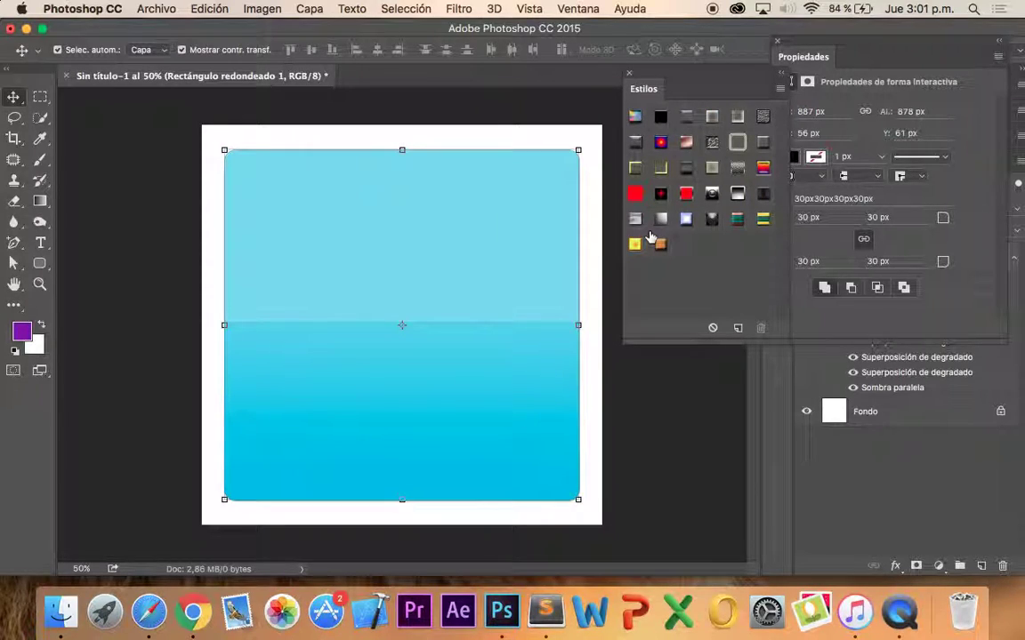
# Try several Botones styles, ending on the dark textured pattern style
pyautogui.click(656, 221)
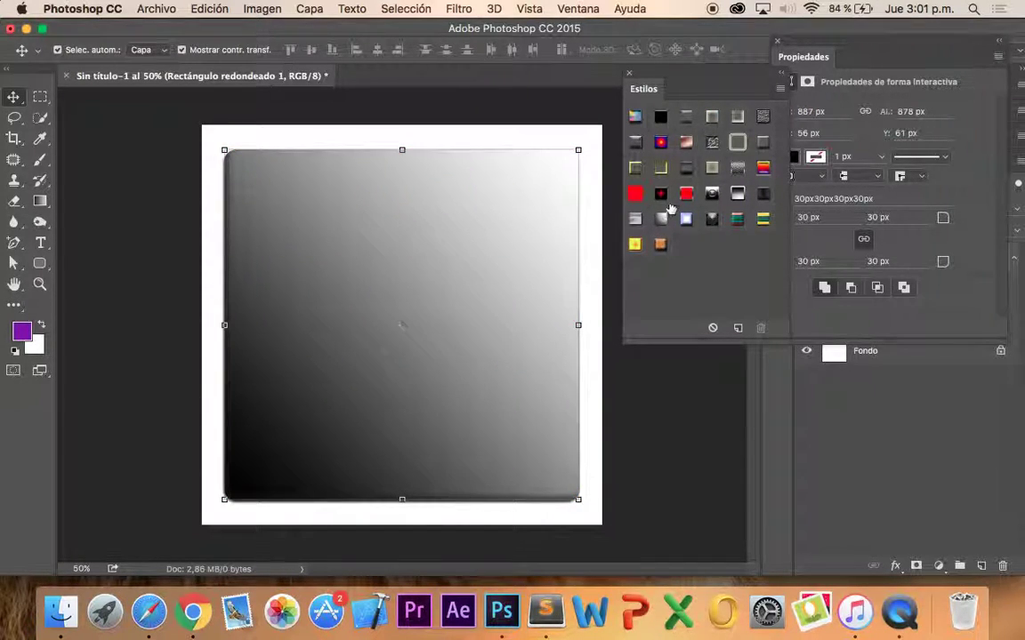
pyautogui.click(686, 194)
pyautogui.click(712, 195)
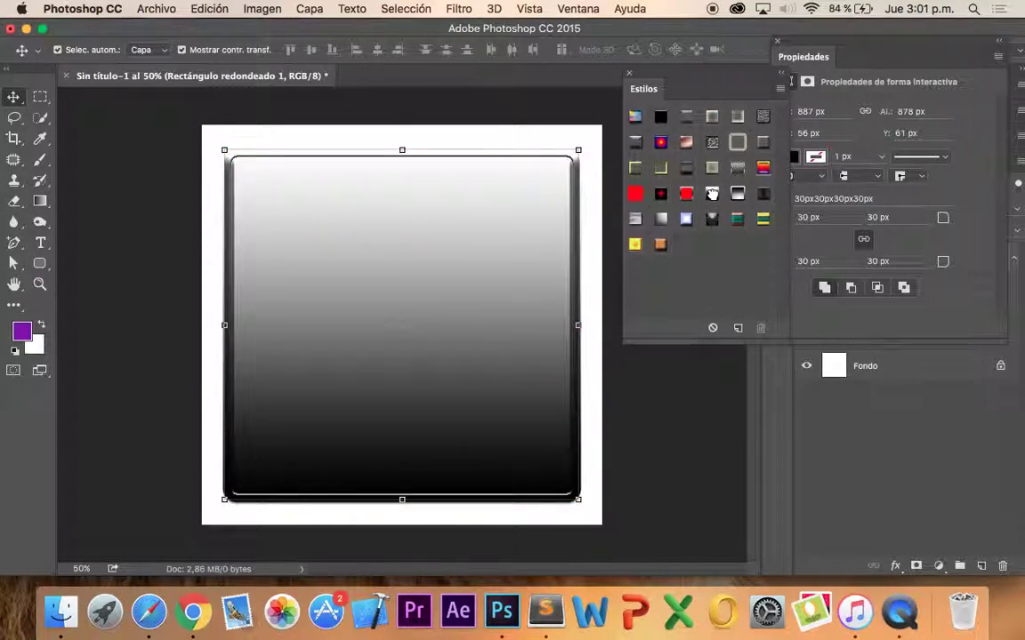
pyautogui.click(717, 173)
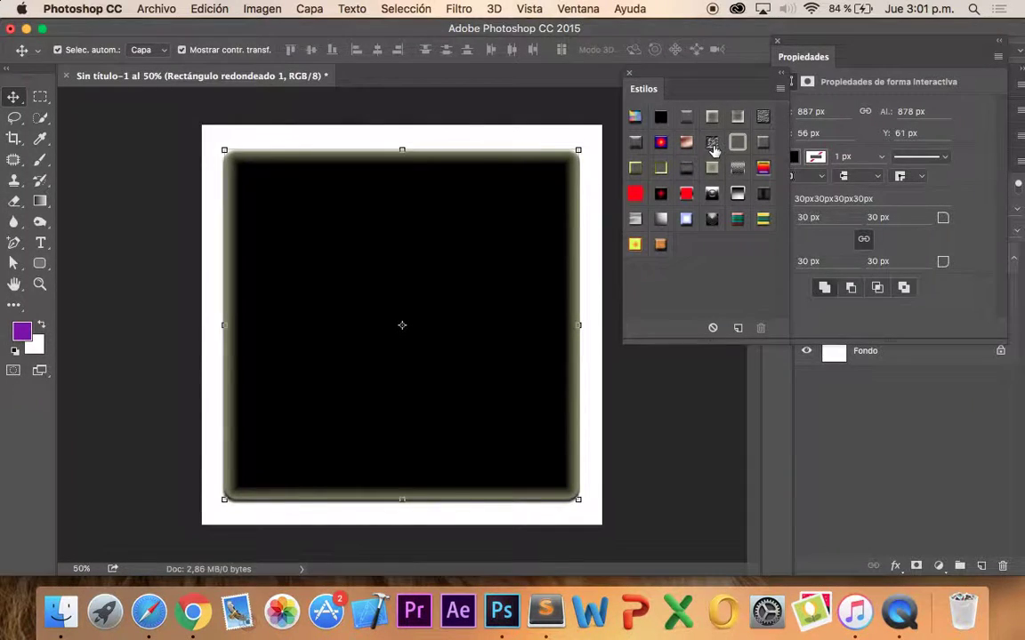
pyautogui.click(738, 141)
pyautogui.click(778, 92)
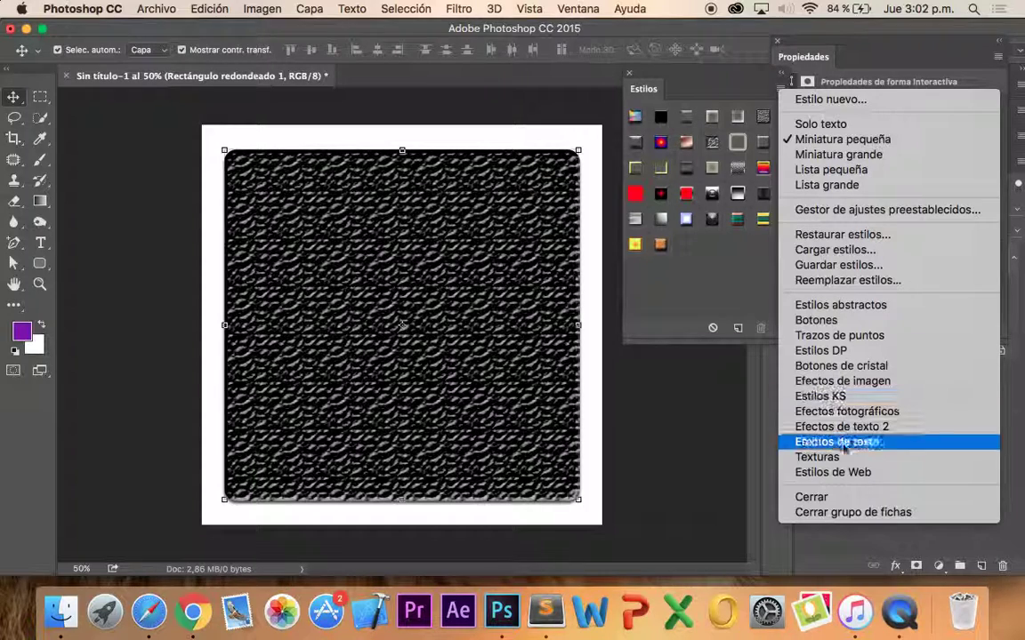
# Replace the styles with the Estilos de Web set and try several grey bevel styles
pyautogui.click(827, 472)
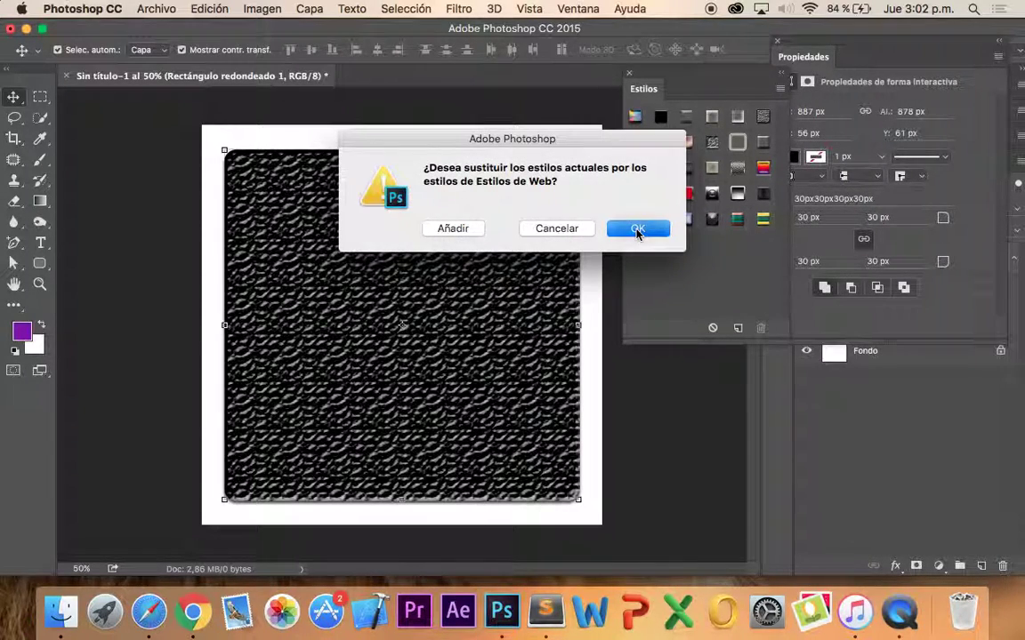
pyautogui.click(635, 228)
pyautogui.click(659, 194)
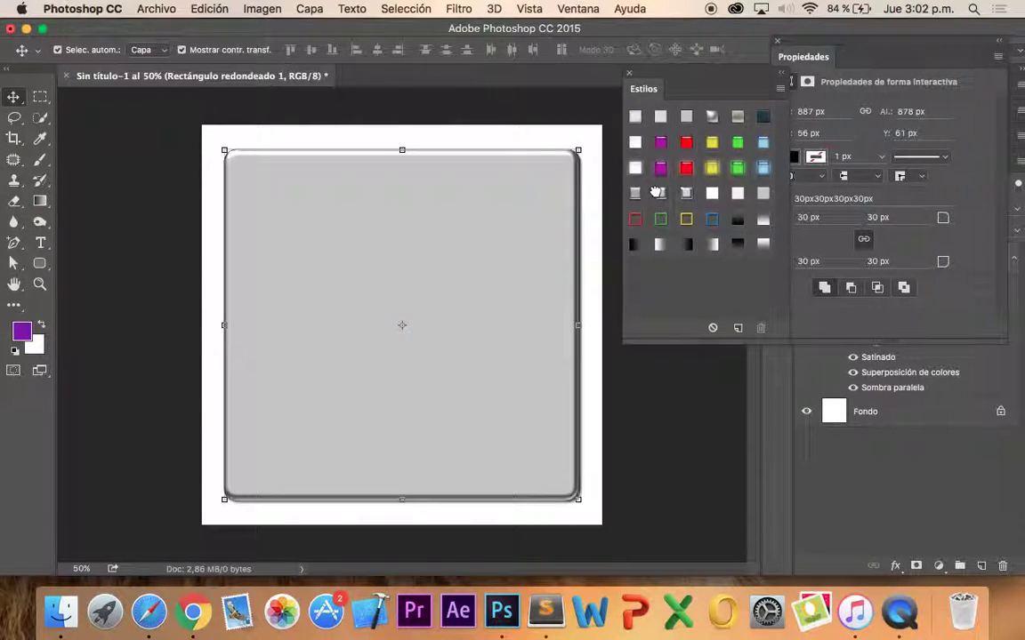
pyautogui.click(633, 193)
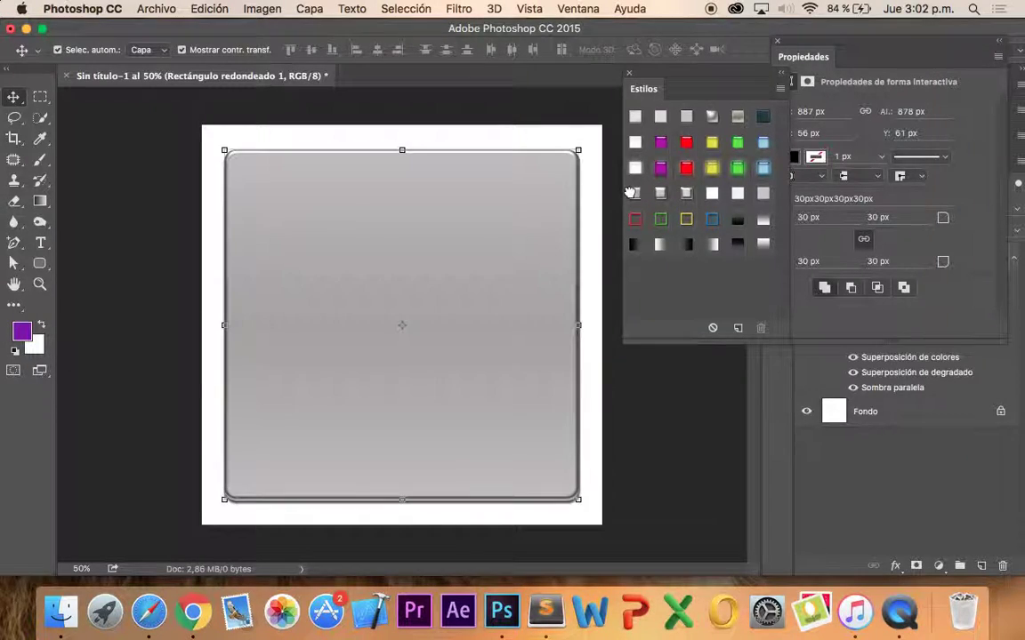
pyautogui.click(685, 194)
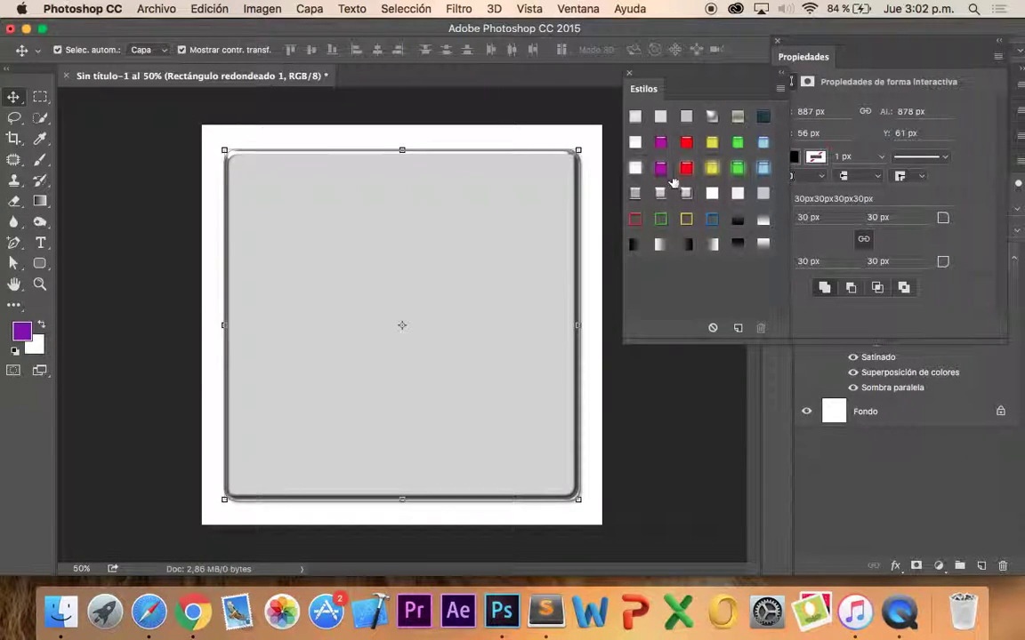
# Apply the grey bevelled web-button style, cancelling the New Style dialog
pyautogui.click(714, 115)
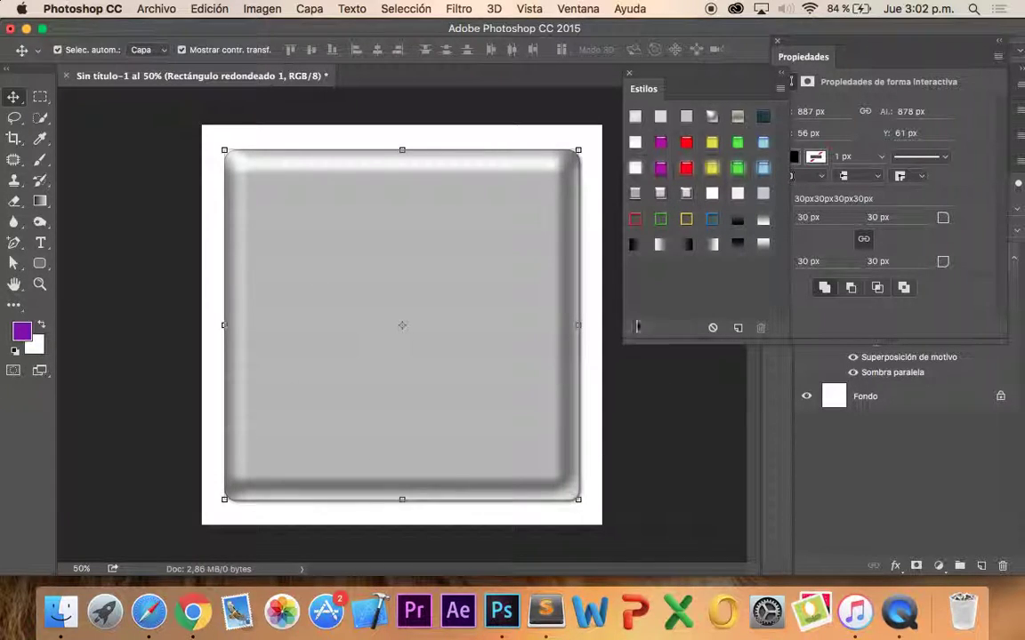
pyautogui.click(671, 300)
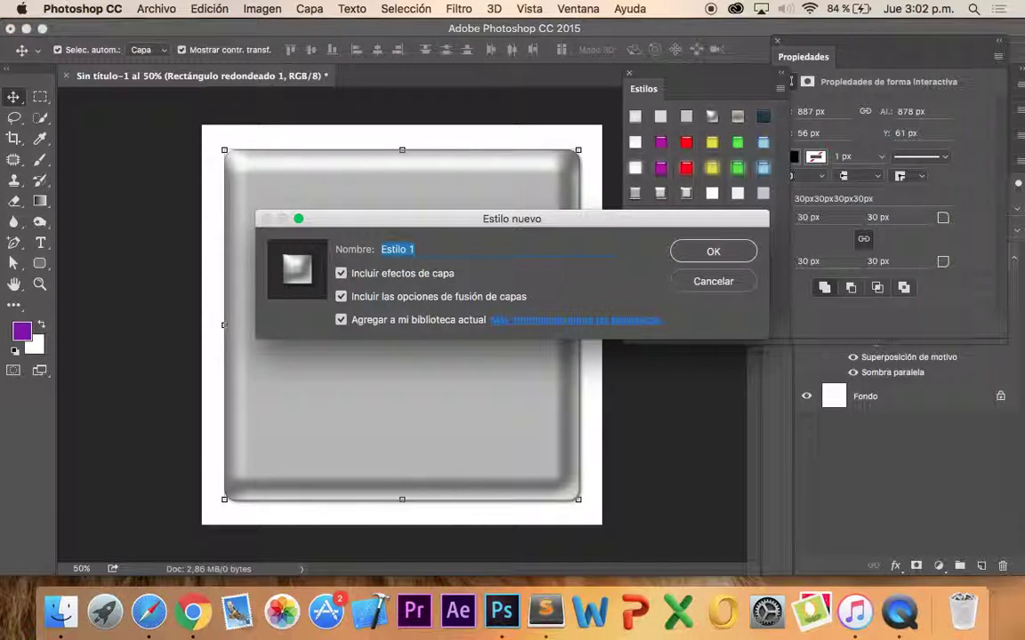
pyautogui.click(736, 283)
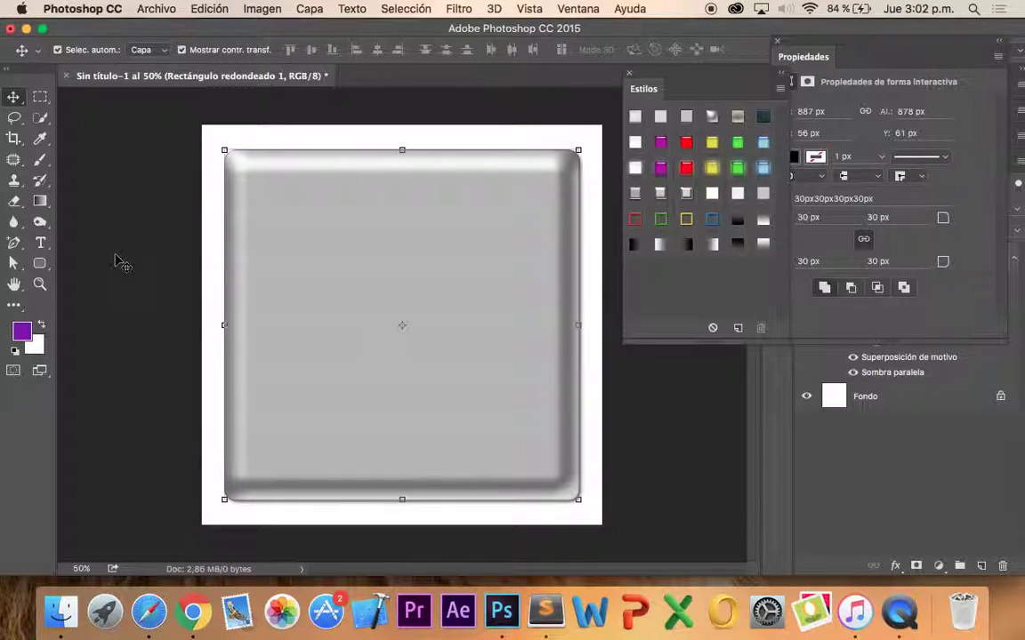
# Select the Ellipse Tool and rearrange panels so Layers shows the rectangle's six effects
pyautogui.click(39, 265)
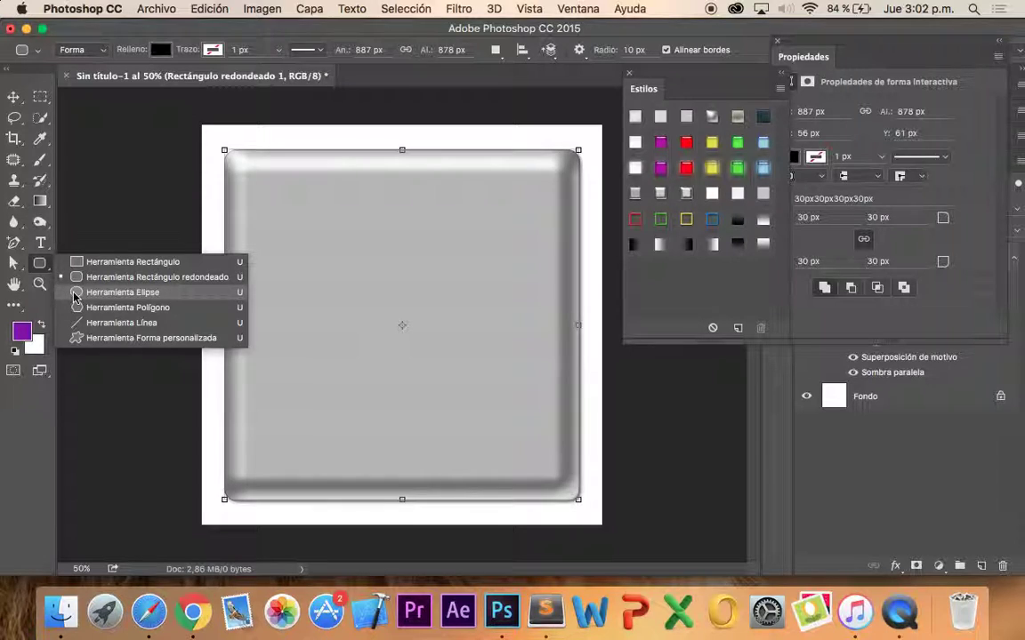
pyautogui.click(74, 293)
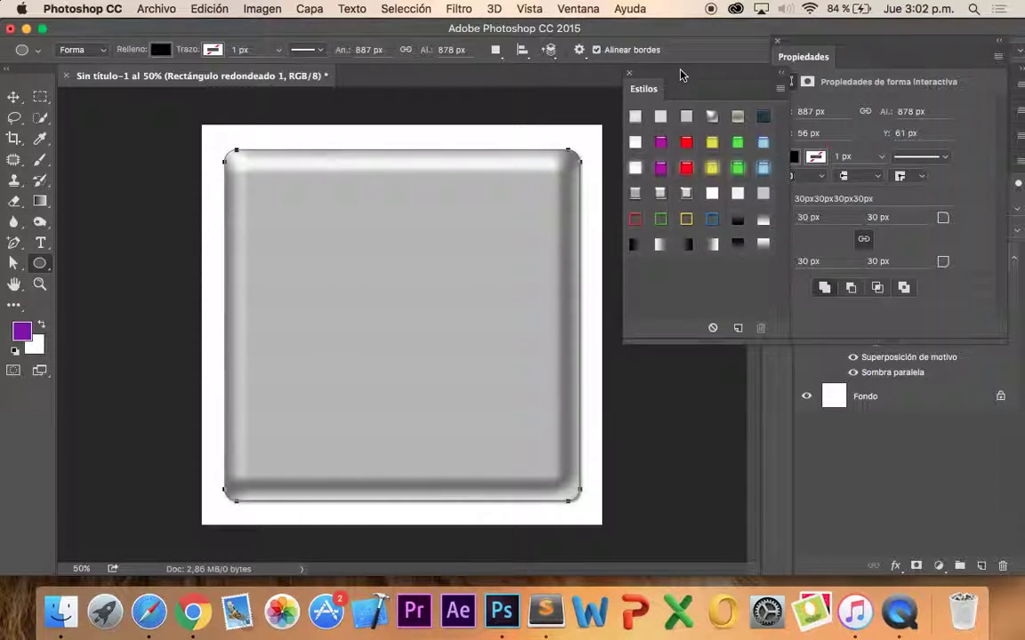
pyautogui.moveTo(682, 72)
pyautogui.mouseDown()
pyautogui.moveTo(655, 43)
pyautogui.moveTo(663, 37)
pyautogui.mouseUp()
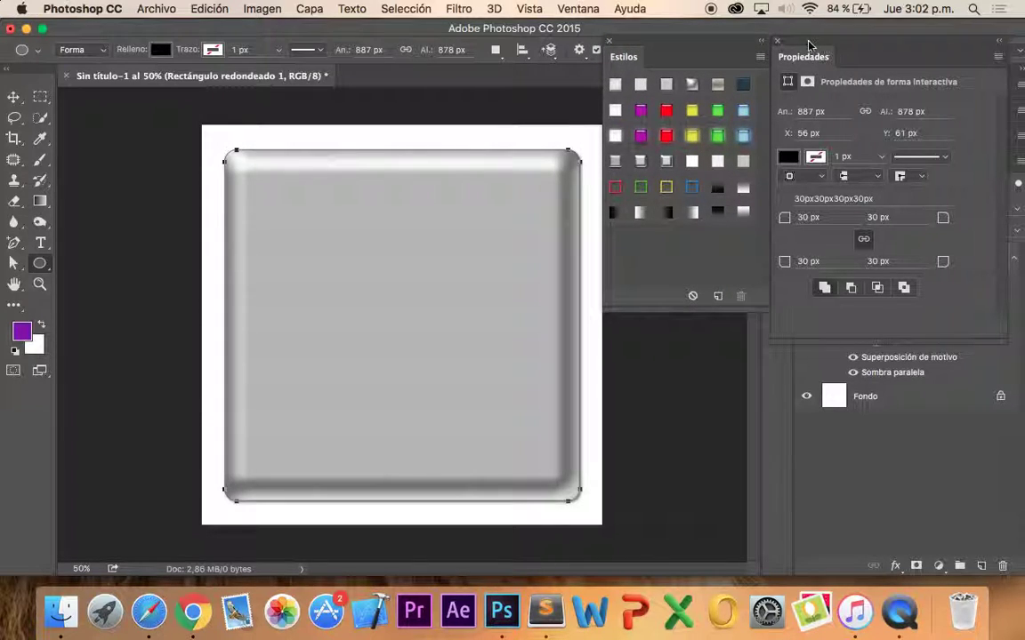
pyautogui.moveTo(805, 45); pyautogui.dragTo(827, 62)
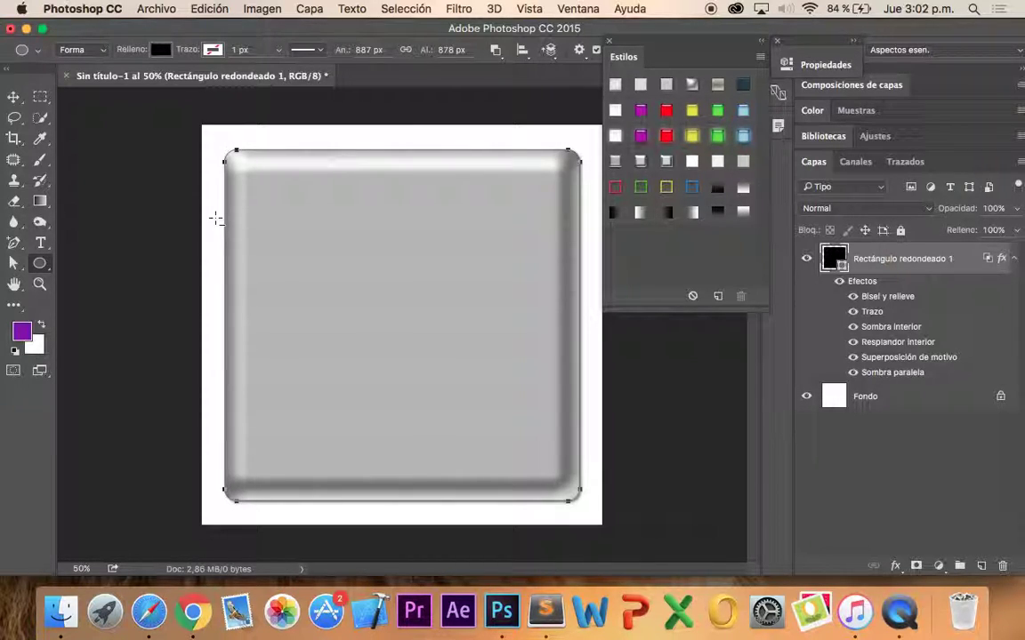
# Try cutting circles over the tile's top-left corner, undoing the failed attempts
pyautogui.moveTo(216, 219); pyautogui.dragTo(274, 275)
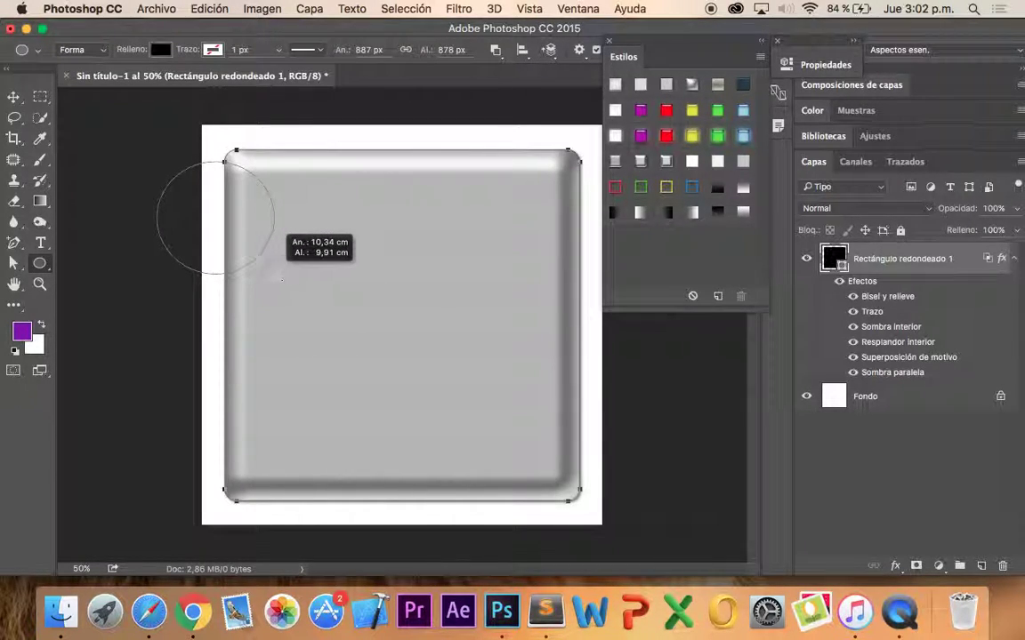
pyautogui.moveTo(274, 275); pyautogui.dragTo(274, 275)
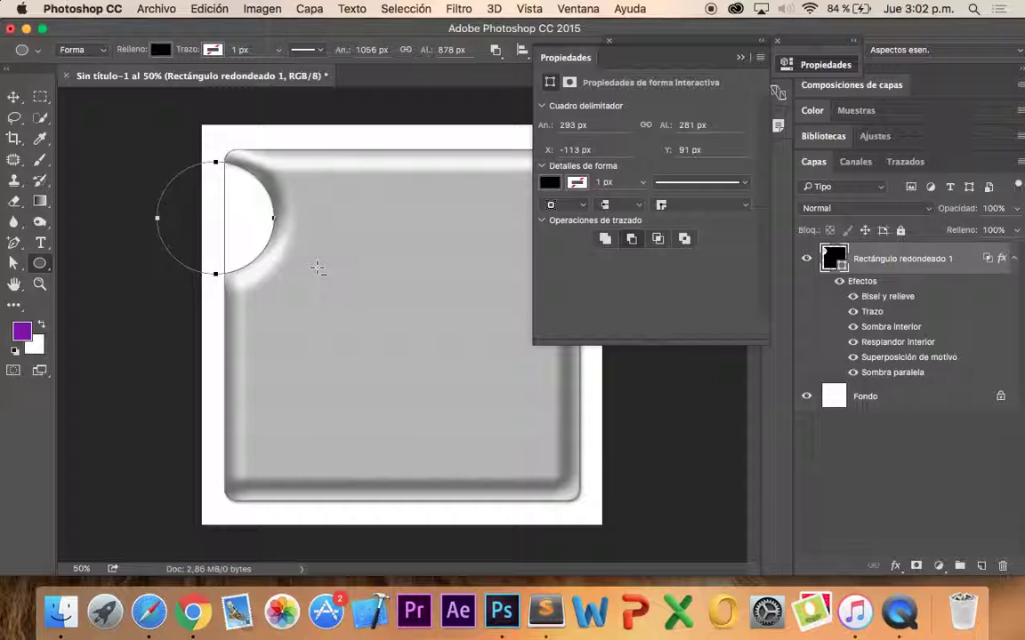
pyautogui.press('super+z')
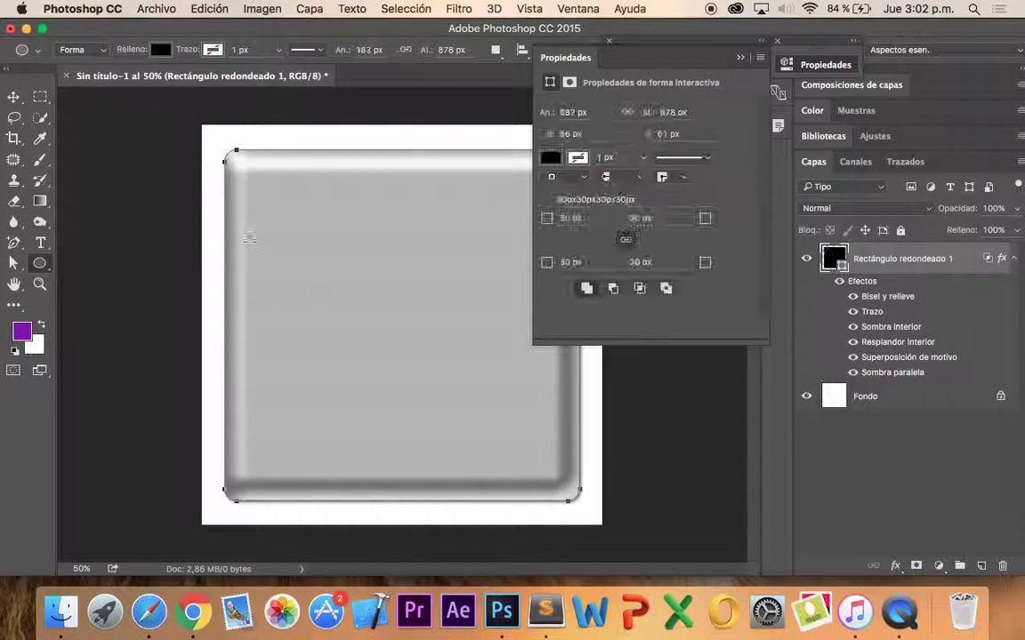
pyautogui.moveTo(217, 214); pyautogui.dragTo(299, 294)
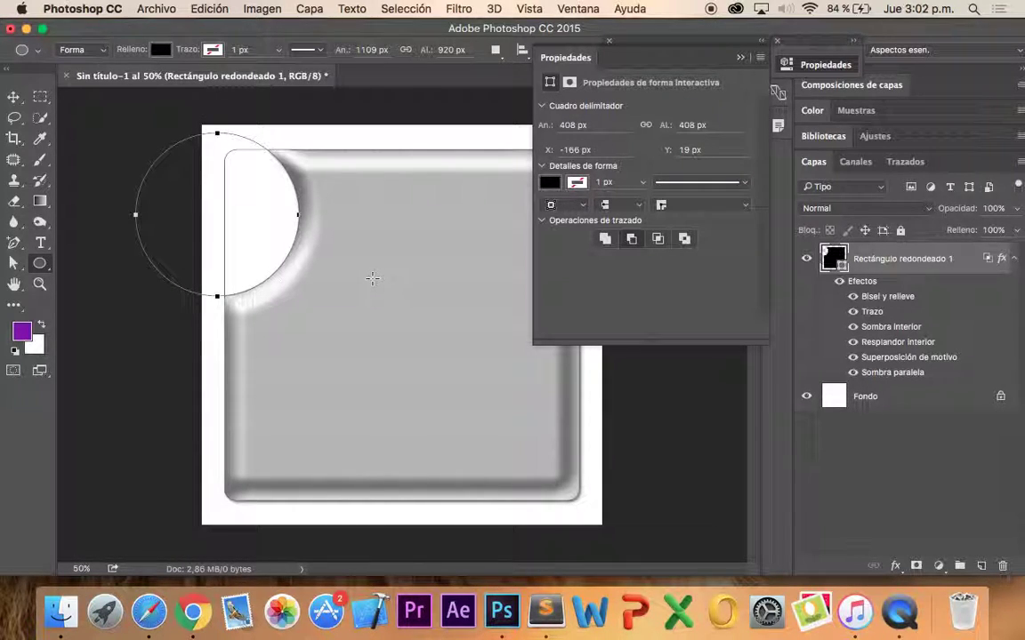
pyautogui.moveTo(373, 278); pyautogui.dragTo(516, 350)
pyautogui.hotkey('ctrl', 'z')
# Cut circular holes near the top-left and in the tile's centre, undoing the oversized one
pyautogui.moveTo(280, 238); pyautogui.dragTo(362, 328)
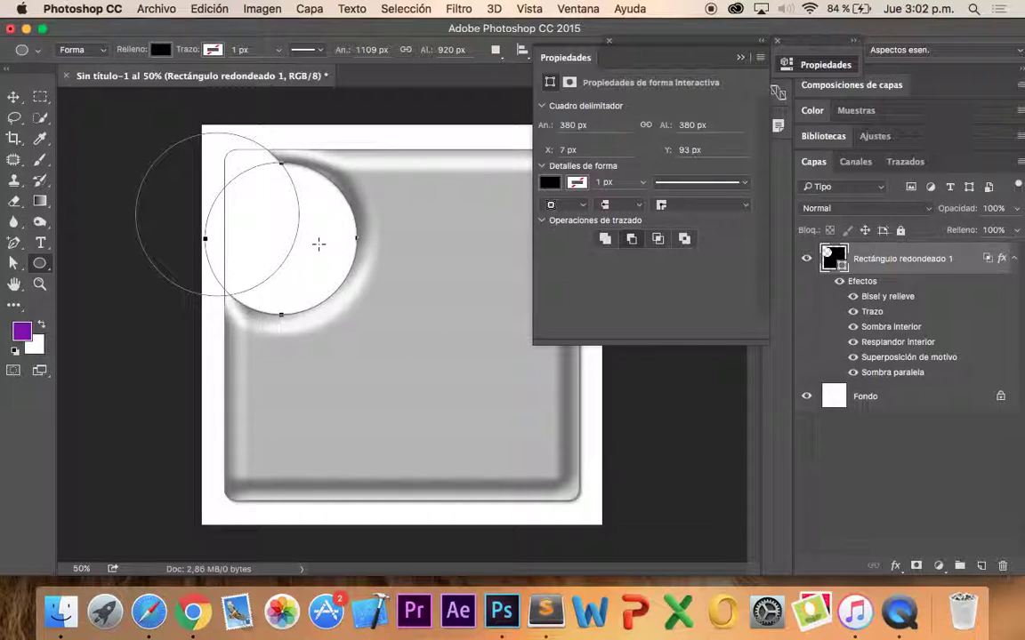
pyautogui.moveTo(319, 244); pyautogui.dragTo(404, 329)
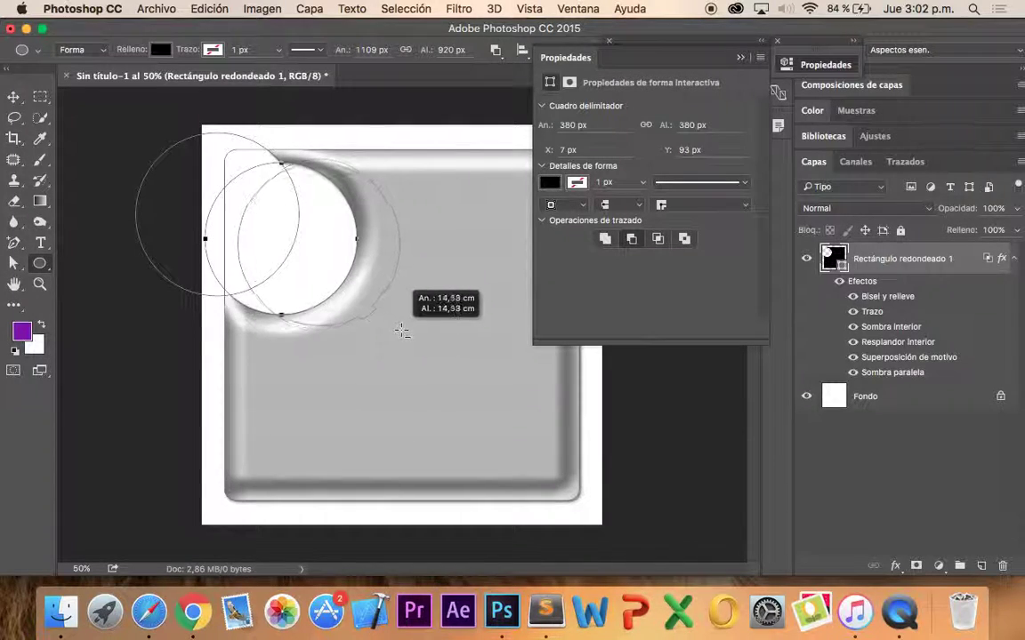
pyautogui.hotkey('ctrl', 'z')
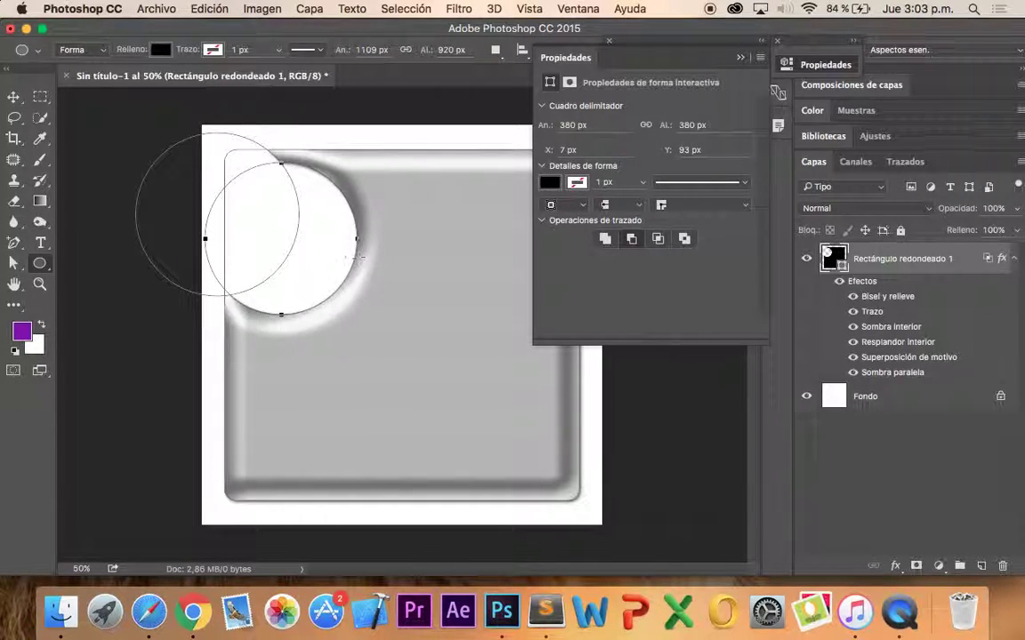
pyautogui.moveTo(407, 331); pyautogui.dragTo(559, 490)
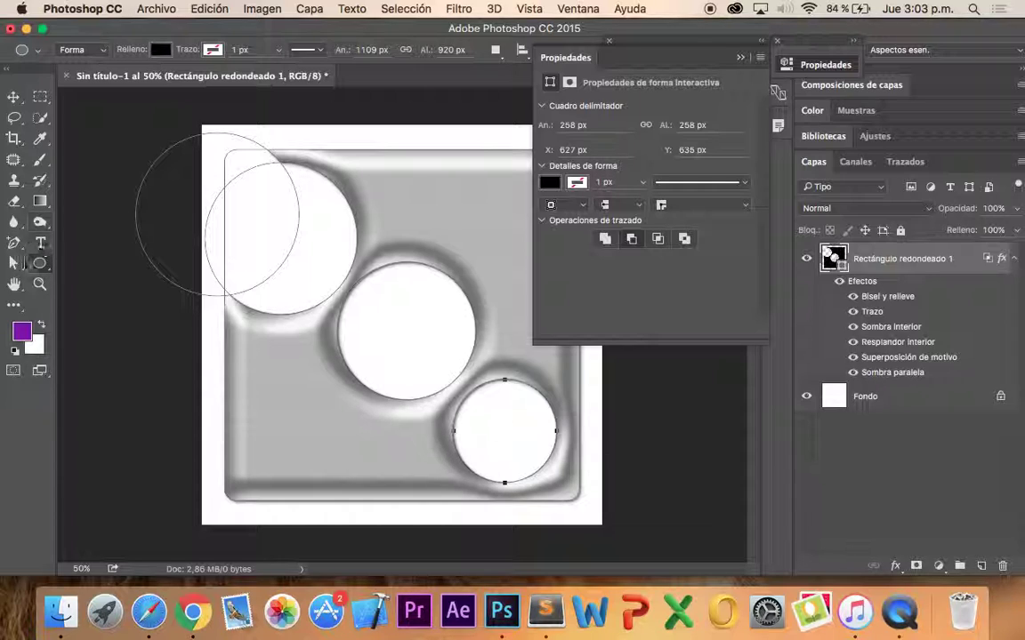
# Select the top-left cutout circle as a whole path with the Path Selection tool
pyautogui.click(17, 264)
pyautogui.click(21, 269)
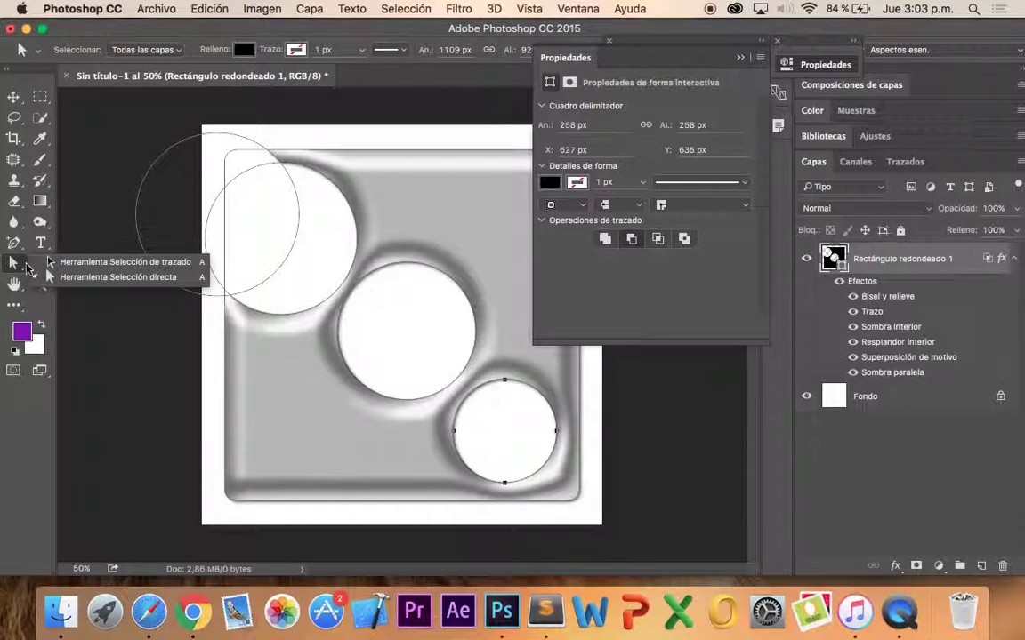
pyautogui.click(142, 261)
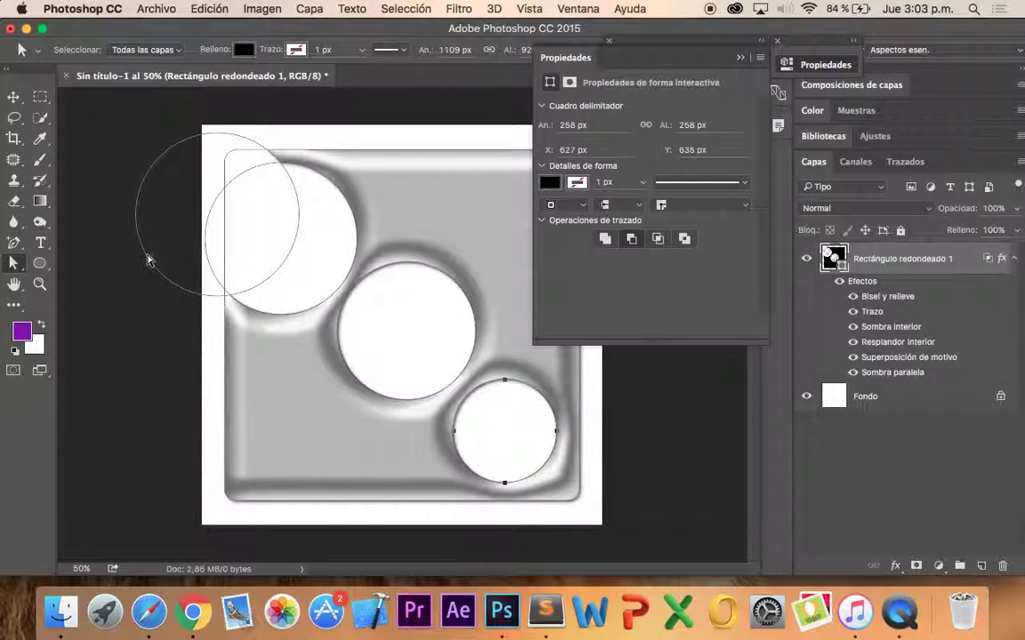
pyautogui.click(147, 260)
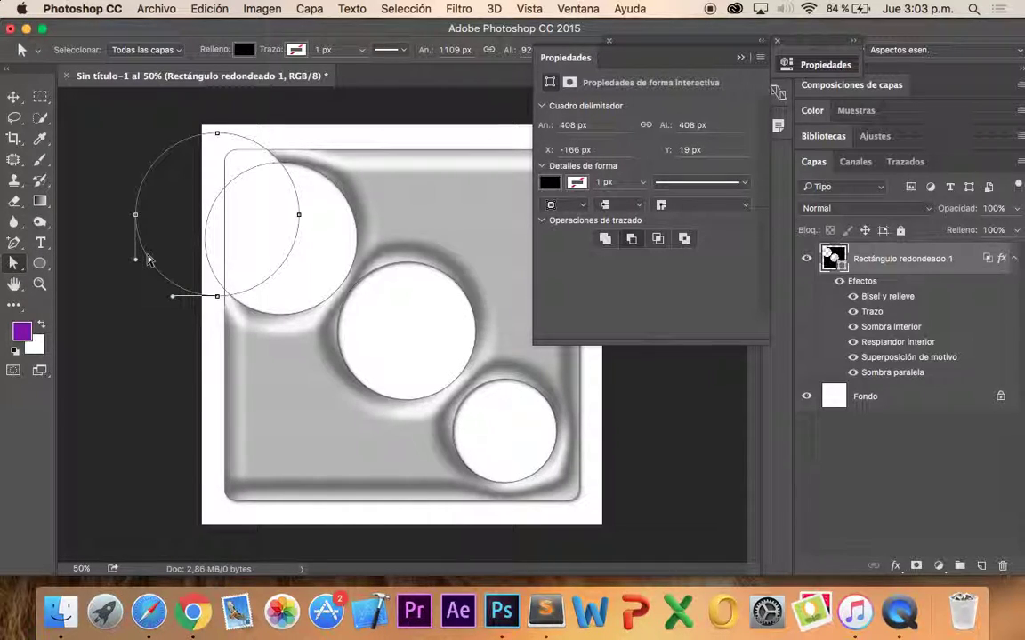
pyautogui.click(298, 215)
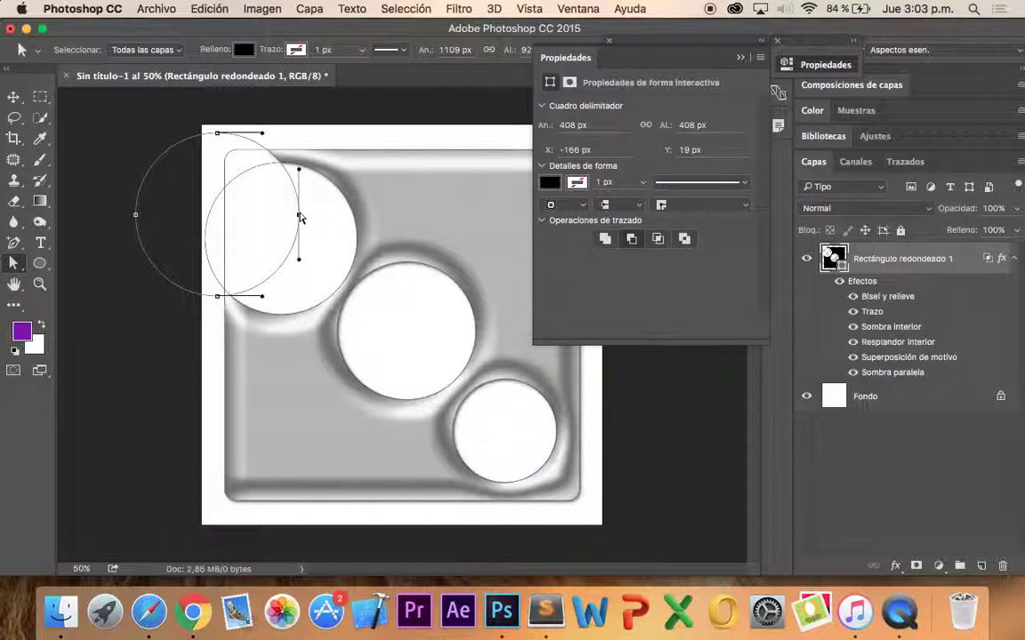
pyautogui.click(12, 265)
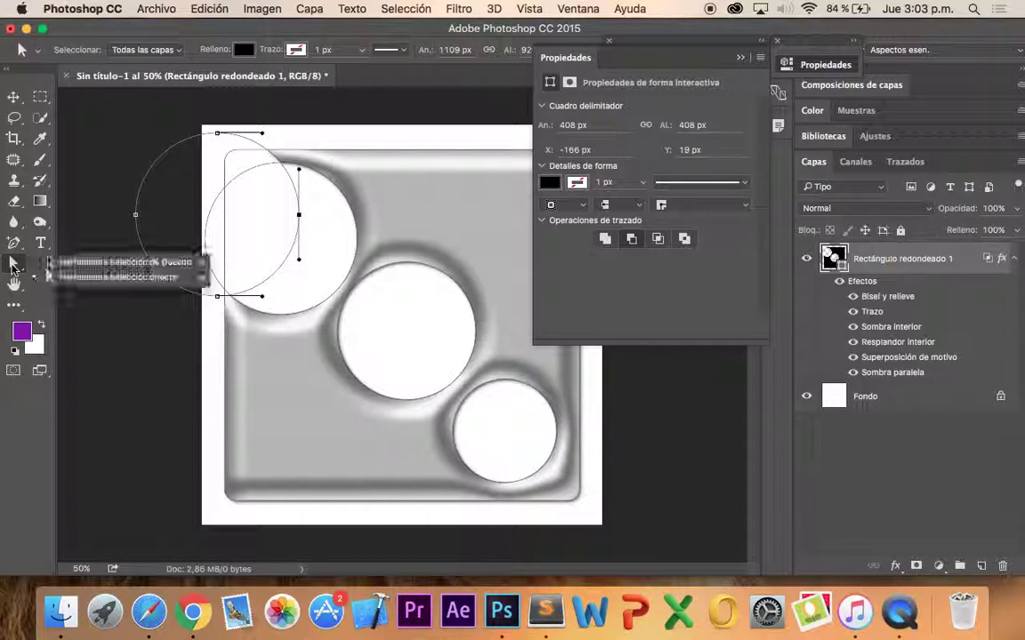
pyautogui.click(53, 263)
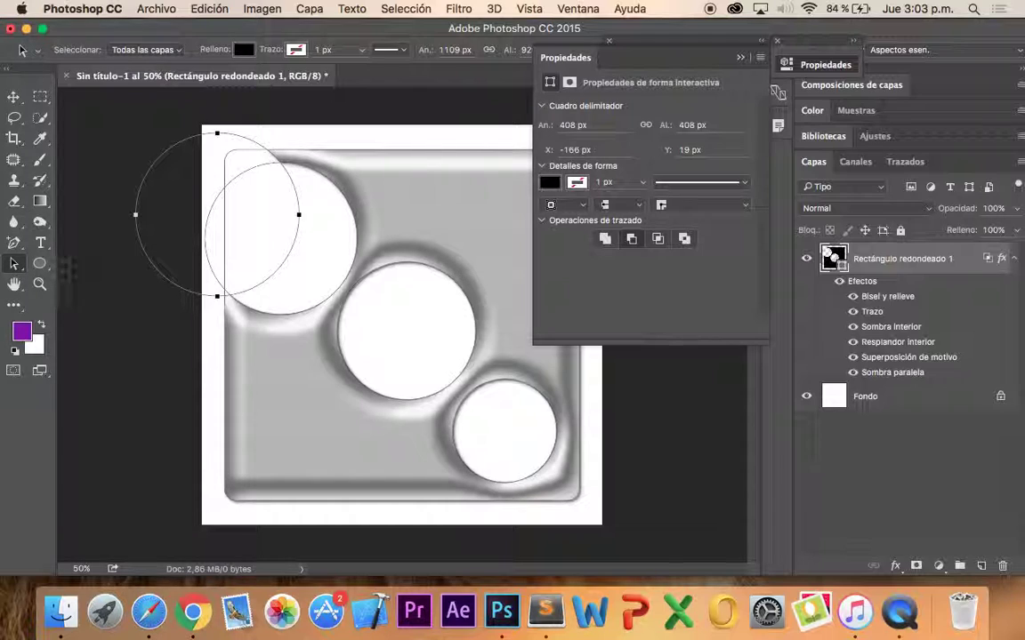
# Move the circles onto the top-left and bottom-left corners and delete the centre circle
pyautogui.hotkey('shift', 'Right')
pyautogui.hotkey('shift', 'Down')
pyautogui.hotkey('shift', 'Down')
pyautogui.hotkey('shift', 'Down')
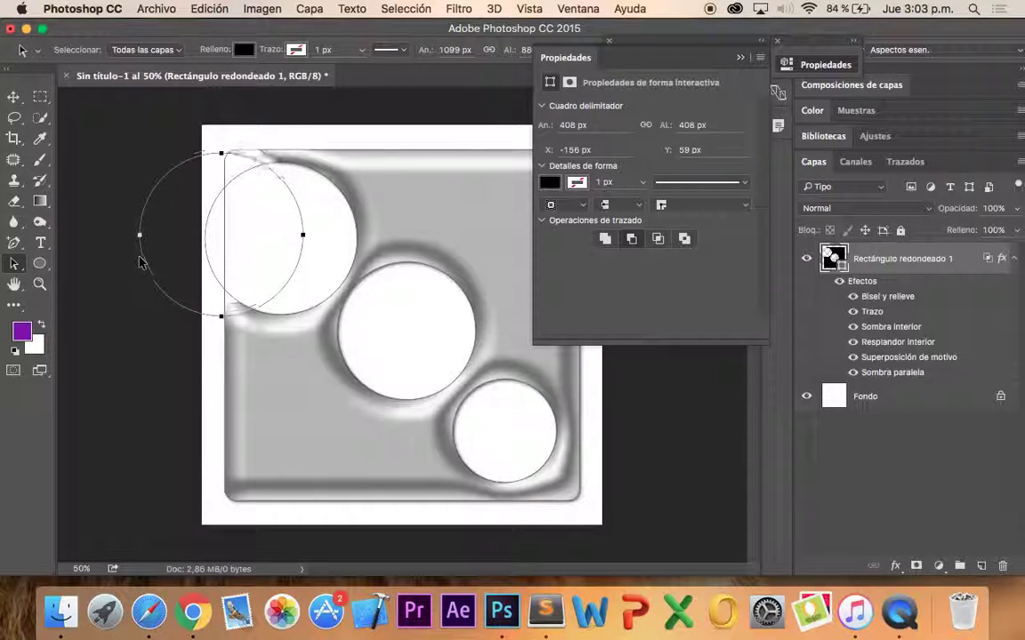
pyautogui.hotkey('shift', 'Down')
pyautogui.hotkey('shift', 'Down')
pyautogui.hotkey('shift', 'Down')
pyautogui.hotkey('shift', 'Down')
pyautogui.hotkey('shift', 'Down')
pyautogui.hotkey('shift', 'Down')
pyautogui.hotkey('shift', 'Down')
pyautogui.hotkey('shift', 'Down')
pyautogui.hotkey('shift', 'Down')
pyautogui.hotkey('shift', 'Down')
pyautogui.hotkey('shift', 'Down')
pyautogui.hotkey('shift', 'Down')
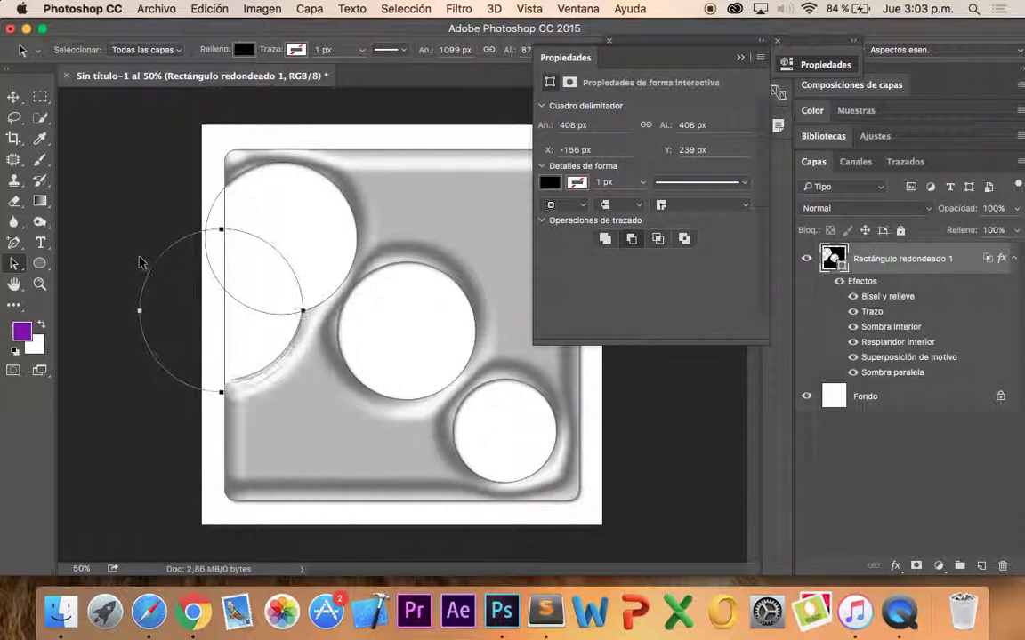
pyautogui.hotkey('shift', 'Down')
pyautogui.hotkey('shift', 'Down')
pyautogui.hotkey('shift', 'Down')
pyautogui.hotkey('shift', 'Down')
pyautogui.hotkey('shift', 'Down')
pyautogui.hotkey('shift', 'Down')
pyautogui.hotkey('shift', 'Down')
pyautogui.hotkey('shift', 'Down')
pyautogui.hotkey('shift', 'Down')
pyautogui.hotkey('shift', 'Down')
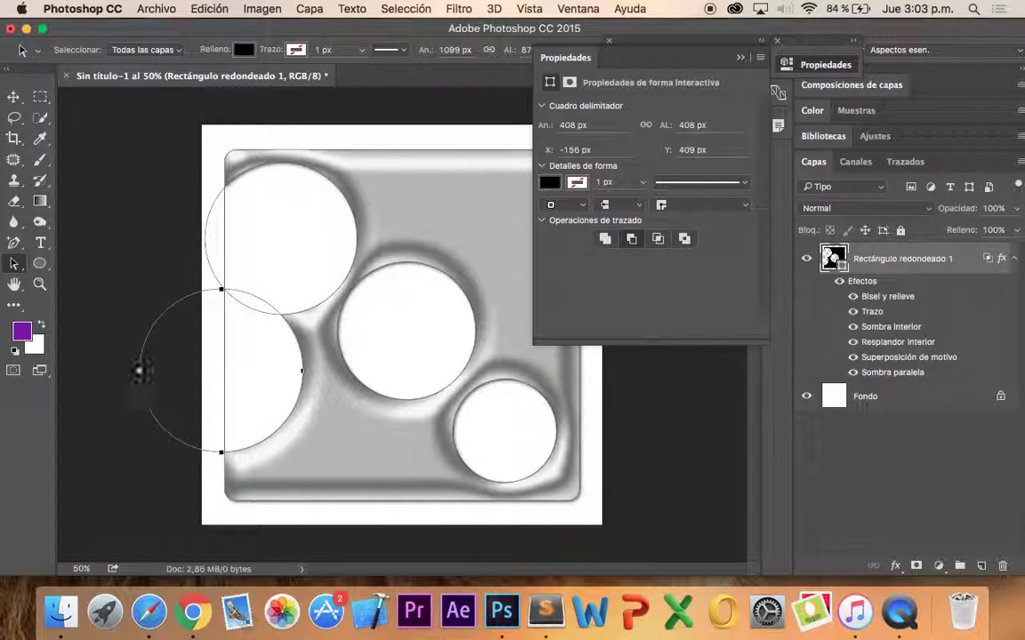
pyautogui.moveTo(151, 420); pyautogui.dragTo(189, 496)
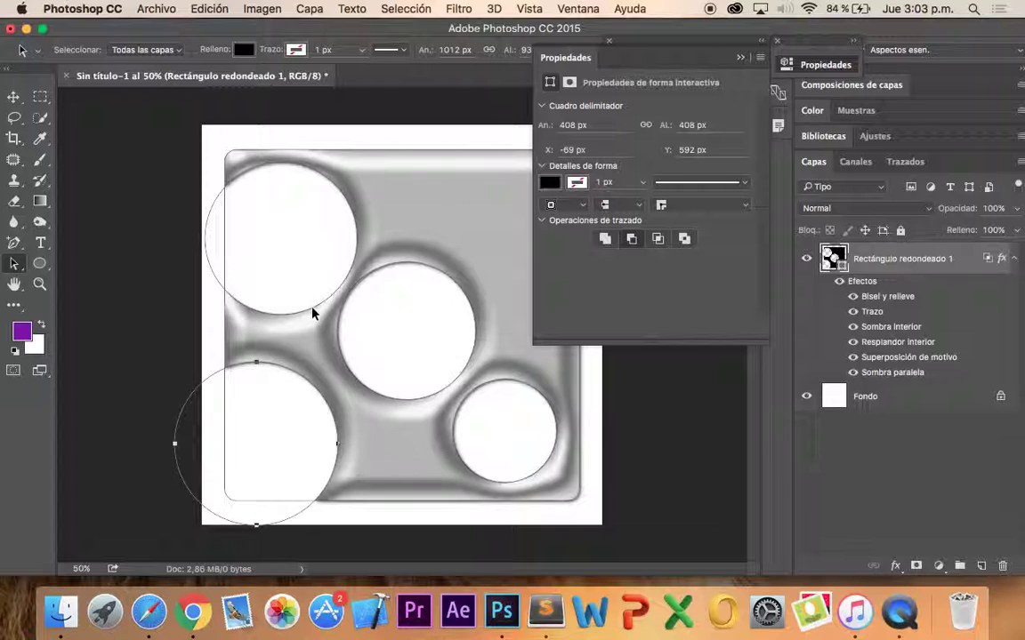
pyautogui.moveTo(313, 312); pyautogui.dragTo(283, 266)
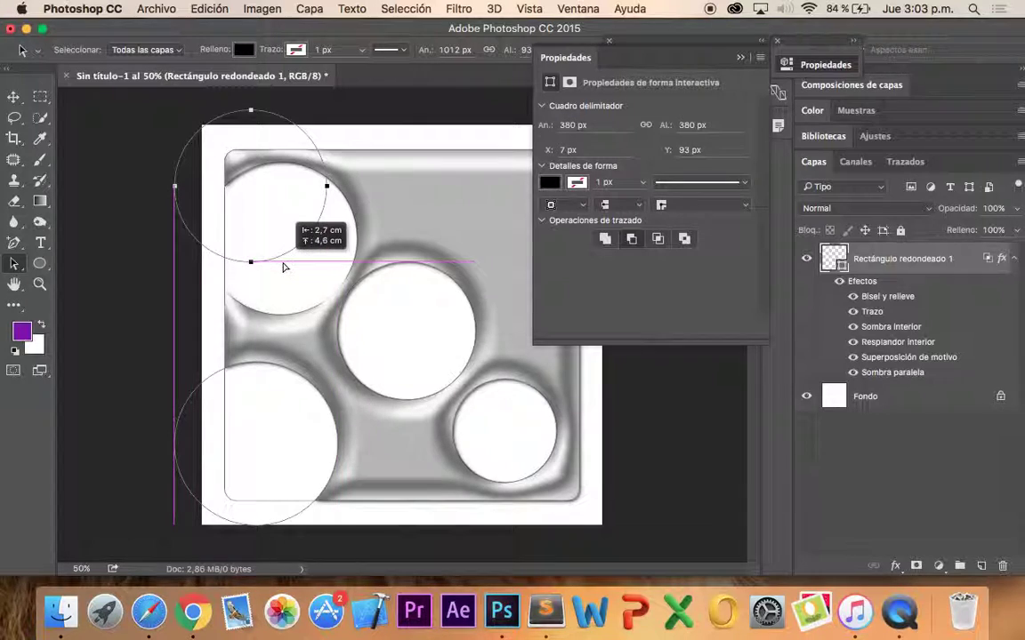
pyautogui.doubleClick(442, 251)
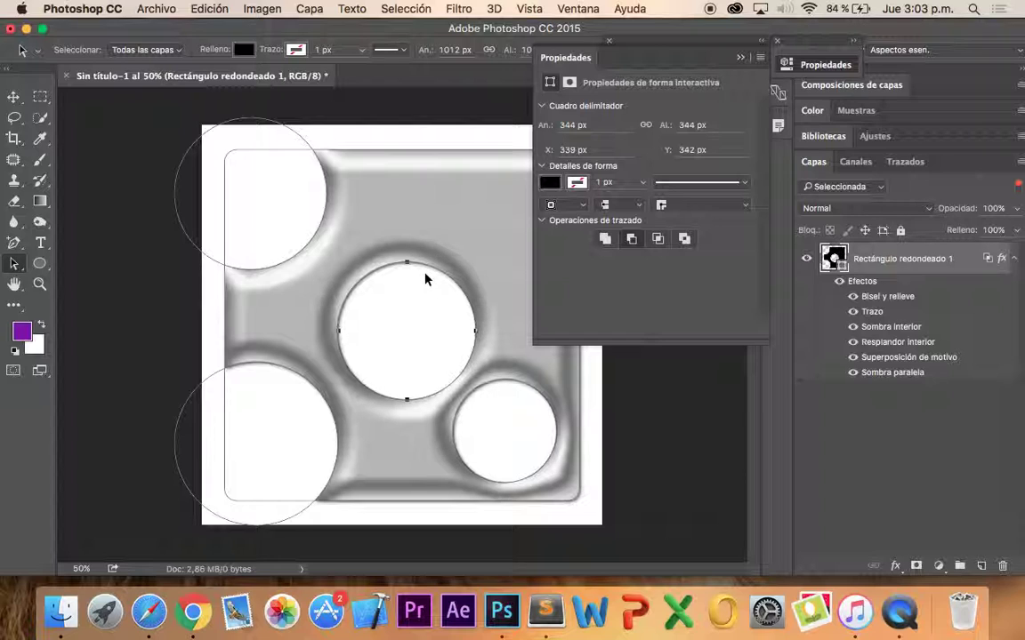
pyautogui.click(426, 279)
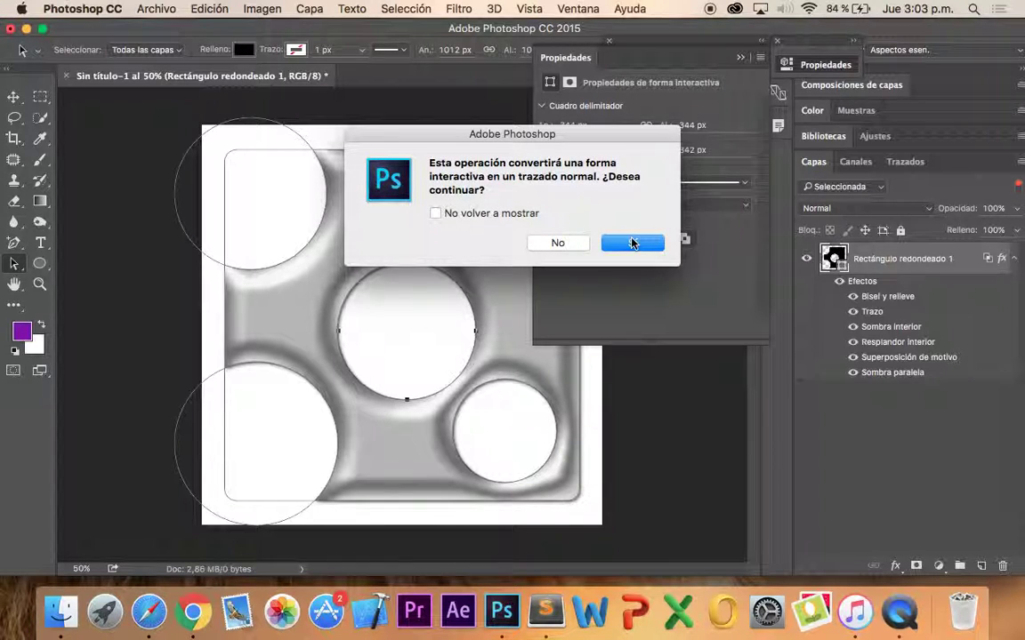
# Confirm conversion to remove the centre circle, then shift circles to the top edge and bottom-right corner
pyautogui.click(571, 242)
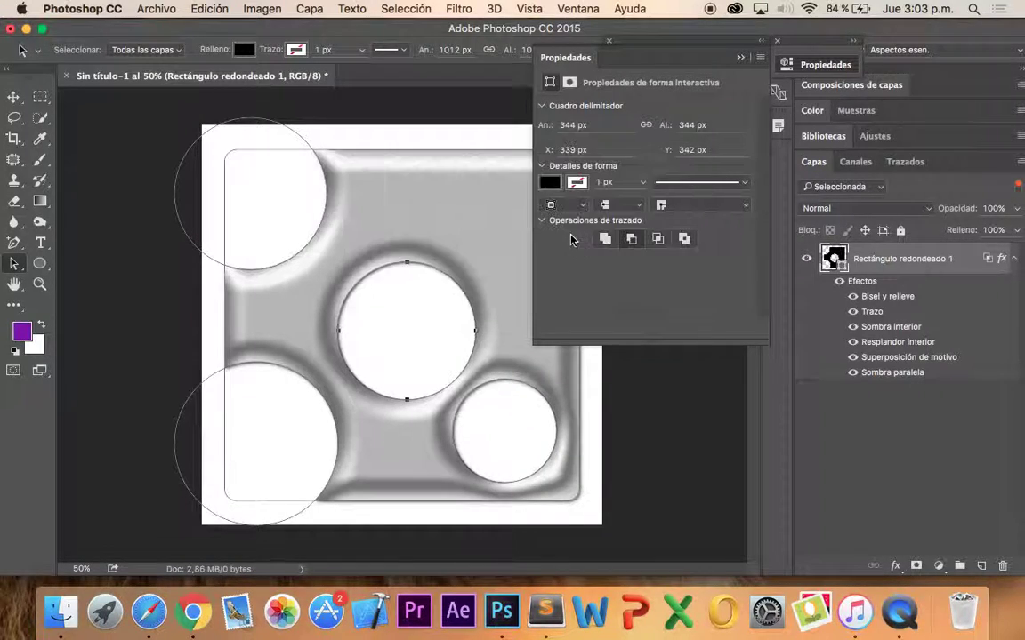
pyautogui.click(432, 271)
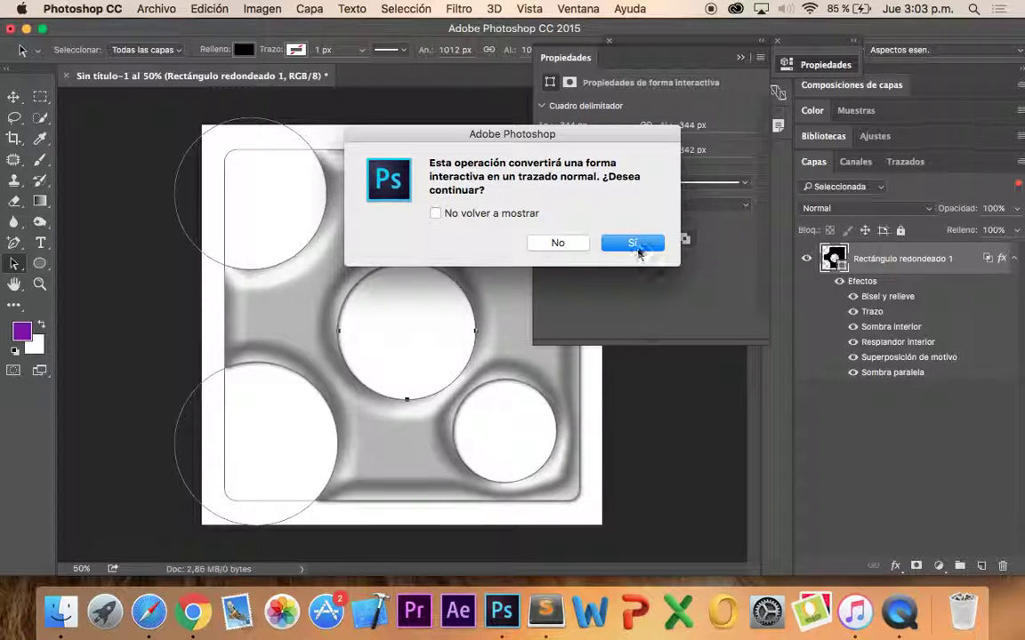
pyautogui.click(633, 245)
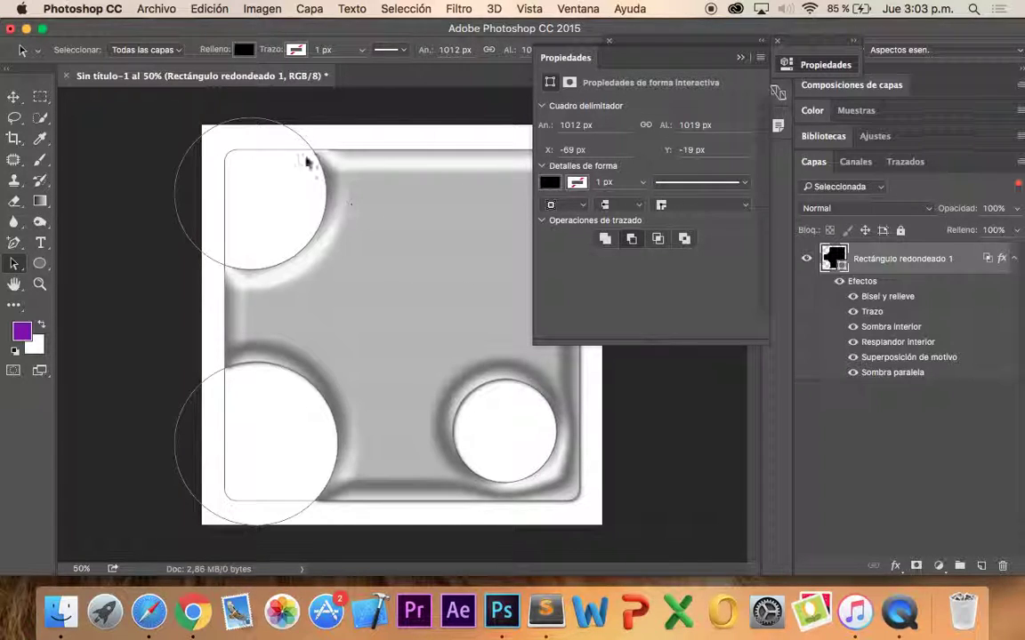
pyautogui.moveTo(293, 133)
pyautogui.mouseDown()
pyautogui.moveTo(389, 149)
pyautogui.moveTo(394, 166)
pyautogui.mouseUp()
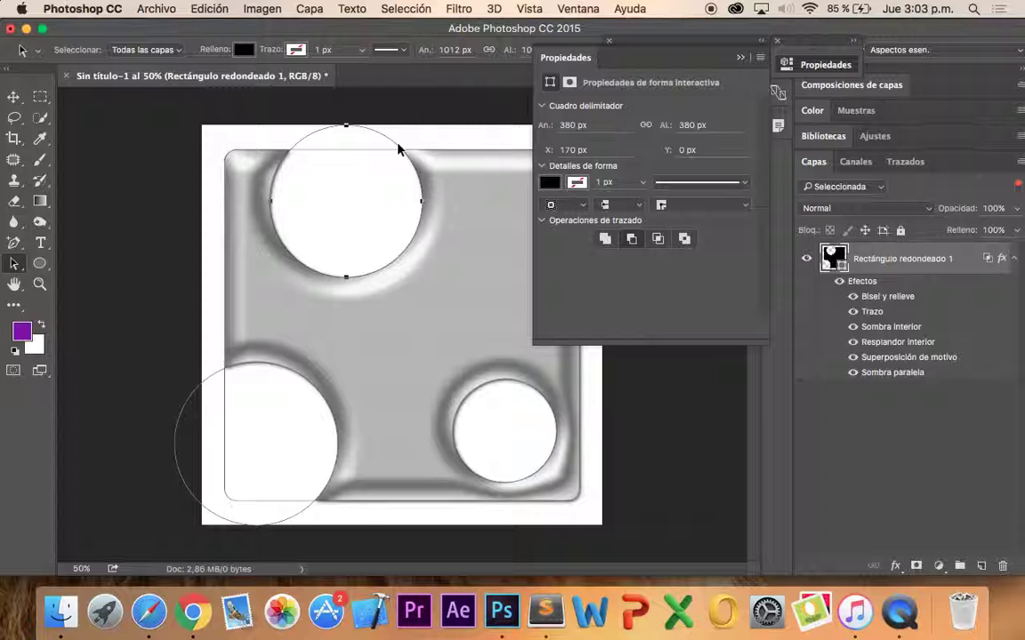
pyautogui.moveTo(556, 453); pyautogui.dragTo(601, 490)
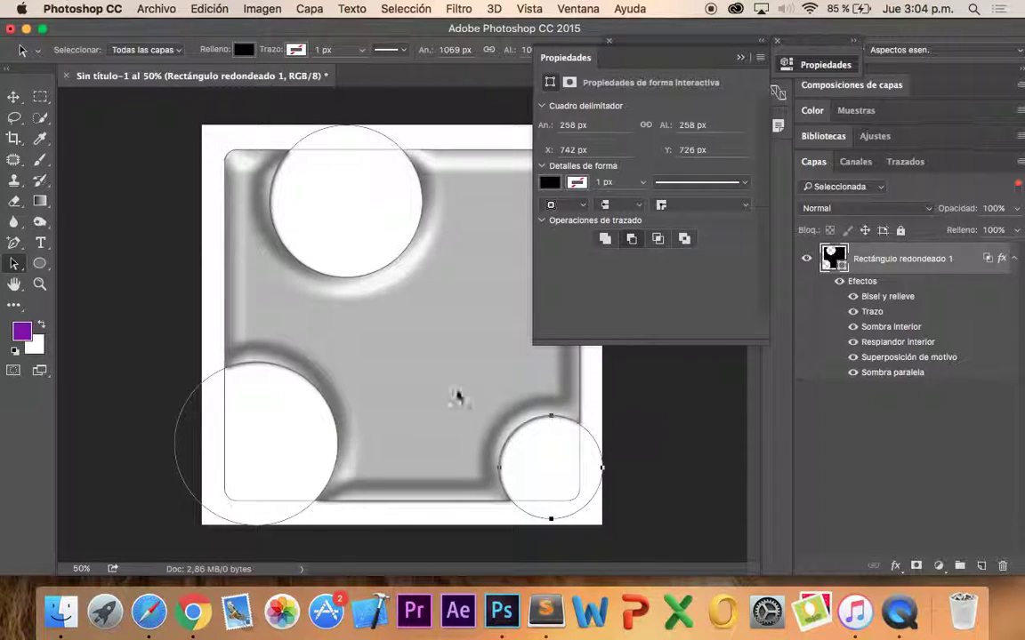
pyautogui.click(167, 341)
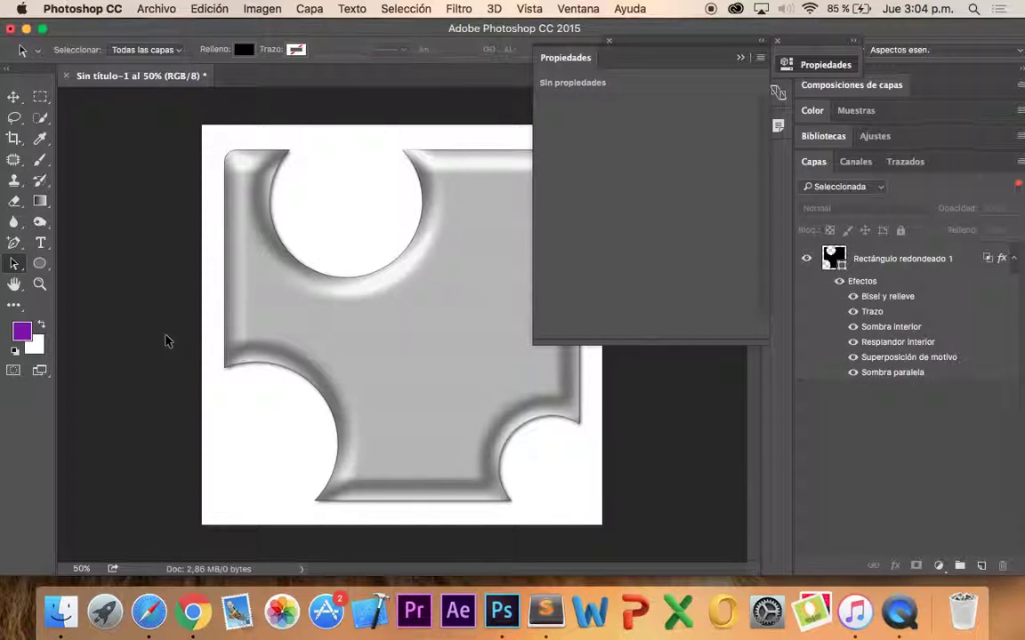
# Draw a black circle on a new layer, Elipse 1, inside the top-edge notch
pyautogui.click(39, 265)
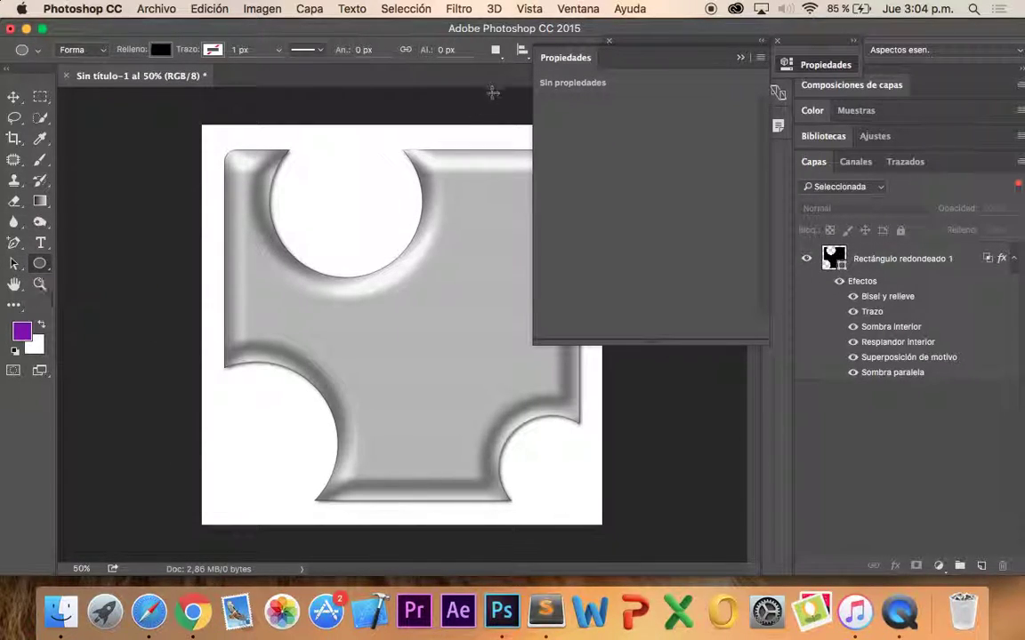
pyautogui.click(495, 51)
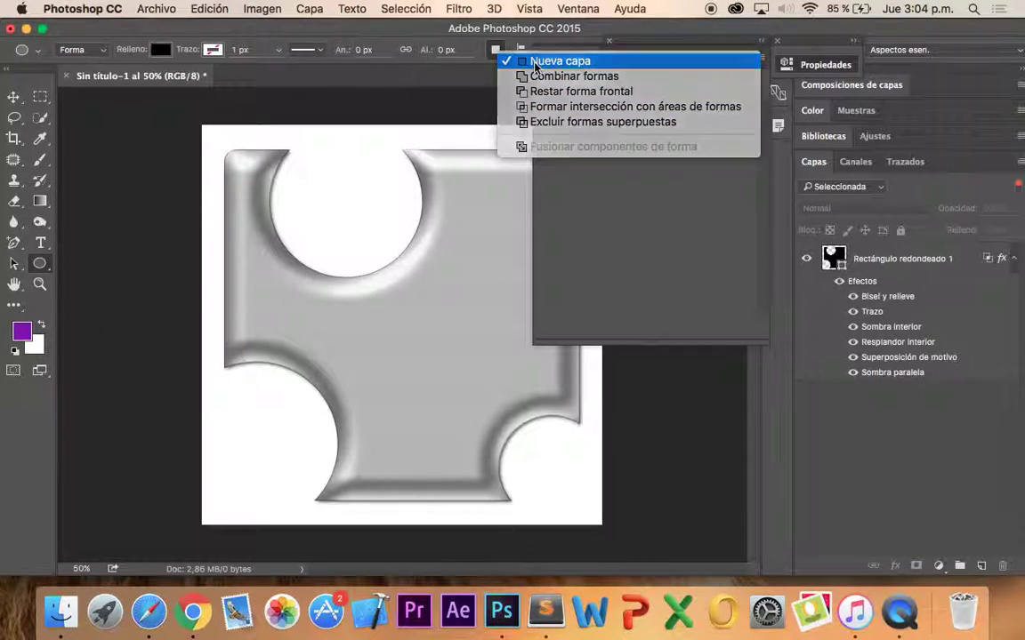
pyautogui.click(534, 60)
pyautogui.moveTo(289, 142)
pyautogui.mouseDown()
pyautogui.moveTo(416, 271)
pyautogui.moveTo(405, 270)
pyautogui.mouseUp()
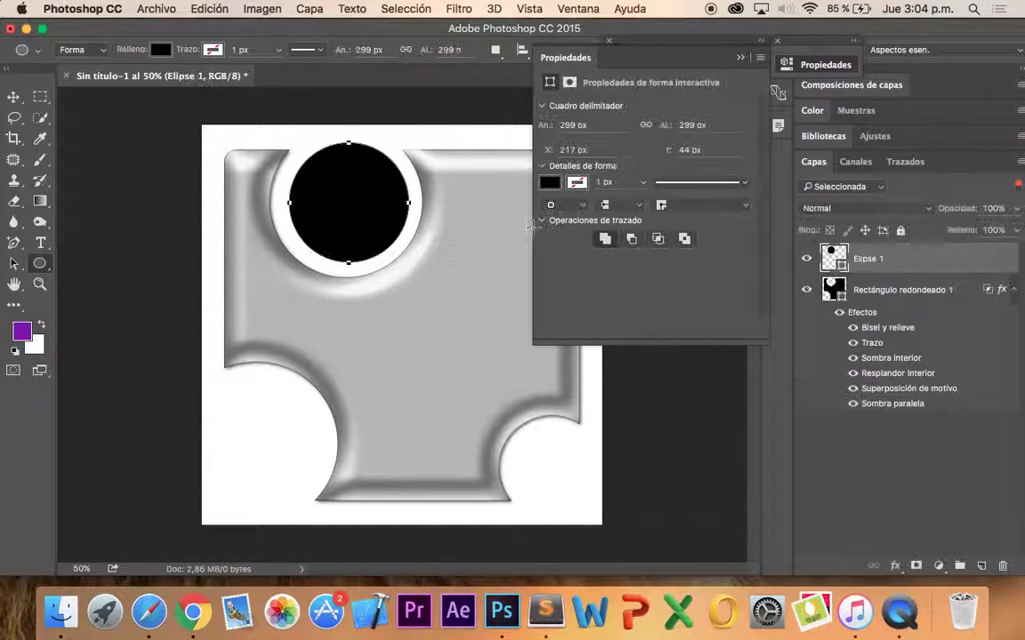
pyautogui.click(14, 96)
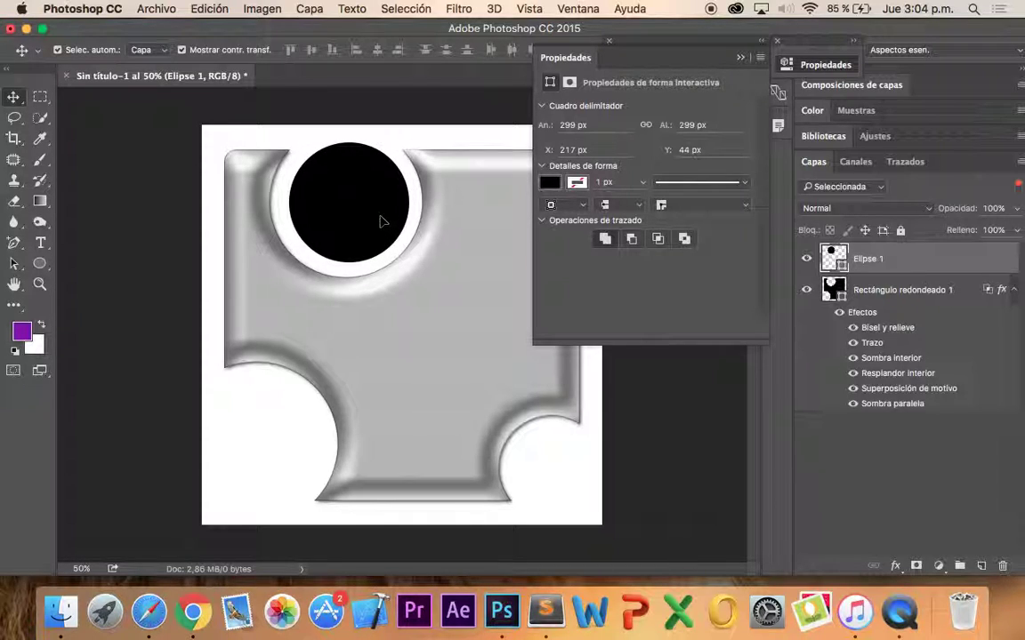
pyautogui.moveTo(381, 222); pyautogui.dragTo(379, 221)
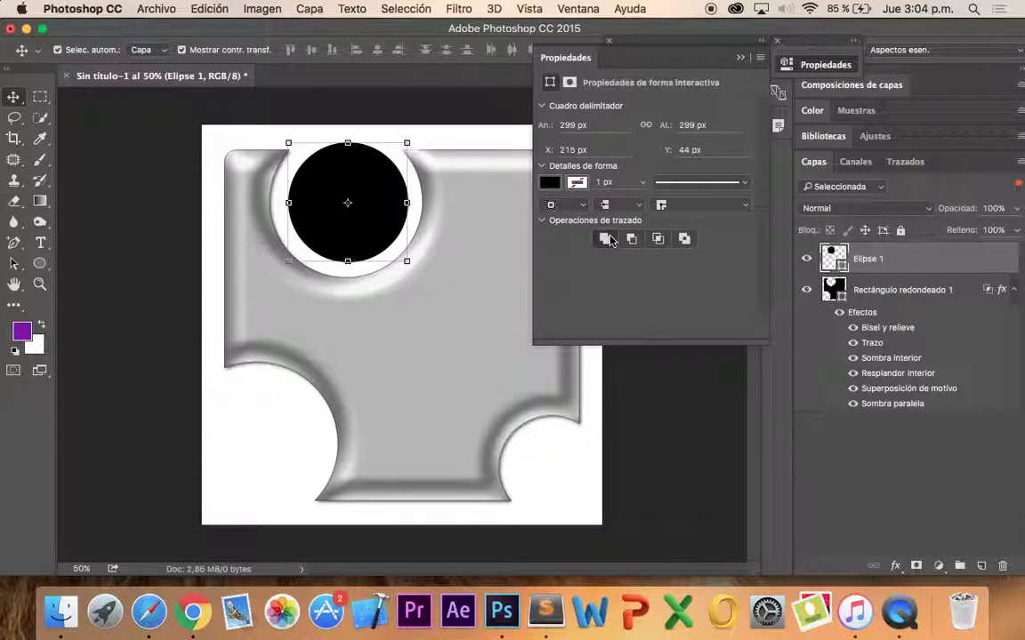
pyautogui.click(569, 10)
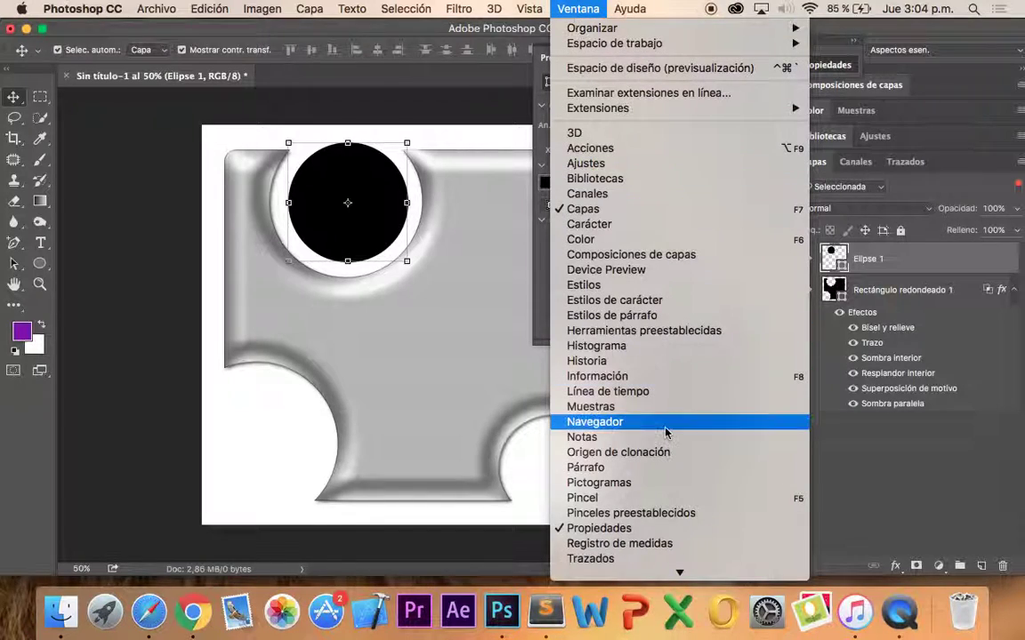
# Give Elipse 1 the glossy red preset style and nudge it up slightly
pyautogui.click(659, 285)
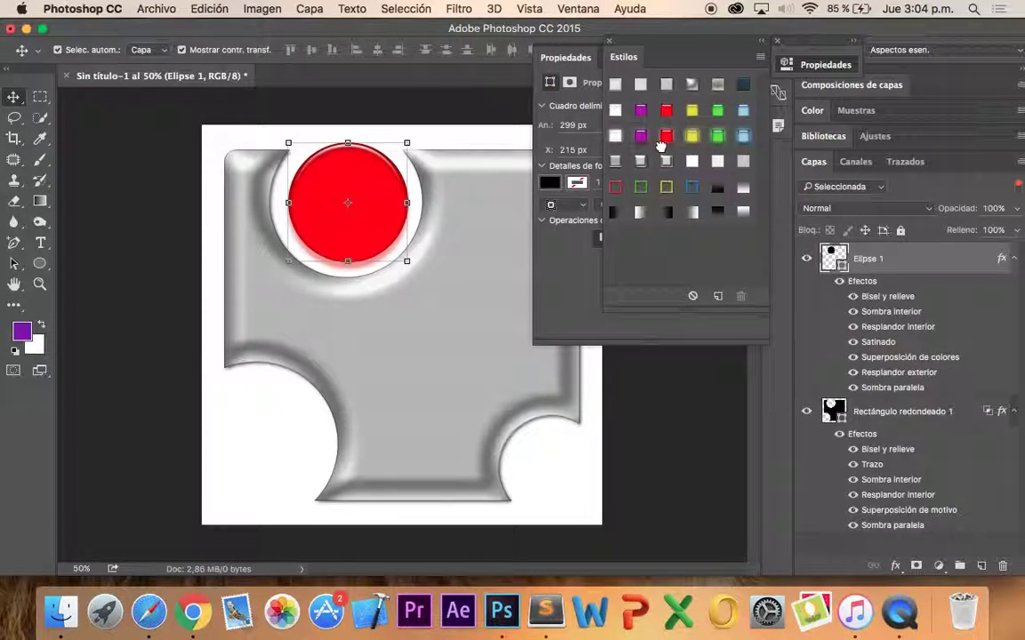
pyautogui.press('Up')
pyautogui.press('Up')
pyautogui.press('Up')
pyautogui.press('Up')
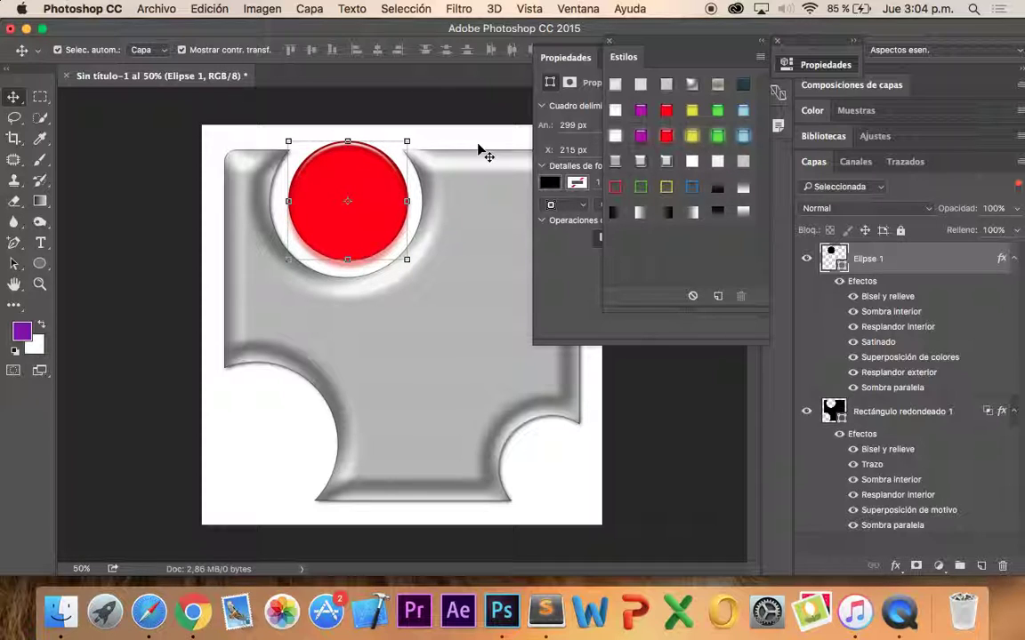
pyautogui.click(442, 138)
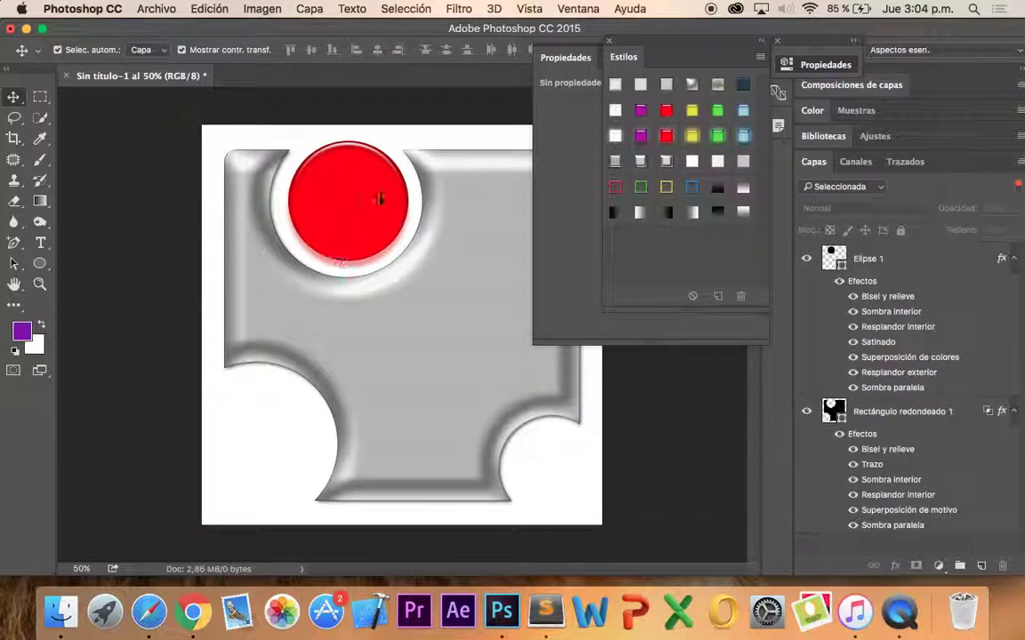
pyautogui.click(359, 174)
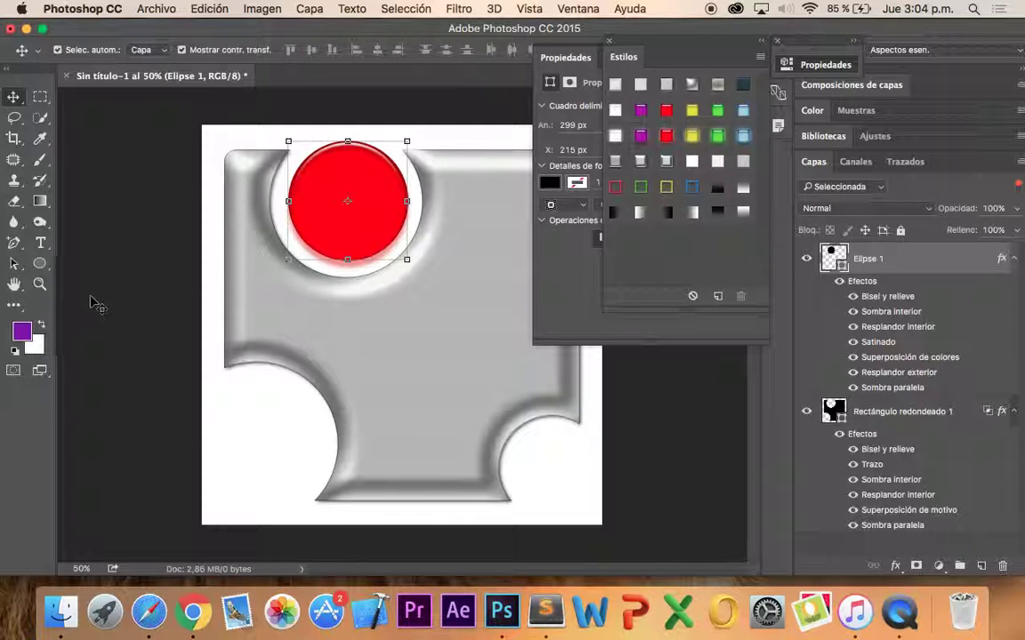
# Switch to the Polygon tool with 3 sides
pyautogui.click(40, 264)
pyautogui.rightClick(40, 265)
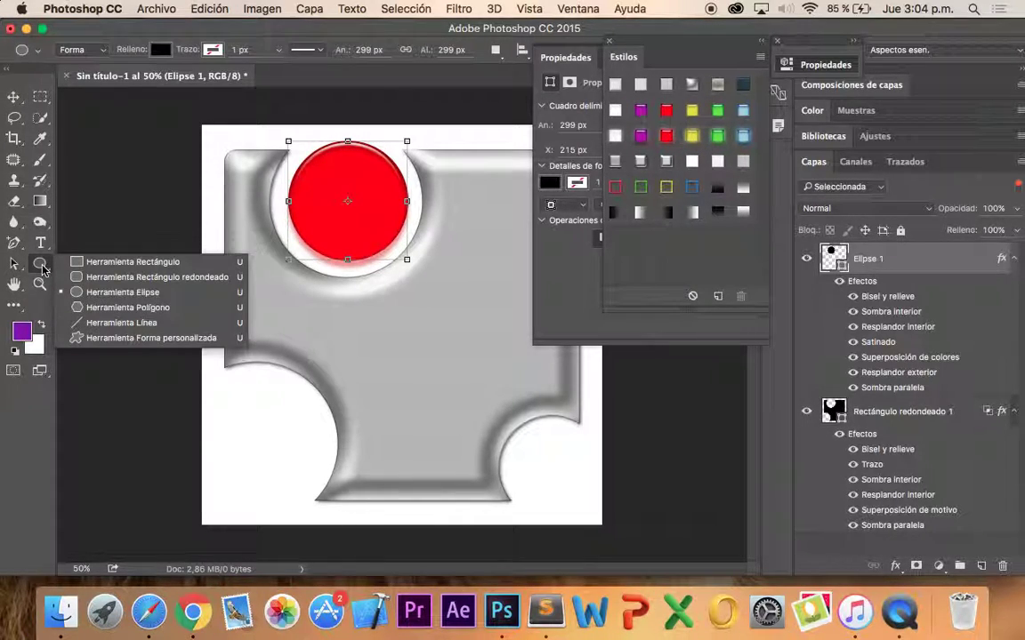
pyautogui.click(101, 311)
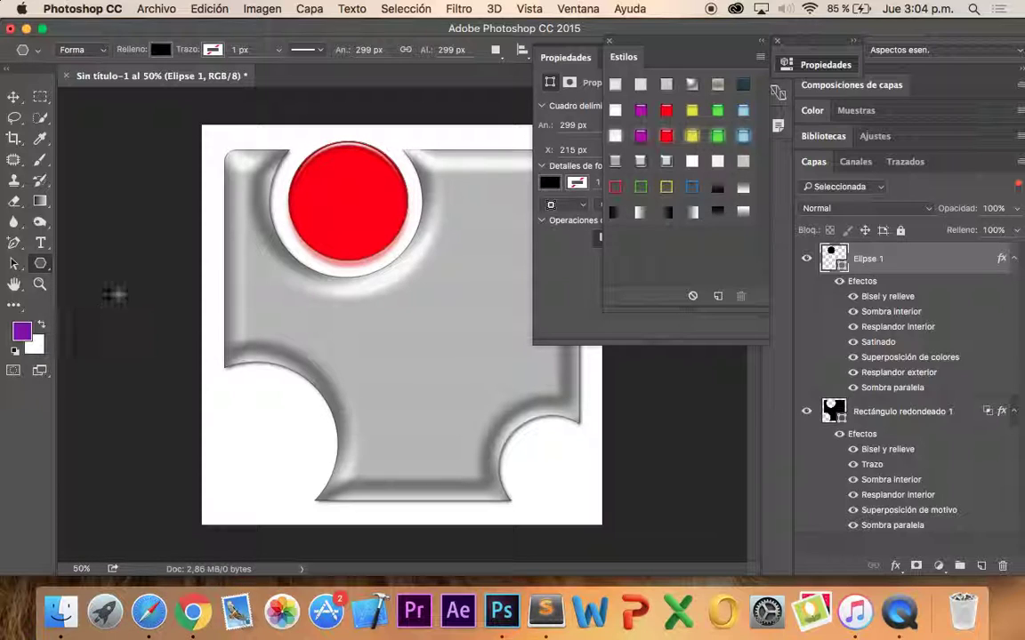
pyautogui.click(609, 41)
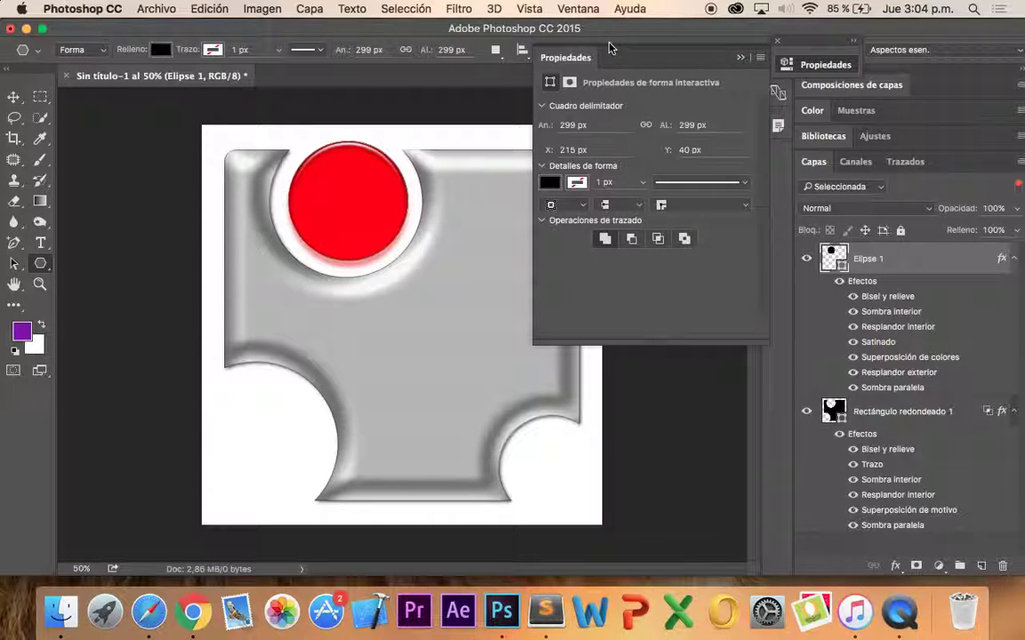
pyautogui.click(741, 58)
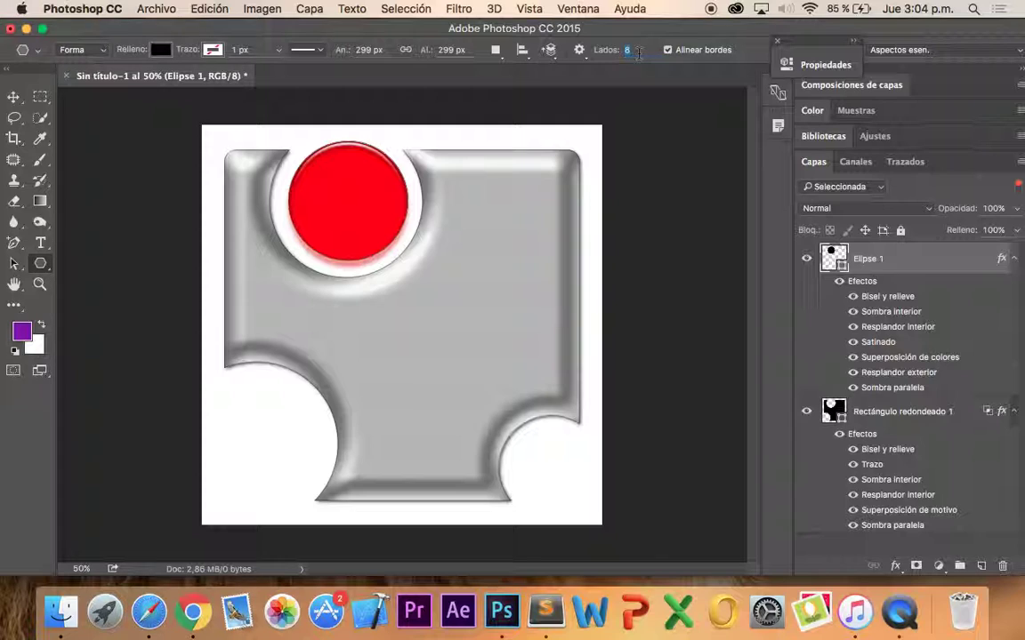
pyautogui.write('3')
# Draw a small triangle on the red circle and shift it slightly right and down
pyautogui.moveTo(333, 191); pyautogui.dragTo(348, 206)
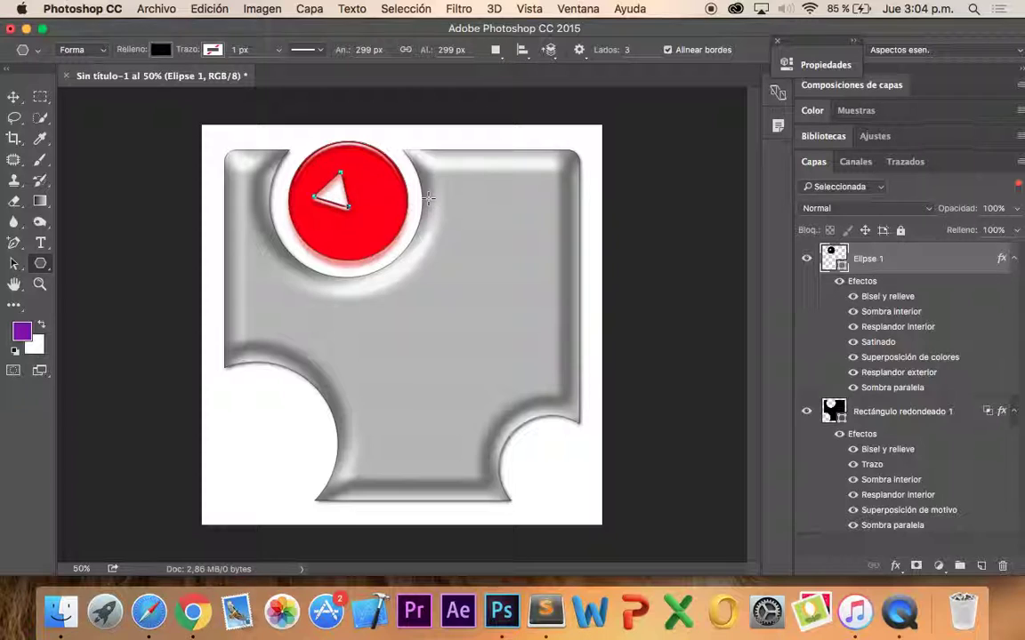
pyautogui.click(13, 96)
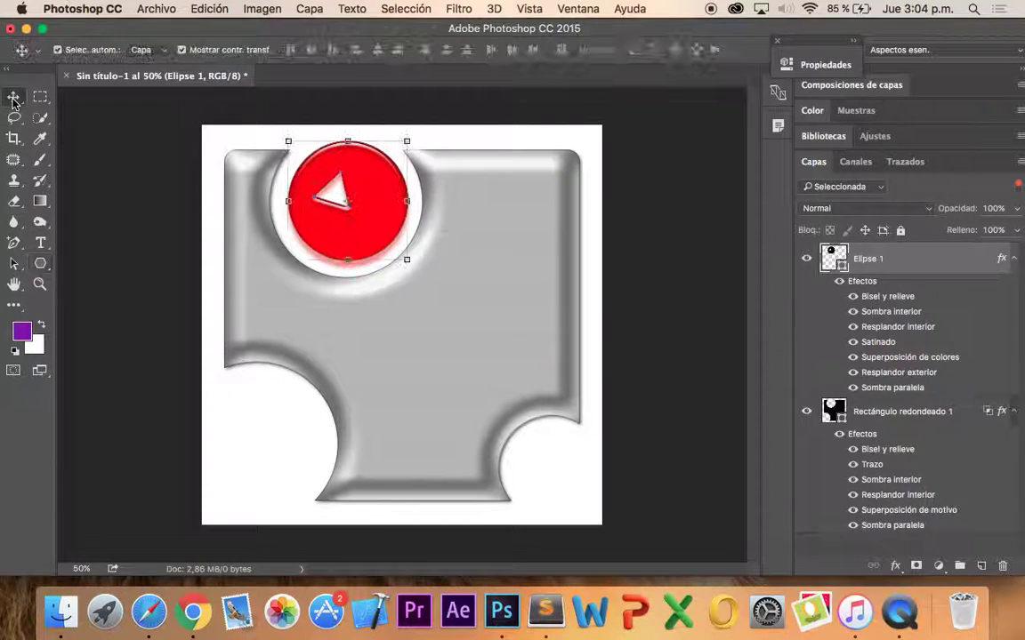
pyautogui.click(13, 262)
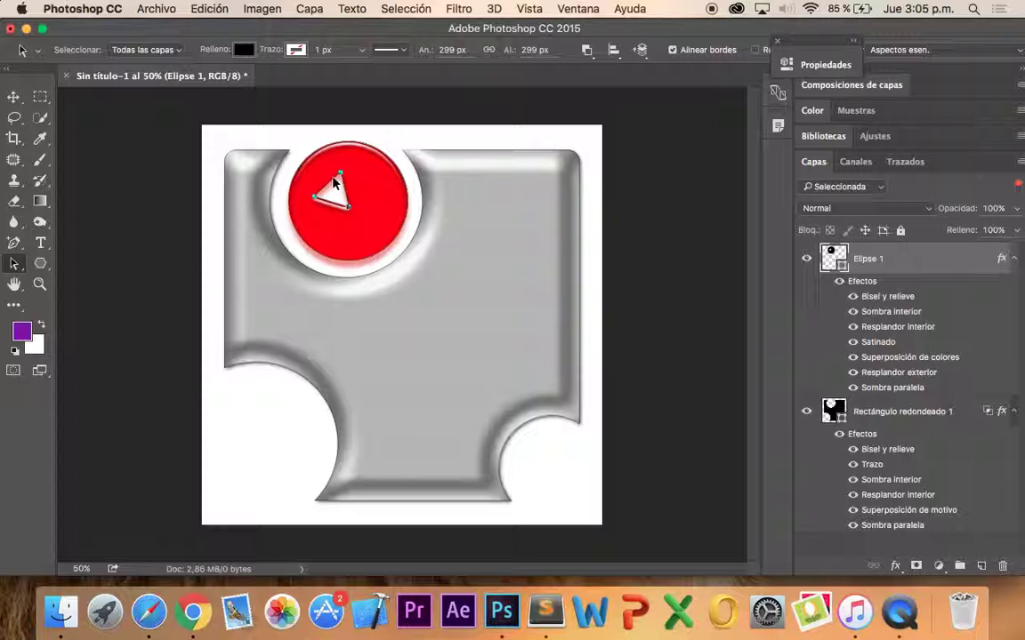
pyautogui.moveTo(335, 182); pyautogui.dragTo(351, 187)
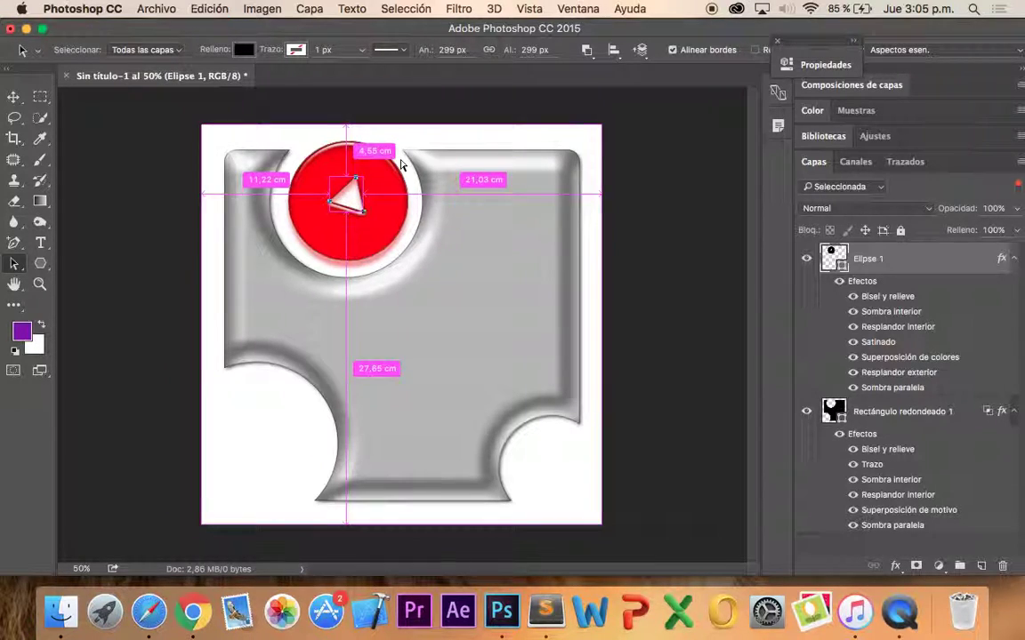
# Rotate the triangle to point right, scale it to about 94%, centre it, and apply
pyautogui.hotkey('ctrl', 't')
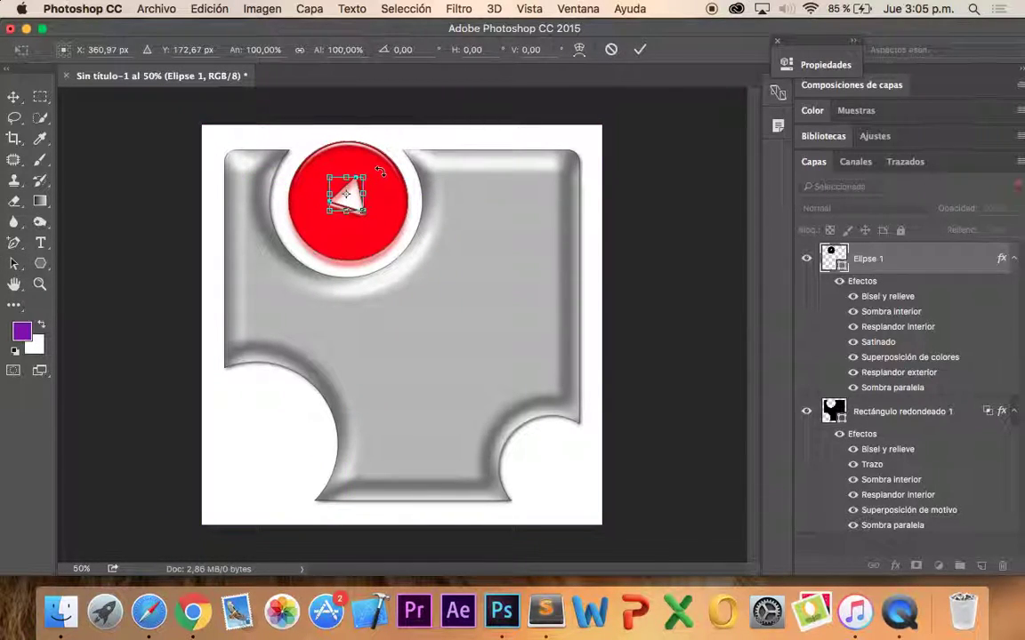
pyautogui.moveTo(379, 171)
pyautogui.mouseDown()
pyautogui.moveTo(376, 217)
pyautogui.moveTo(389, 216)
pyautogui.mouseUp()
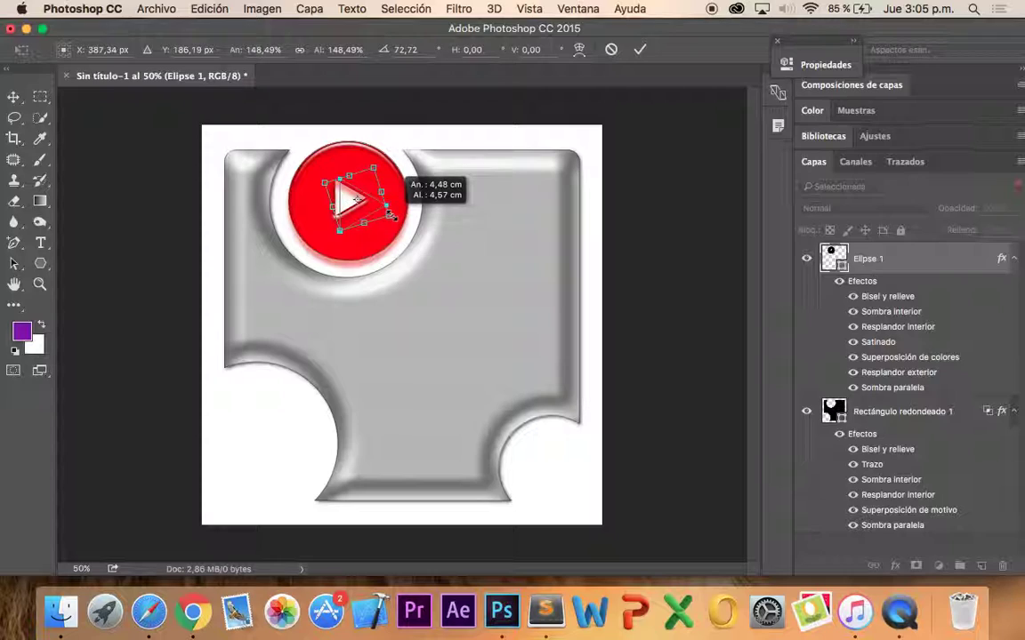
pyautogui.hotkey('shift', 'Left')
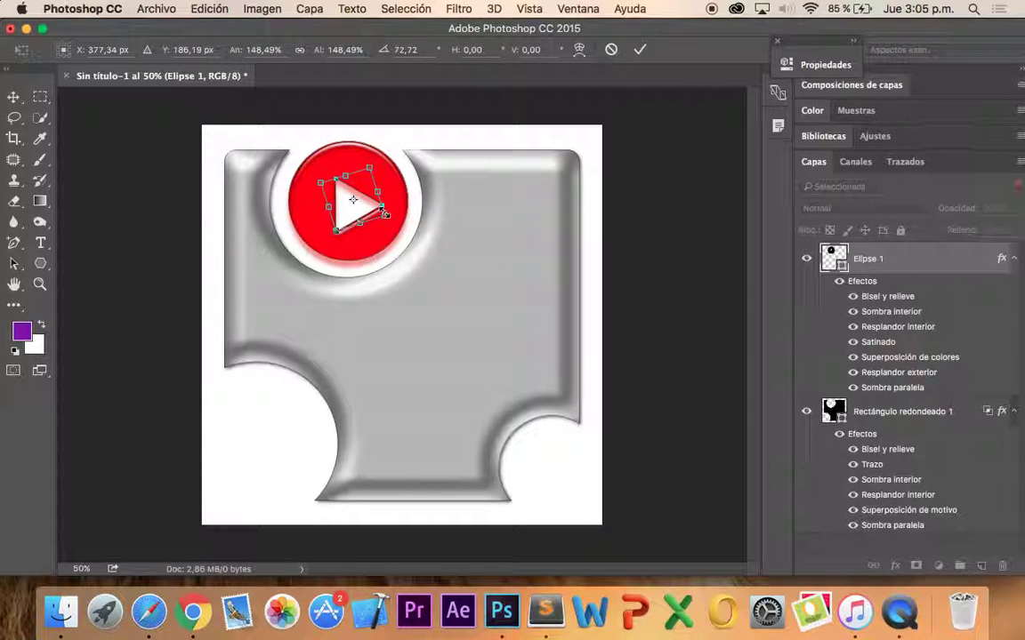
pyautogui.hotkey('shift', 'Up')
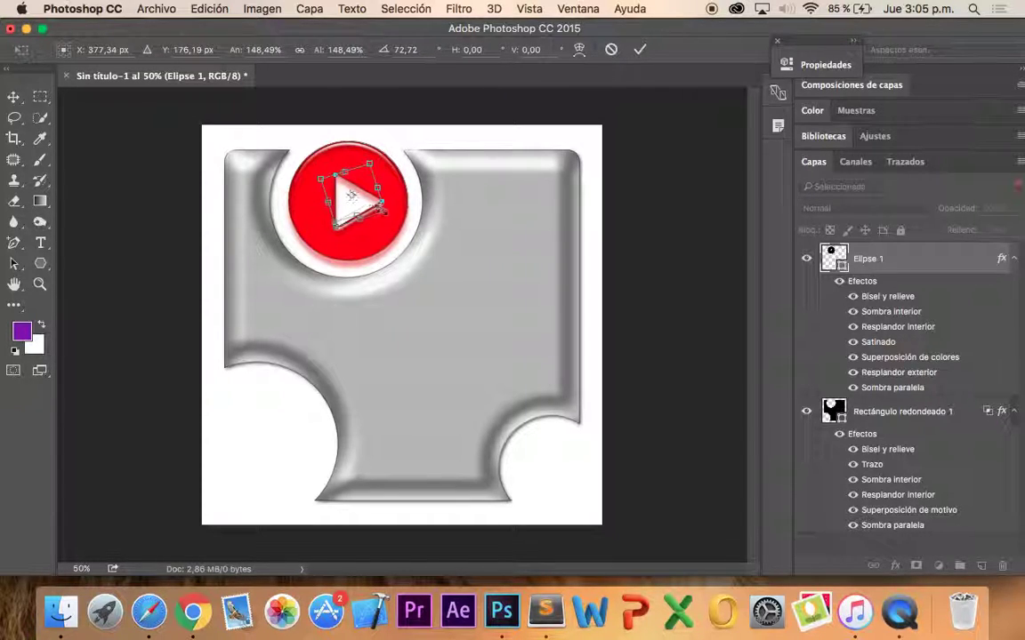
pyautogui.moveTo(384, 211); pyautogui.dragTo(372, 207)
pyautogui.press('Left')
pyautogui.press('Left')
pyautogui.press('Left')
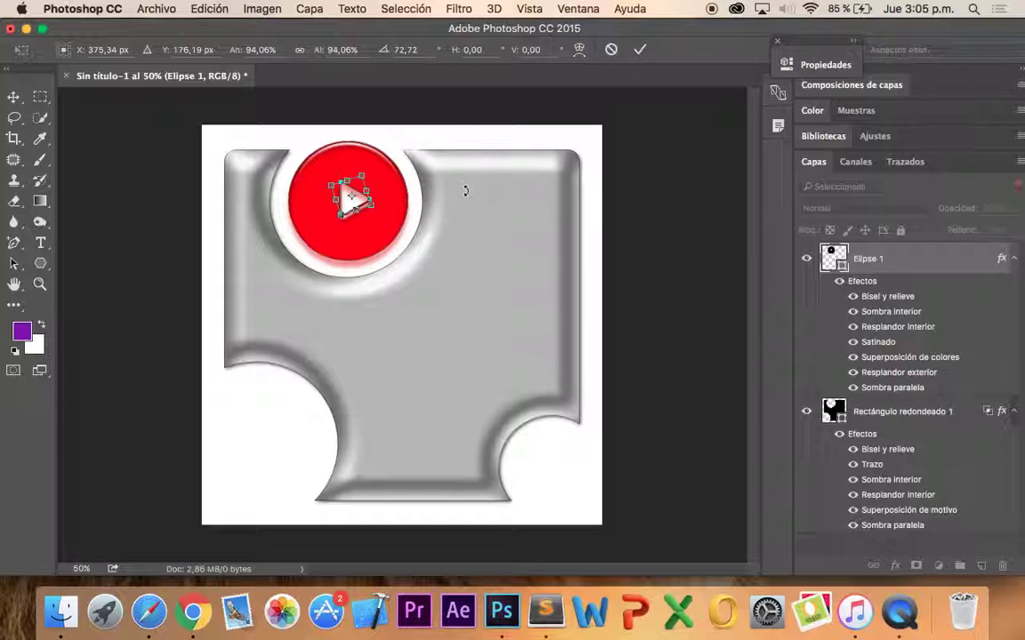
pyautogui.press('Left')
pyautogui.press('Left')
pyautogui.press('Left')
pyautogui.press('Left')
pyautogui.press('Left')
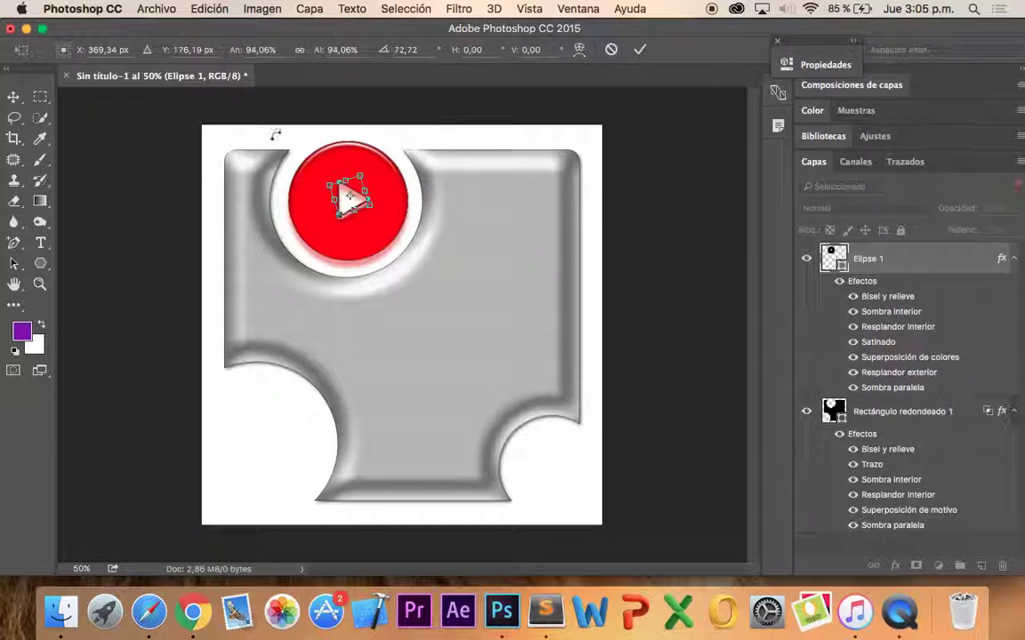
pyautogui.click(14, 96)
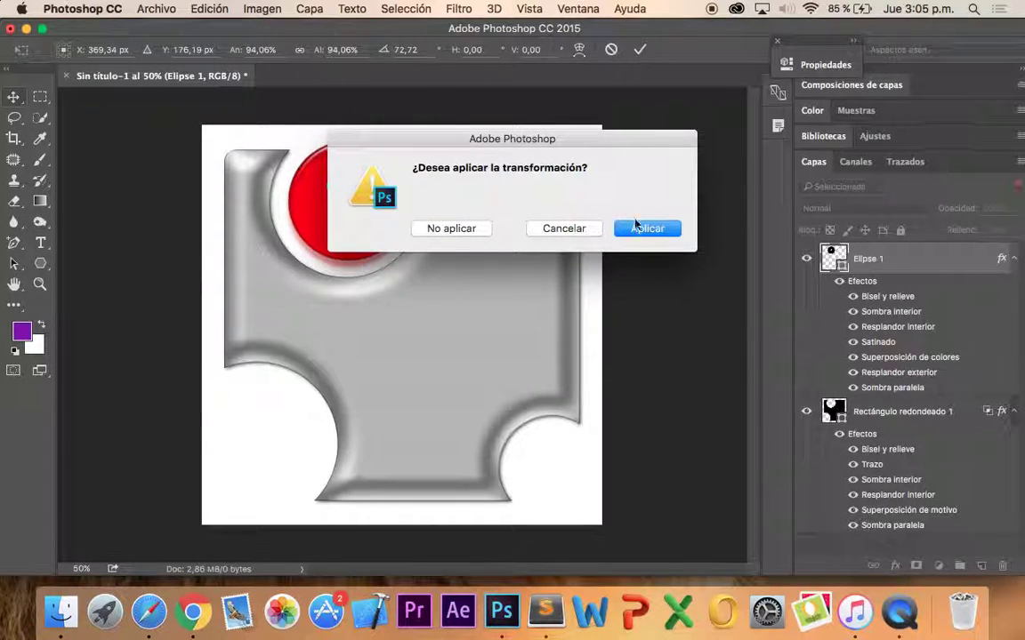
pyautogui.click(637, 226)
pyautogui.click(141, 271)
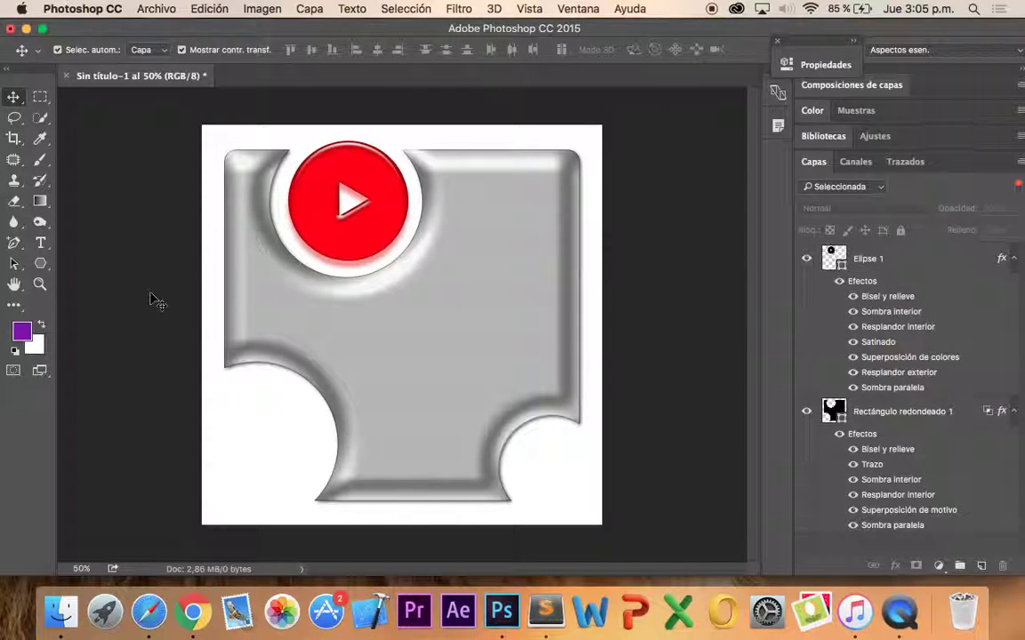
# Draw a circle, Elipse 2, over the tile's bottom-left notch and adjust its position
pyautogui.click(40, 265)
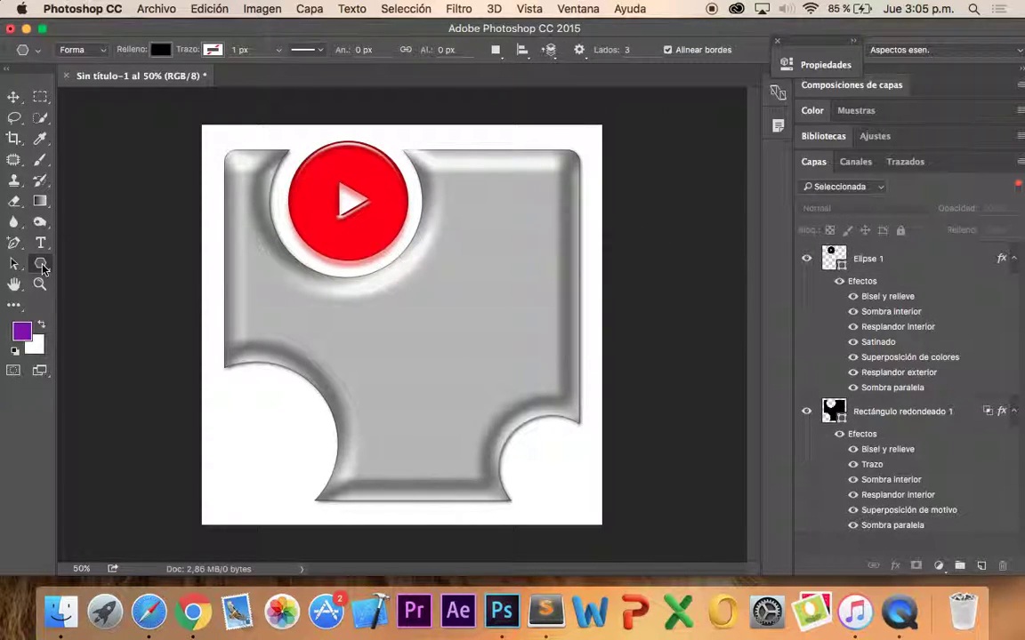
pyautogui.click(116, 293)
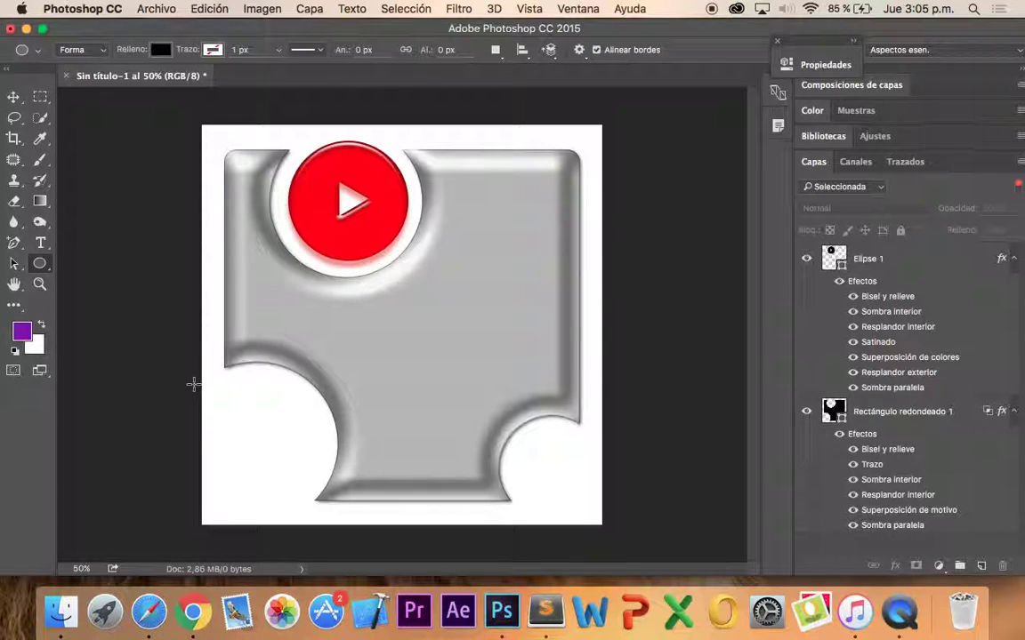
pyautogui.moveTo(195, 383)
pyautogui.mouseDown()
pyautogui.moveTo(337, 521)
pyautogui.moveTo(328, 516)
pyautogui.mouseUp()
pyautogui.click(22, 99)
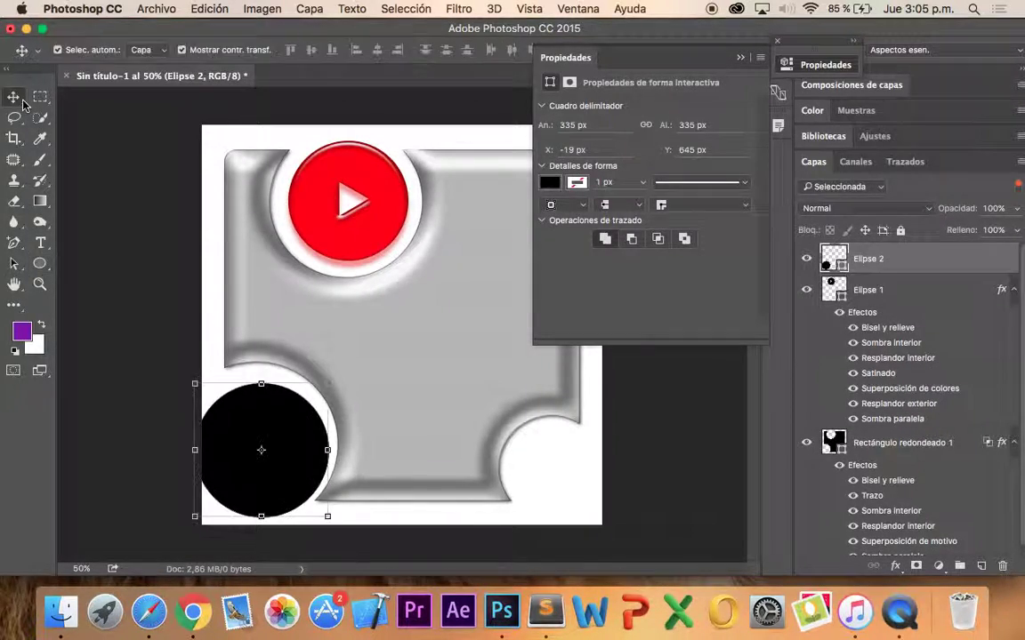
pyautogui.moveTo(256, 408); pyautogui.dragTo(252, 400)
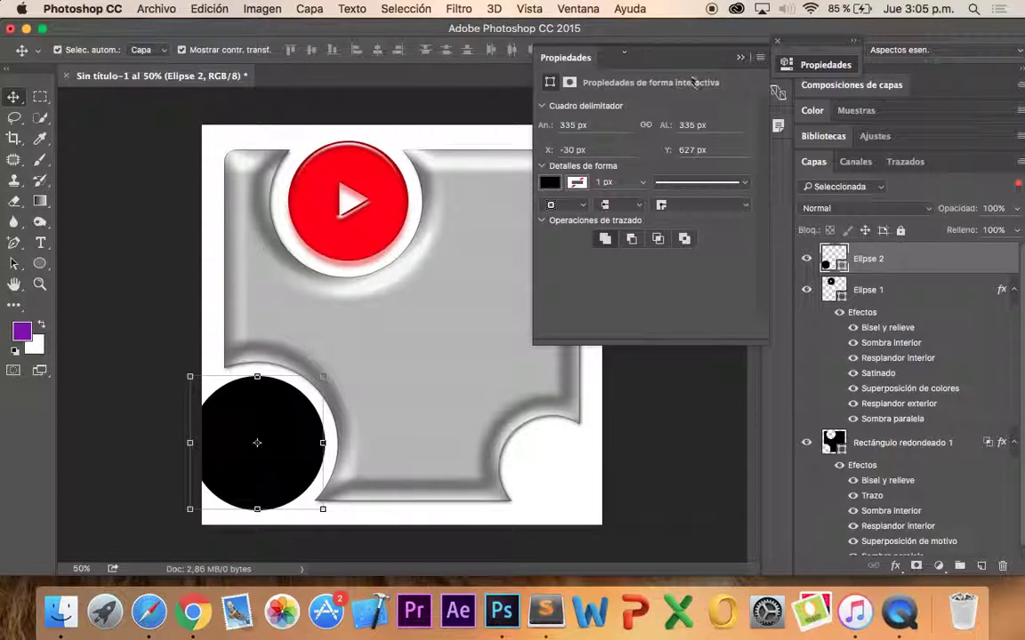
# Apply the glossy green preset style to the circle and scale it to about 86%
pyautogui.click(582, 8)
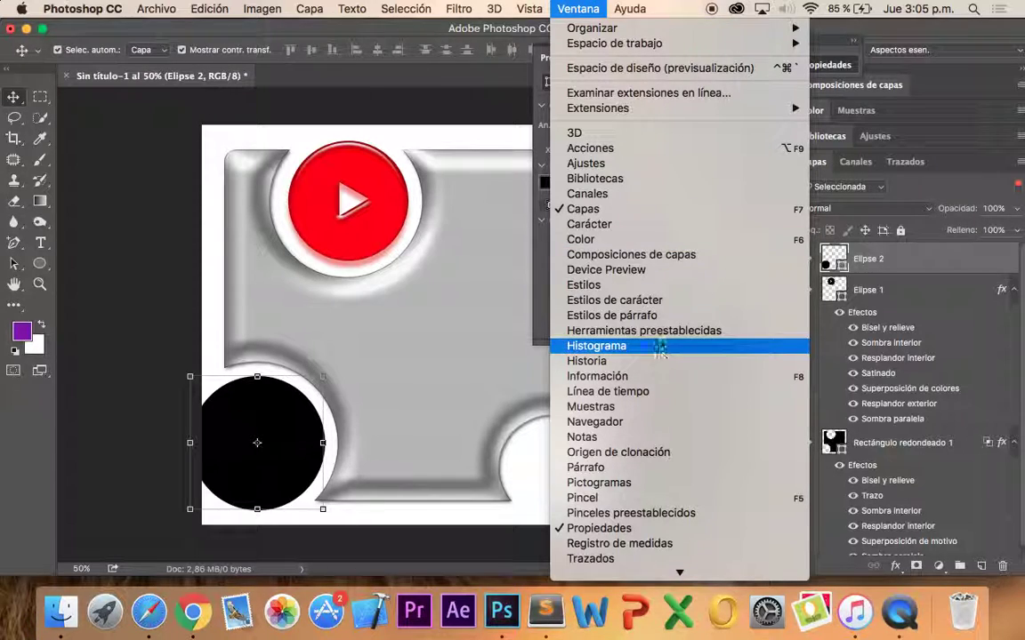
pyautogui.click(649, 285)
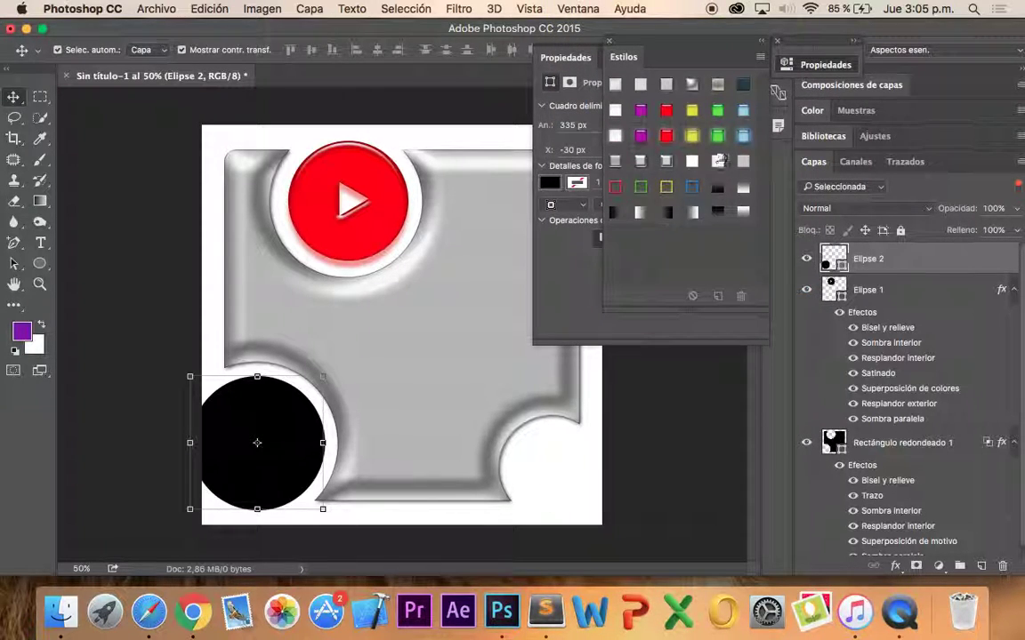
pyautogui.click(717, 135)
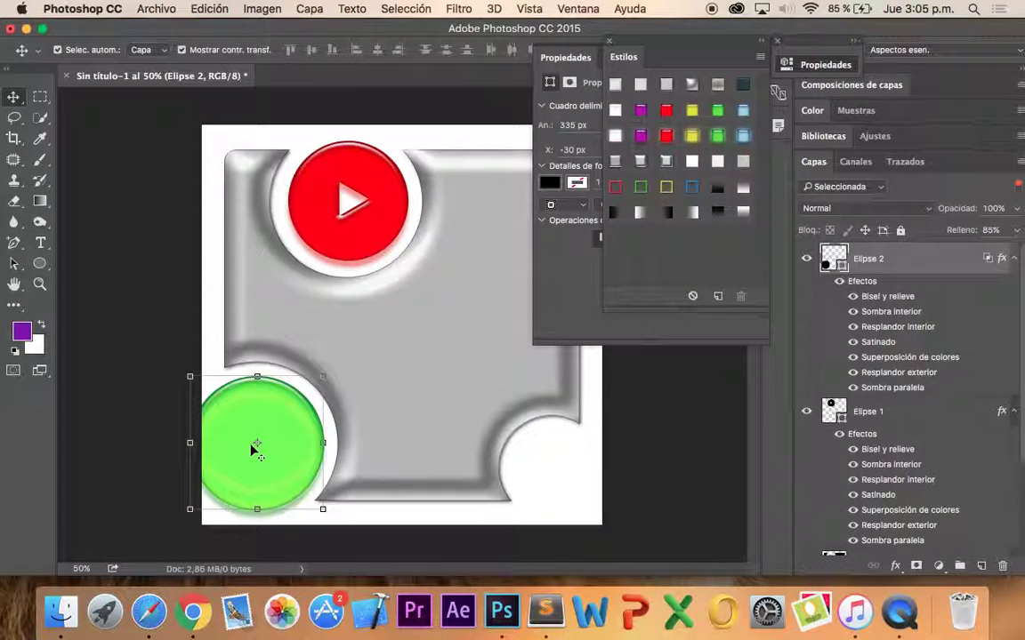
pyautogui.moveTo(187, 507); pyautogui.dragTo(208, 490)
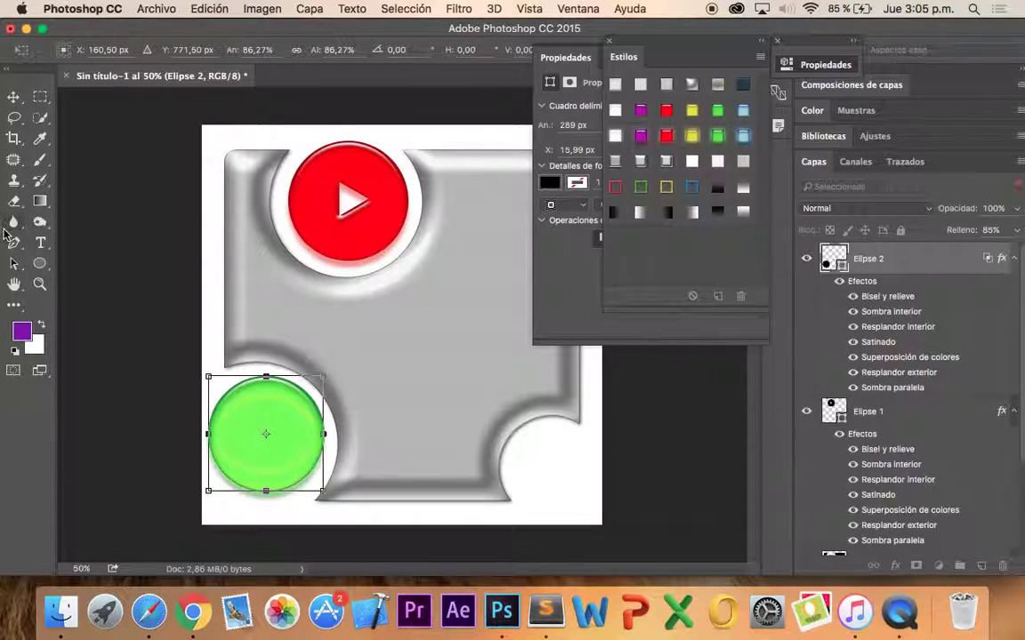
pyautogui.click(13, 263)
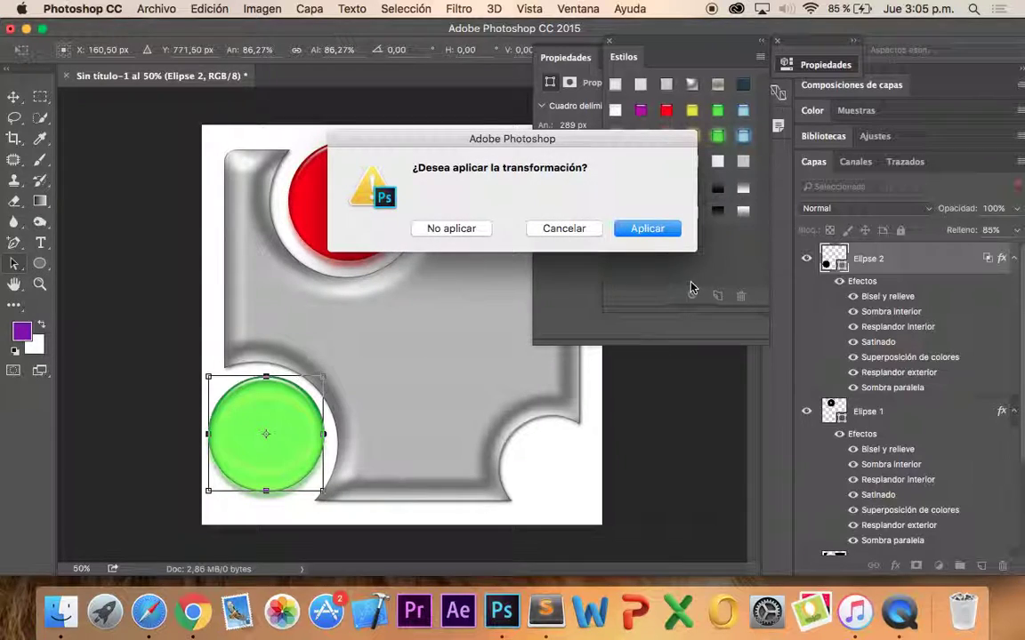
pyautogui.click(651, 229)
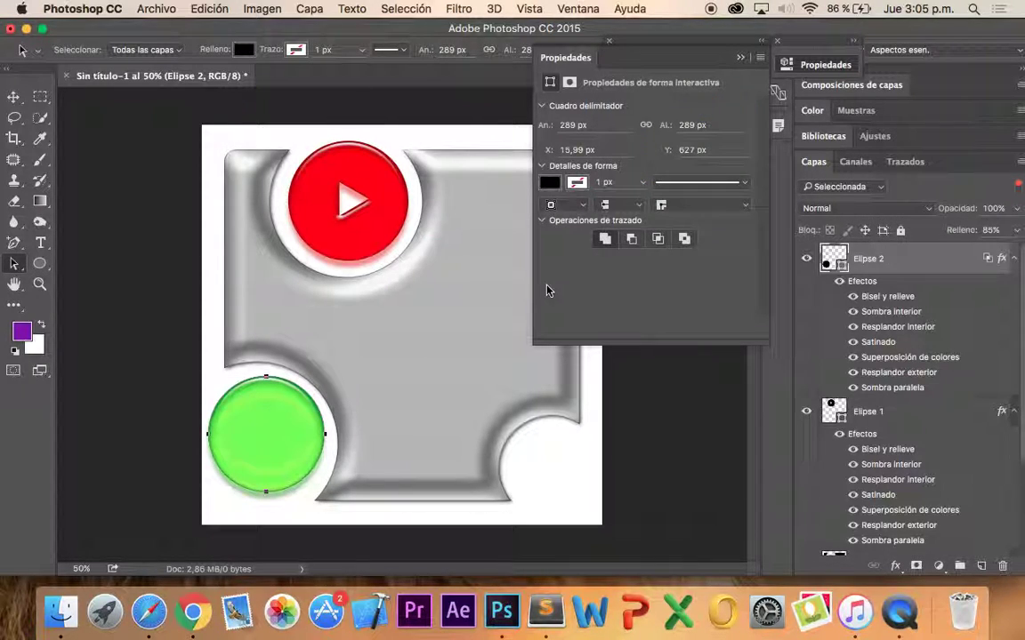
# Select the tile's bottom-left notch circle and shrink it to about 83%
pyautogui.scroll(-3, 896, 410)
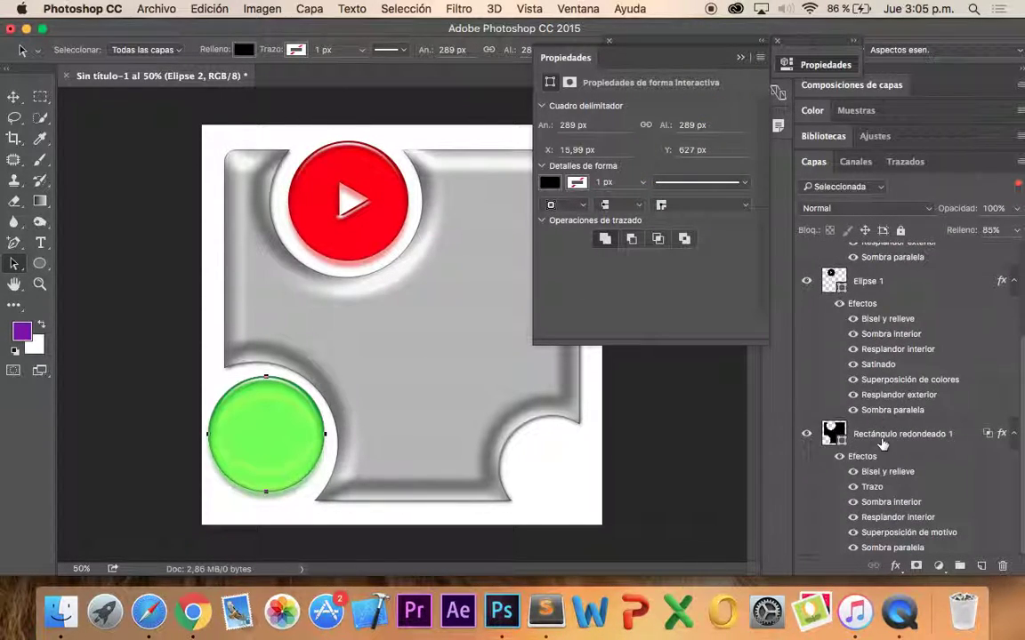
pyautogui.click(882, 439)
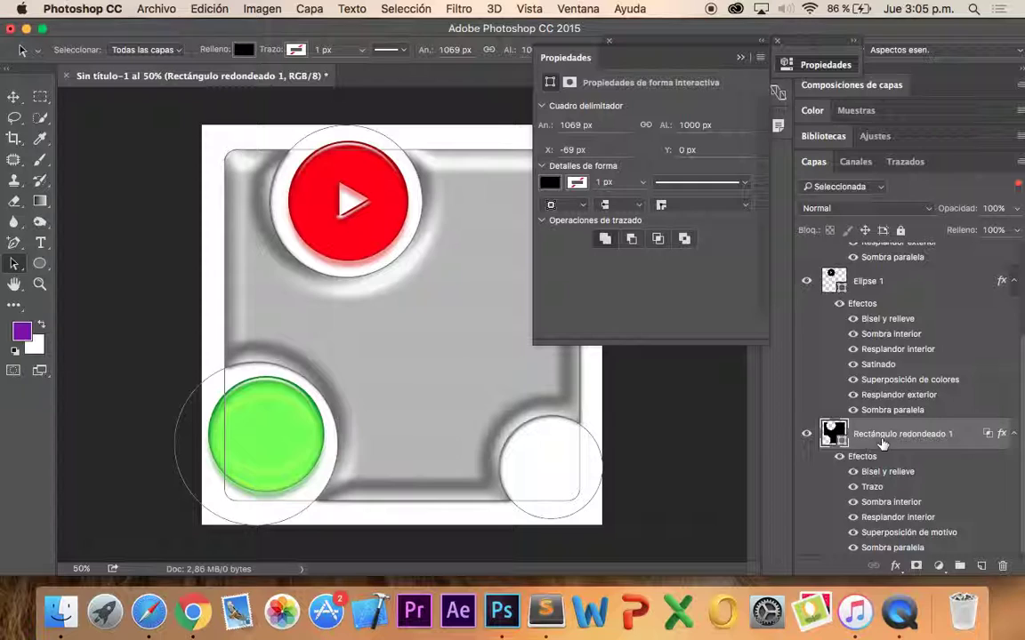
pyautogui.click(302, 518)
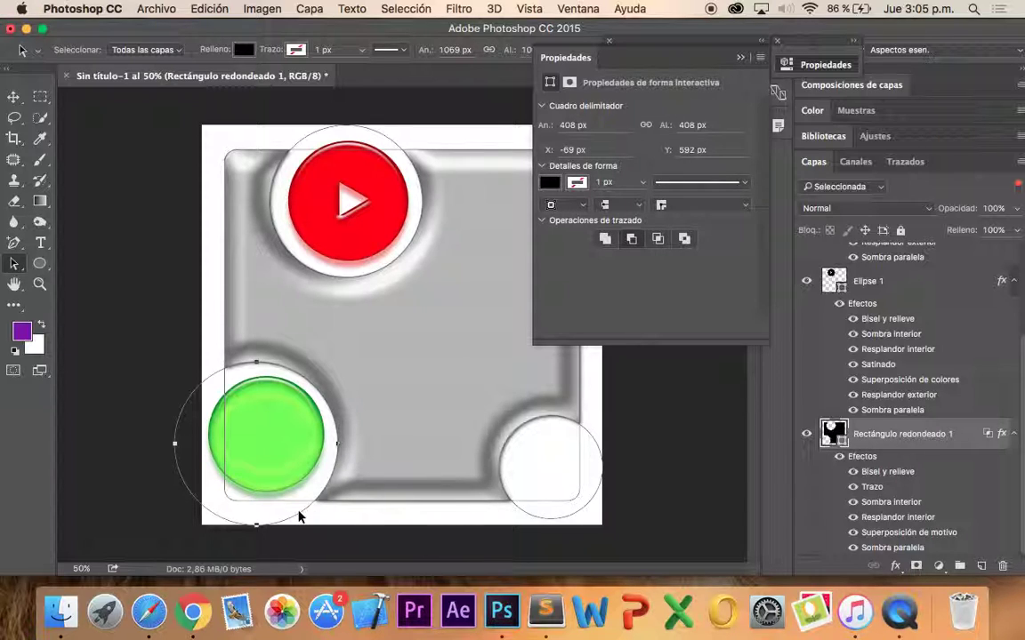
pyautogui.hotkey('ctrl', 't')
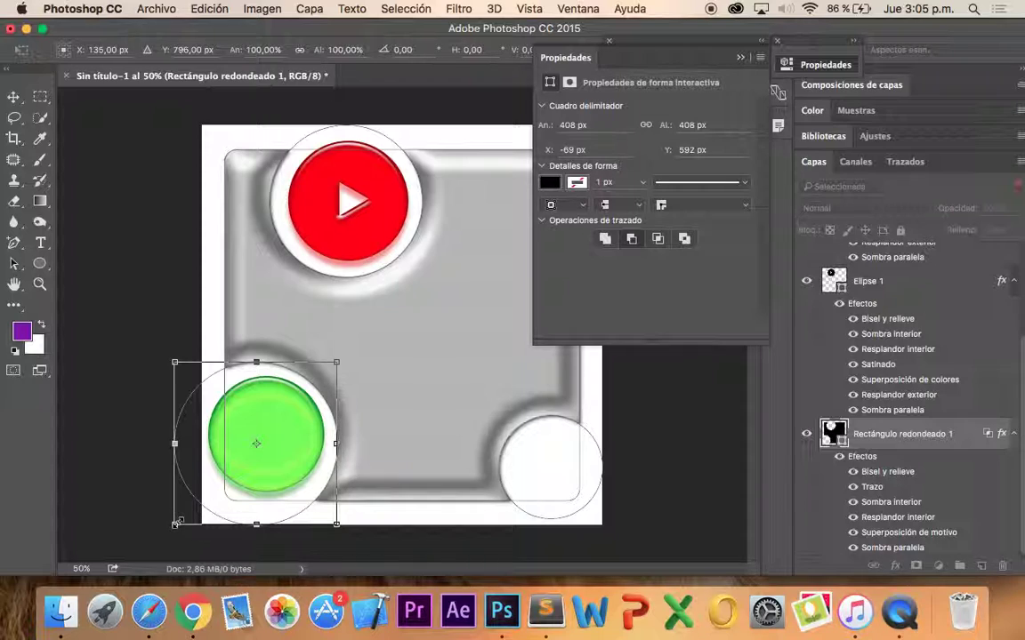
pyautogui.moveTo(174, 524); pyautogui.dragTo(202, 495)
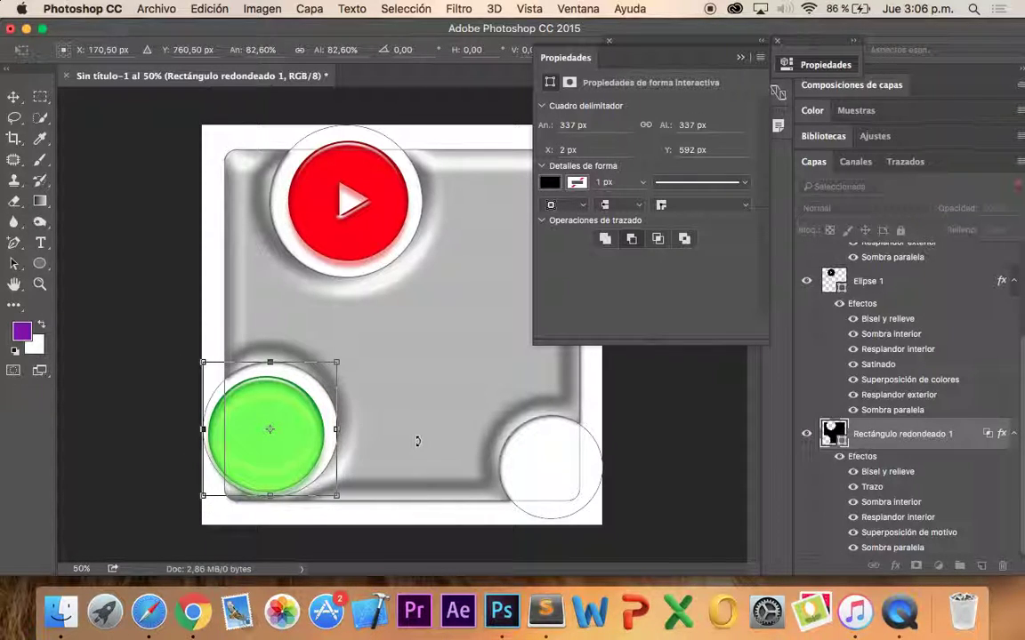
# Nudge the notch left and down, enlarge it to about 89% (363 px), and apply
pyautogui.hotkey('shift', 'Left')
pyautogui.hotkey('shift', 'Down')
pyautogui.hotkey('shift', 'Left')
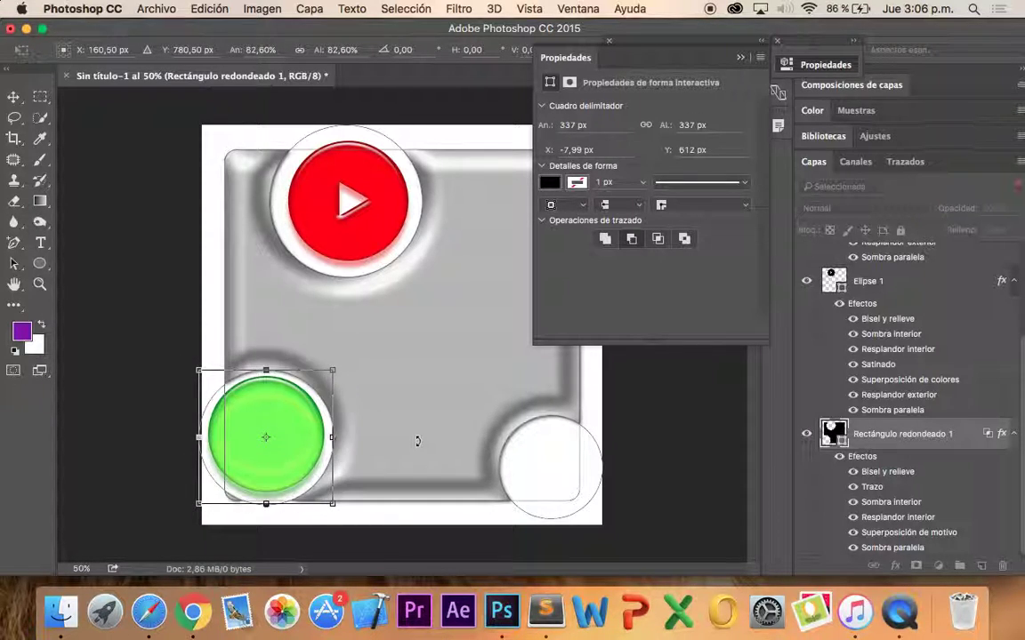
pyautogui.hotkey('shift', 'Down')
pyautogui.hotkey('shift', 'Down')
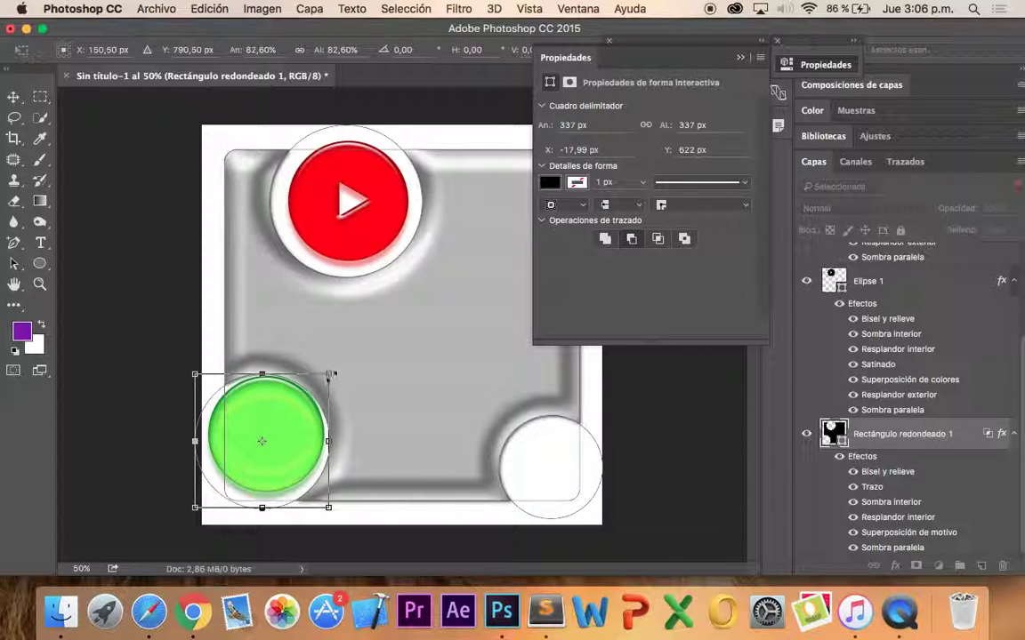
pyautogui.moveTo(328, 374); pyautogui.dragTo(340, 363)
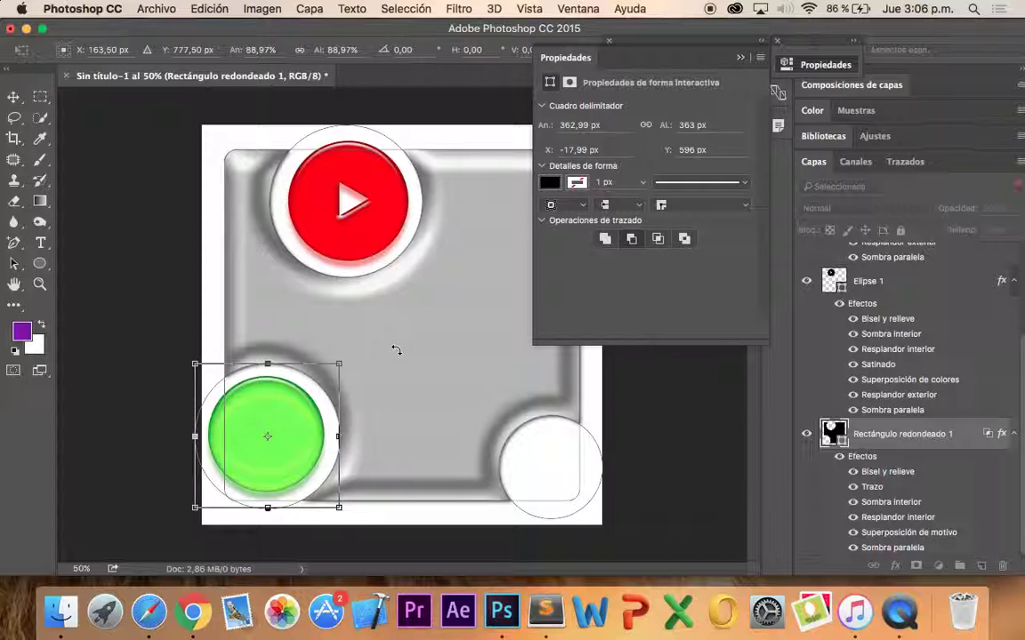
pyautogui.click(14, 98)
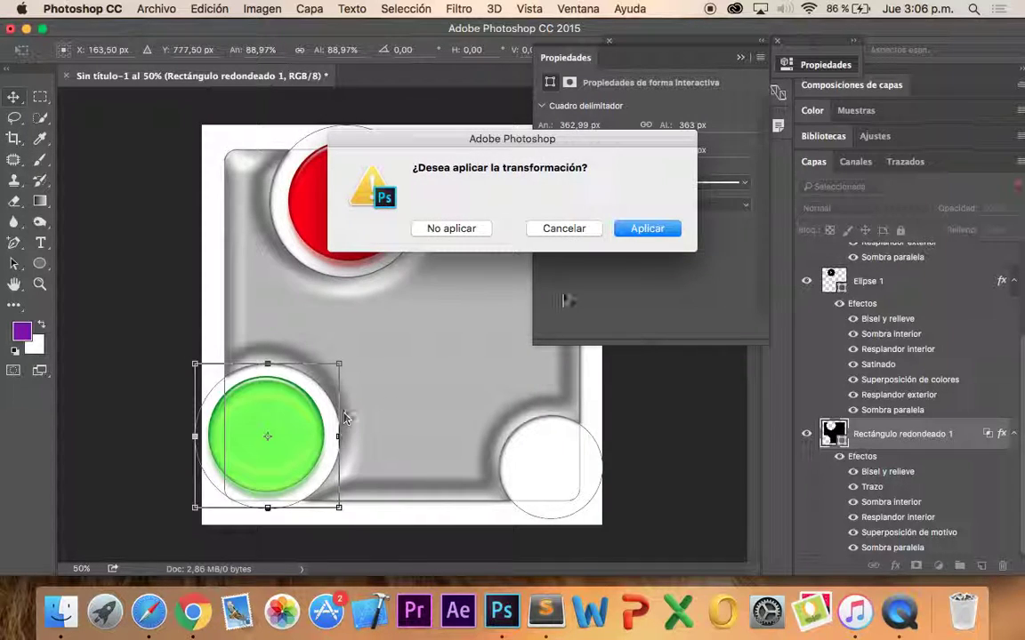
pyautogui.click(640, 229)
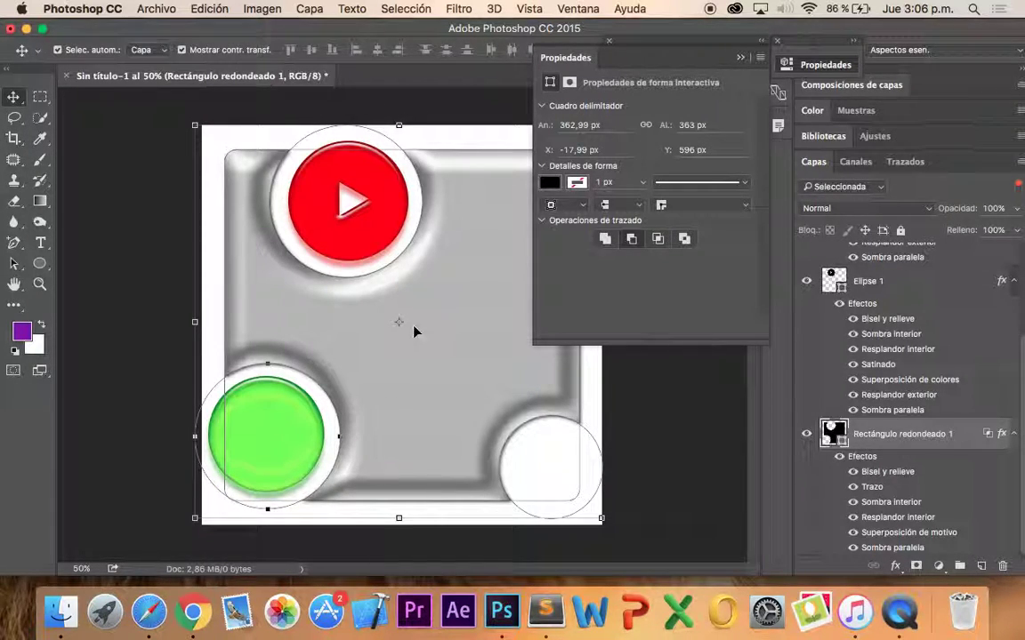
pyautogui.press('a')
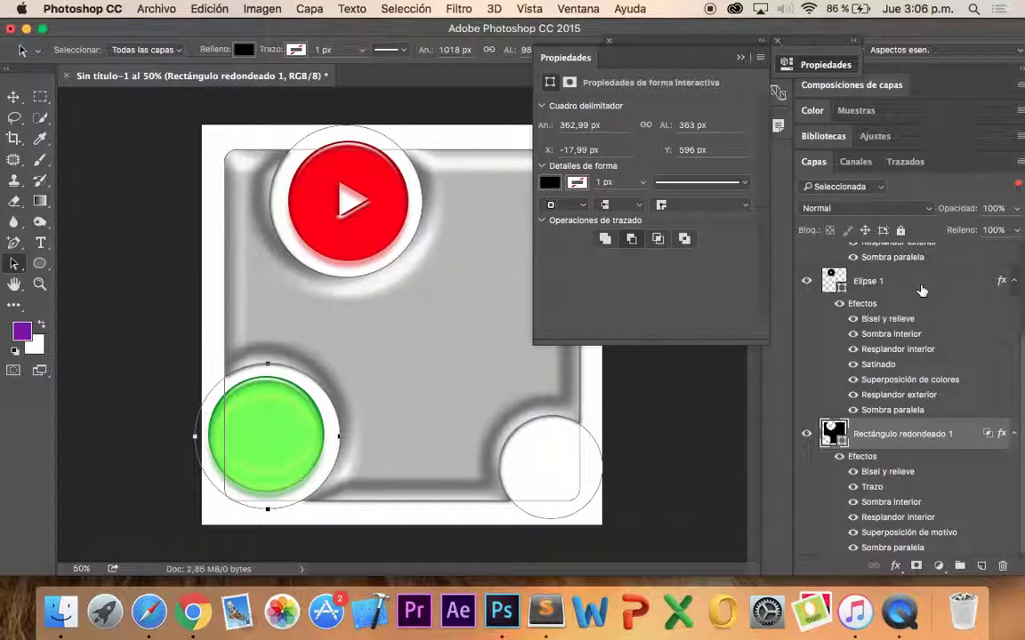
# Select the green button's circle path on the Elipse 2 layer, picking from all layers
pyautogui.click(147, 50)
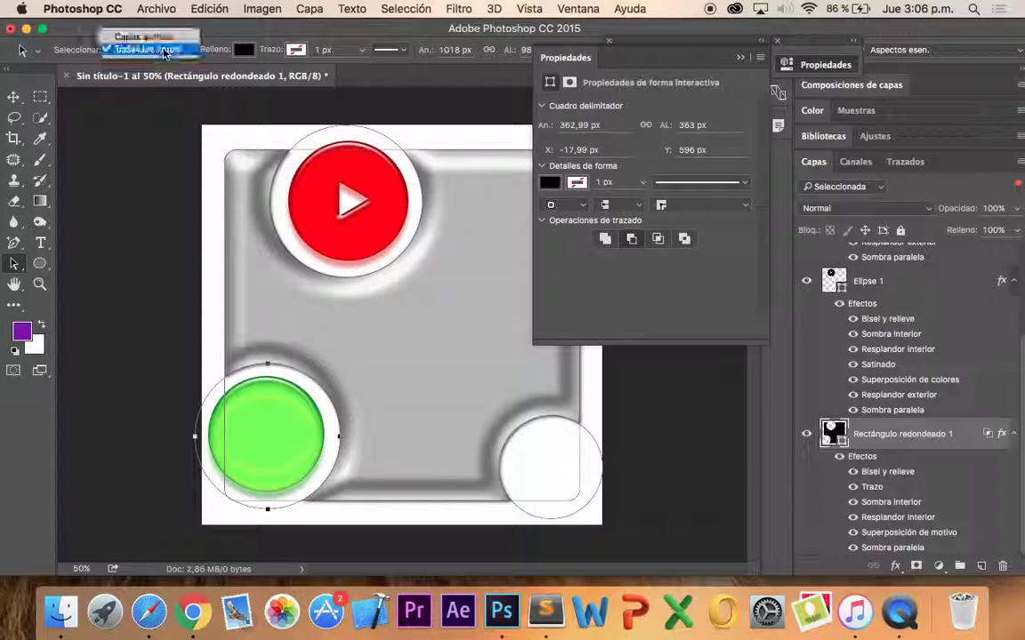
pyautogui.click(148, 50)
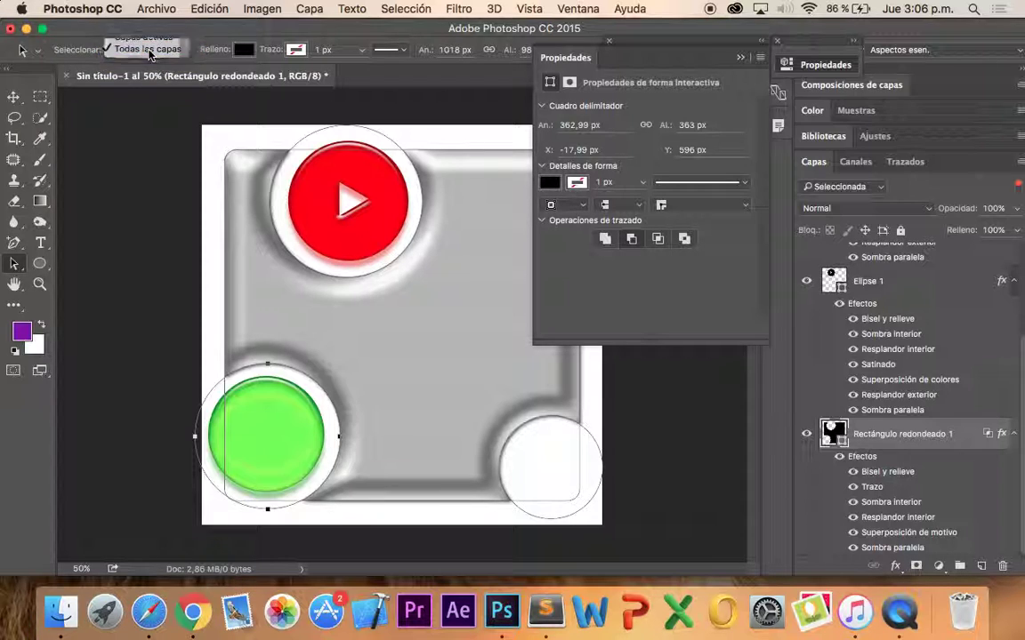
pyautogui.click(353, 216)
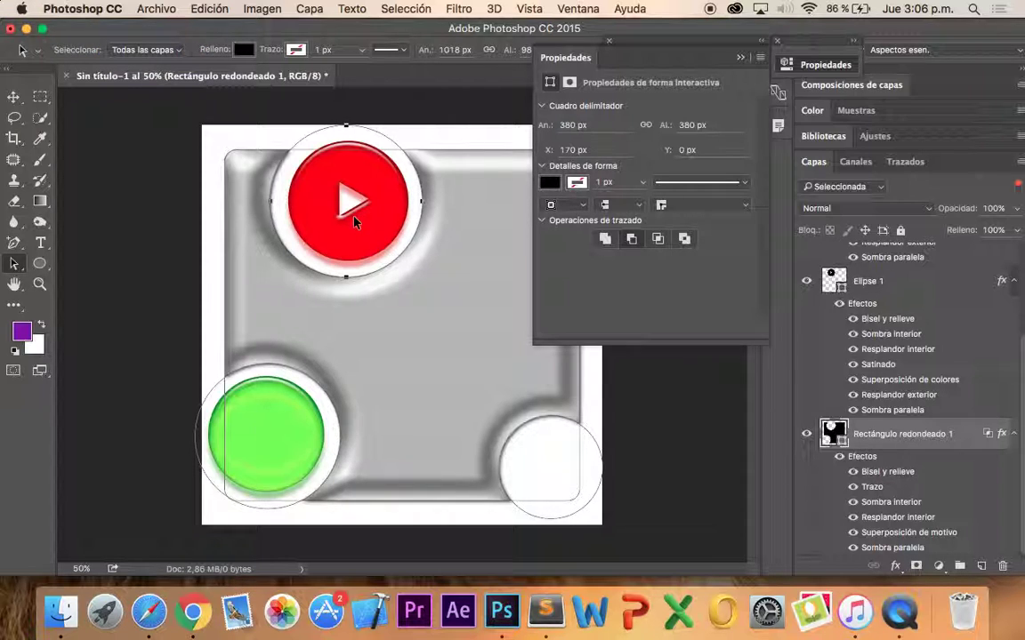
pyautogui.click(890, 272)
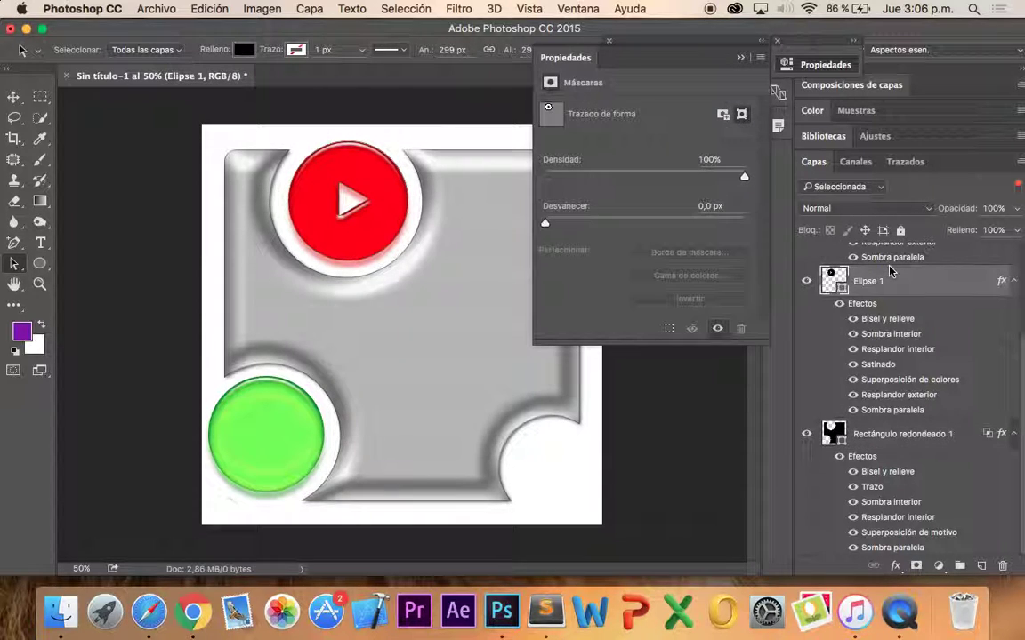
pyautogui.scroll(5, 925, 347)
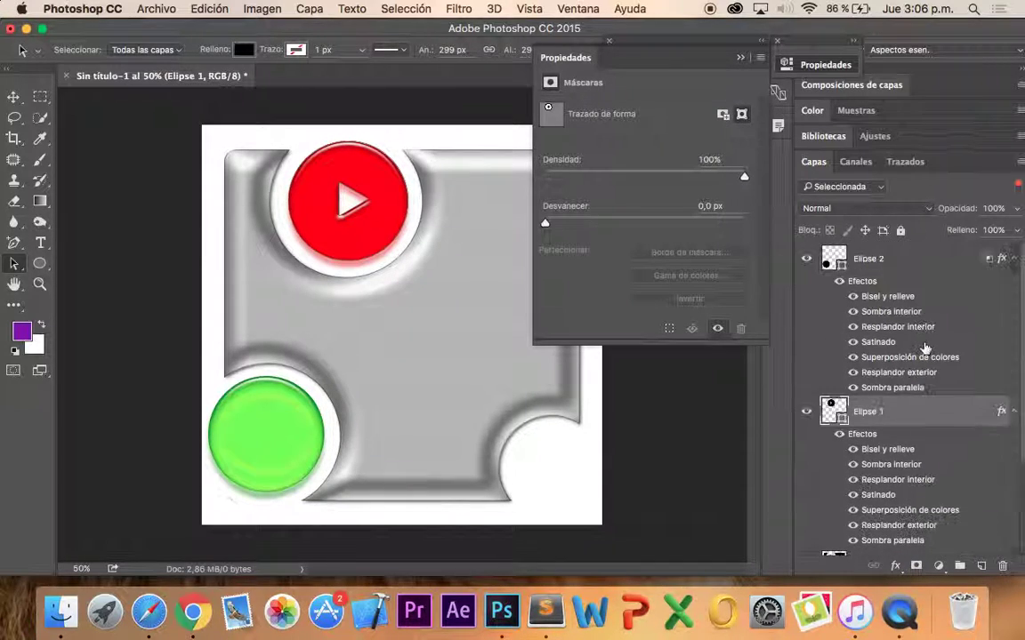
pyautogui.click(851, 268)
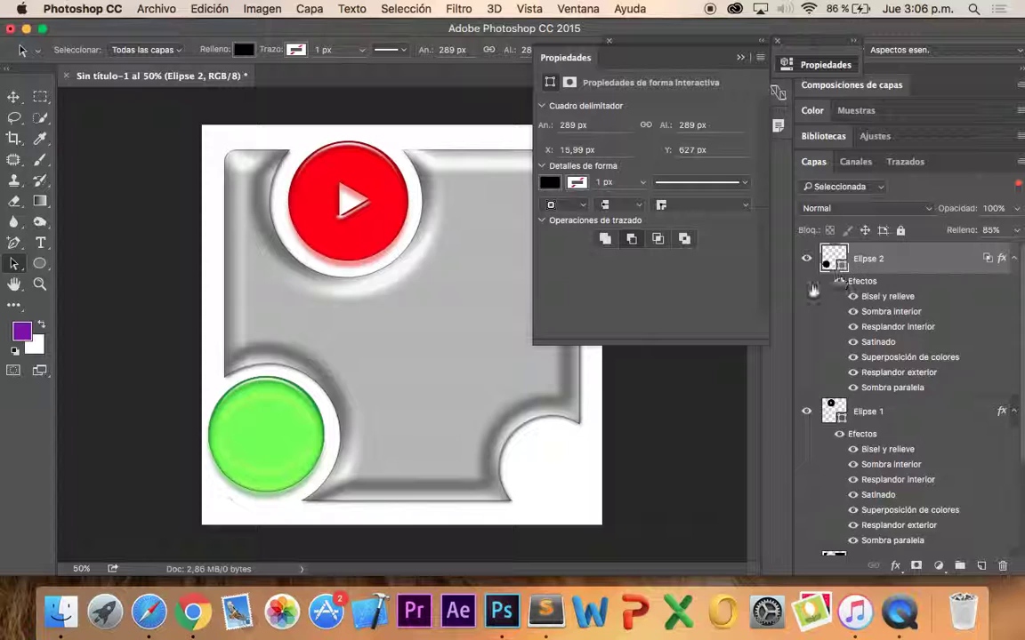
pyautogui.click(266, 466)
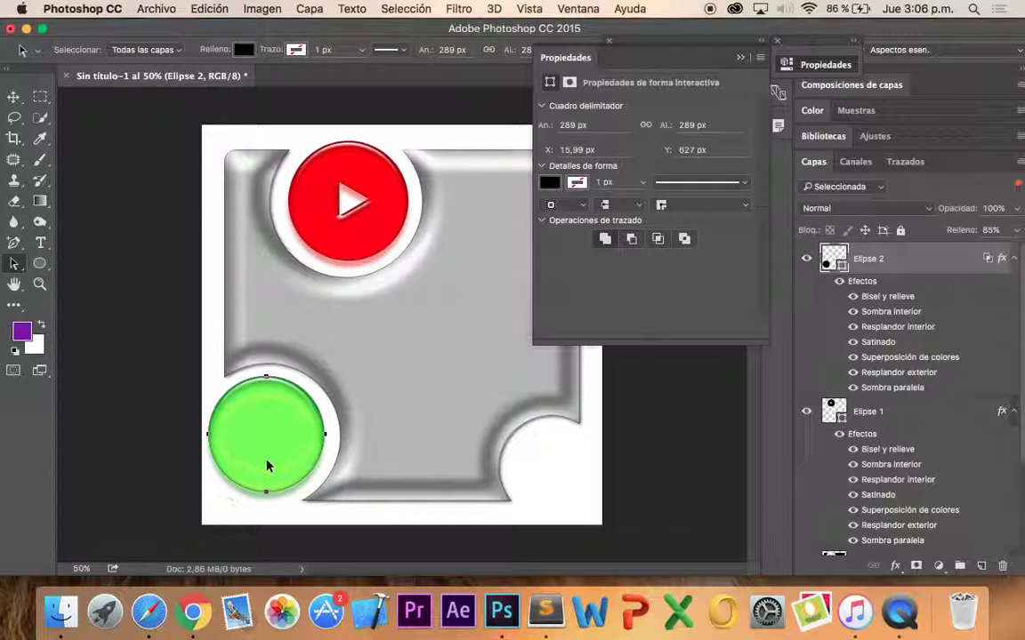
# Shrink the green button to 256 px, centre it in the notch, and apply
pyautogui.moveTo(266, 466); pyautogui.dragTo(259, 471)
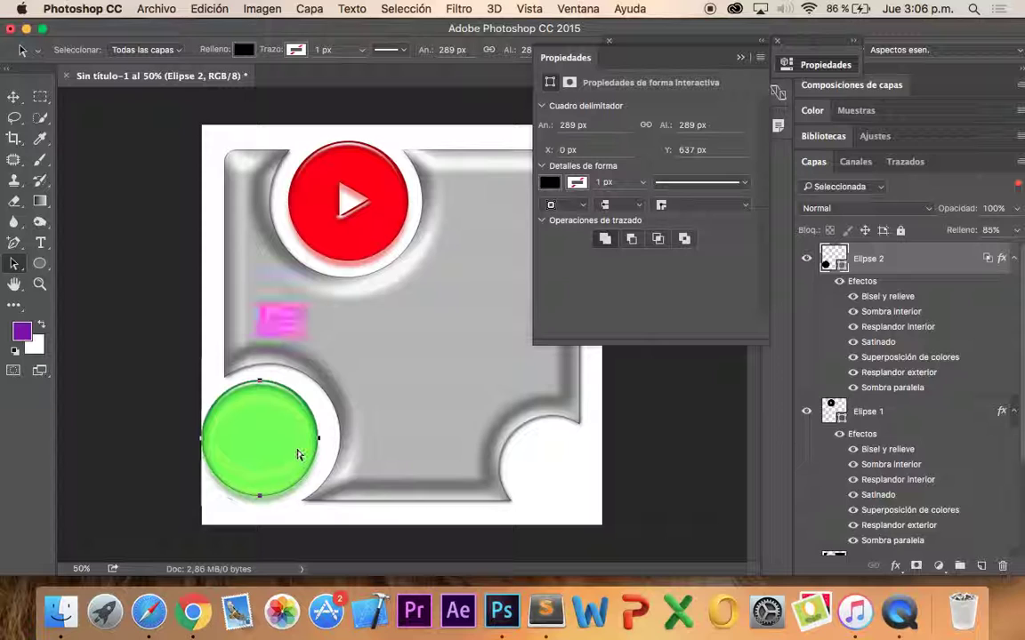
pyautogui.press('super+t')
pyautogui.moveTo(203, 495); pyautogui.dragTo(216, 481)
pyautogui.press('Right')
pyautogui.press('Right')
pyautogui.press('Right')
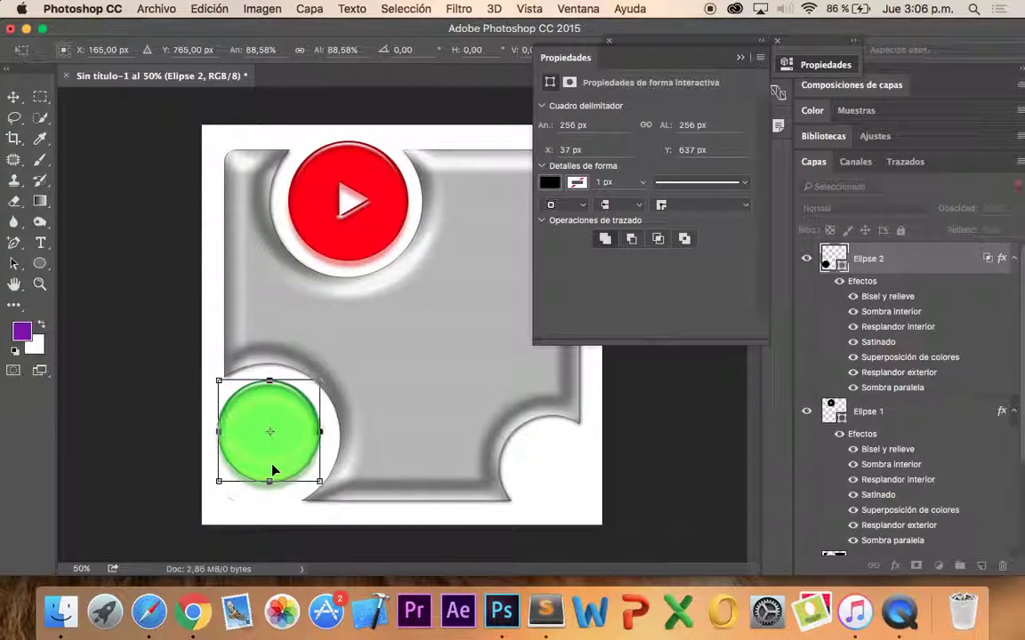
pyautogui.press('Down')
pyautogui.press('Down')
pyautogui.press('Down')
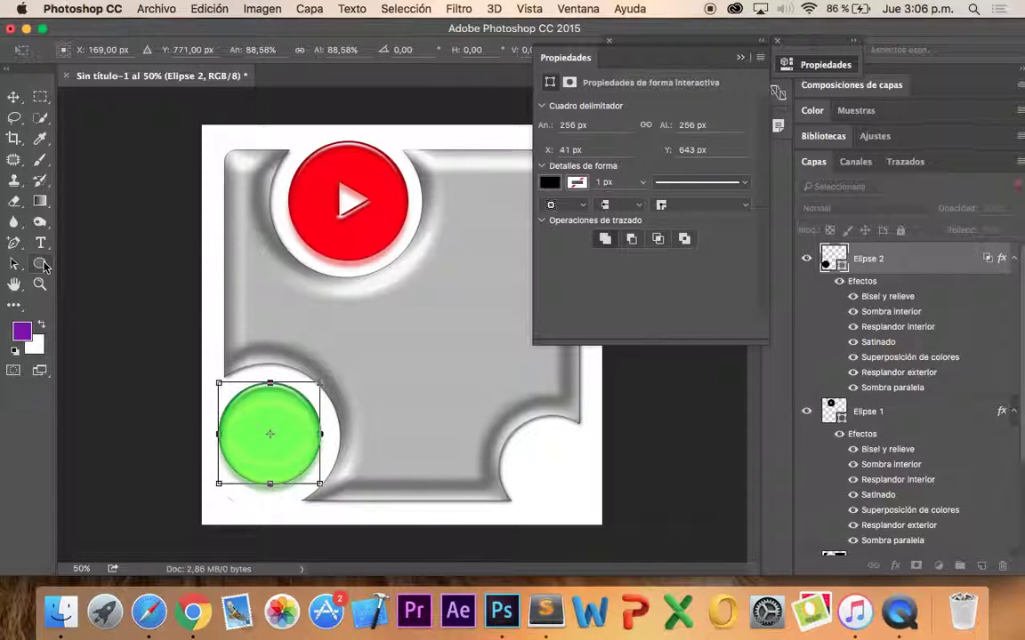
pyautogui.click(43, 265)
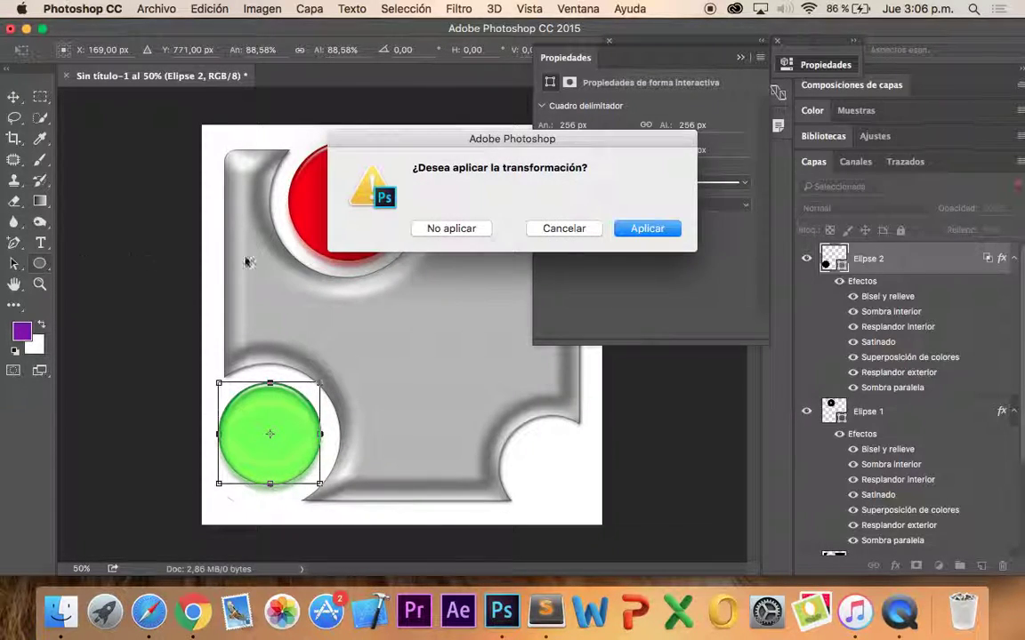
pyautogui.click(645, 227)
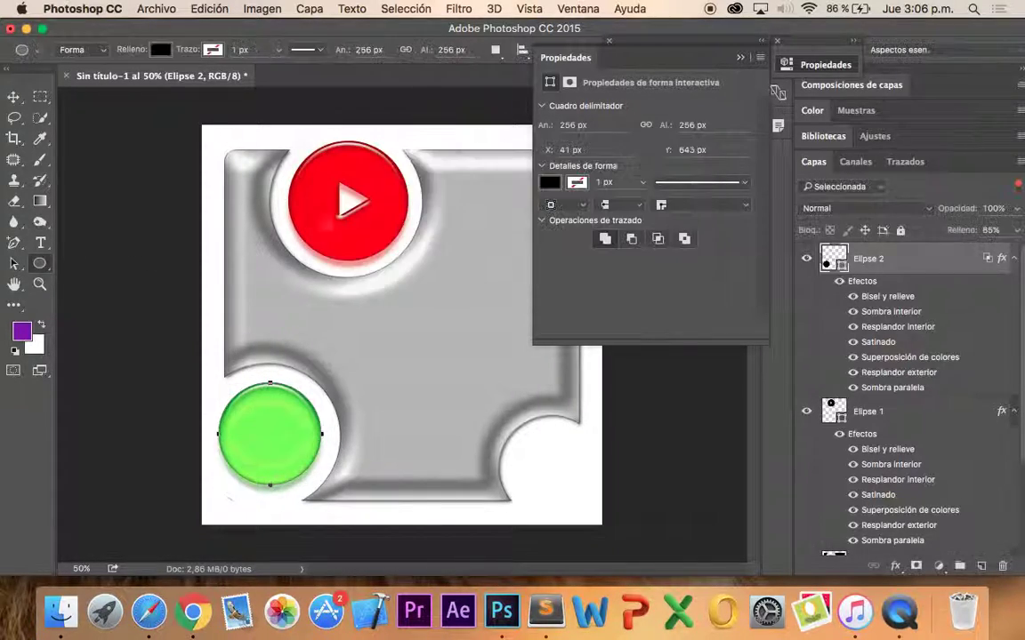
pyautogui.click(40, 265)
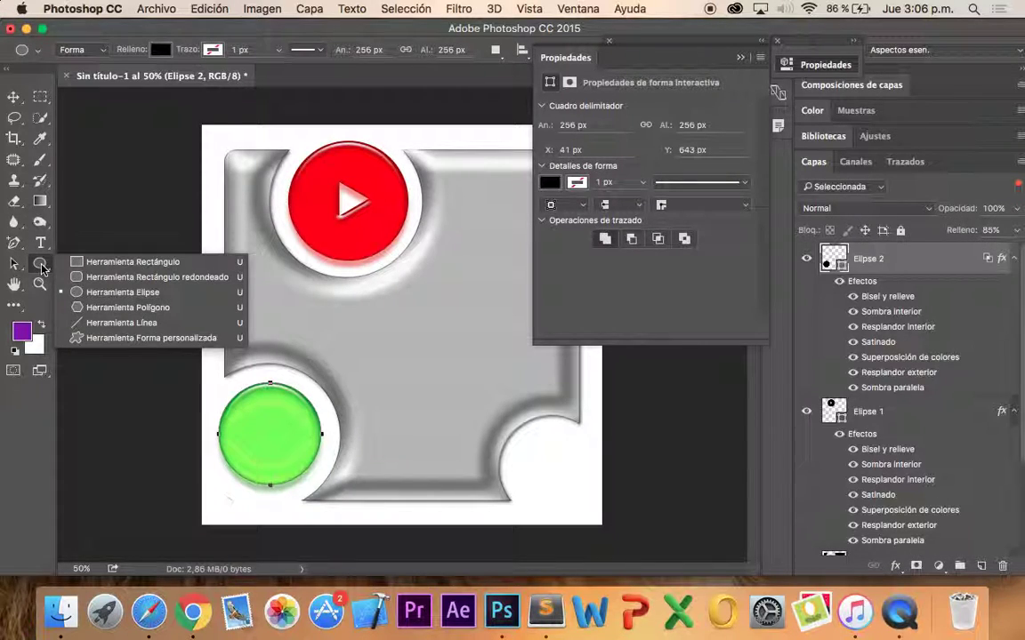
# Choose the snail shape in the Custom Shape tool's picker
pyautogui.click(98, 338)
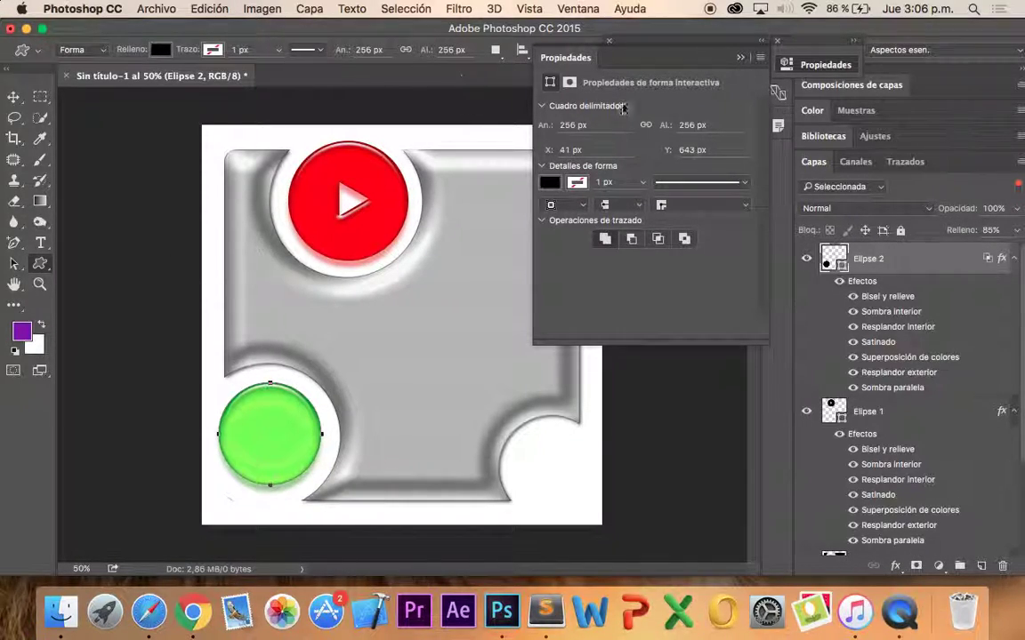
pyautogui.click(743, 58)
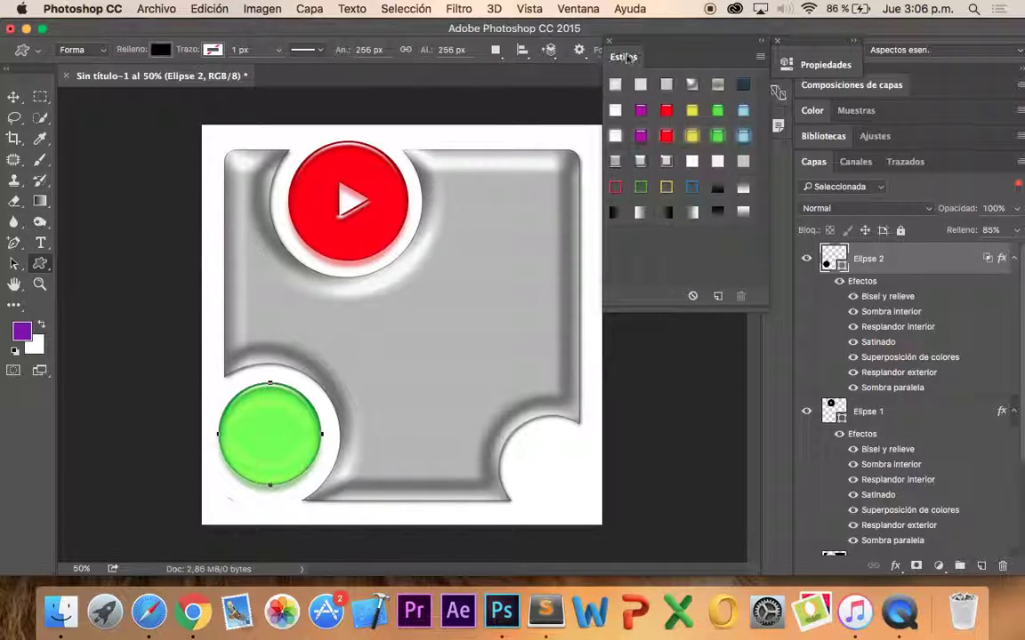
pyautogui.moveTo(633, 46); pyautogui.dragTo(673, 103)
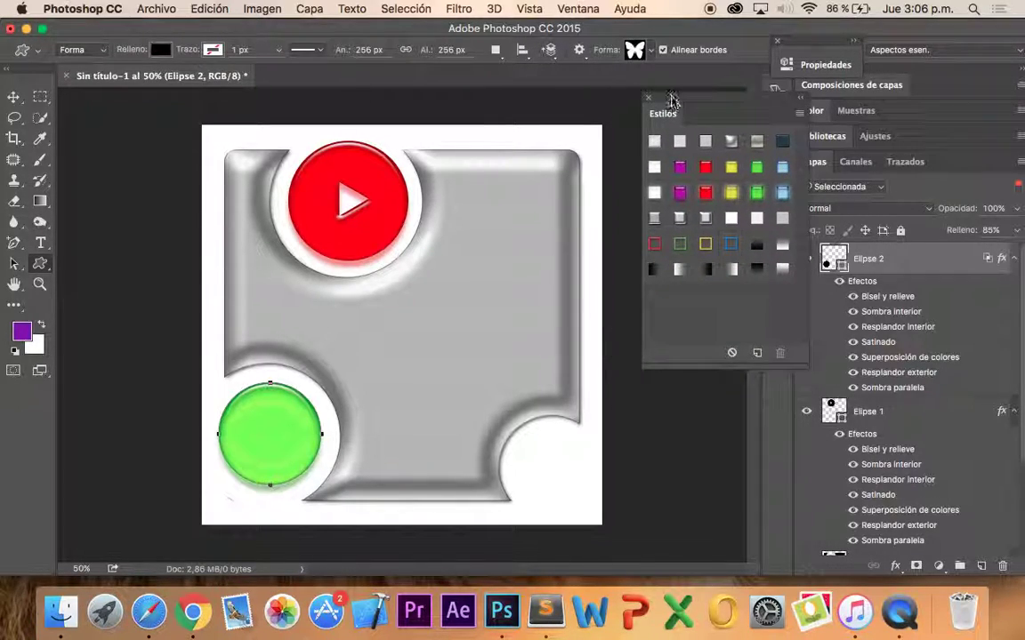
pyautogui.click(652, 50)
pyautogui.scroll(-3, 652, 127)
pyautogui.scroll(-3, 652, 127)
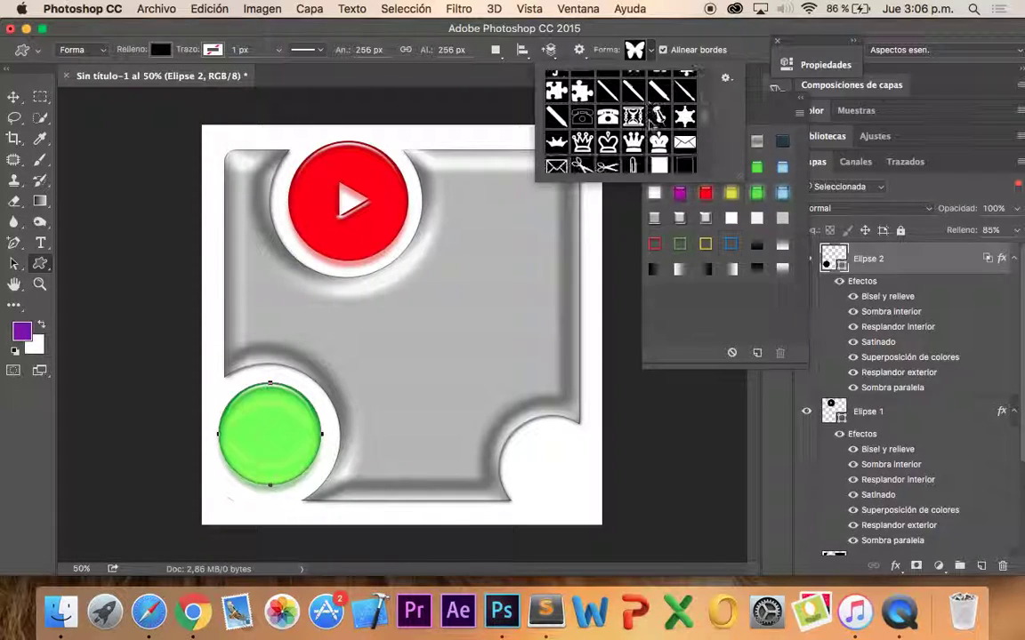
pyautogui.scroll(-3, 652, 127)
pyautogui.scroll(-3, 652, 127)
pyautogui.scroll(-3, 652, 127)
pyautogui.scroll(-3, 652, 127)
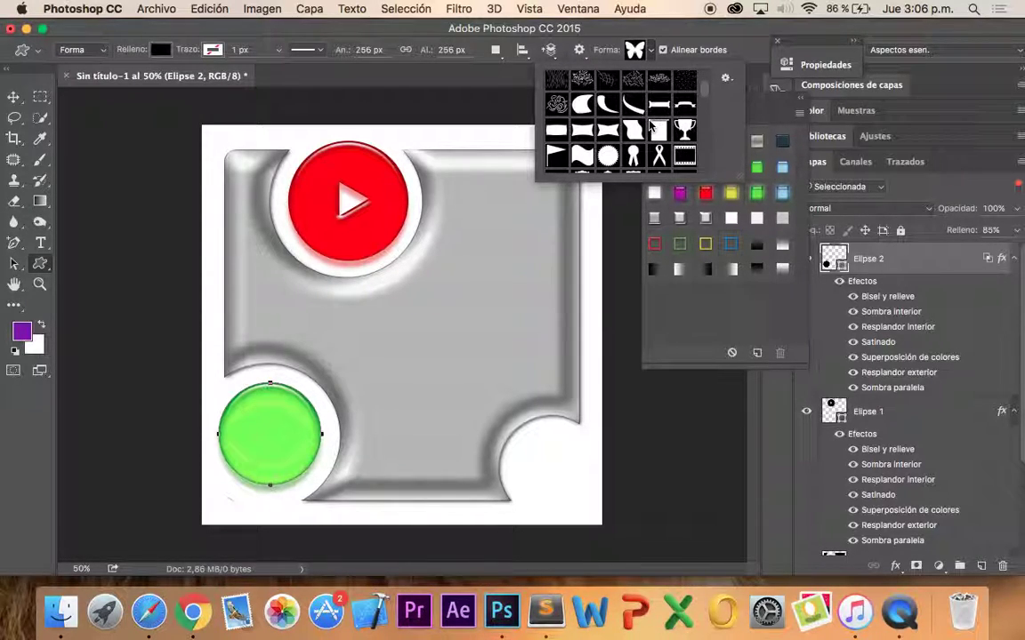
pyautogui.scroll(-3, 652, 127)
pyautogui.scroll(-3, 652, 127)
pyautogui.scroll(-3, 652, 127)
pyautogui.scroll(-3, 652, 127)
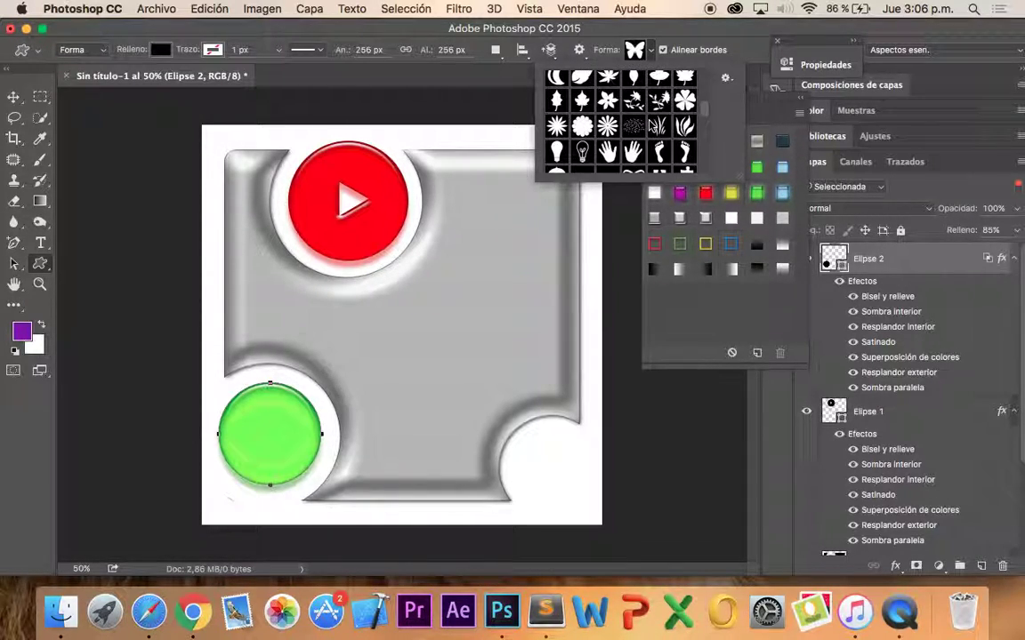
pyautogui.scroll(-3, 652, 128)
pyautogui.scroll(-3, 652, 127)
pyautogui.scroll(-3, 652, 127)
pyautogui.scroll(-3, 652, 127)
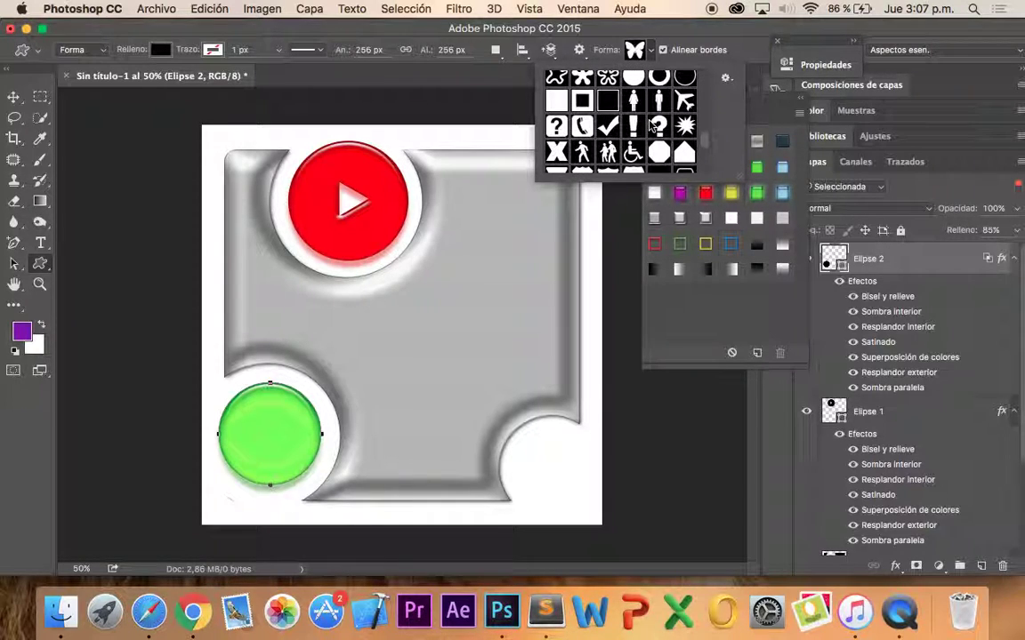
pyautogui.scroll(-3, 652, 127)
pyautogui.scroll(-3, 652, 127)
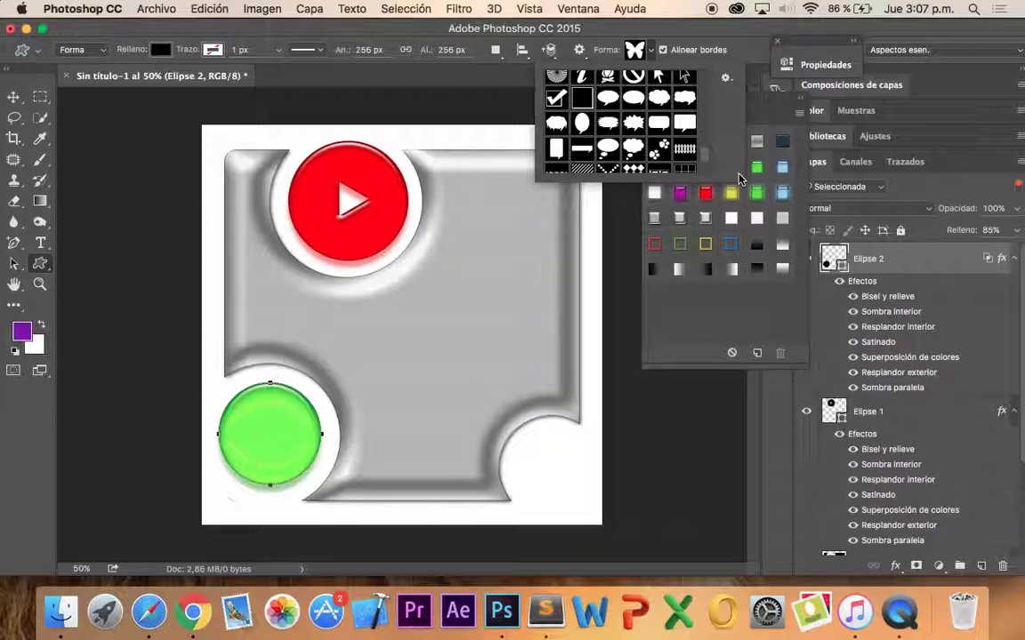
pyautogui.moveTo(738, 178); pyautogui.dragTo(758, 480)
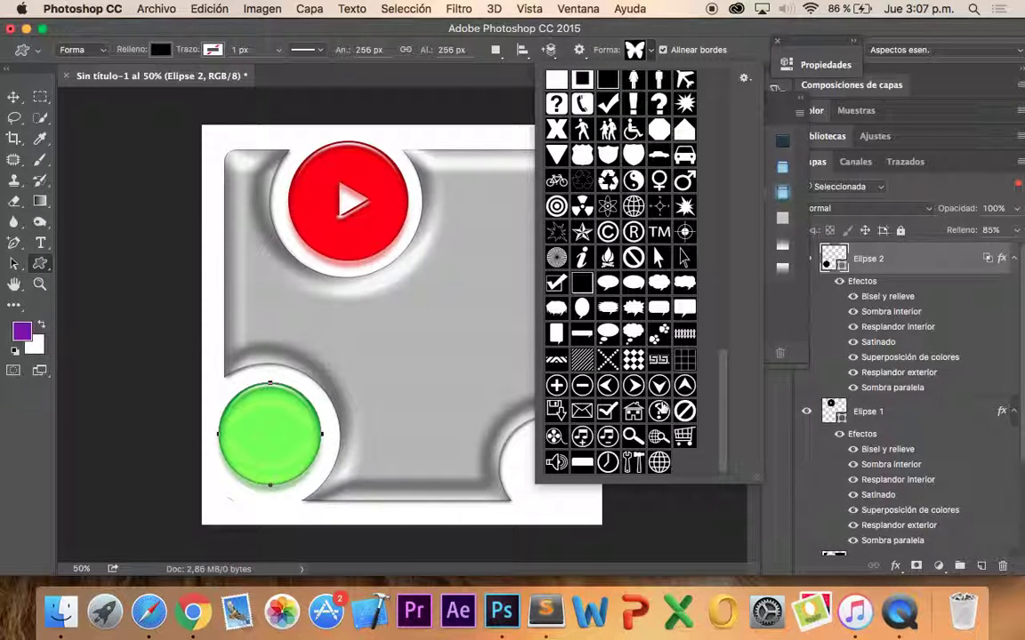
pyautogui.scroll(5, 660, 407)
pyautogui.scroll(5, 661, 407)
pyautogui.scroll(5, 660, 406)
pyautogui.scroll(5, 661, 406)
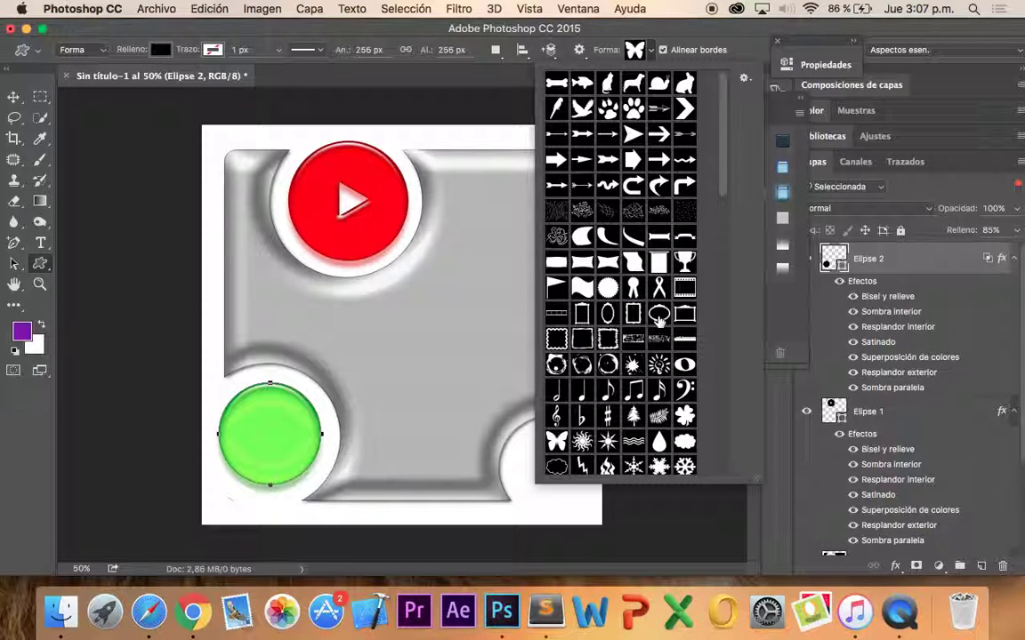
pyautogui.click(684, 84)
pyautogui.click(658, 82)
# Draw the snail over the green circle, nudge it down and right, then deselect
pyautogui.moveTo(254, 414); pyautogui.dragTo(289, 437)
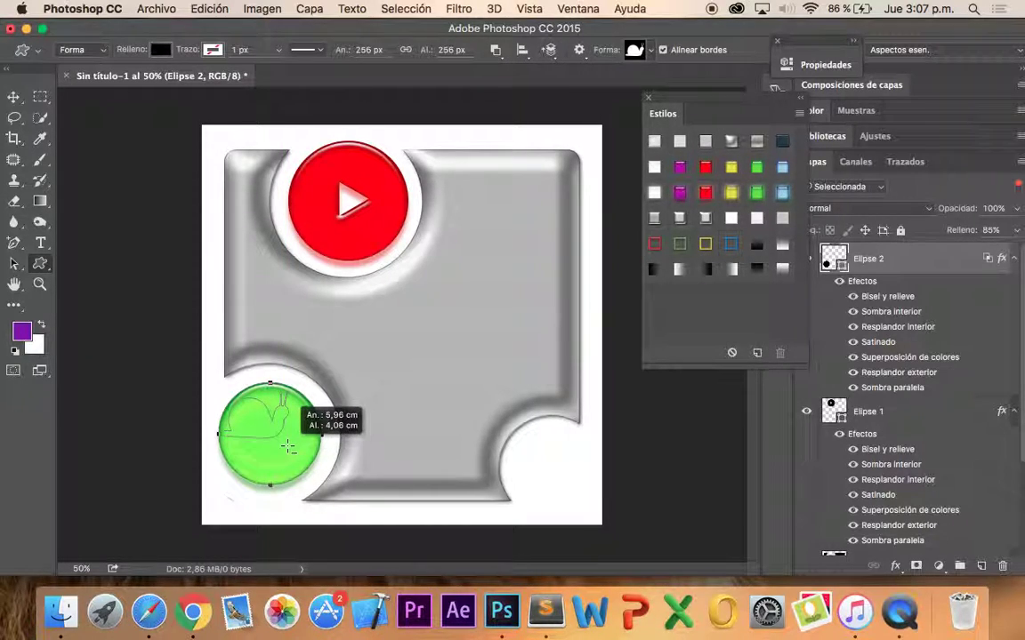
pyautogui.click(15, 263)
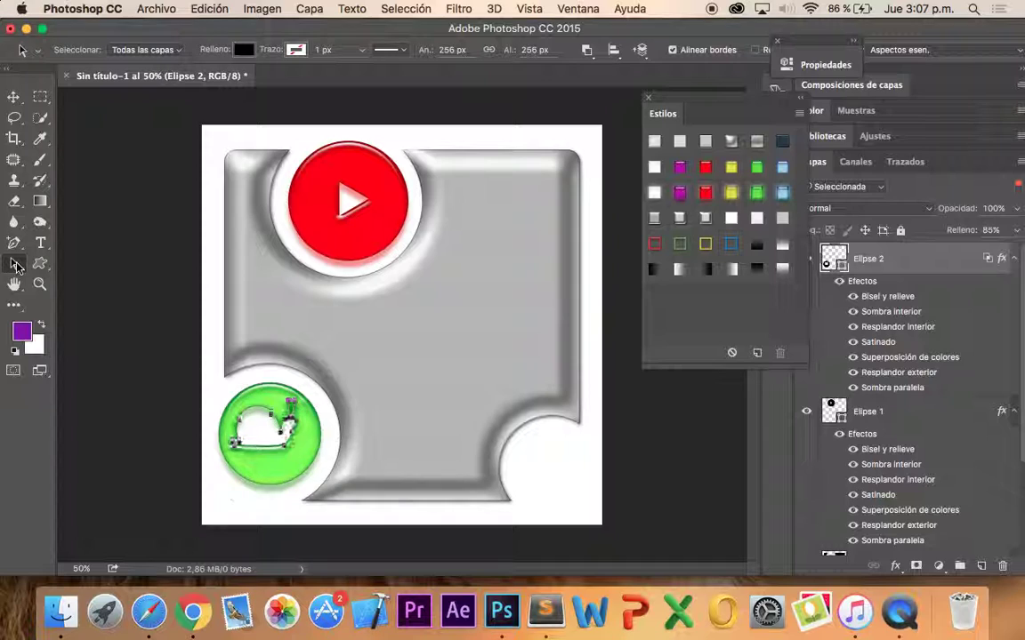
pyautogui.press('Down')
pyautogui.press('Down')
pyautogui.press('Right')
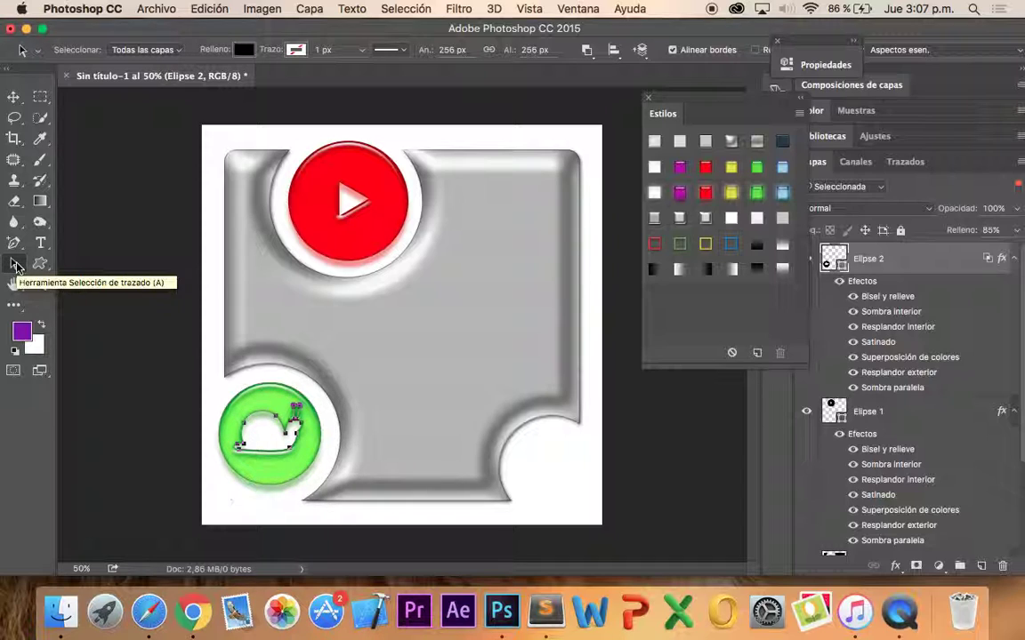
pyautogui.click(98, 240)
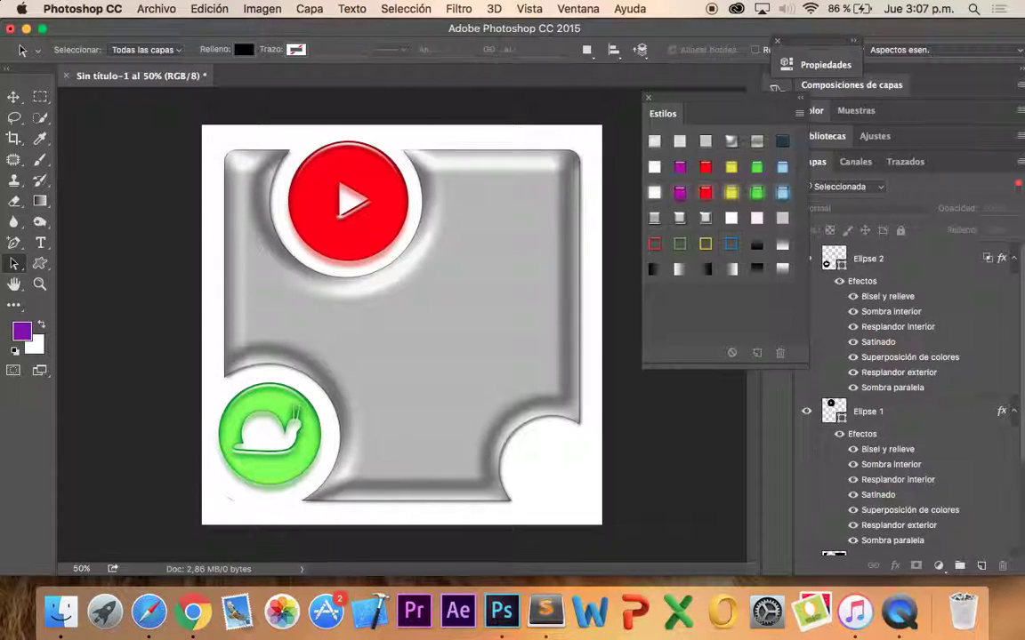
pyautogui.click(38, 265)
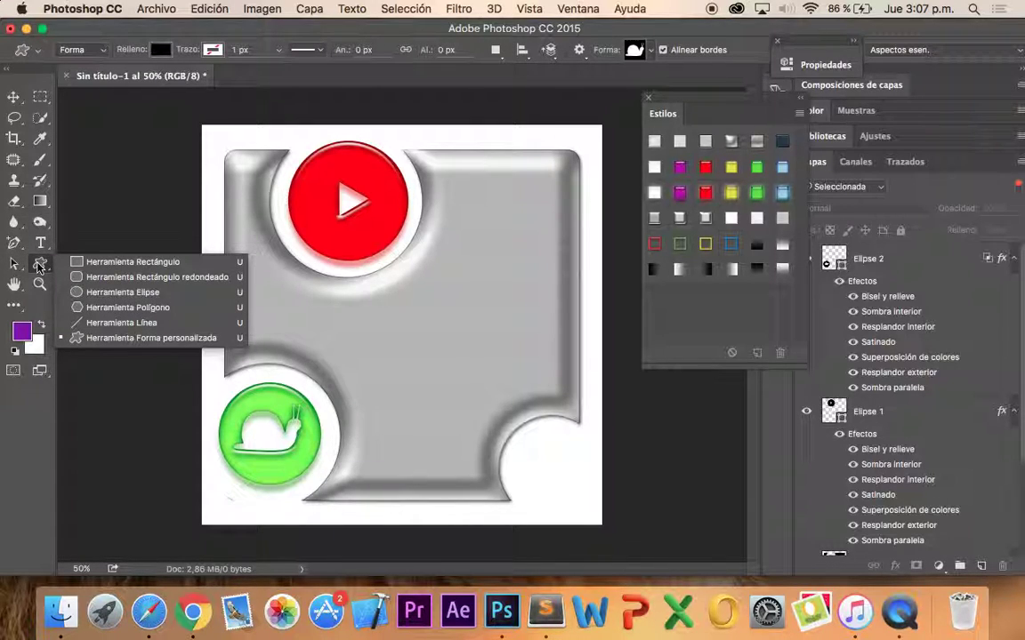
# Draw a black circle in the lower-right notch and nudge it 10 px left
pyautogui.click(122, 292)
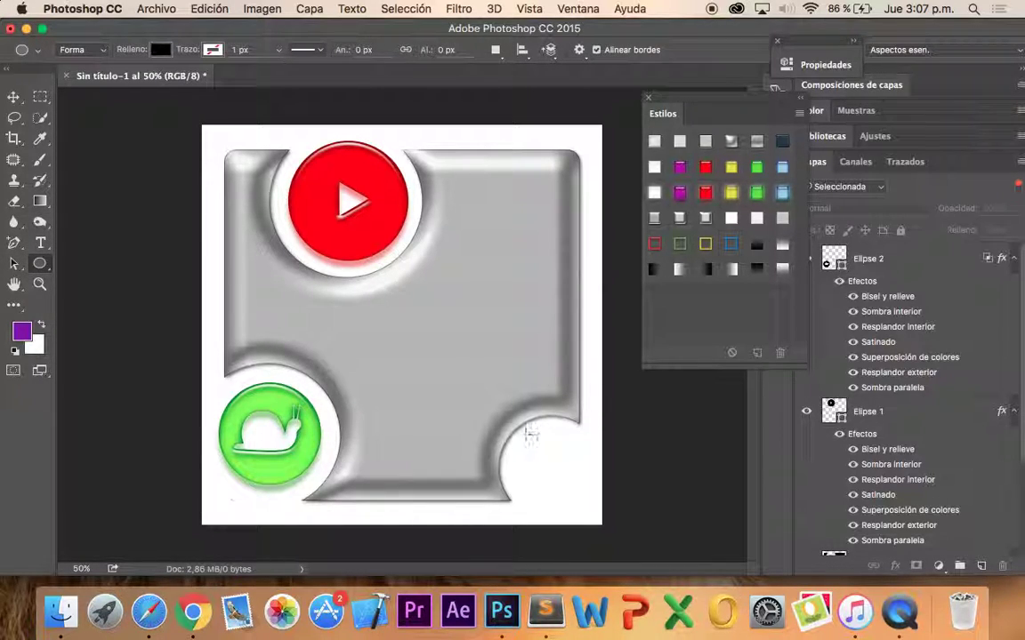
pyautogui.moveTo(530, 433); pyautogui.dragTo(590, 505)
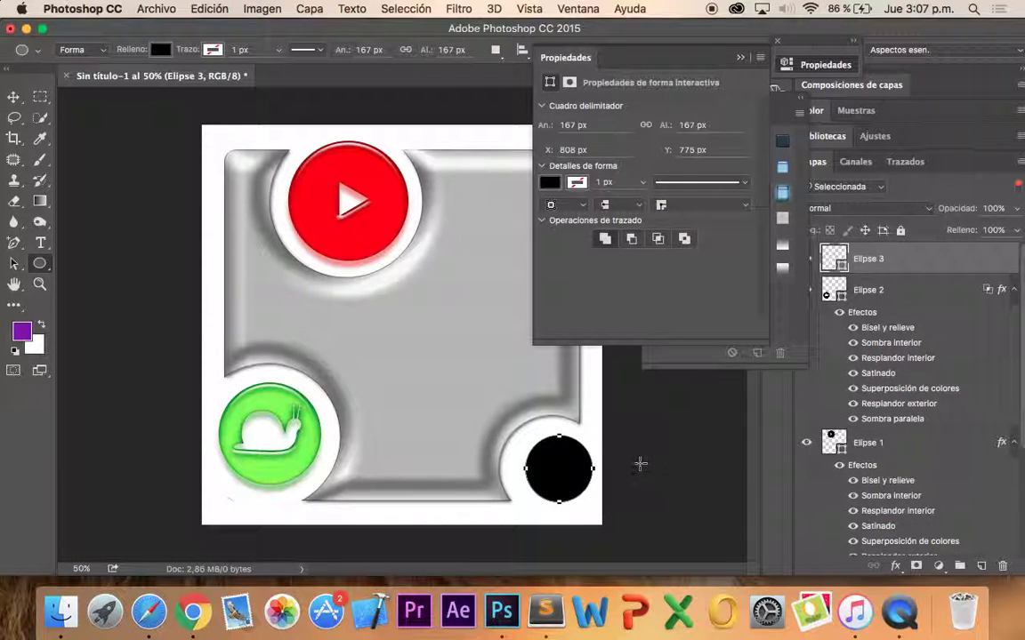
pyautogui.press('a')
pyautogui.hotkey('shift', 'Left')
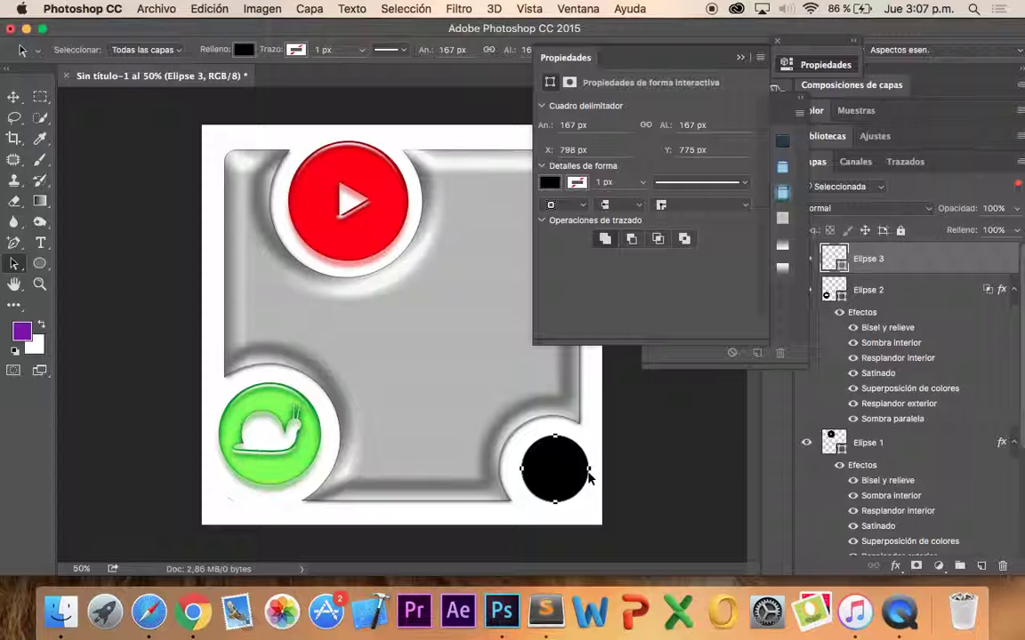
pyautogui.rightClick(15, 265)
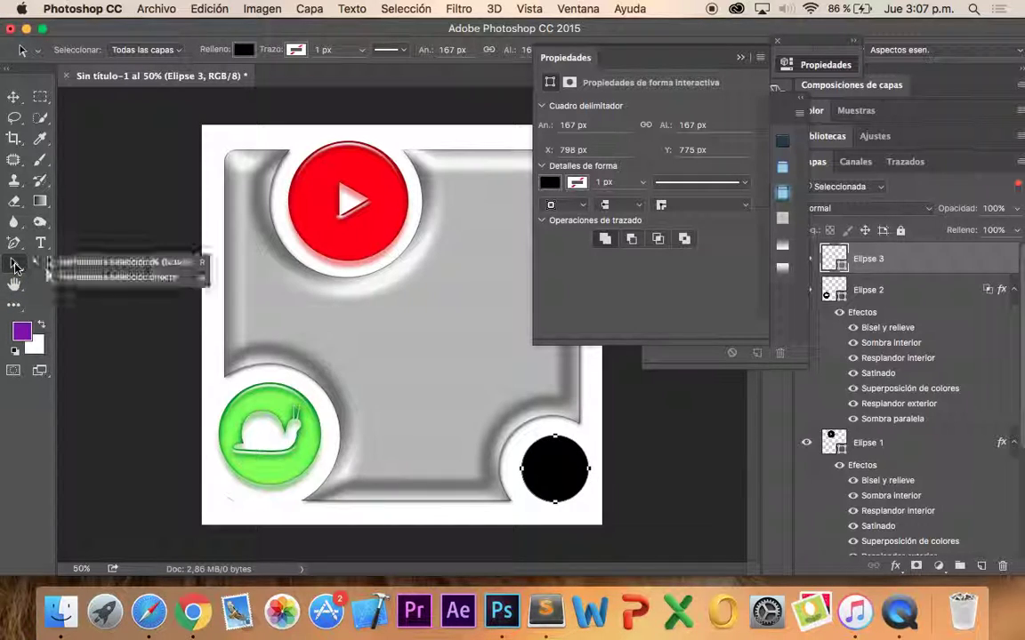
pyautogui.click(92, 269)
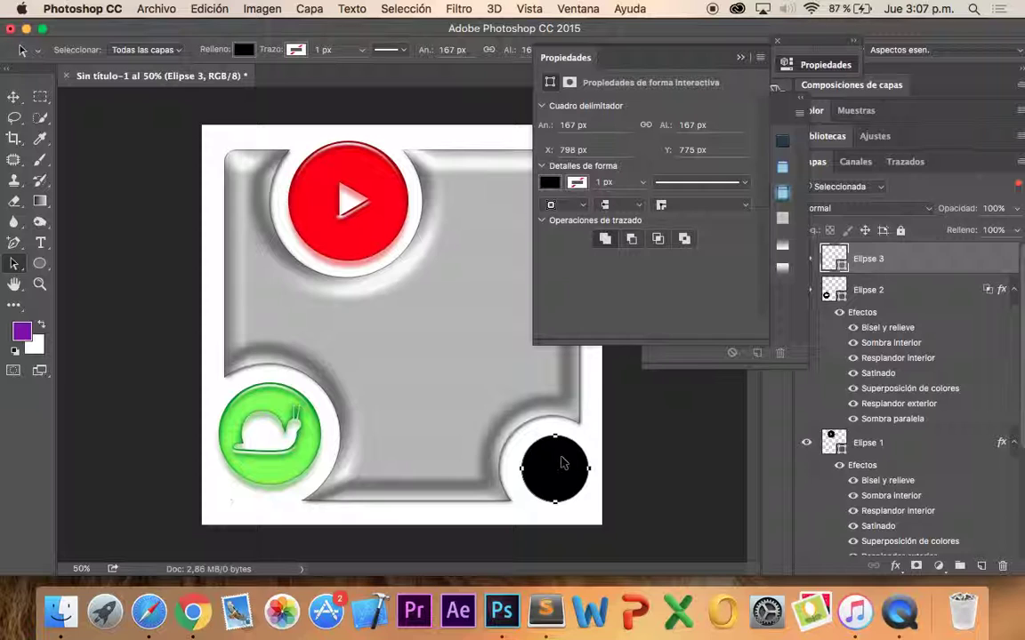
# Enlarge the circle to about 198 px with Free Transform and nudge it down-right
pyautogui.hotkey('ctrl', 't')
pyautogui.moveTo(476, 396)
pyautogui.mouseDown()
pyautogui.moveTo(516, 435)
pyautogui.moveTo(512, 425)
pyautogui.mouseUp()
pyautogui.press('Return')
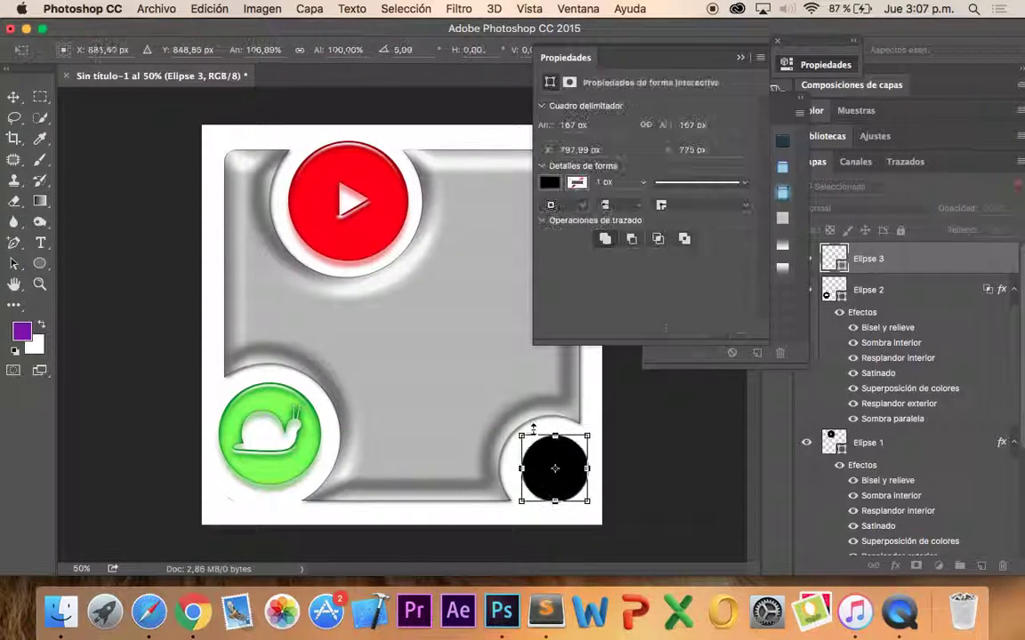
pyautogui.hotkey('ctrl', 't')
pyautogui.moveTo(518, 433); pyautogui.dragTo(509, 422)
pyautogui.hotkey('shift', 'Right')
pyautogui.hotkey('shift', 'Down')
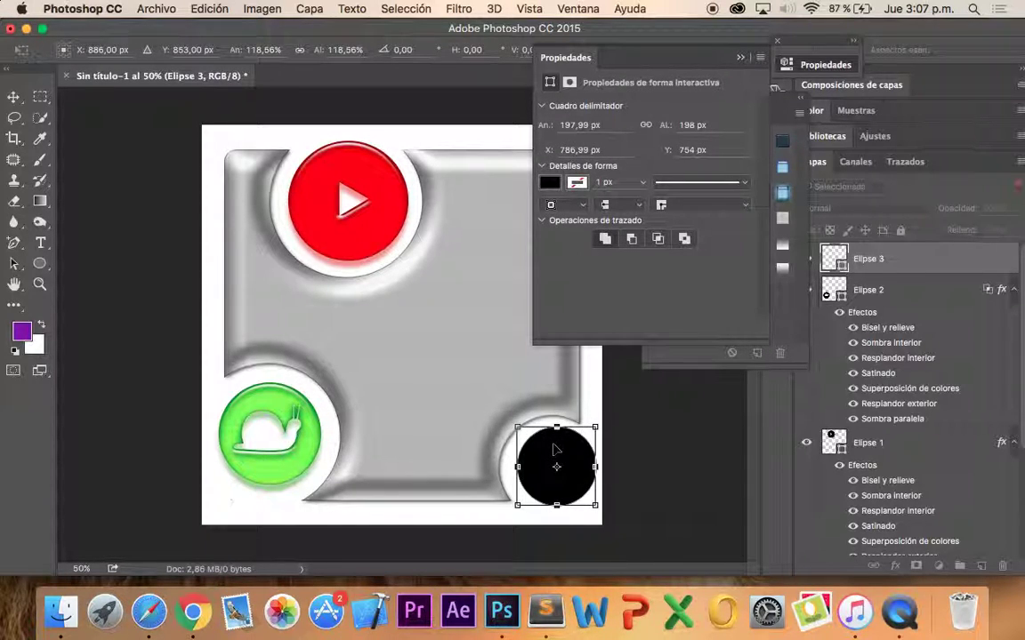
pyautogui.hotkey('shift', 'Down')
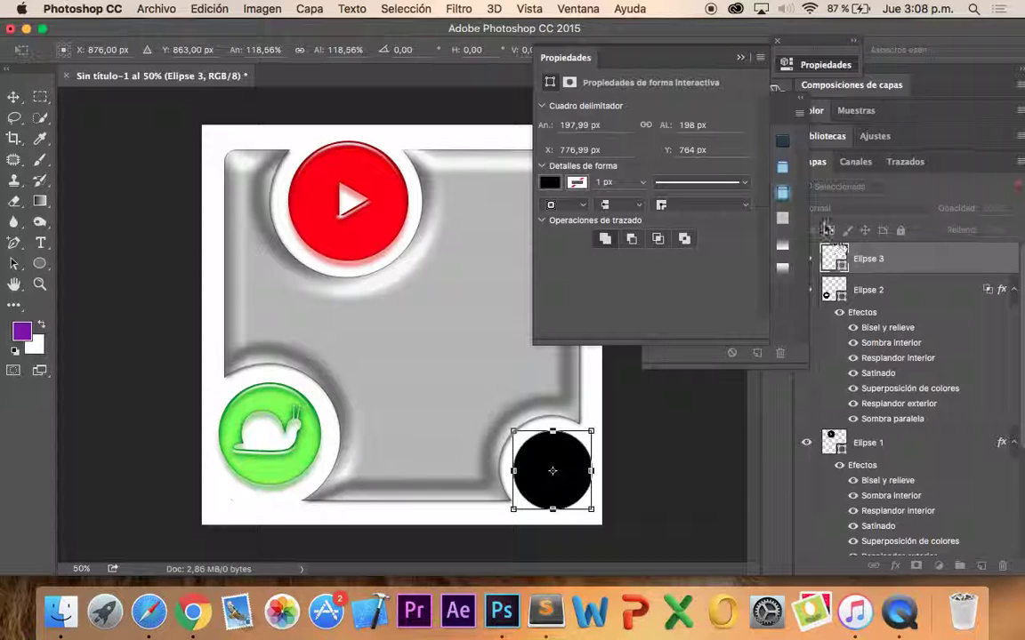
# Apply the light-blue glass style from Styles to the circle and deselect it
pyautogui.click(782, 193)
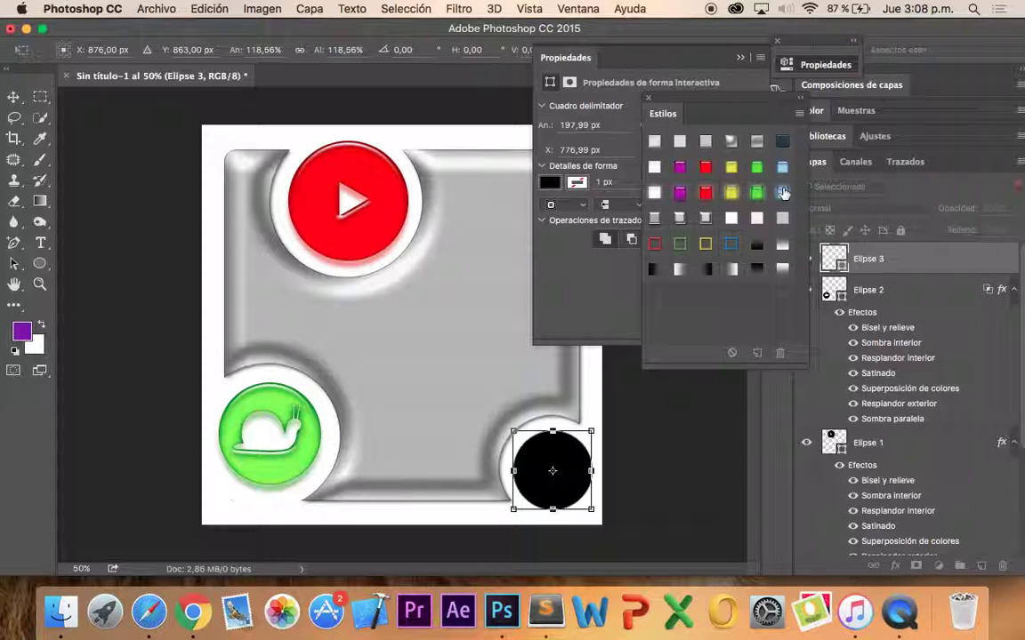
pyautogui.moveTo(569, 60); pyautogui.dragTo(602, 124)
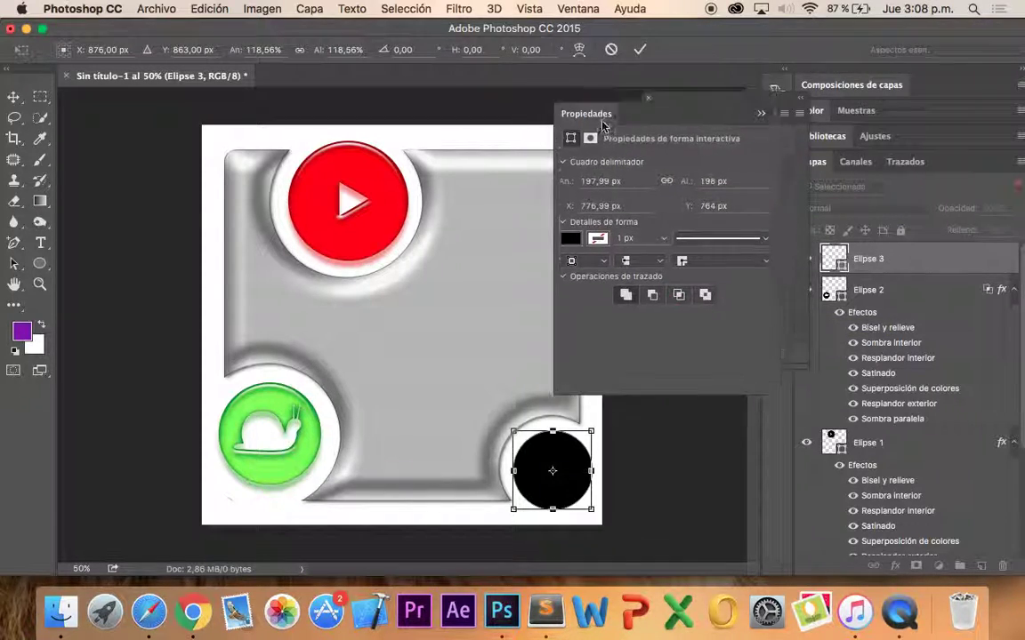
pyautogui.press('Return')
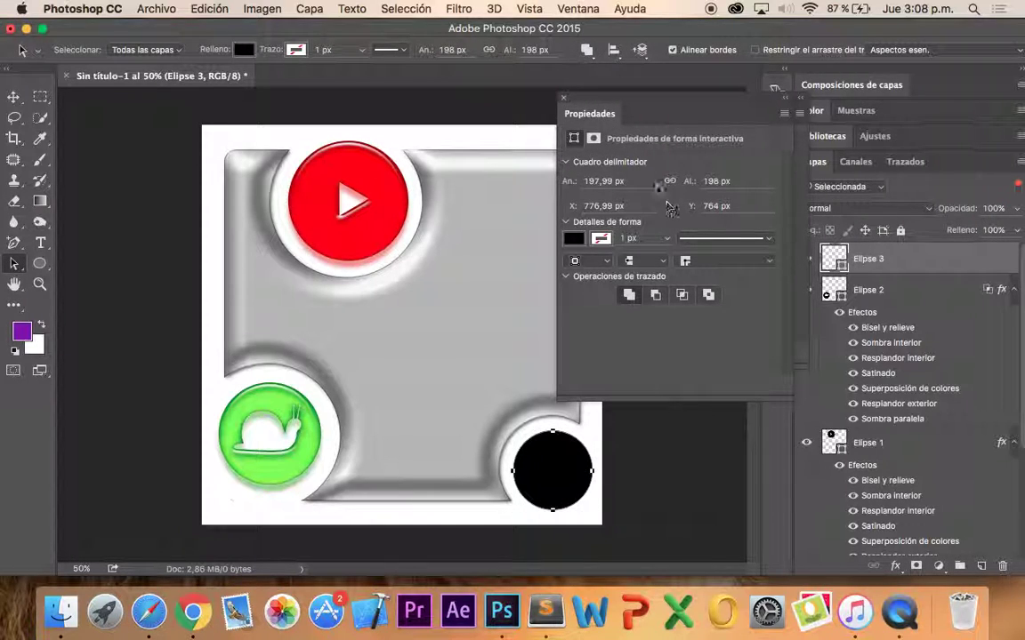
pyautogui.click(562, 97)
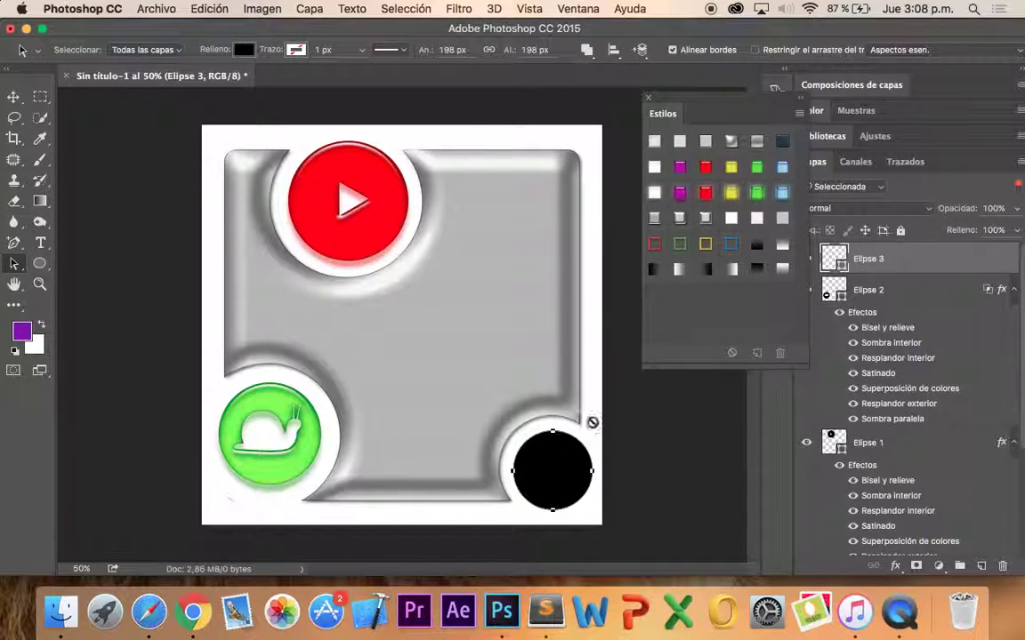
pyautogui.click(783, 193)
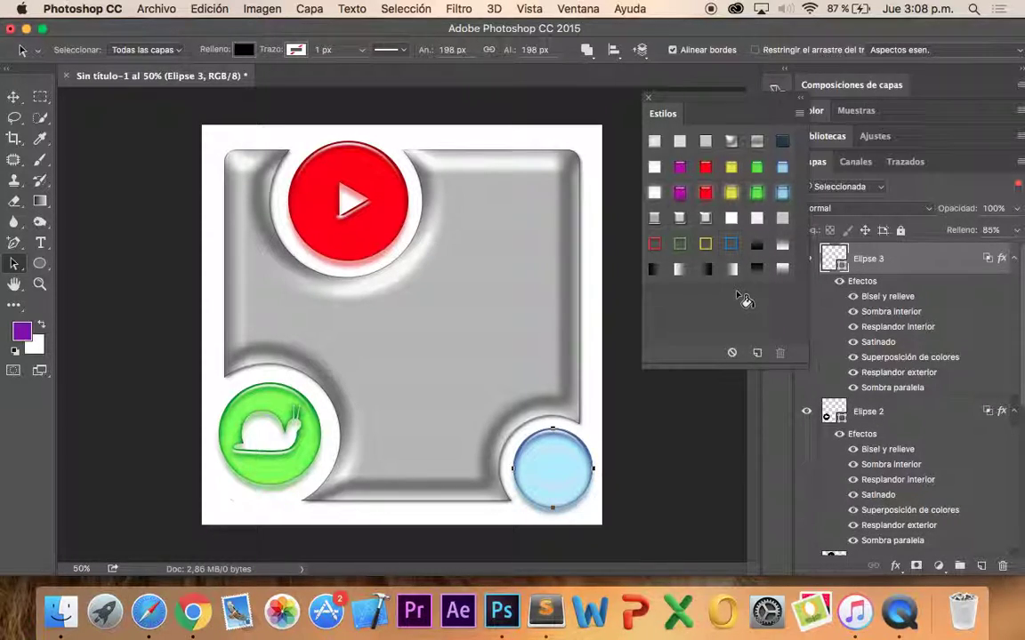
pyautogui.click(611, 445)
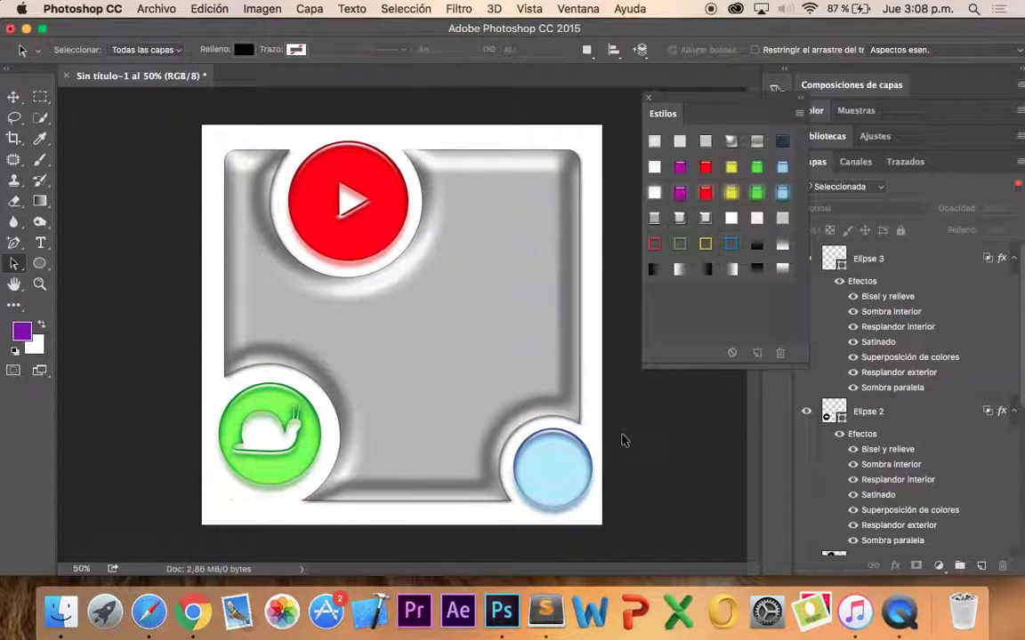
# Draw the Pez fish custom shape over the blue circle
pyautogui.click(39, 265)
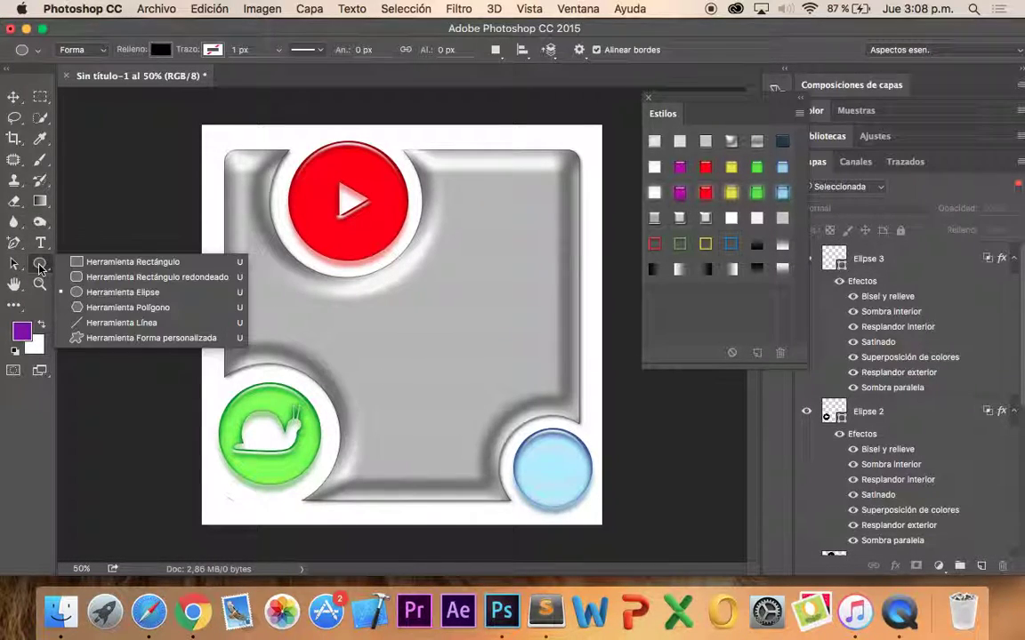
pyautogui.click(76, 338)
pyautogui.click(650, 50)
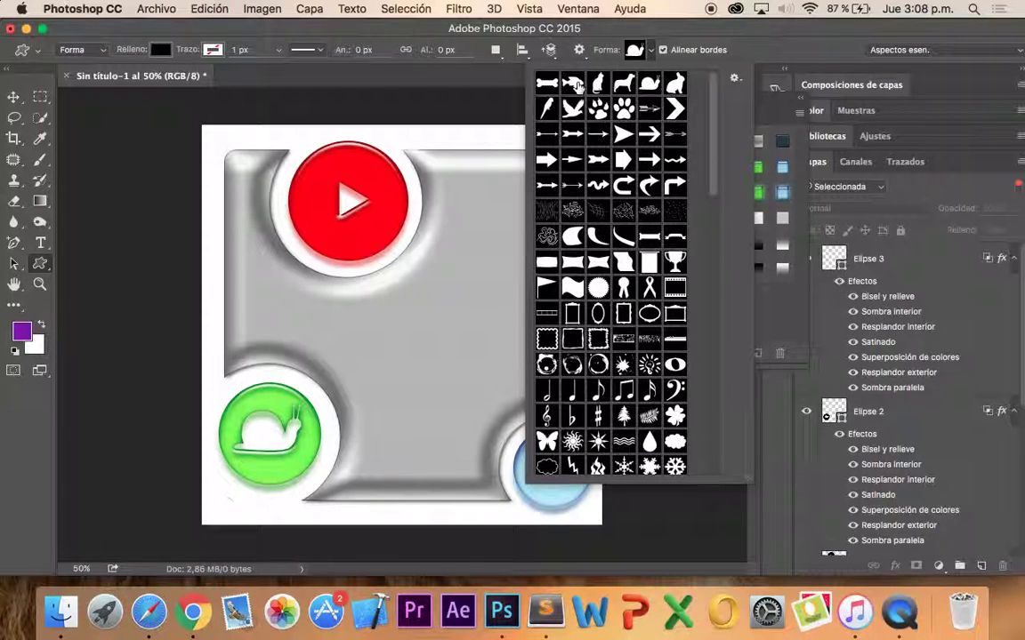
pyautogui.click(573, 84)
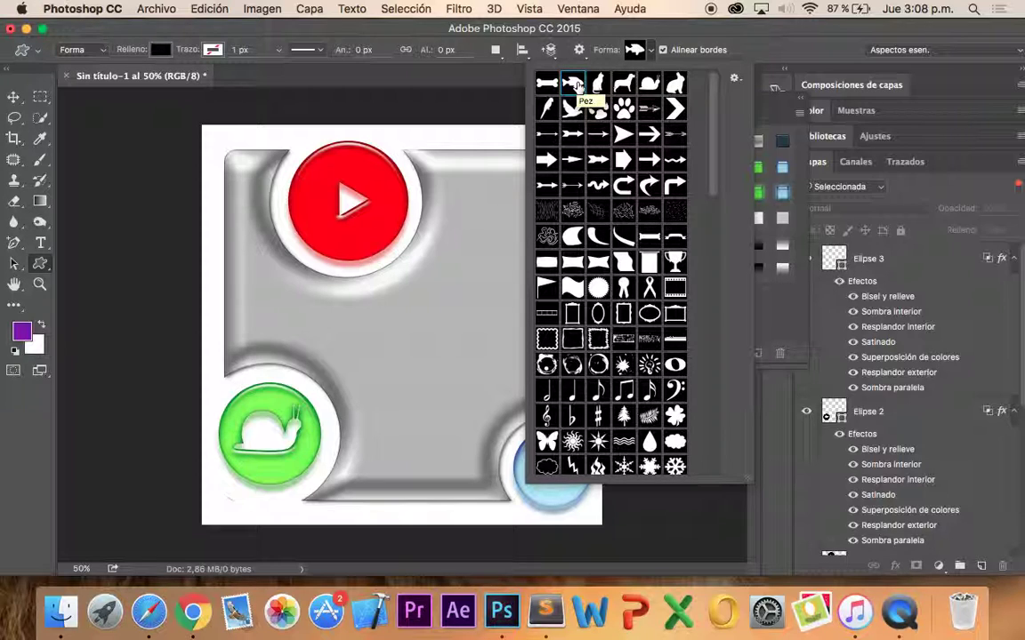
pyautogui.doubleClick(574, 83)
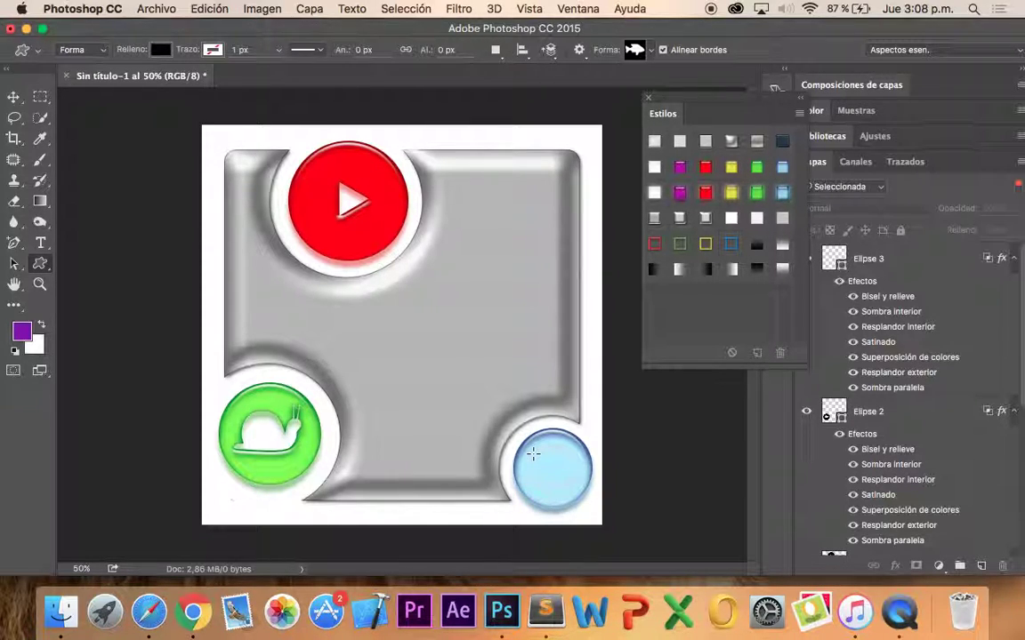
pyautogui.moveTo(532, 453); pyautogui.dragTo(587, 485)
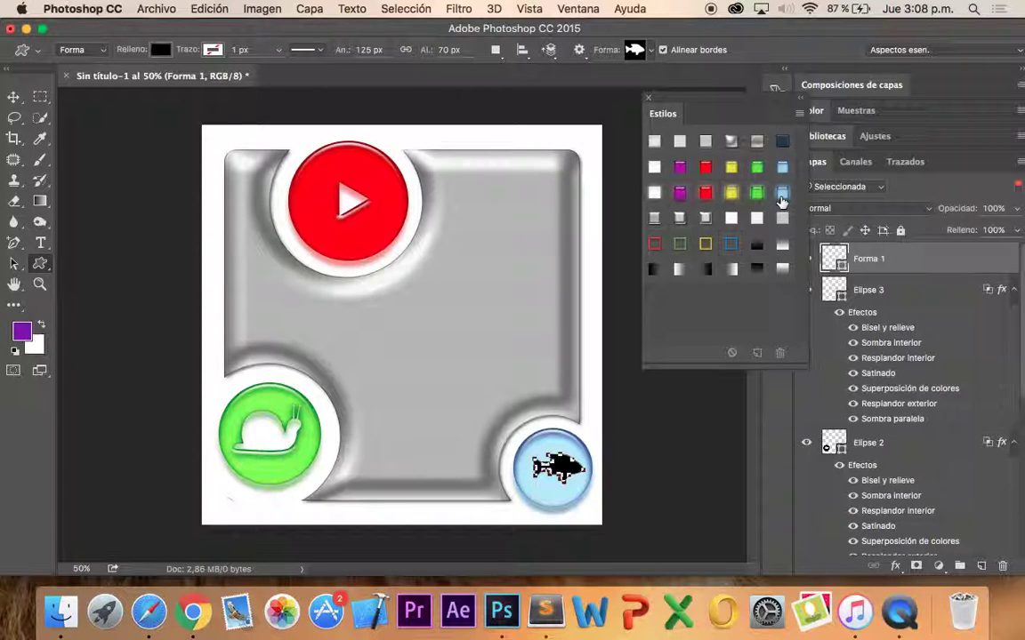
# Give the fish the blue glass style and deselect its layer
pyautogui.click(703, 189)
pyautogui.click(13, 97)
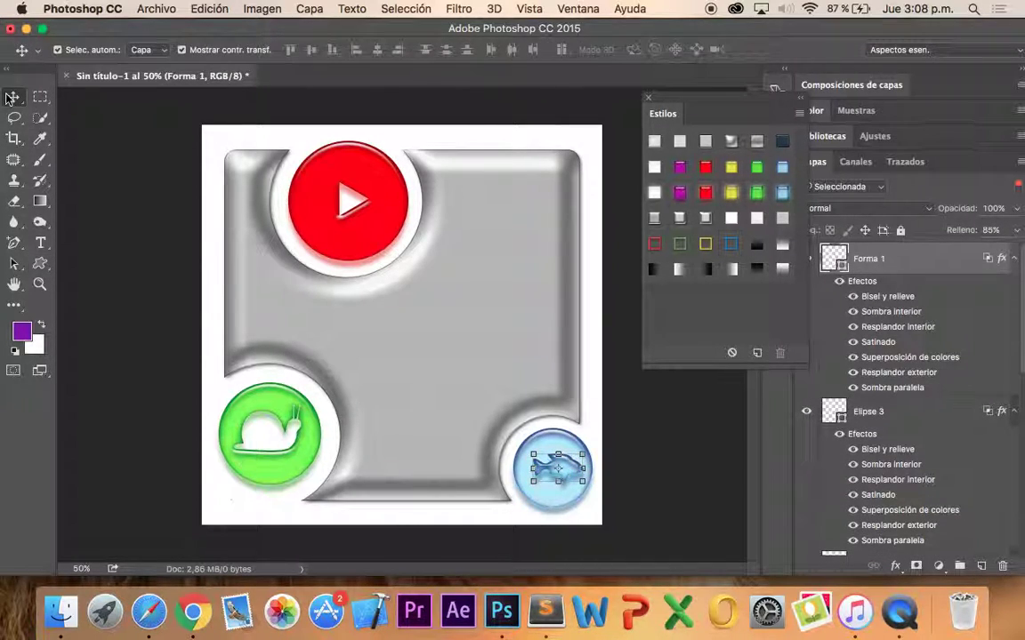
pyautogui.click(85, 175)
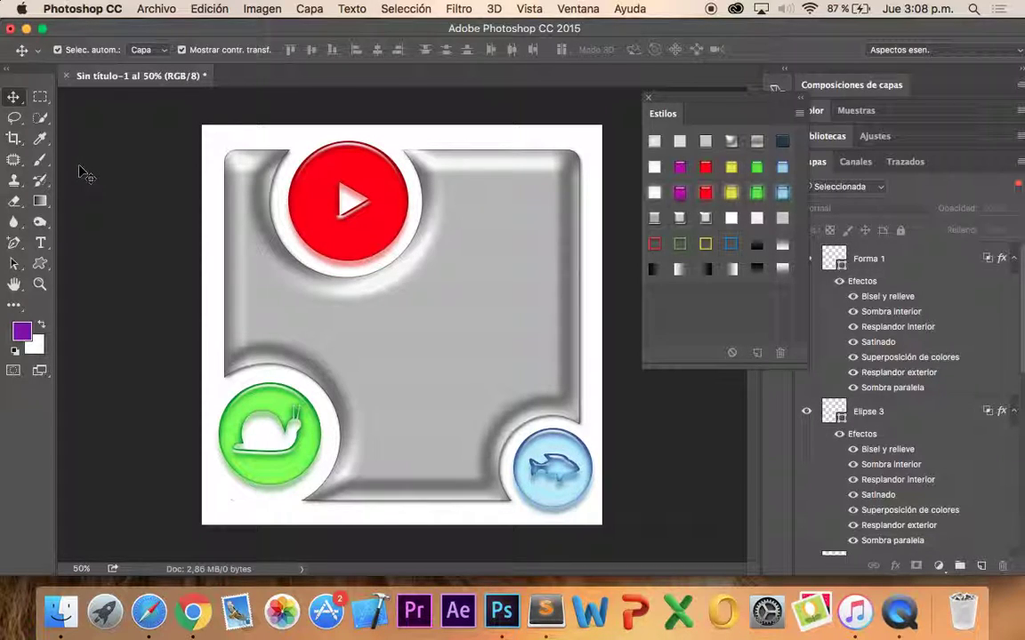